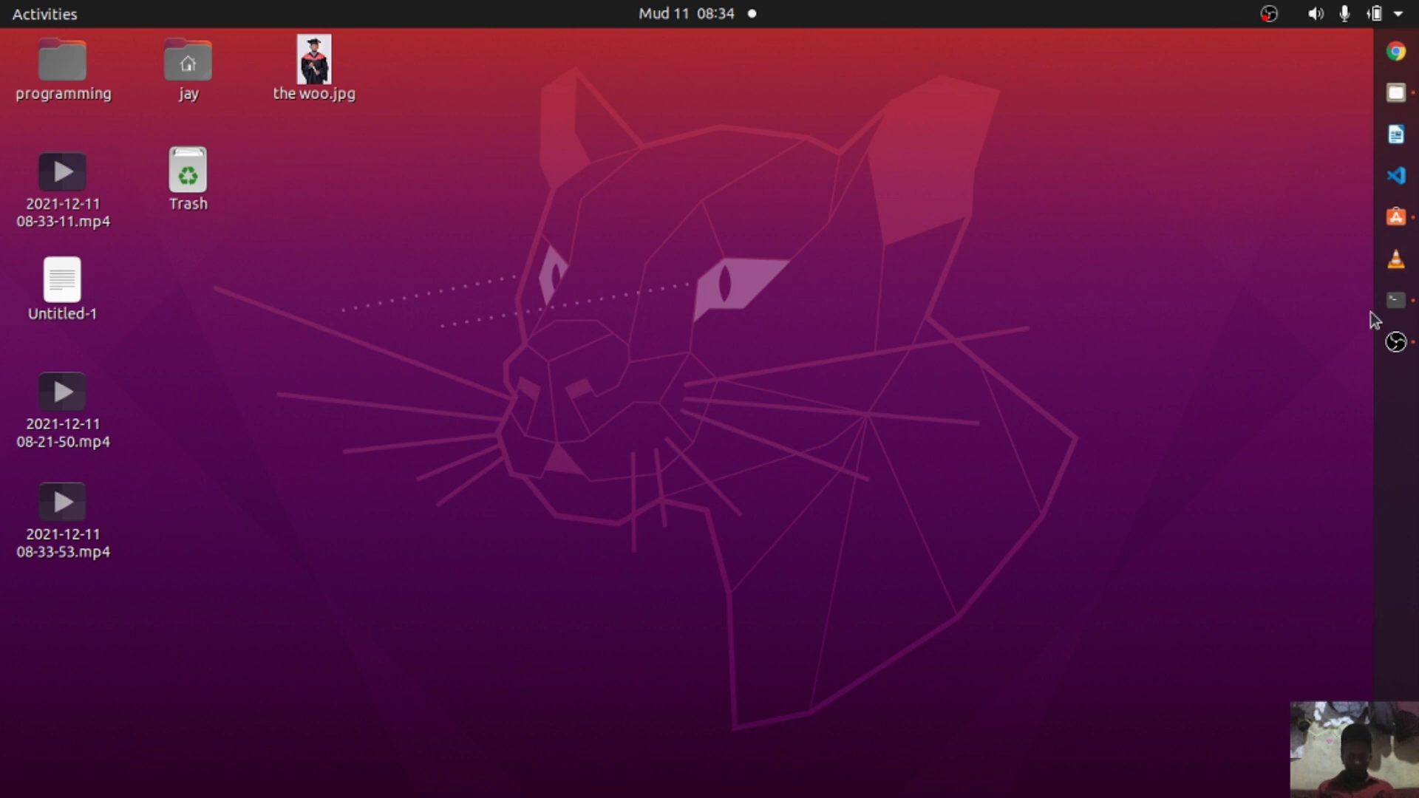
Switch to the terminal and open the Chemist project folder in Visual Studio Code with "code .".
left_click(1396, 300)
type("code .")
key("Return")
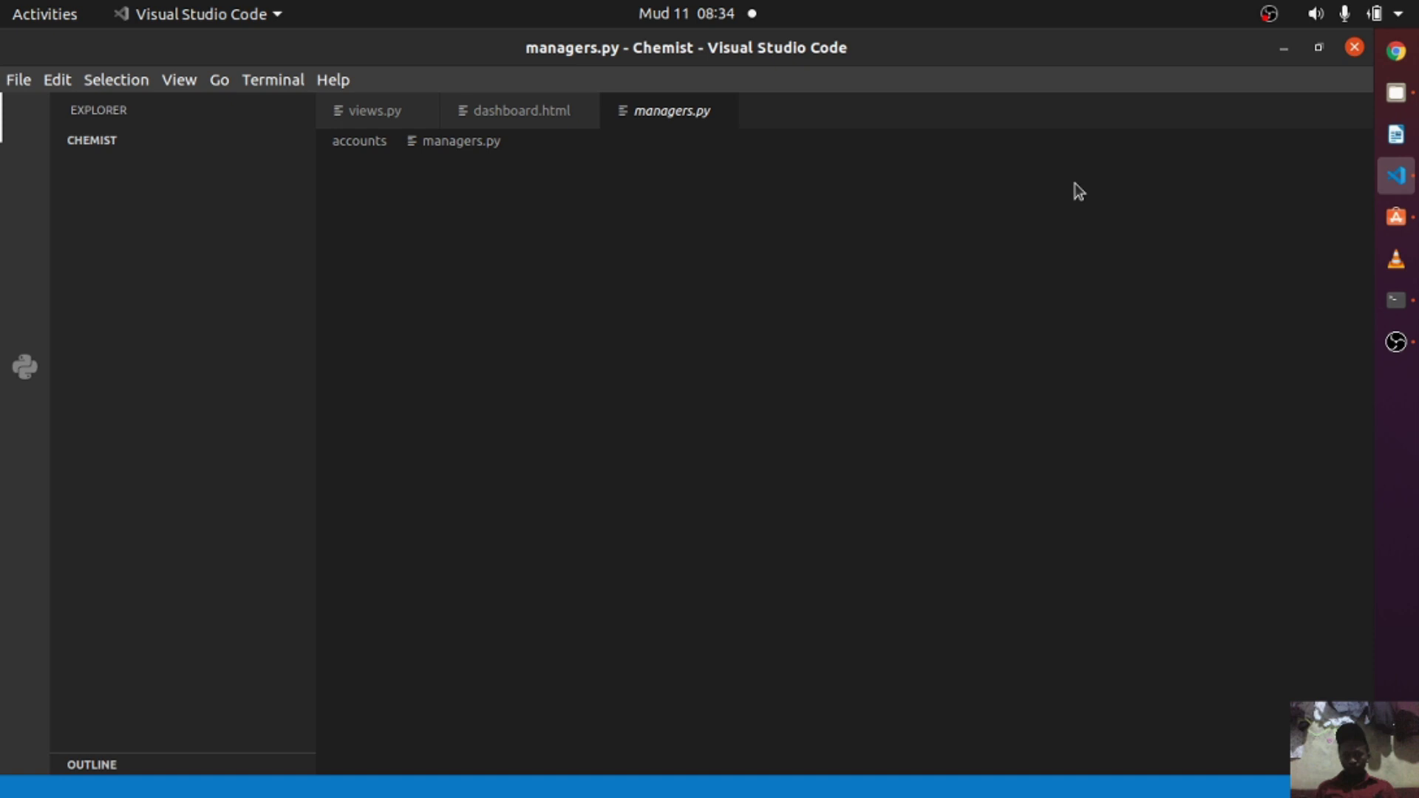
Minimize the code editor and start the Django server in the terminal with "python3 manage.py runserver".
left_click(1285, 48)
key("Up")
key("Up")
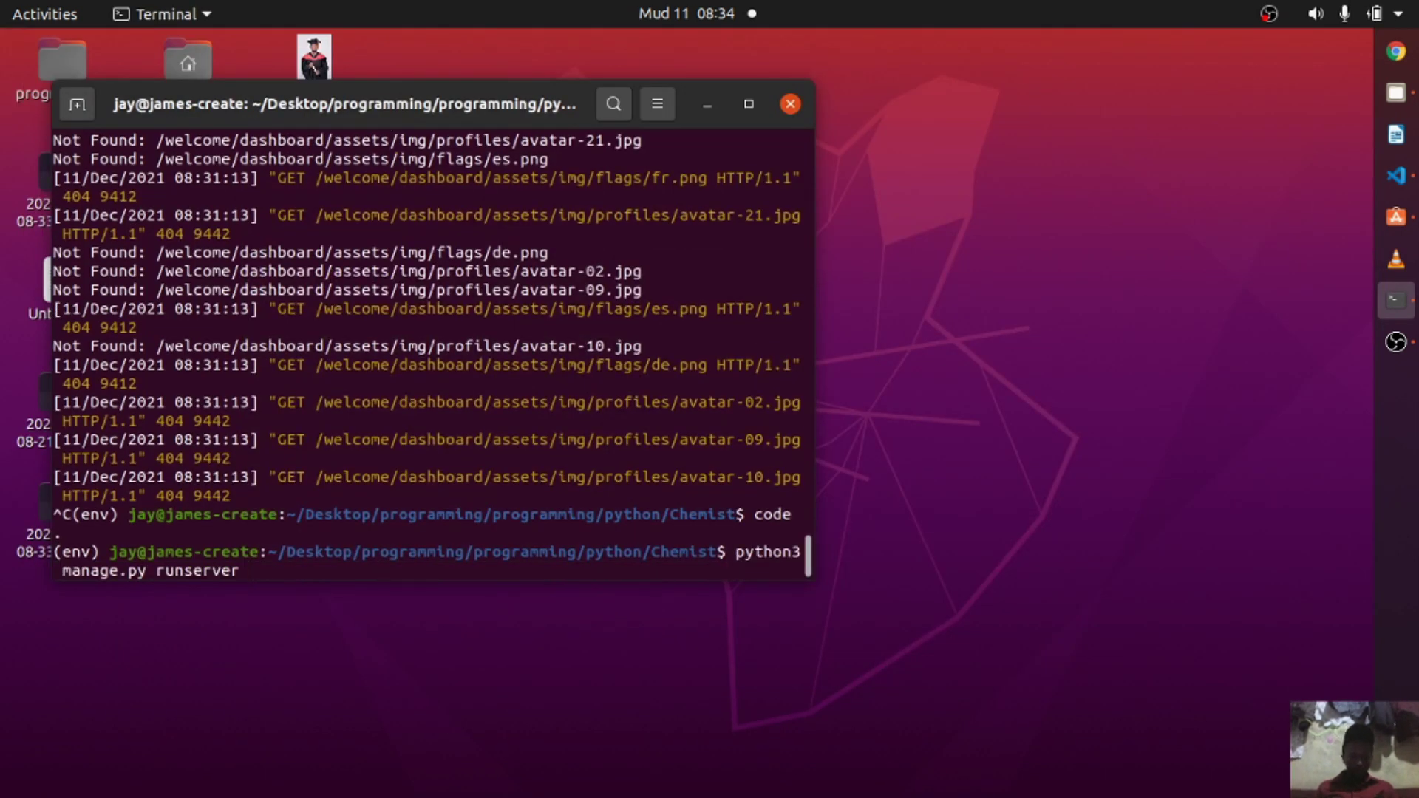
key("Return")
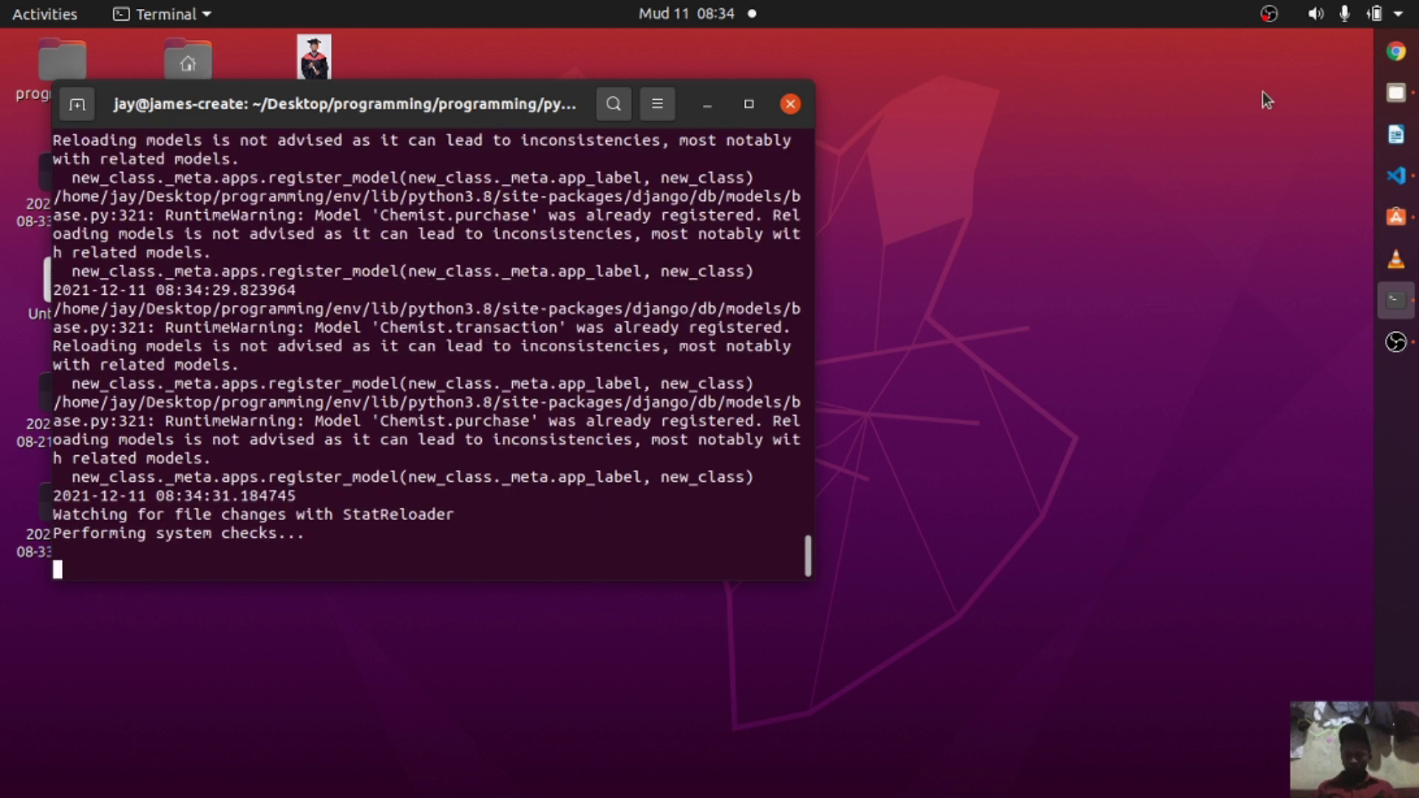
Switch to Chrome and open the pharmacy dashboard at 127.0.0.1:8000/welcome/dashboard/.
left_click(1395, 51)
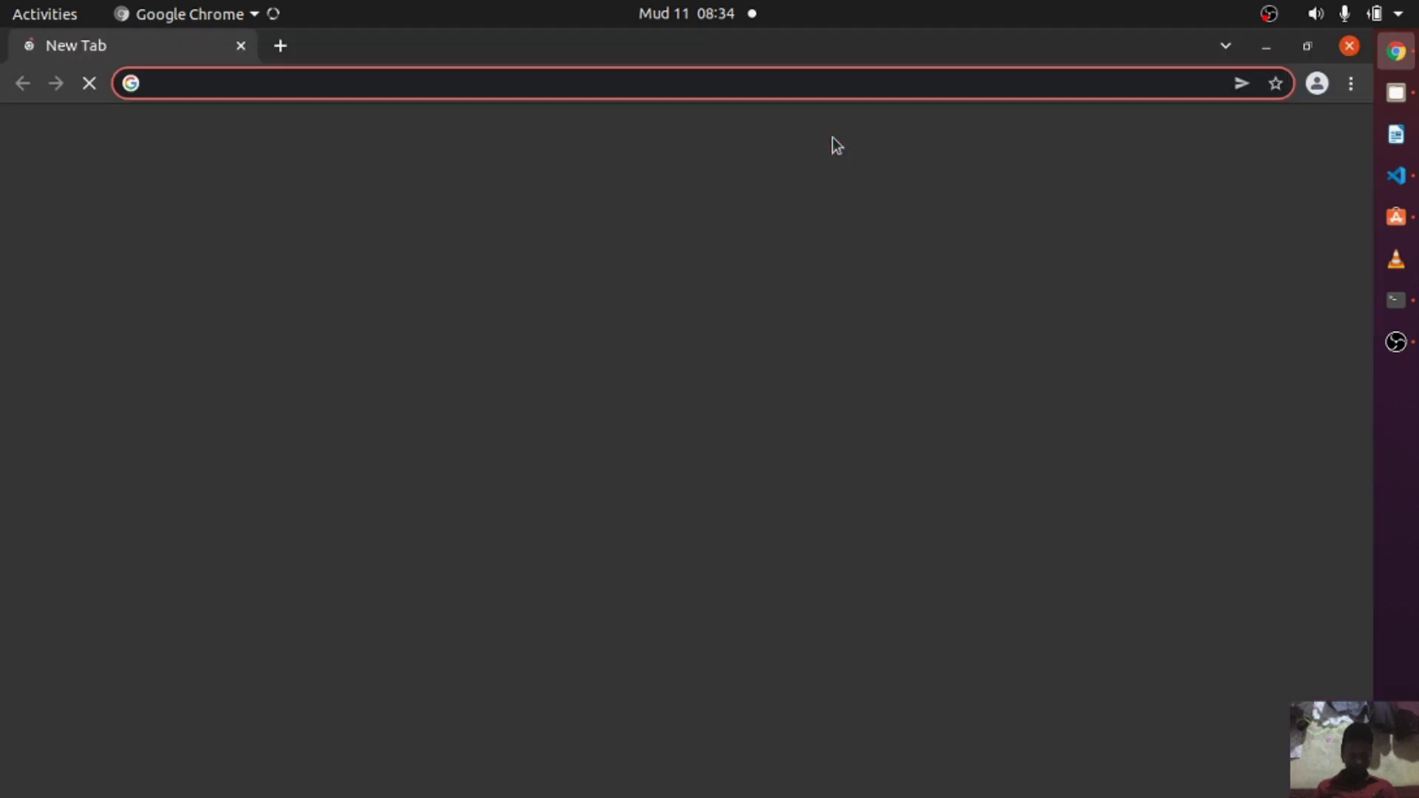
type("1")
key("Right")
key("Return")
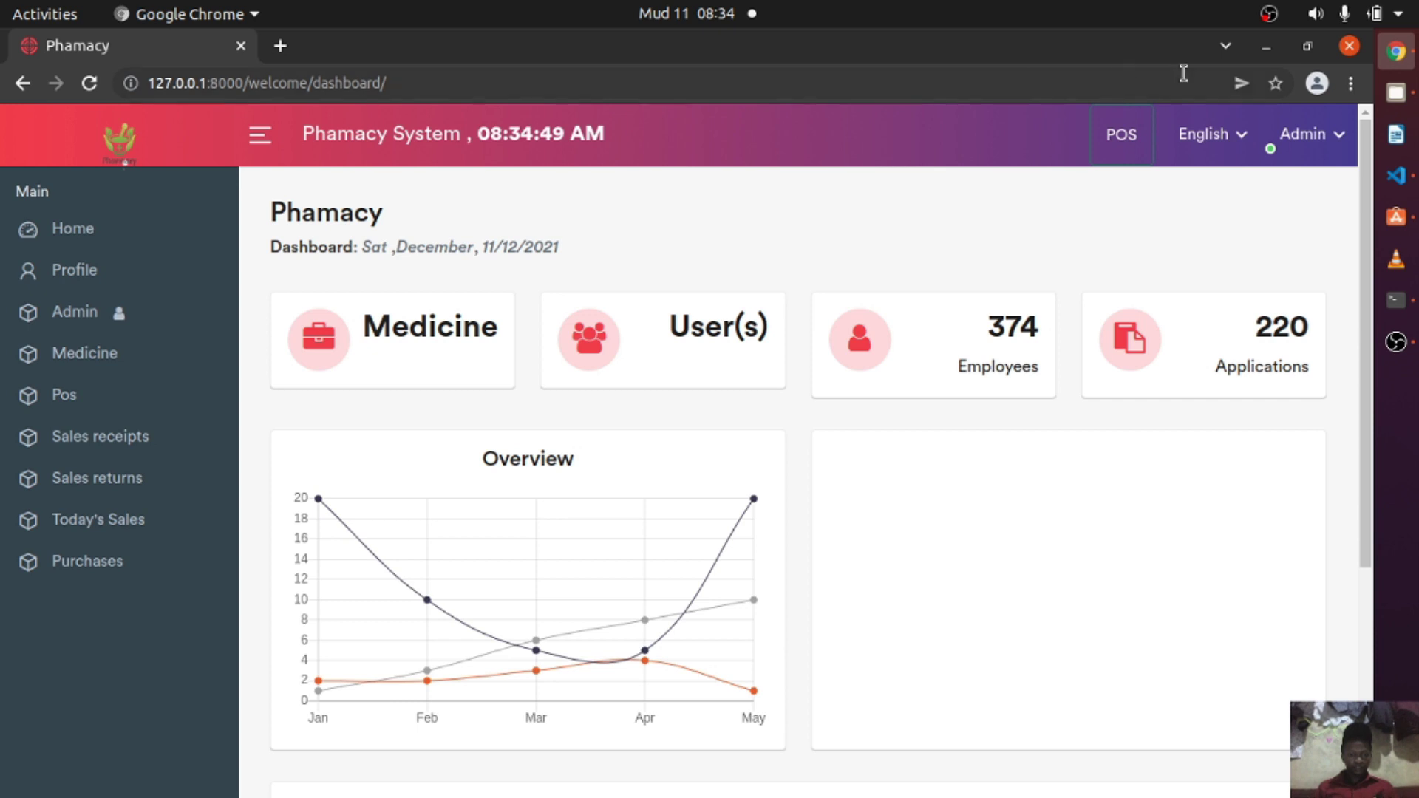
Open the POS terminal and add the products COATEM and HENRY to the purchase.
left_click(1129, 144)
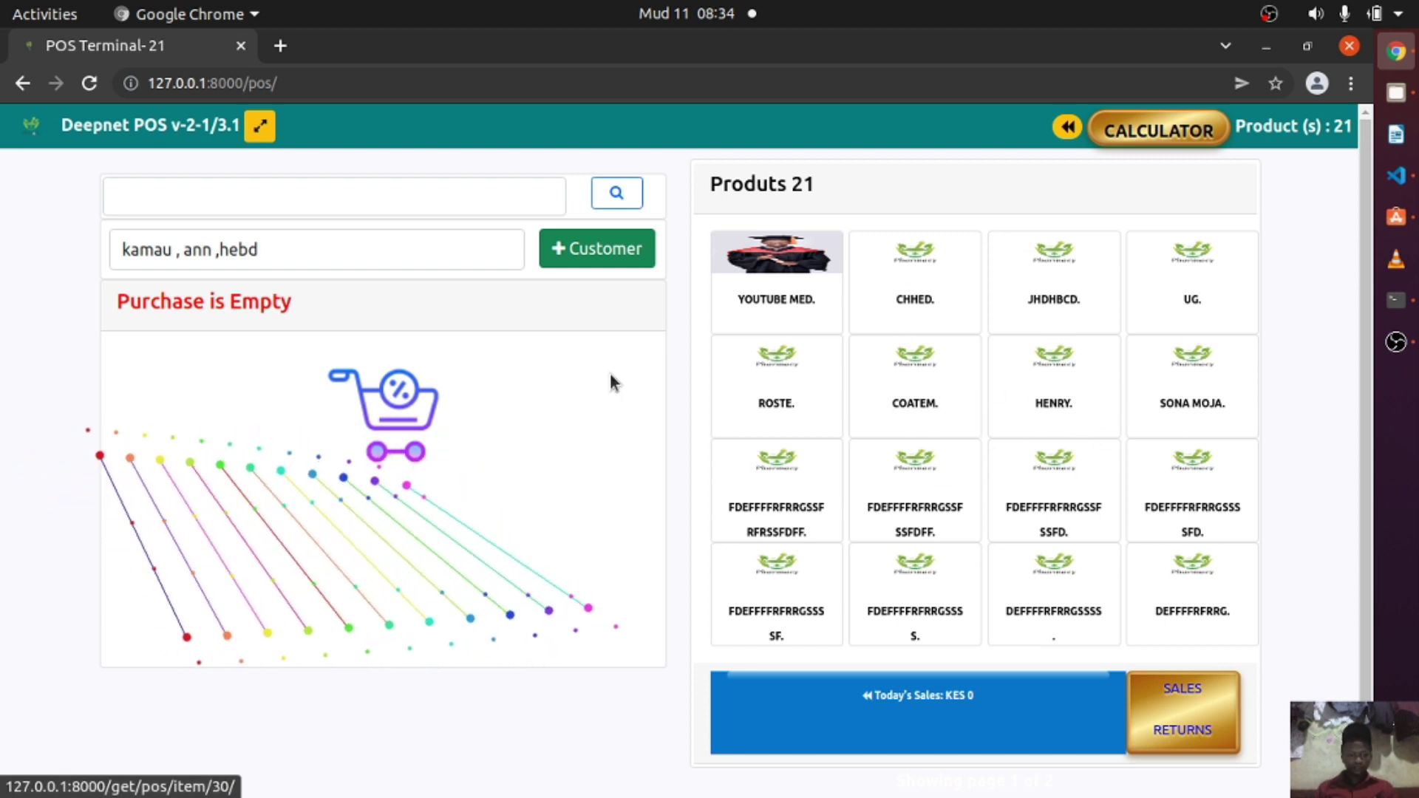
left_click(949, 385)
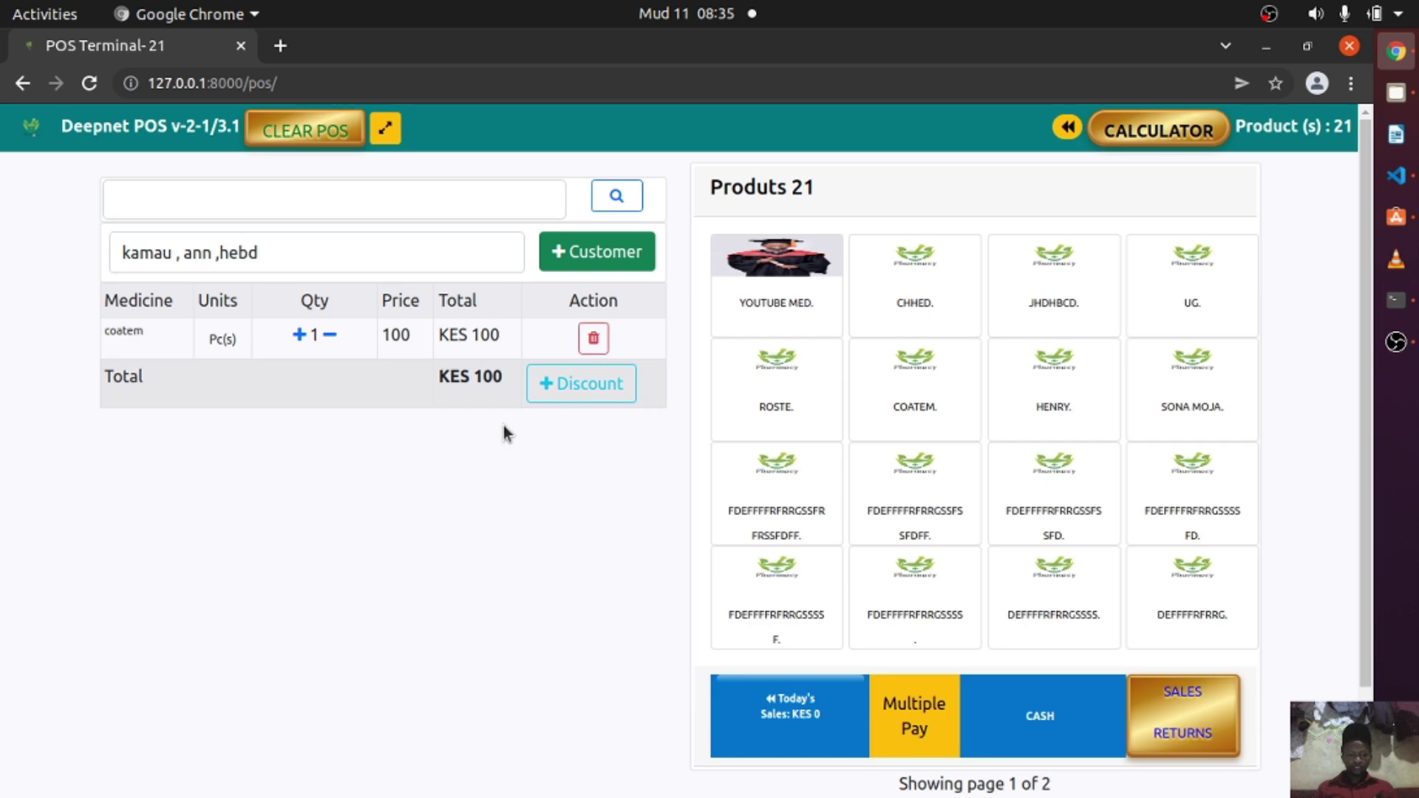
left_click(1053, 399)
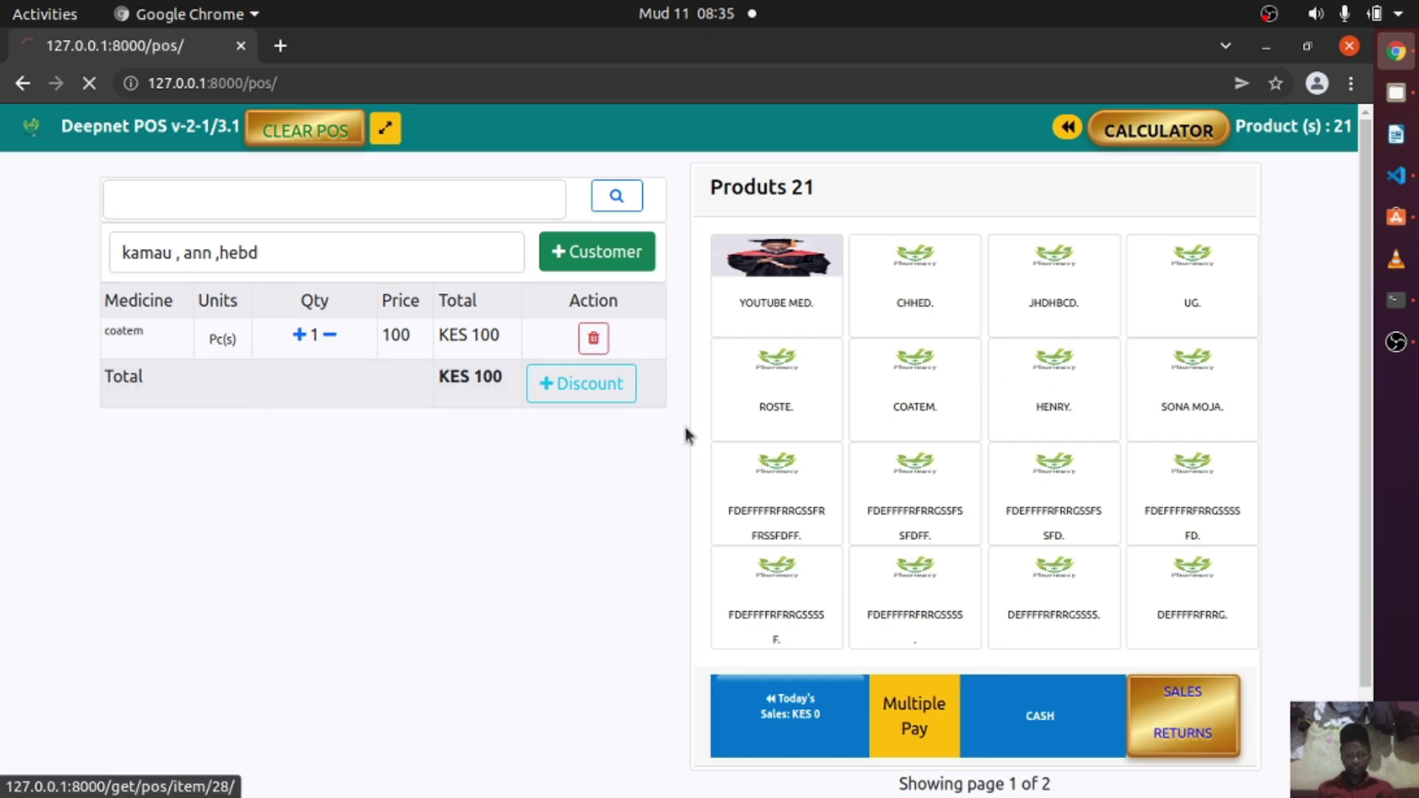
View the POS discount form and the calculator, closing each without entering anything.
left_click(574, 426)
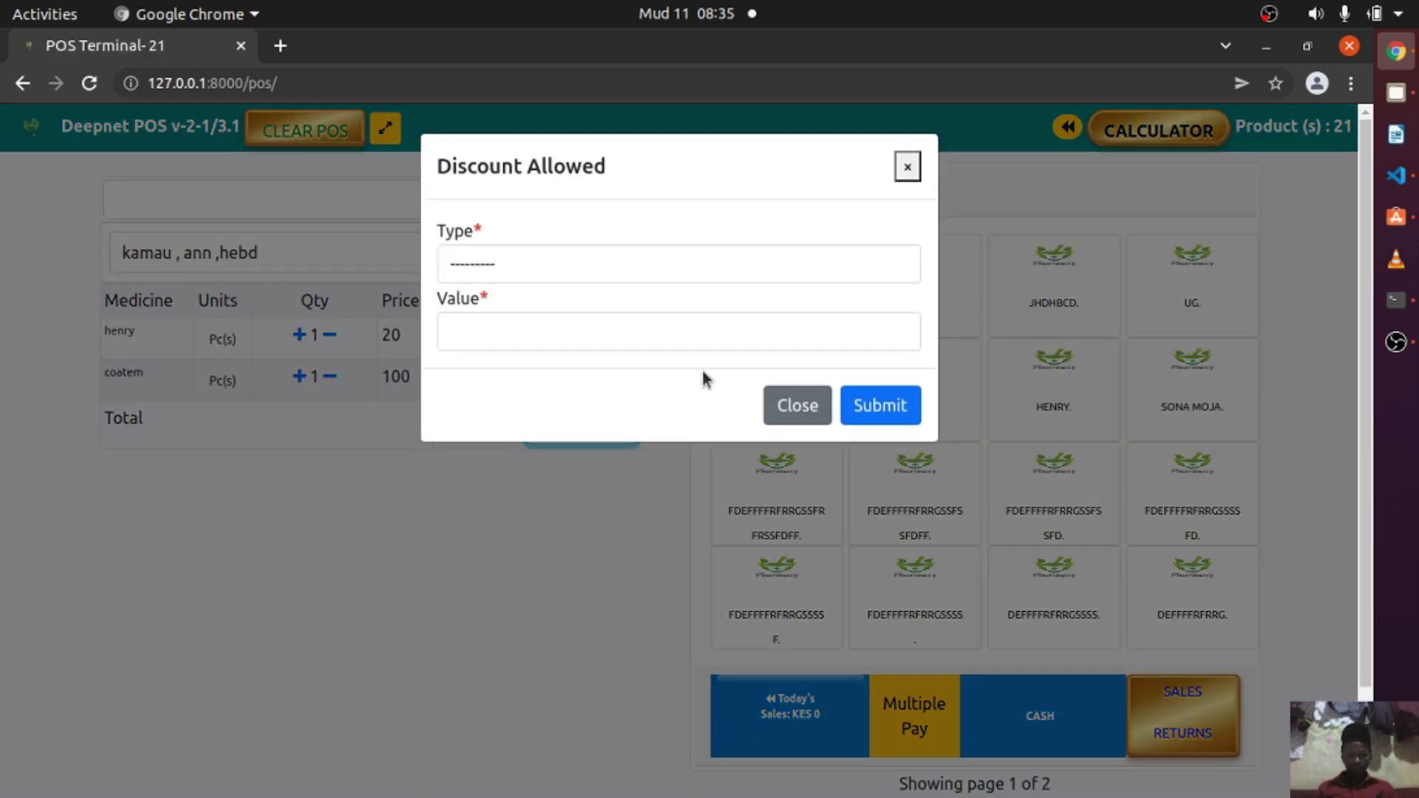
left_click(804, 406)
left_click(1180, 122)
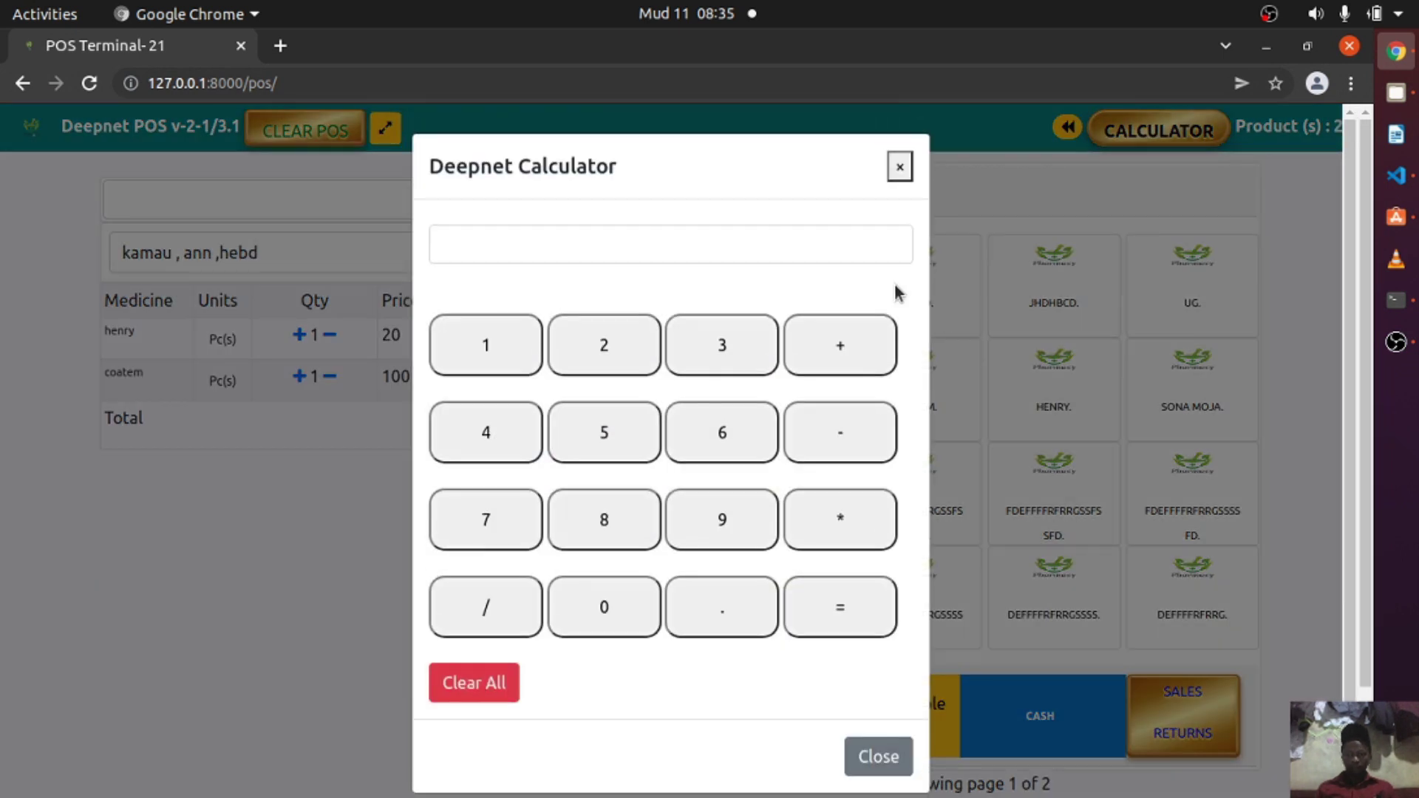
left_click(901, 166)
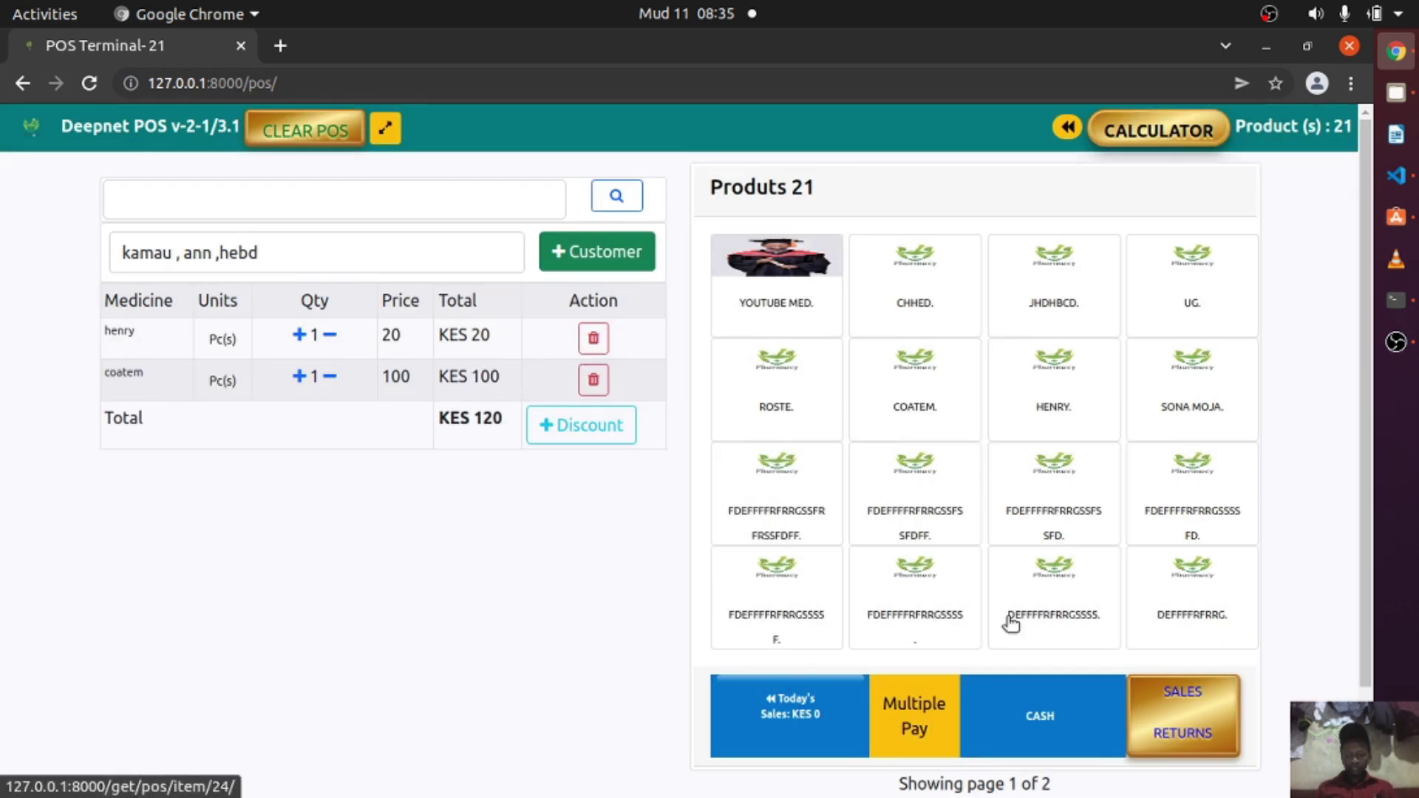
View the payment methods offered for Multiple Pay, then close the Payment Option dialog without submitting.
left_click(917, 727)
left_click(785, 255)
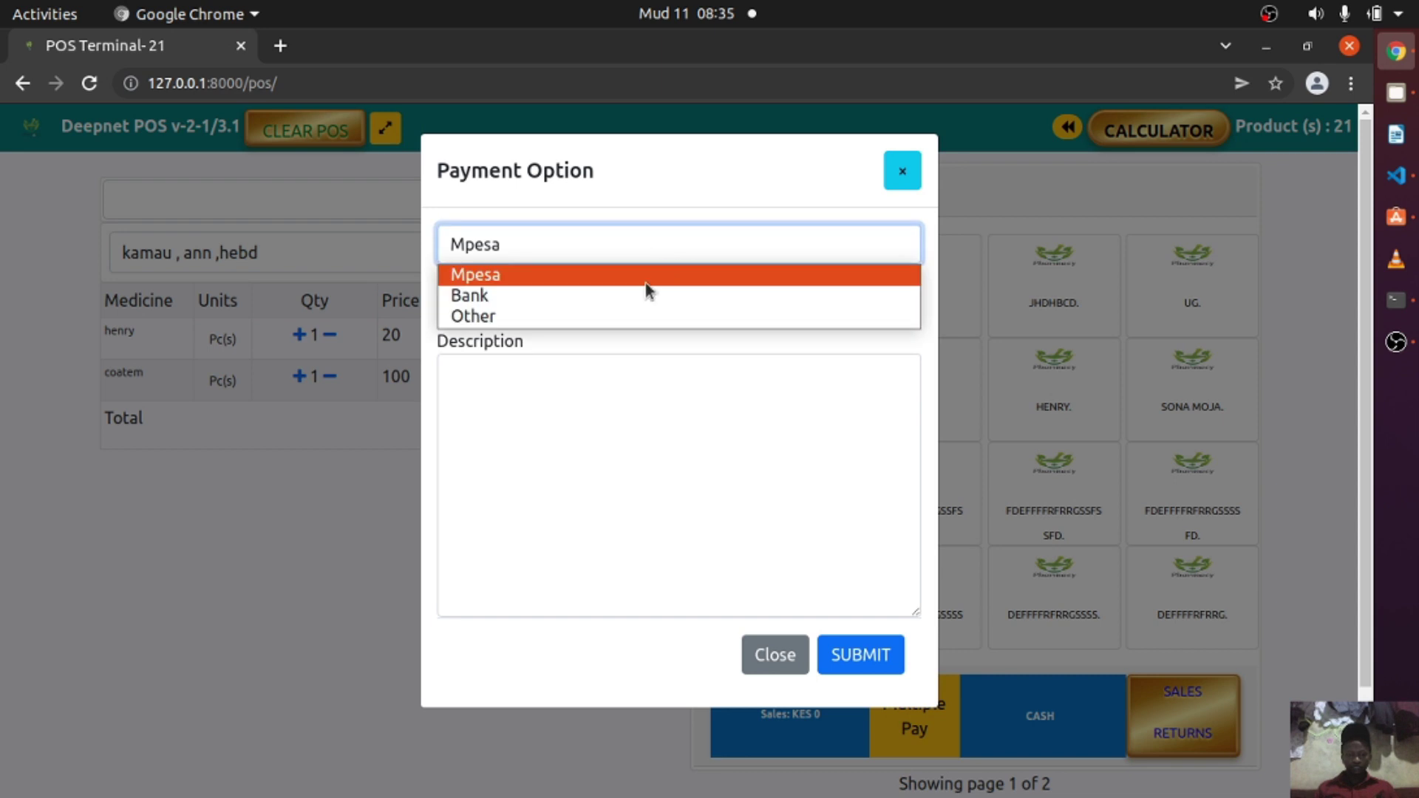
left_click(903, 173)
left_click(902, 171)
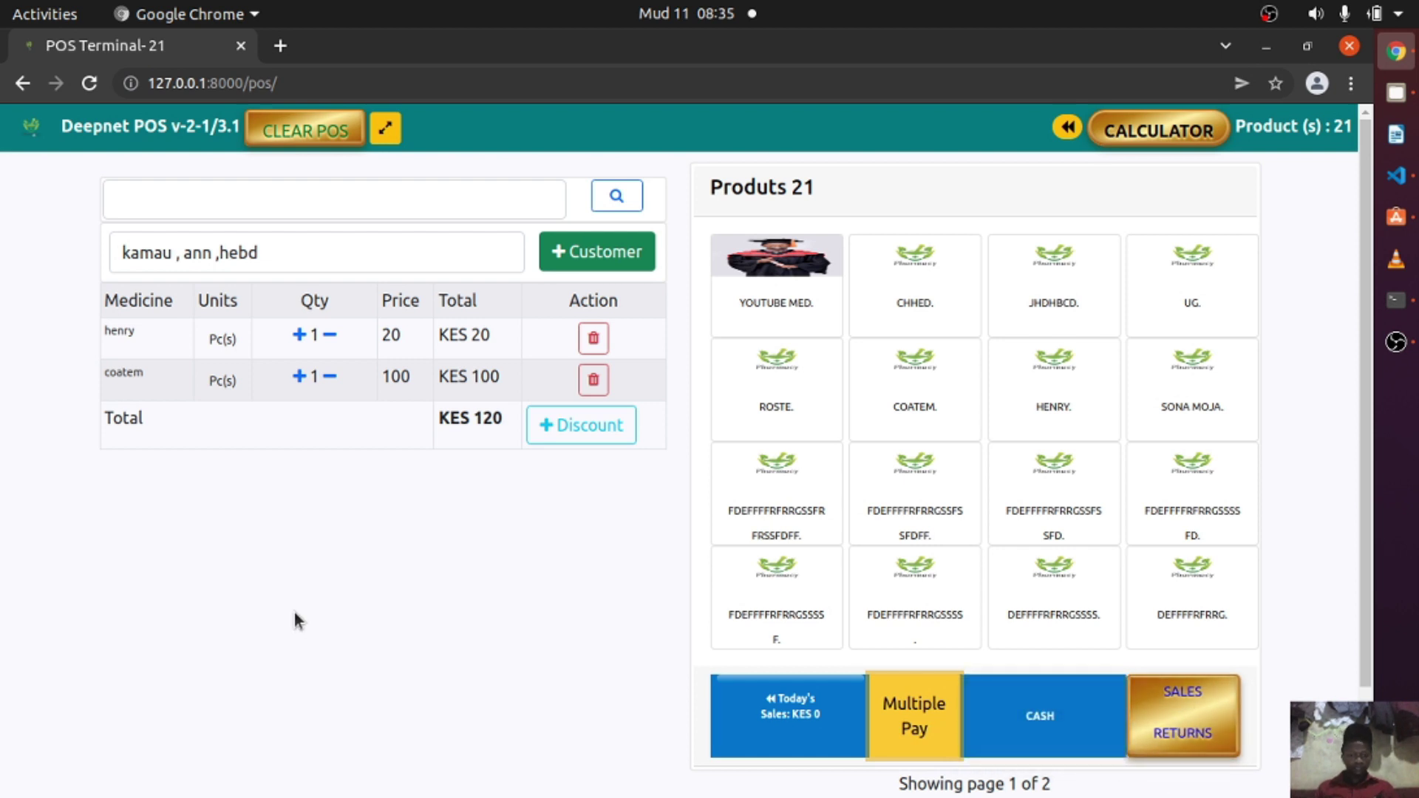
Leave the POS terminal and view the Home dashboard and the Profile page.
left_click(1065, 129)
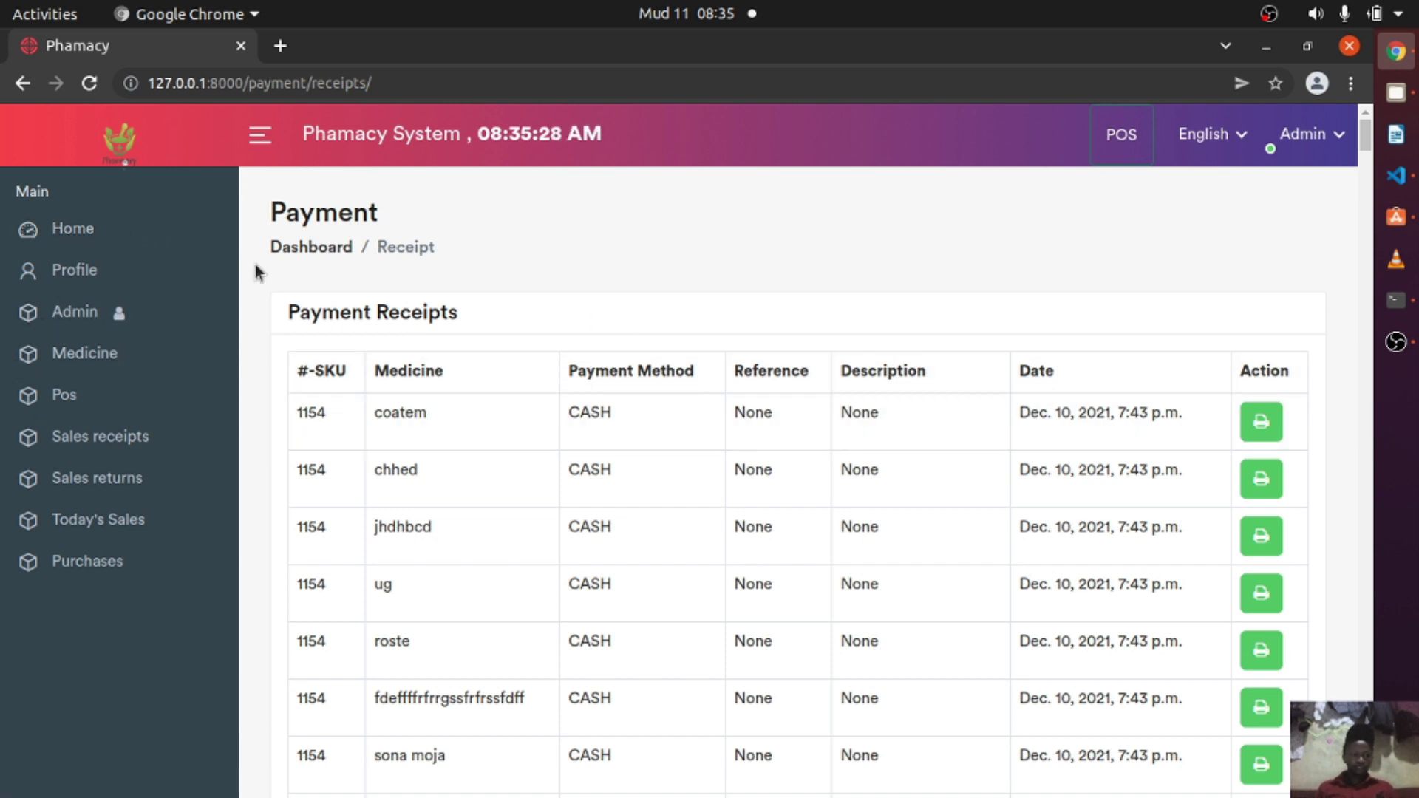
left_click(82, 221)
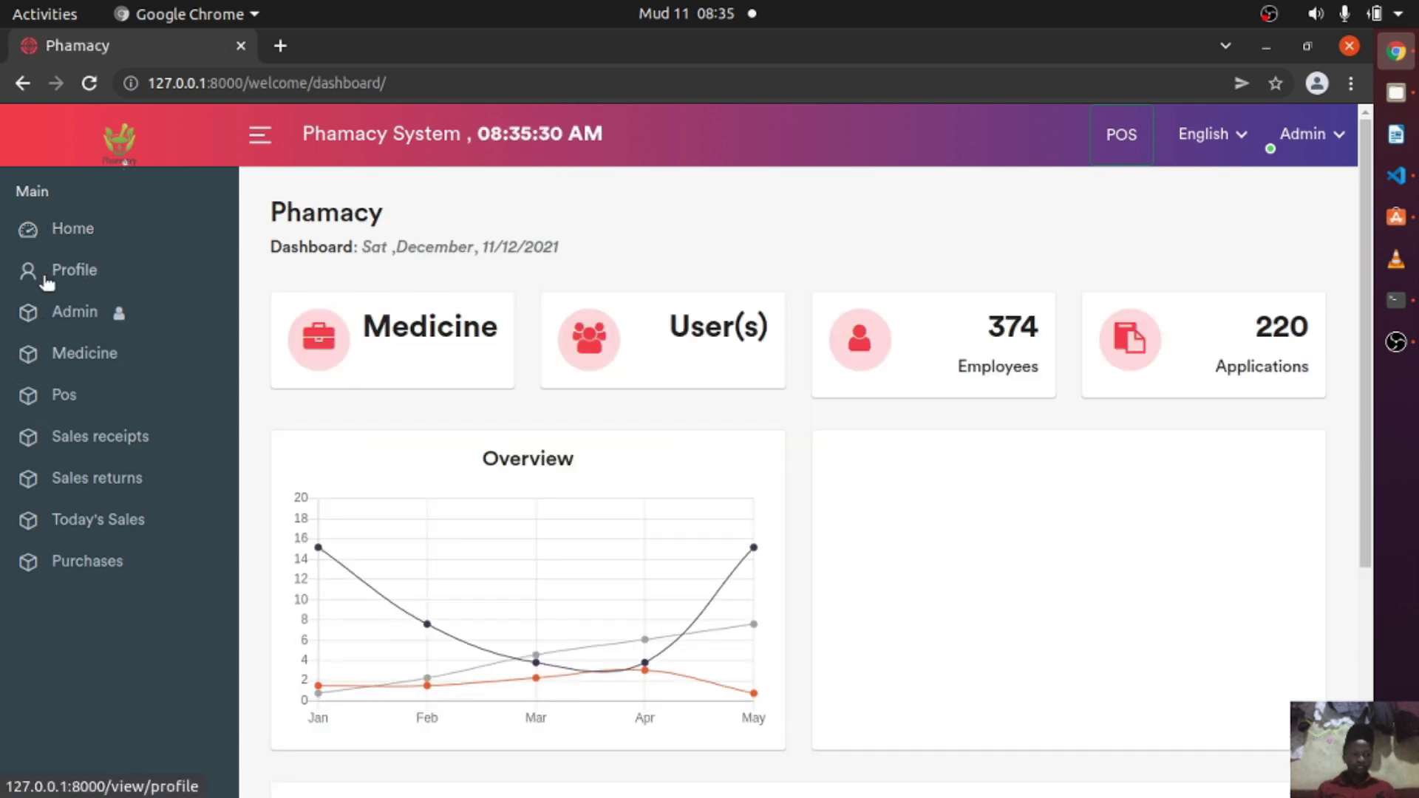
left_click(85, 275)
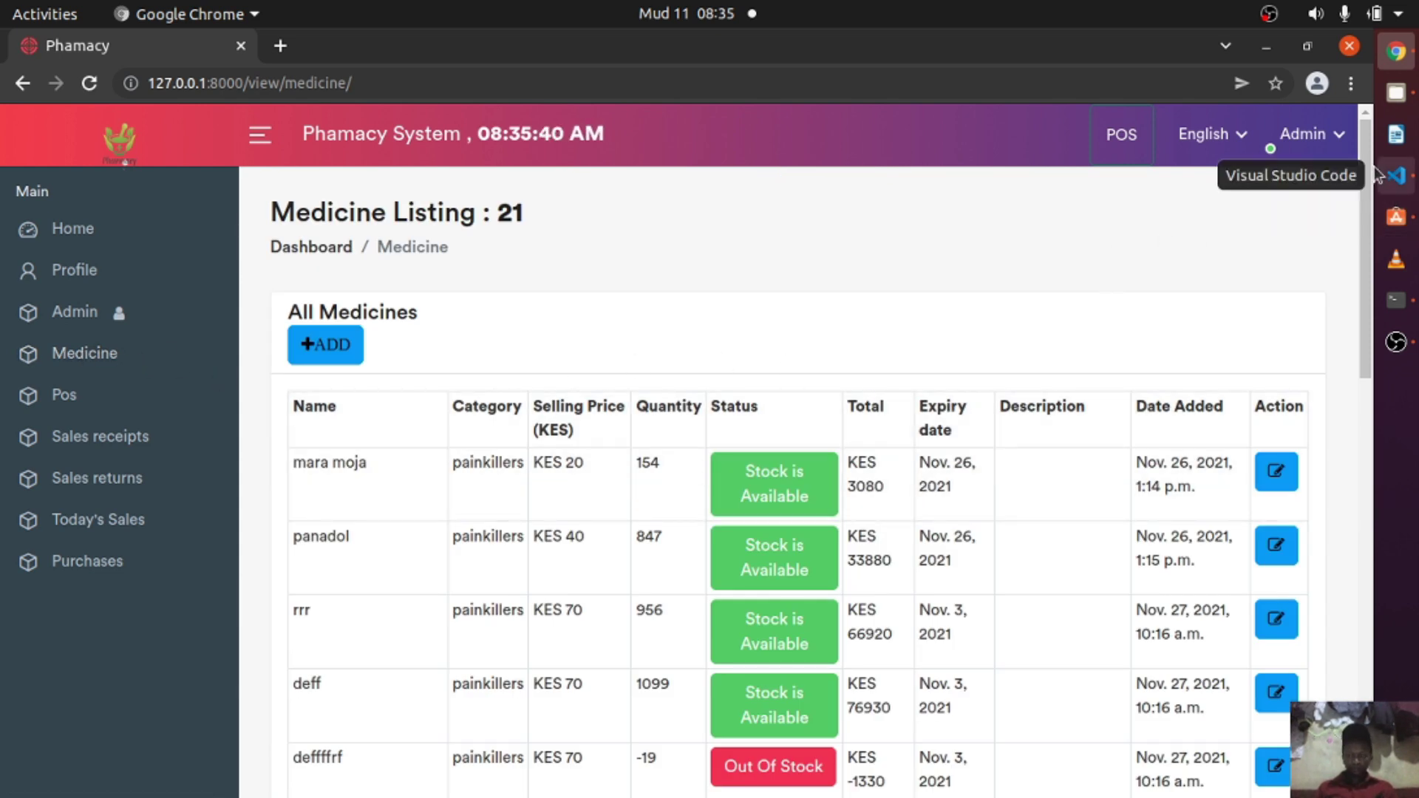
Look through the medicine listing's stock statuses and open the panadol record for viewing.
left_click_drag(1360, 162, 1330, 178)
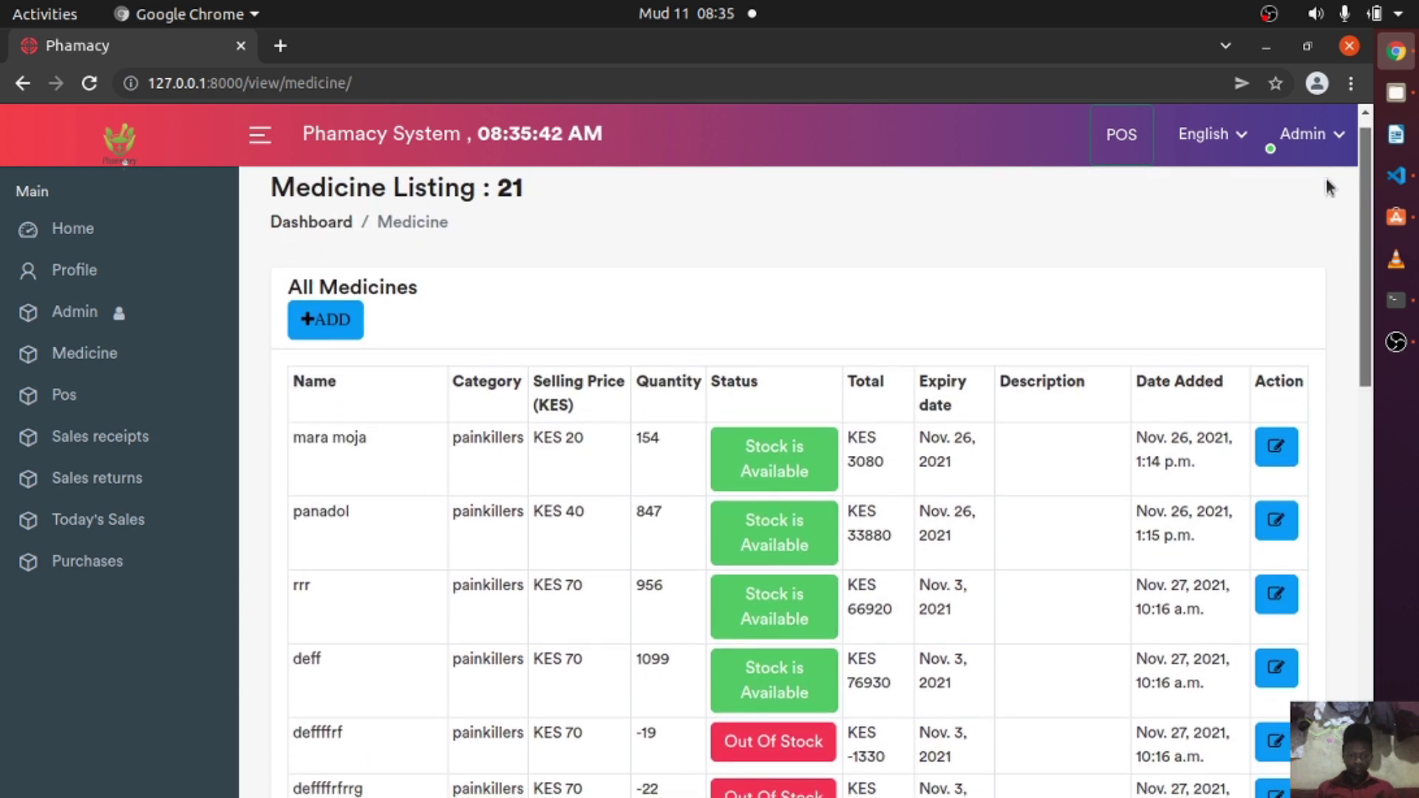
scroll(1323, 222, "down", 3)
scroll(1323, 236, "up", 1)
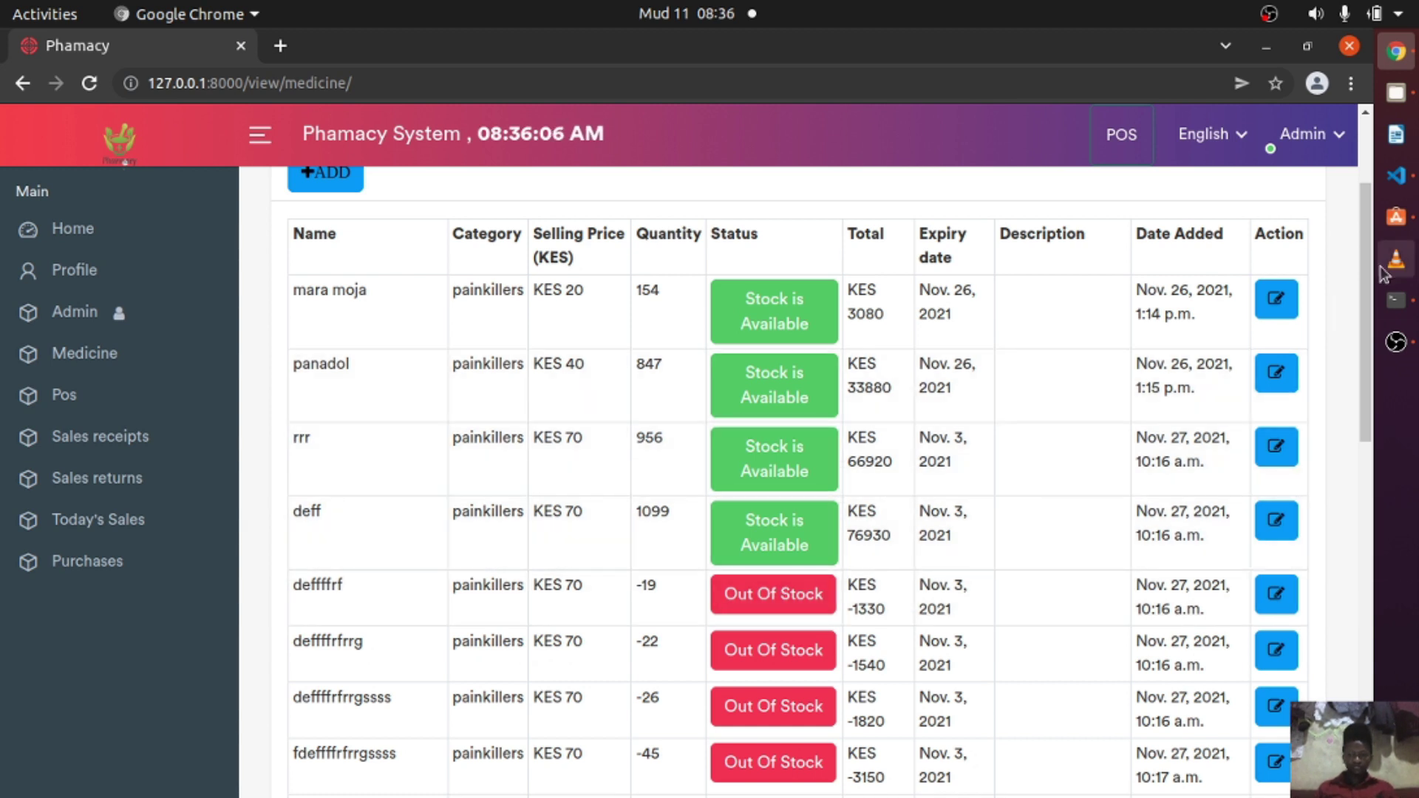
left_click_drag(1363, 218, 1291, 162)
scroll(1292, 361, "down", 3)
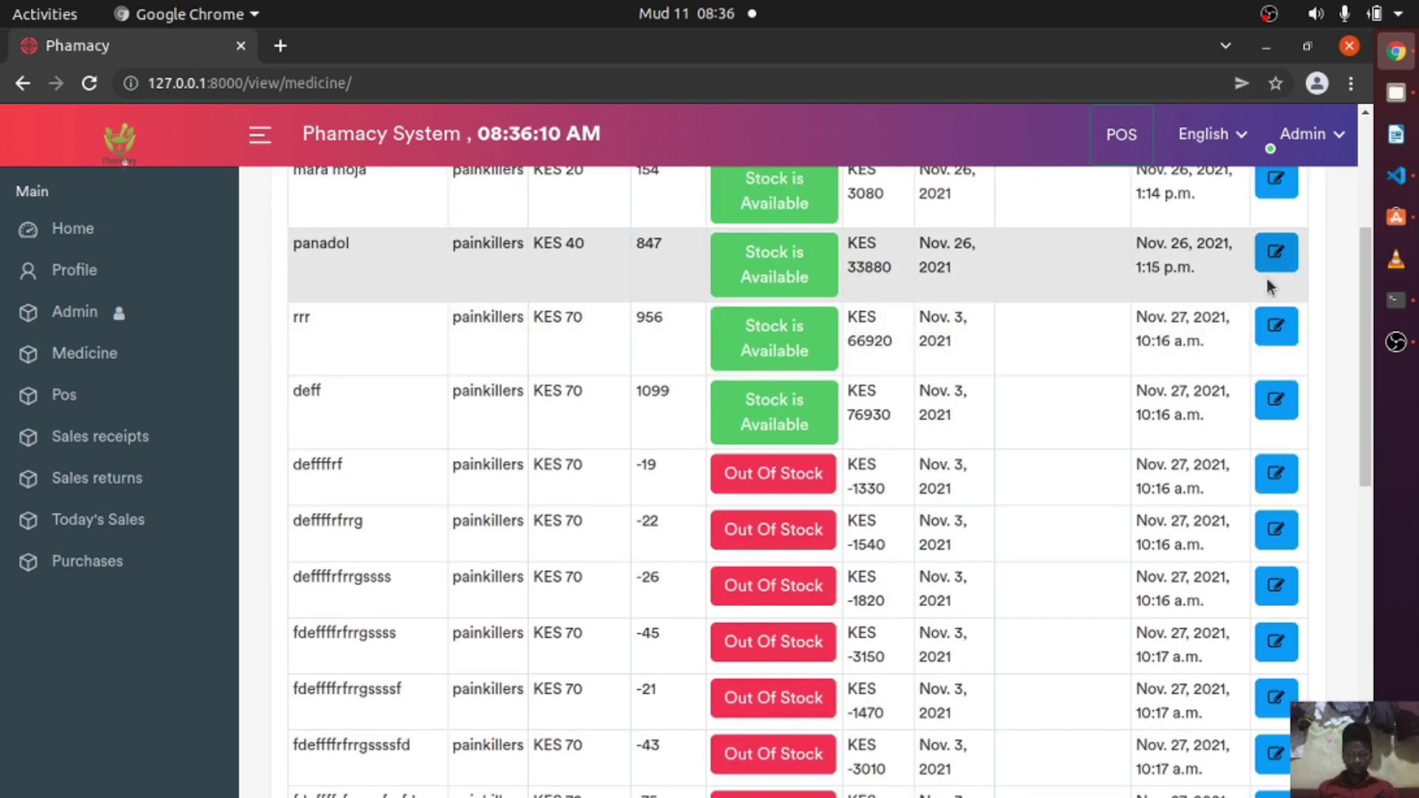
left_click(1274, 257)
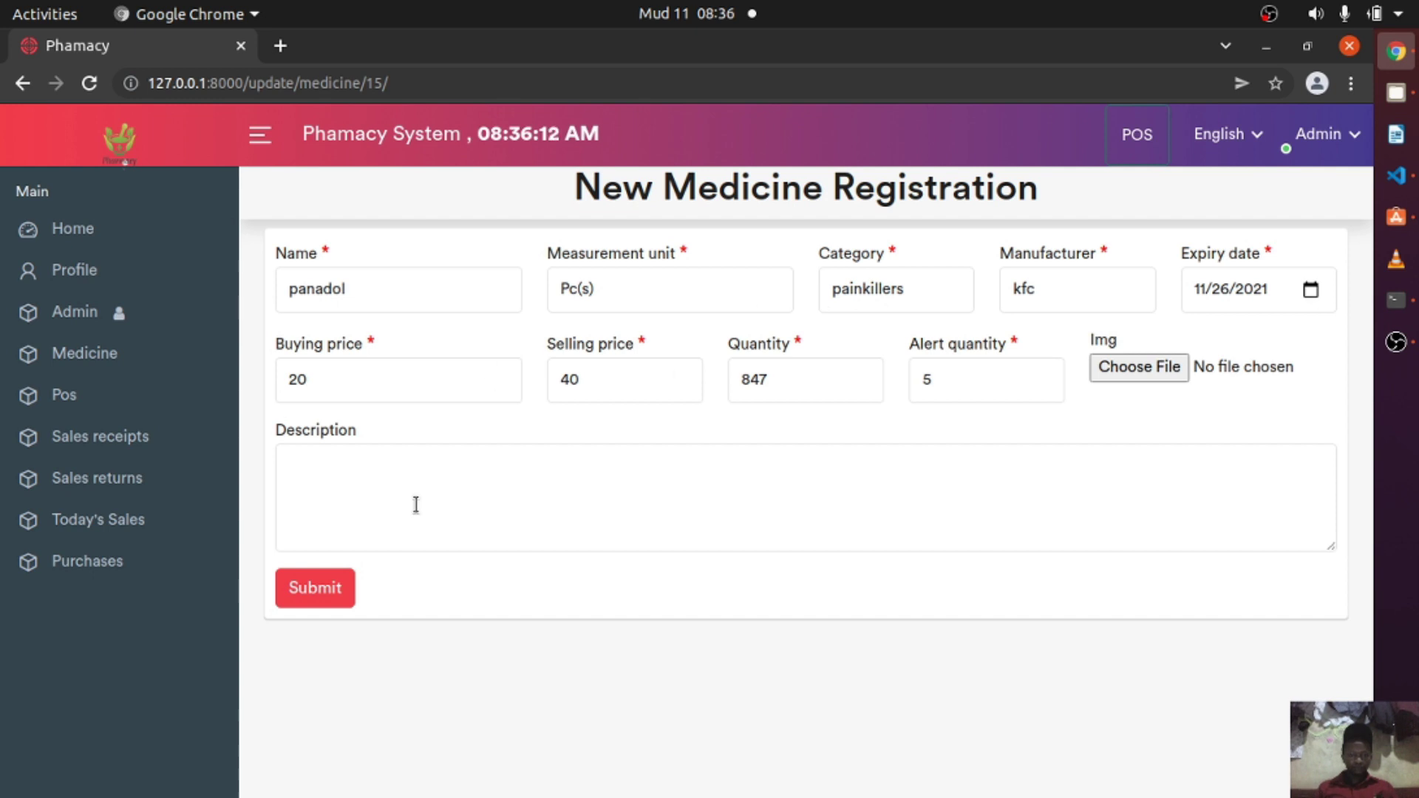
Return to the medicine listing and start a new medicine registration named "youtube-med-med".
left_click(111, 348)
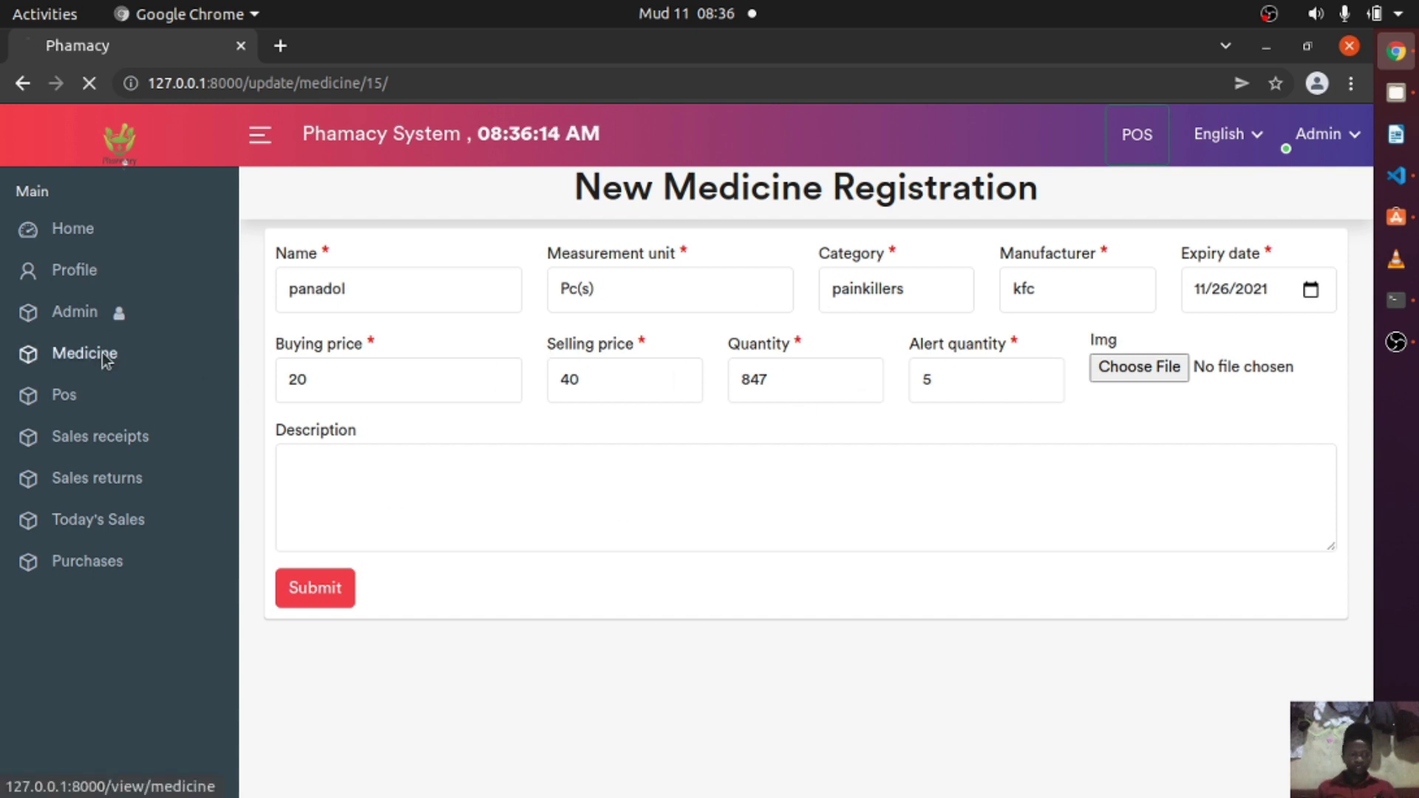
left_click(316, 346)
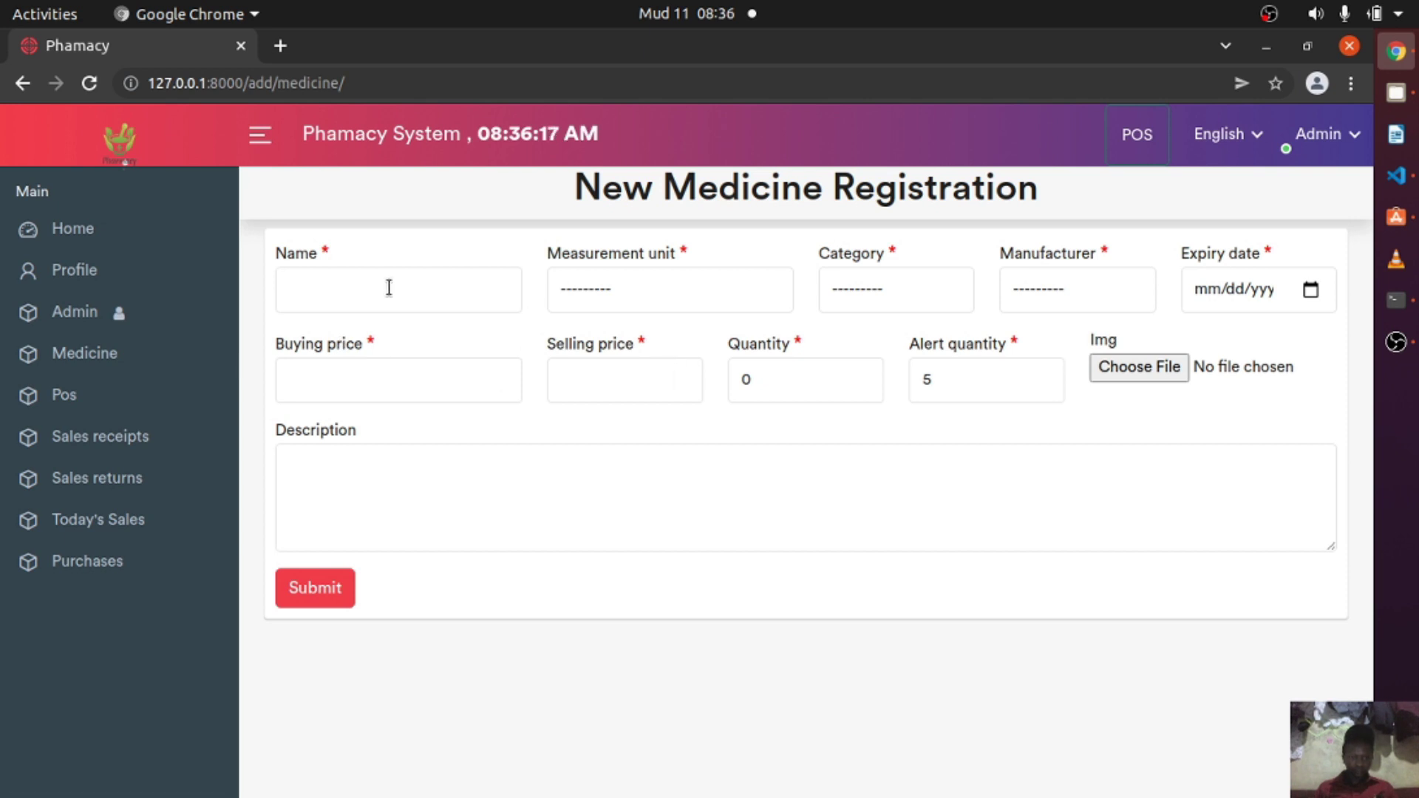
left_click(378, 290)
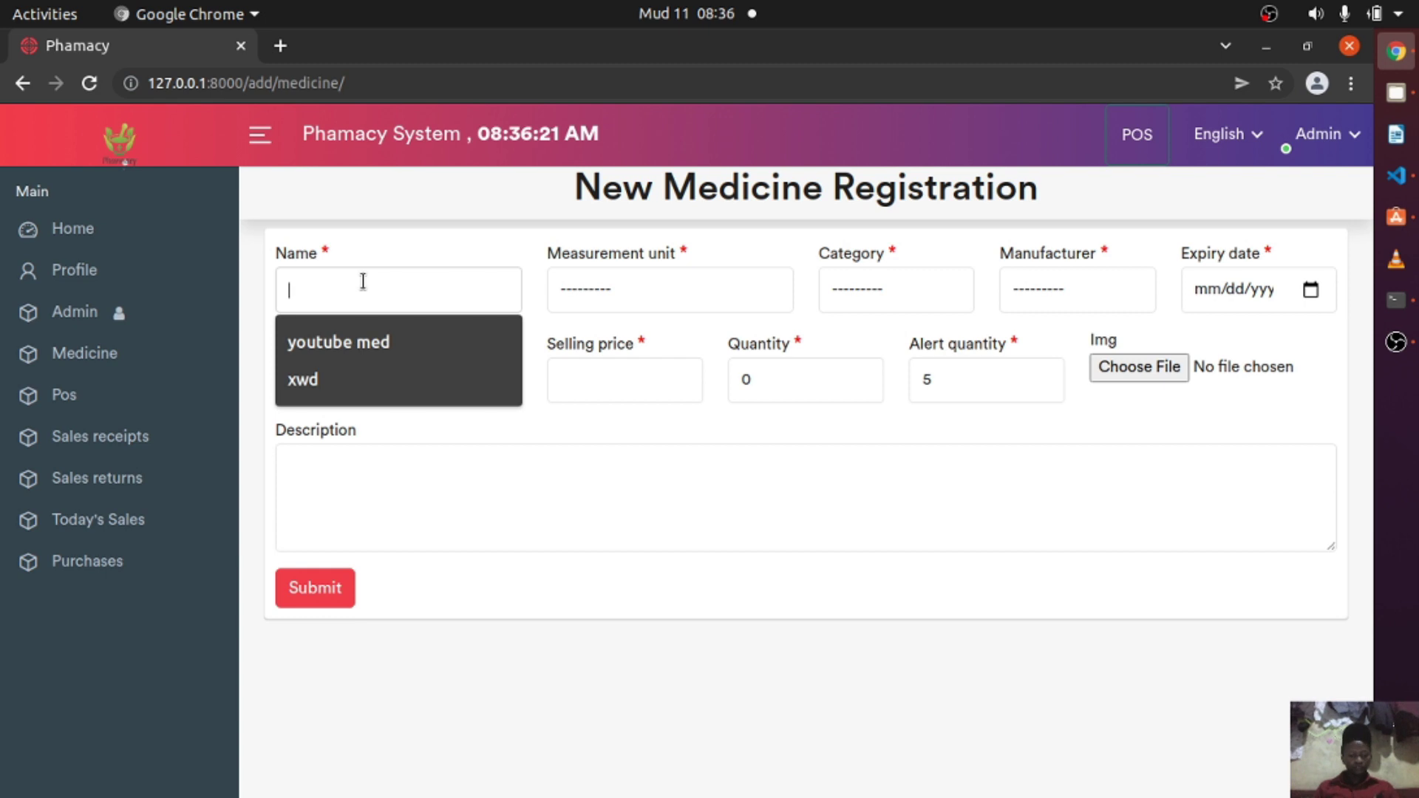
type("youtube-med-med")
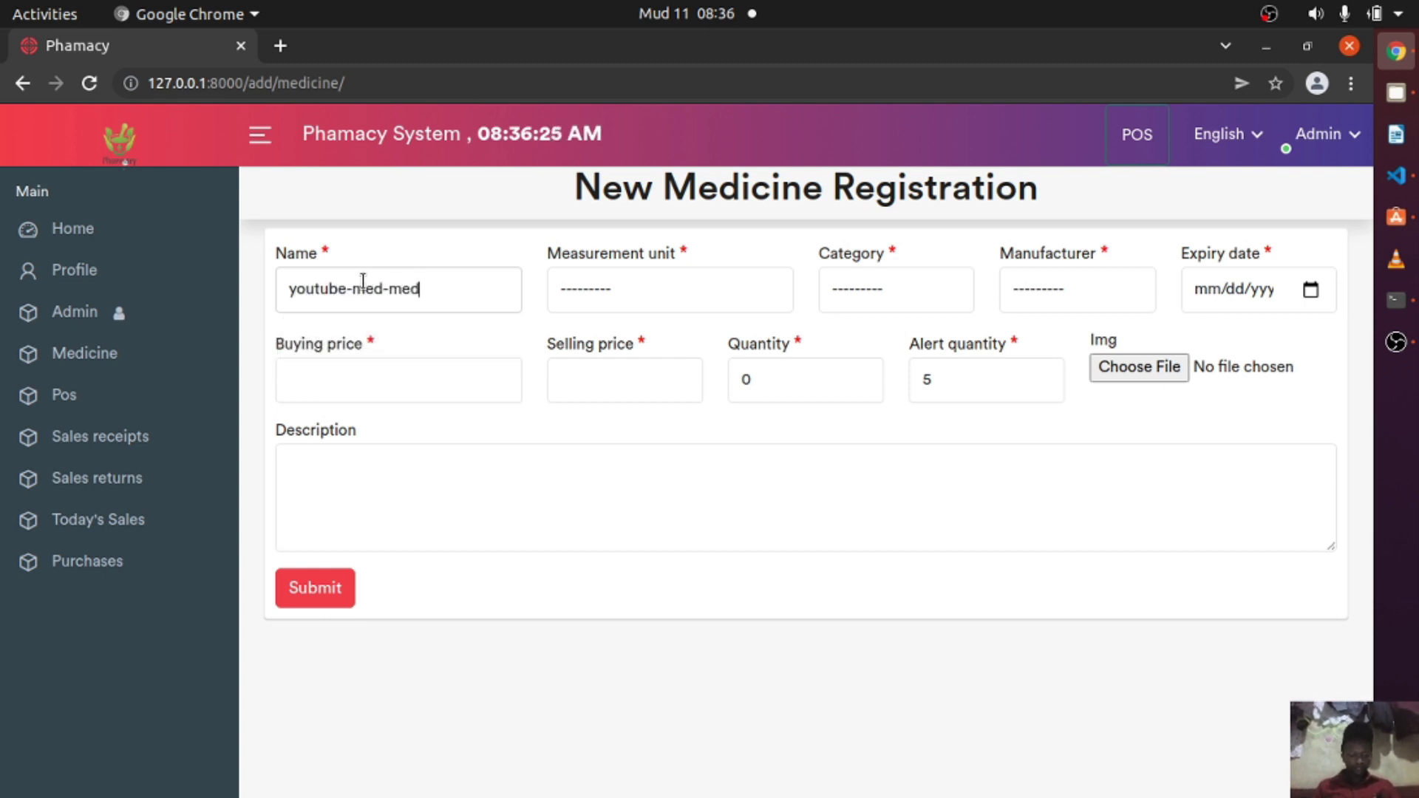
triple_click(448, 298)
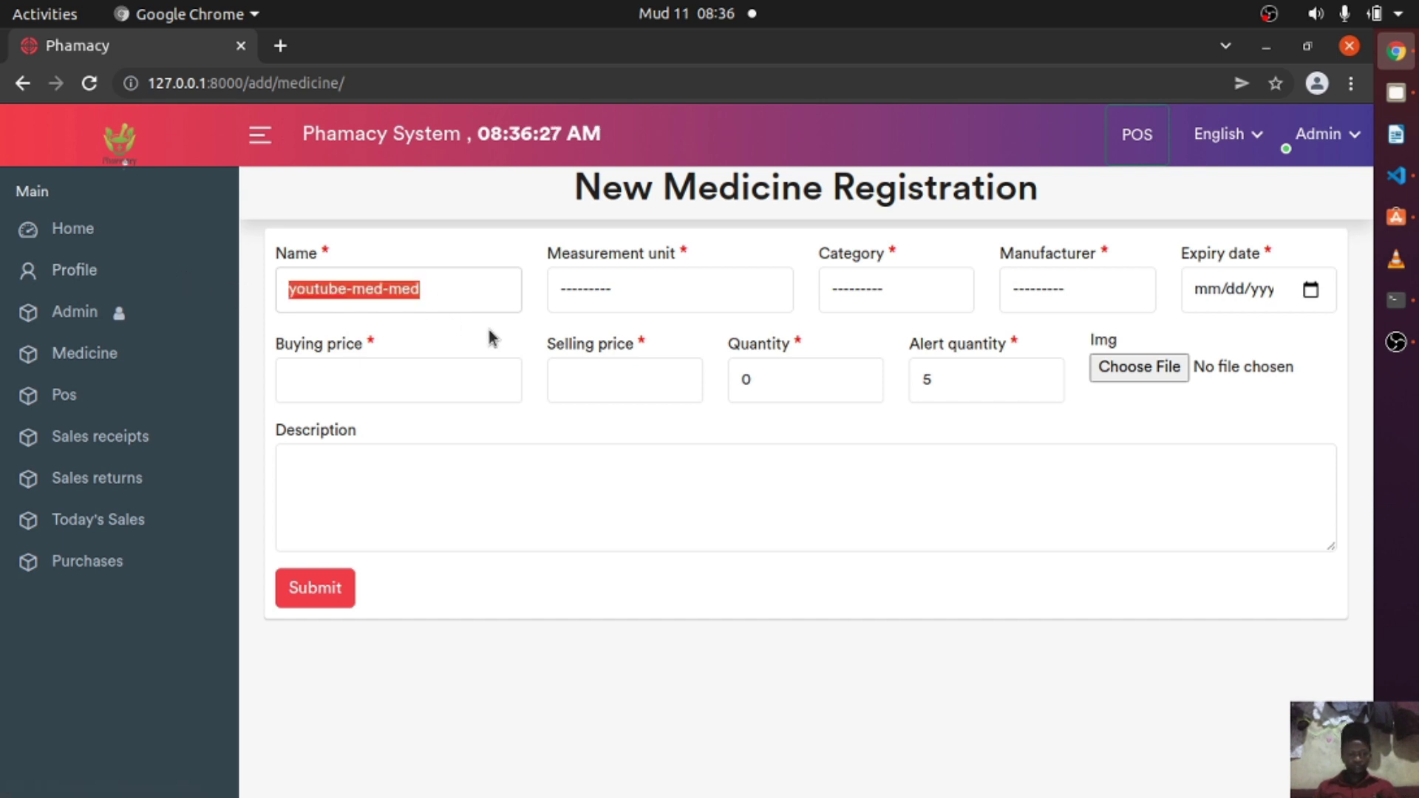
Set the new medicine's measurement unit to Pc(s), category to painkillers, manufacturer to kfc and expiry date to 12/31/2021.
left_click(690, 292)
left_click(606, 345)
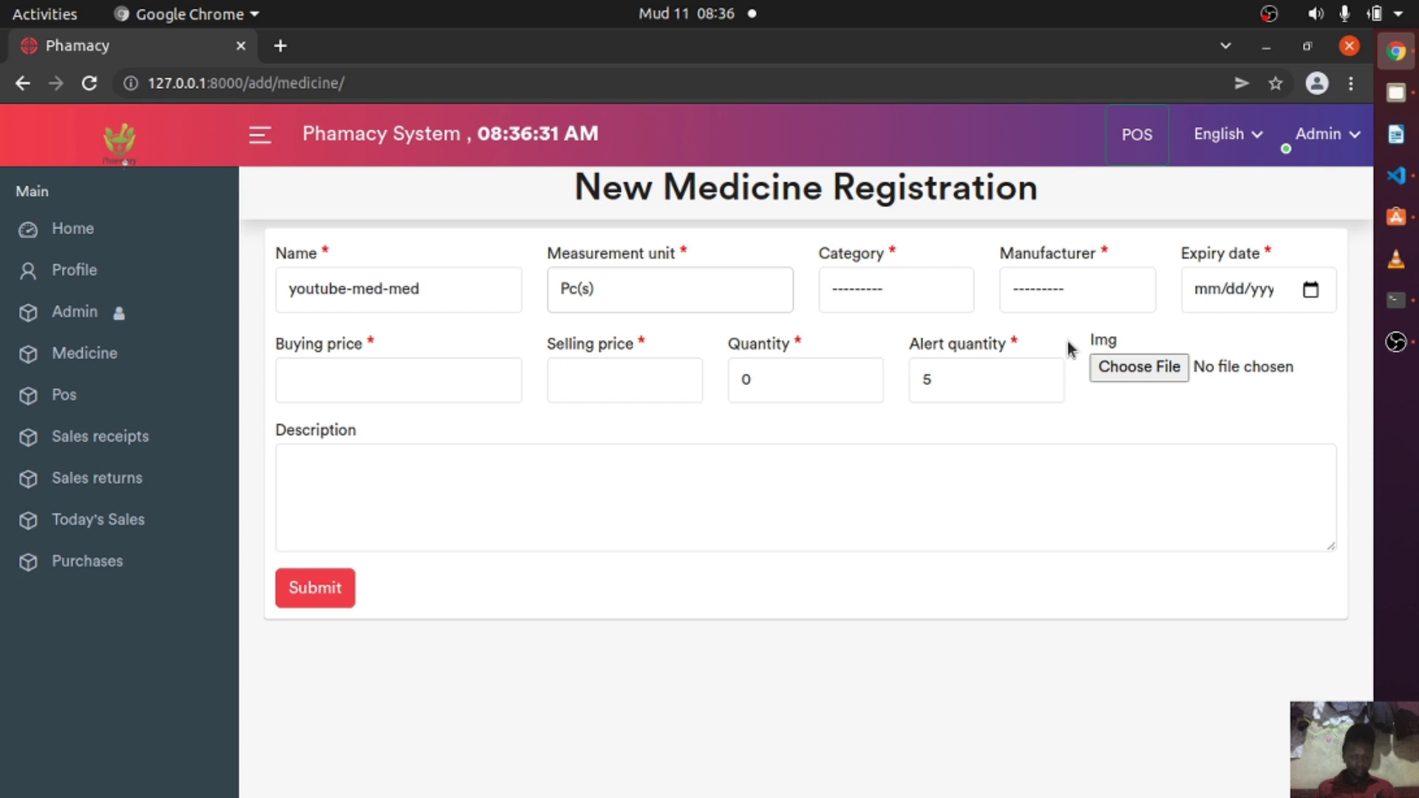
left_click(912, 300)
left_click(860, 346)
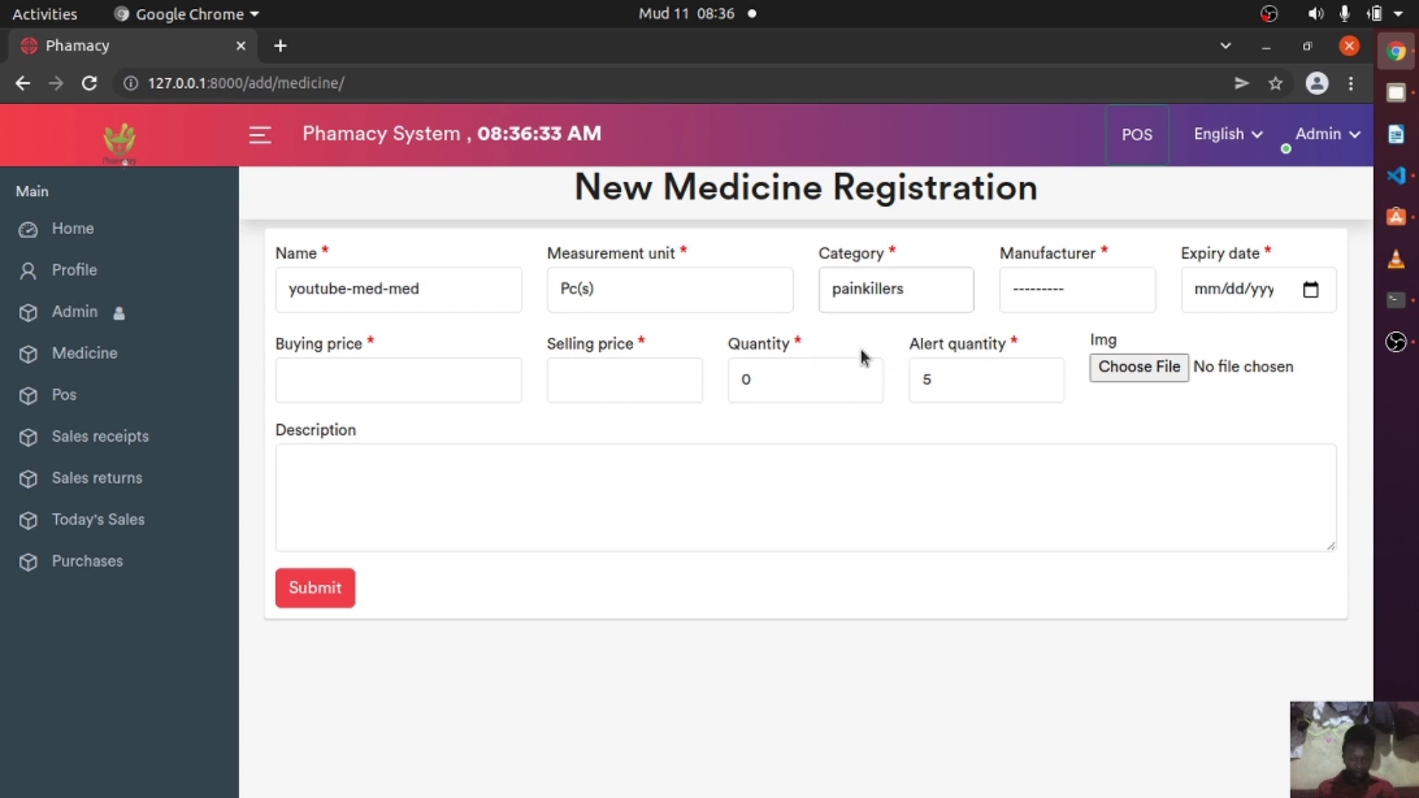
left_click(1103, 289)
left_click(1045, 348)
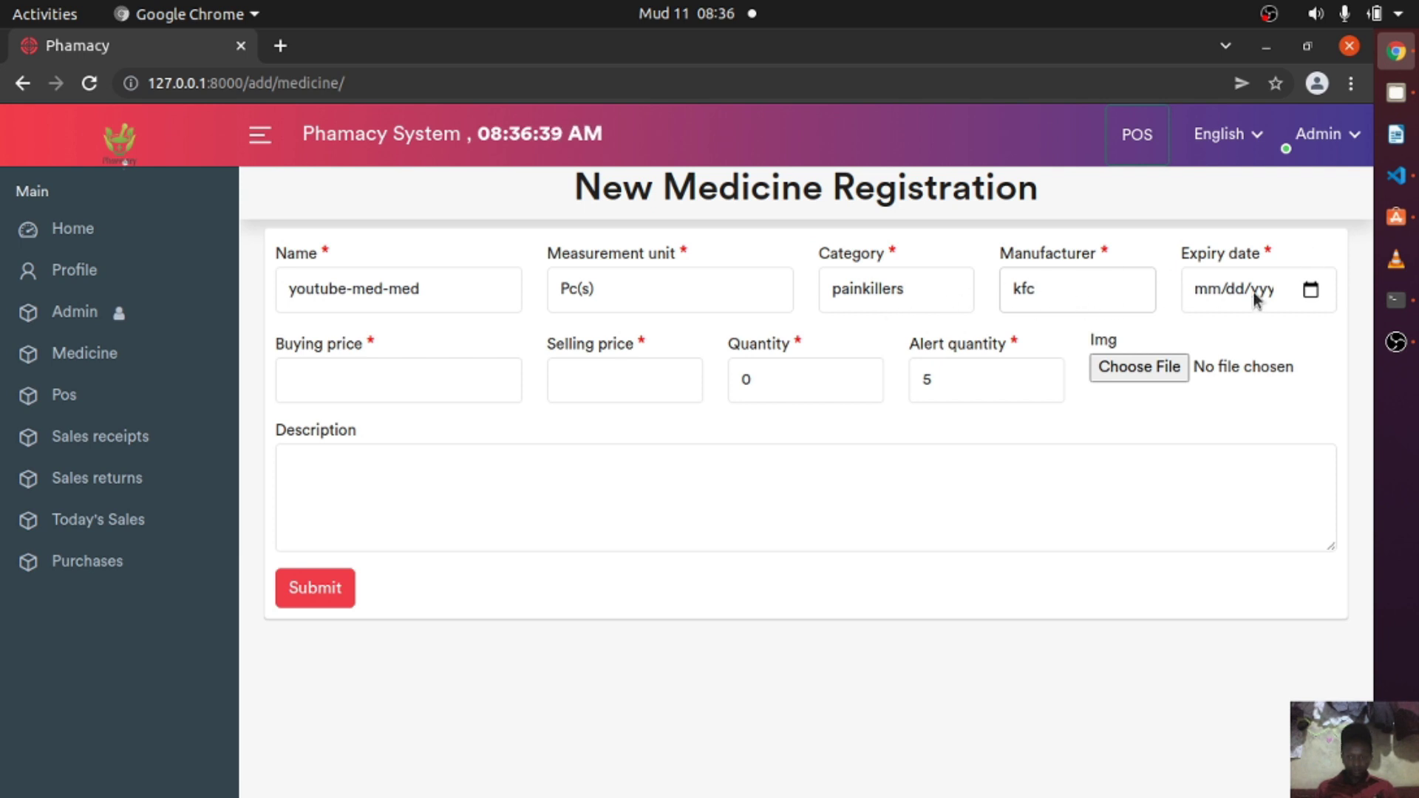
left_click(1310, 290)
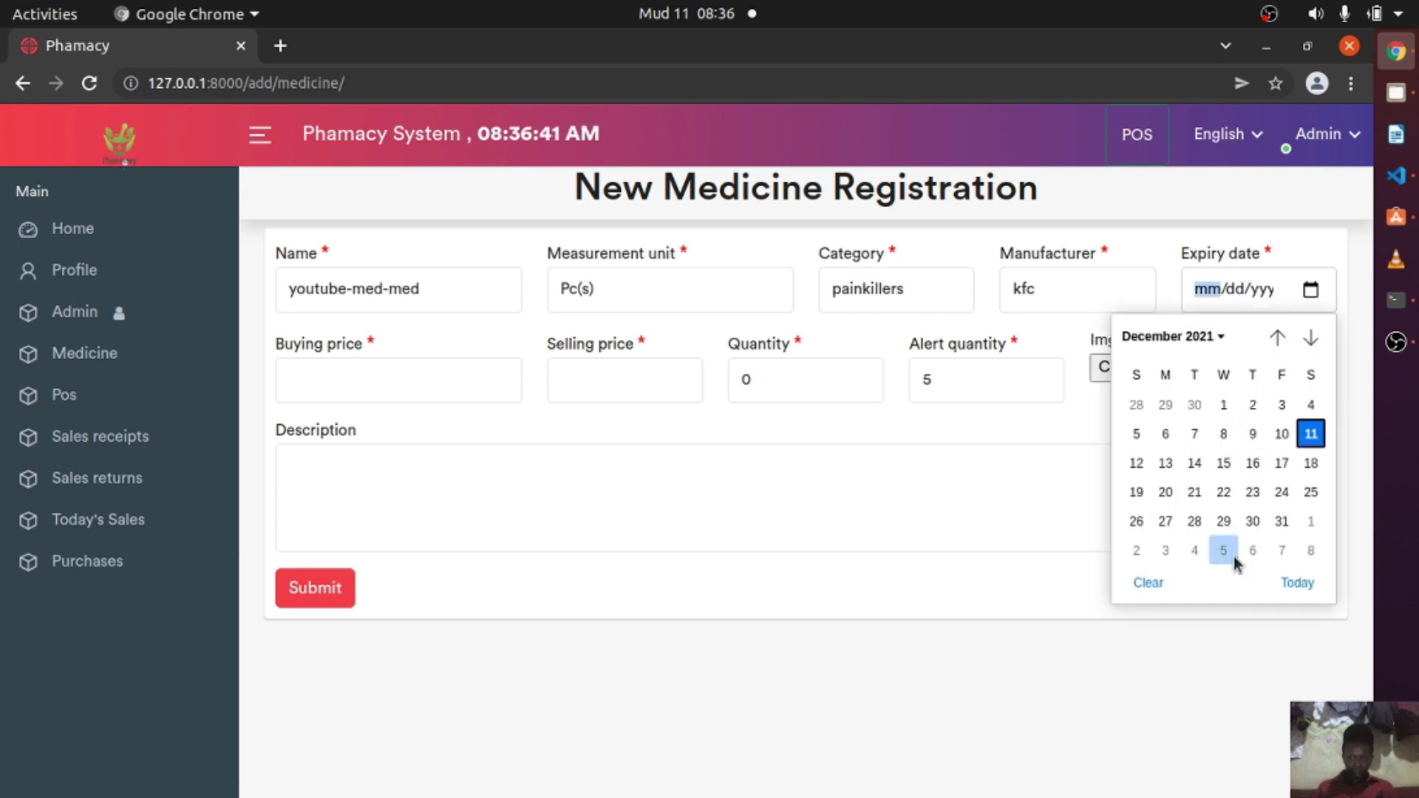
left_click(1282, 521)
Set the new medicine's buying price to 200, selling price to 300 and quantity to 20.
left_click(304, 385)
type("200")
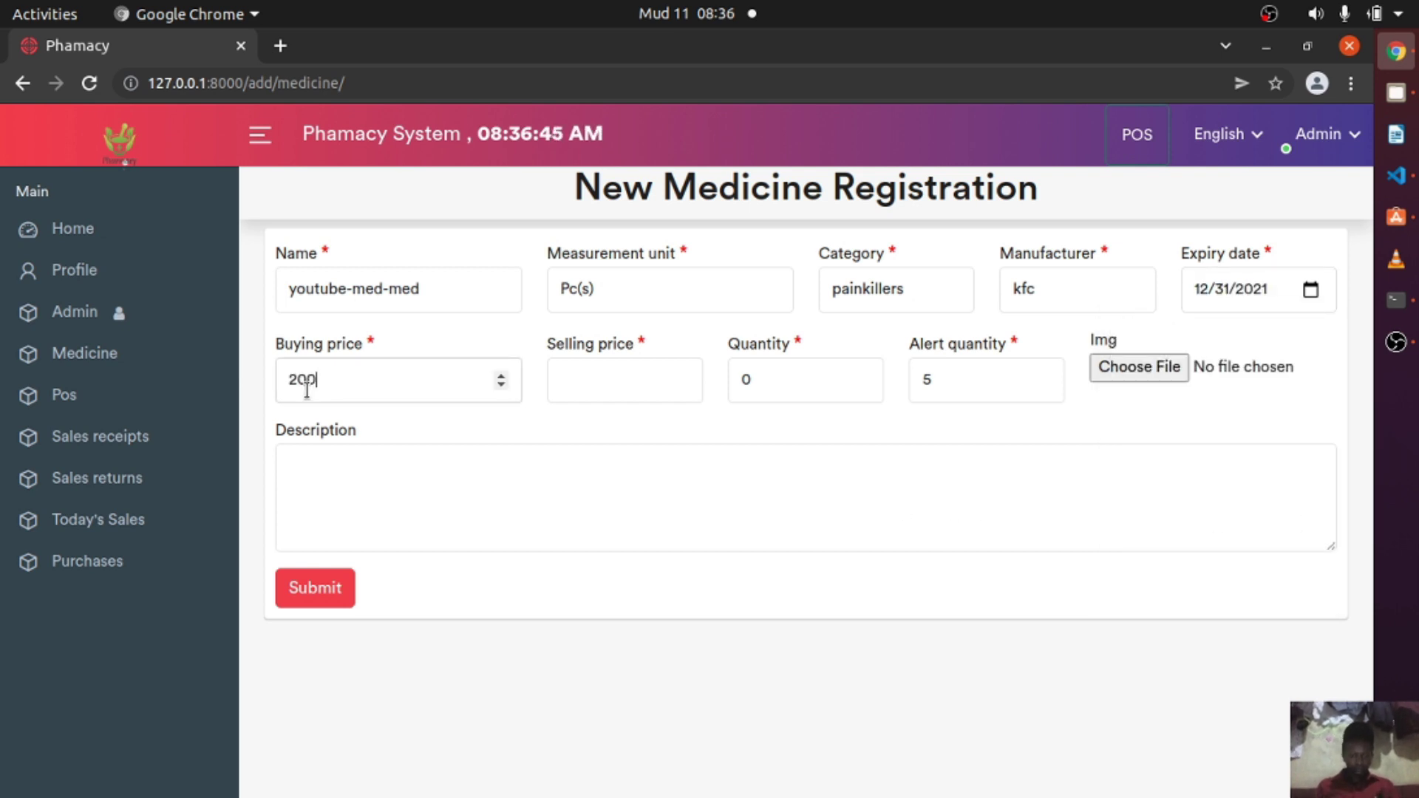
left_click(653, 384)
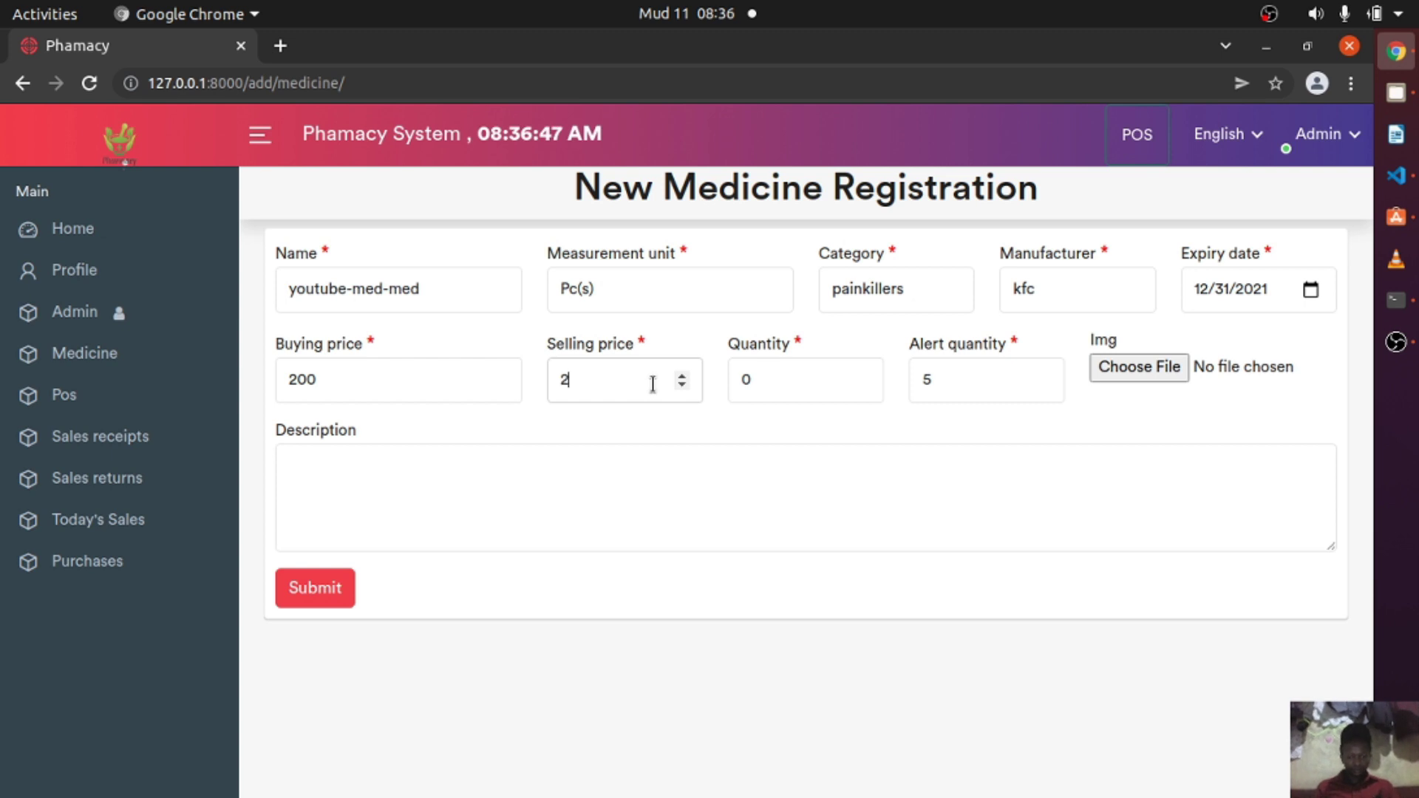
type("3000")
key("BackSpace")
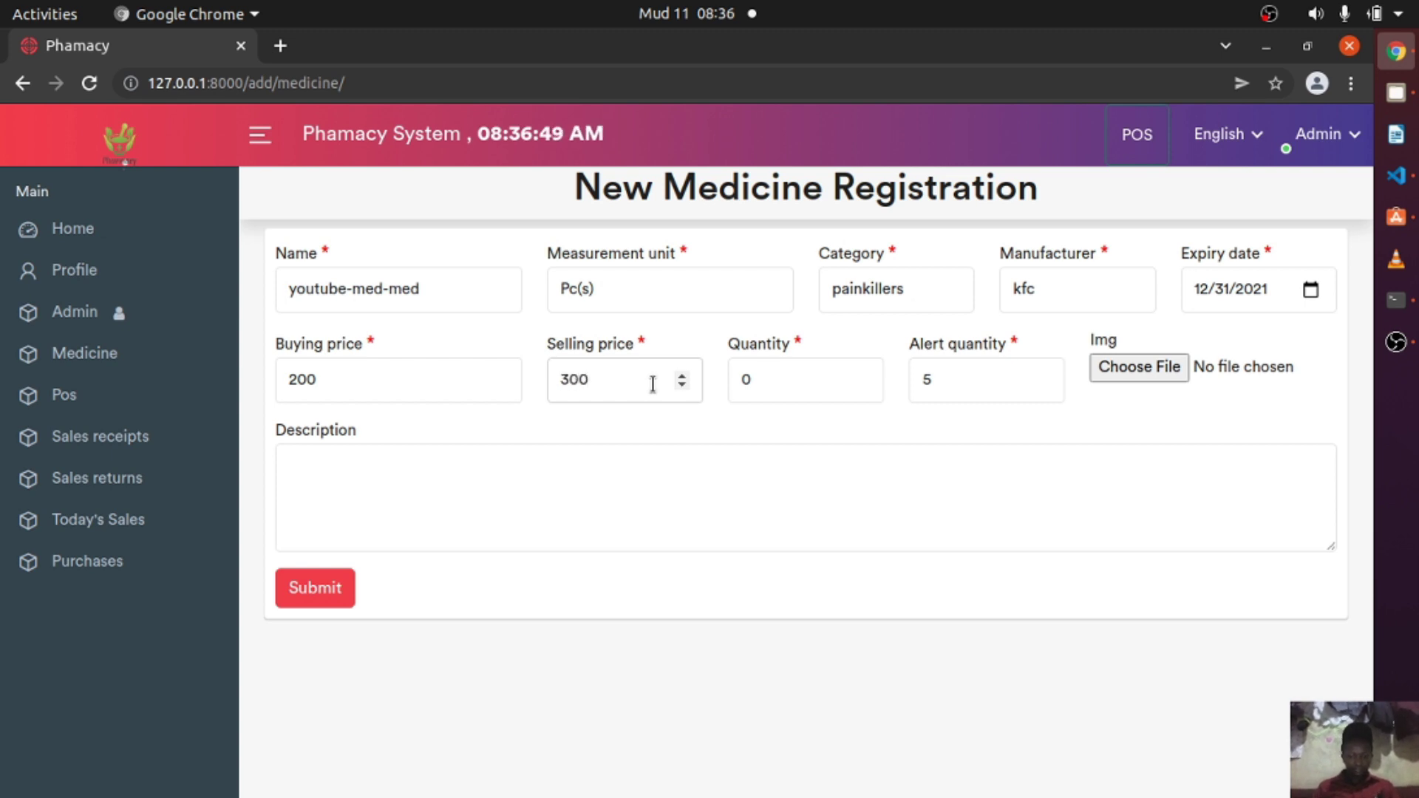
double_click(769, 378)
type("20")
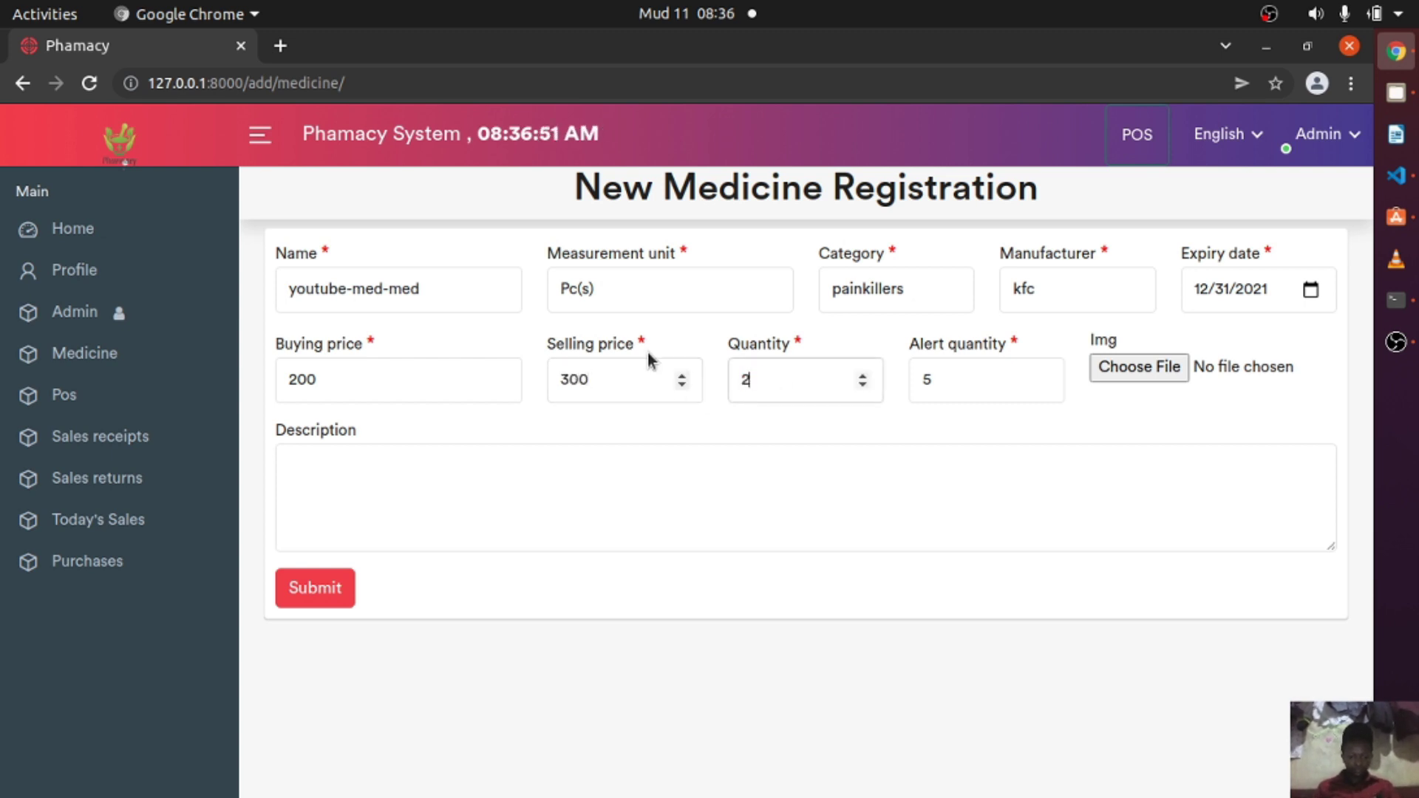
Enter "thid 1 C" as the medicine's description and submit the registration.
left_click(481, 481)
type("thid 1C")
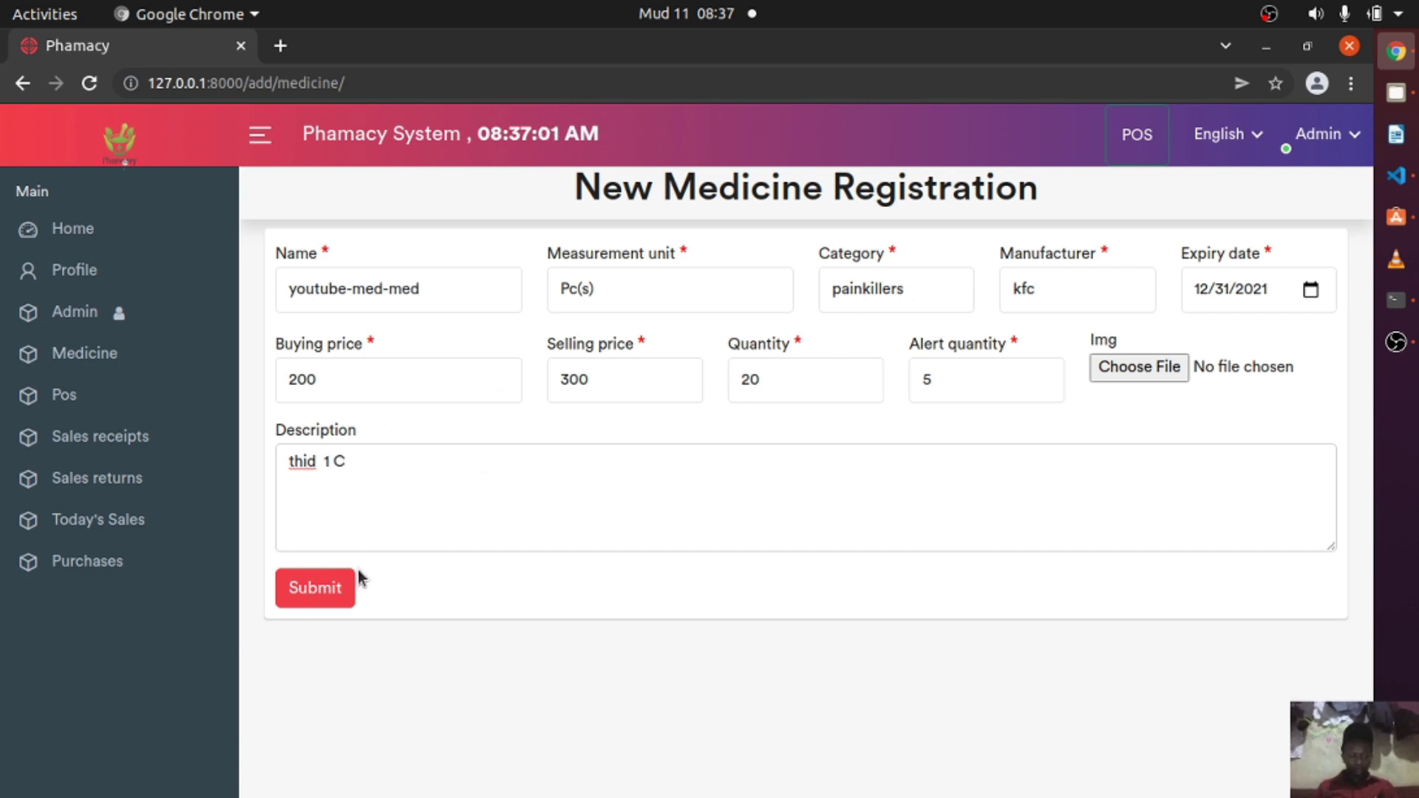
left_click(342, 589)
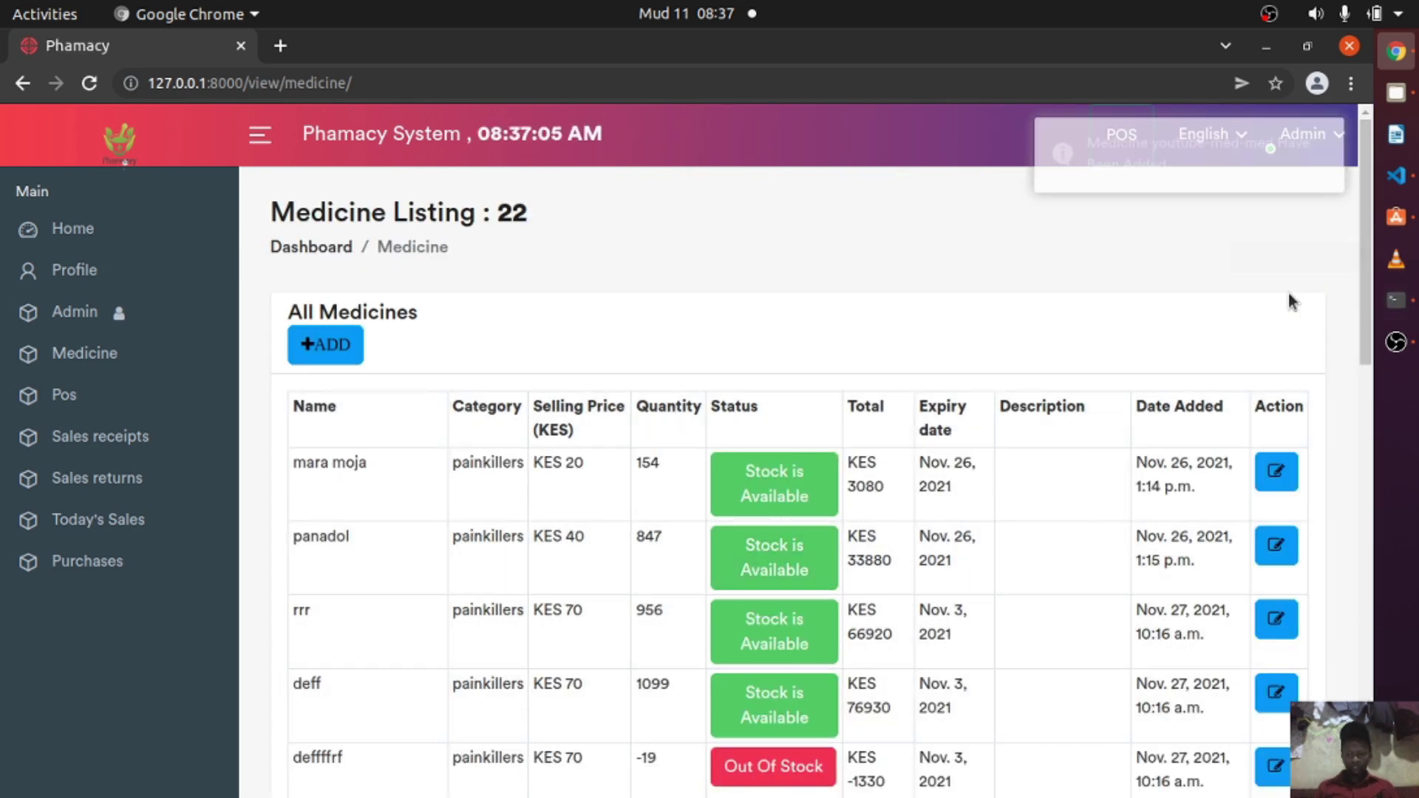
Examine the price, quantity and other details of the youtube-med-med entry at the end of the medicine listing.
scroll(798, 443, "down", 15)
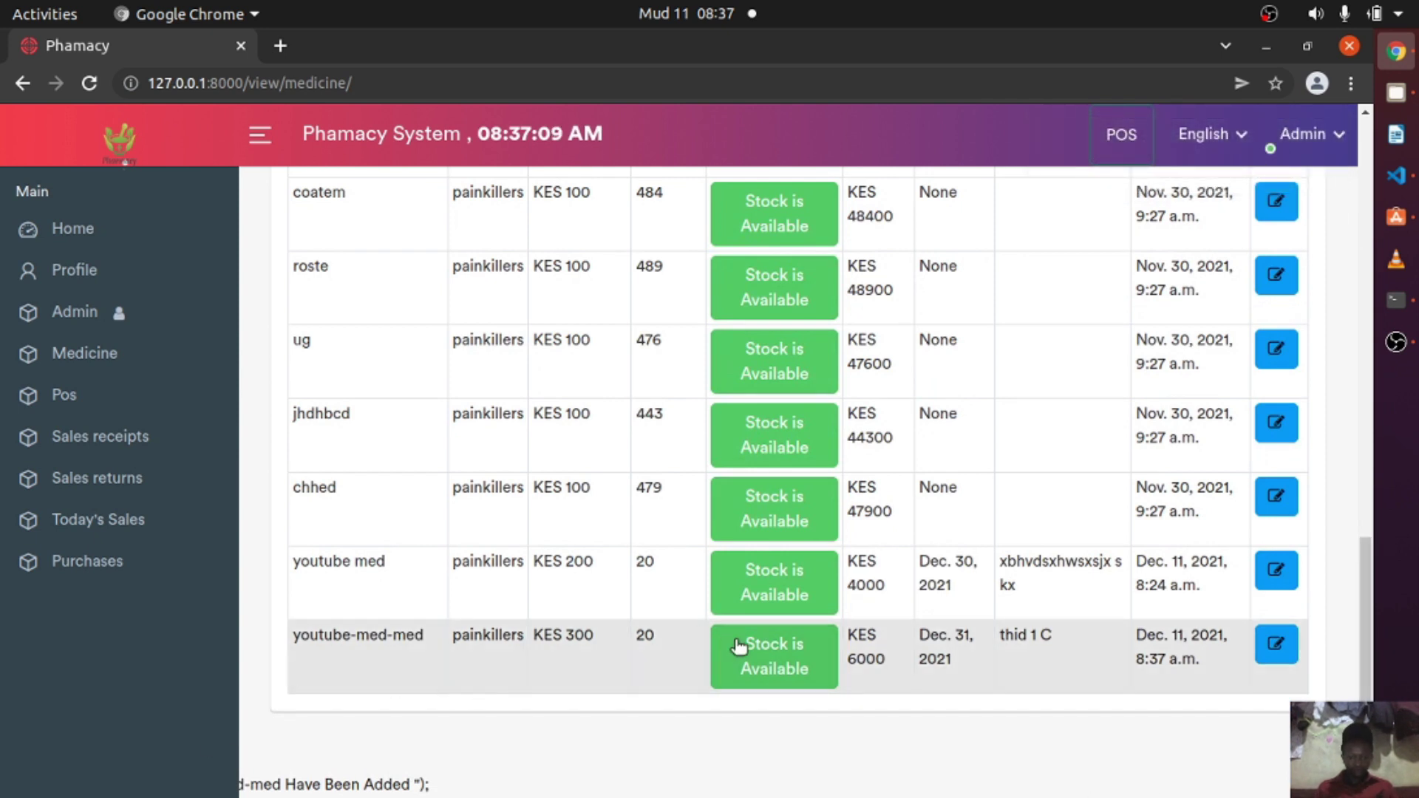
left_click_drag(574, 636, 595, 637)
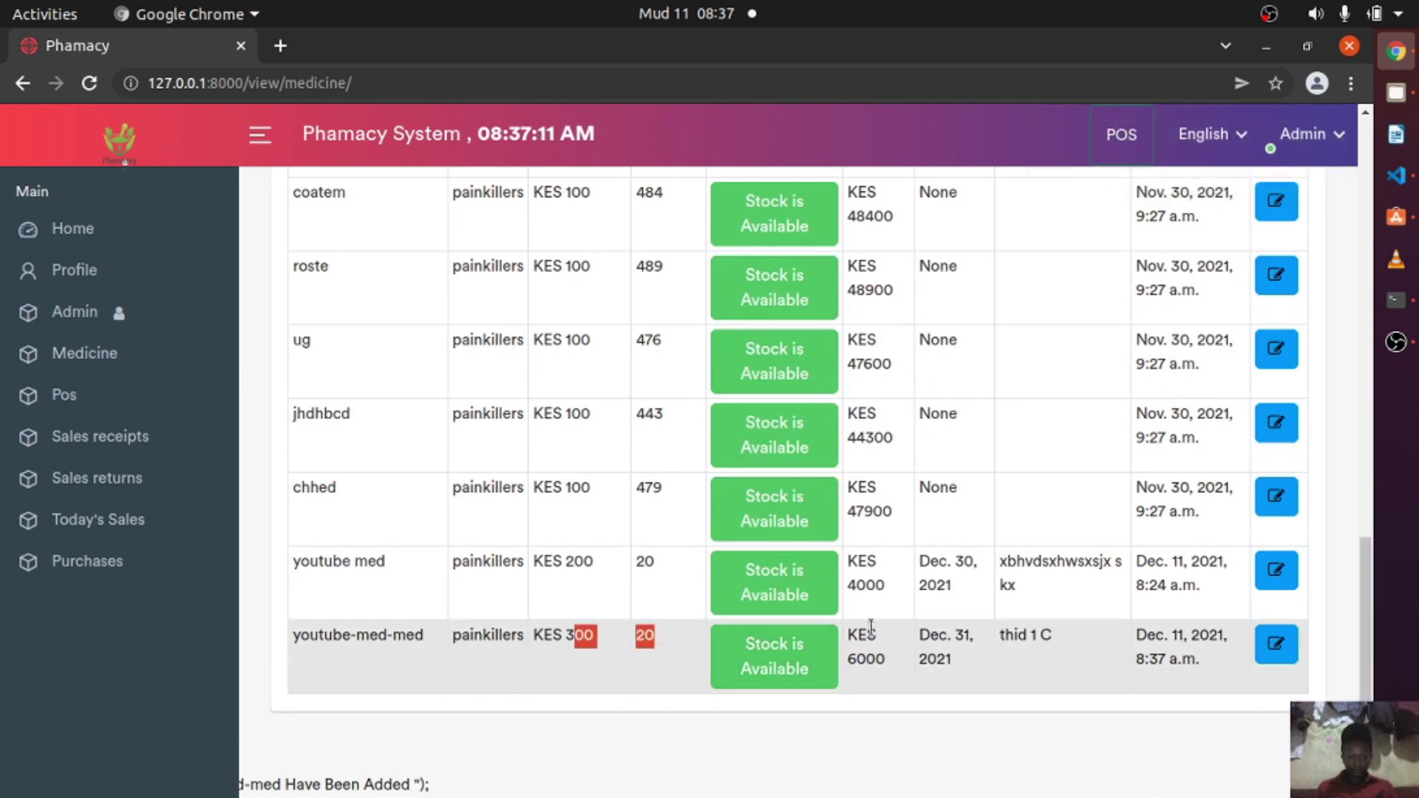
left_click(1150, 681)
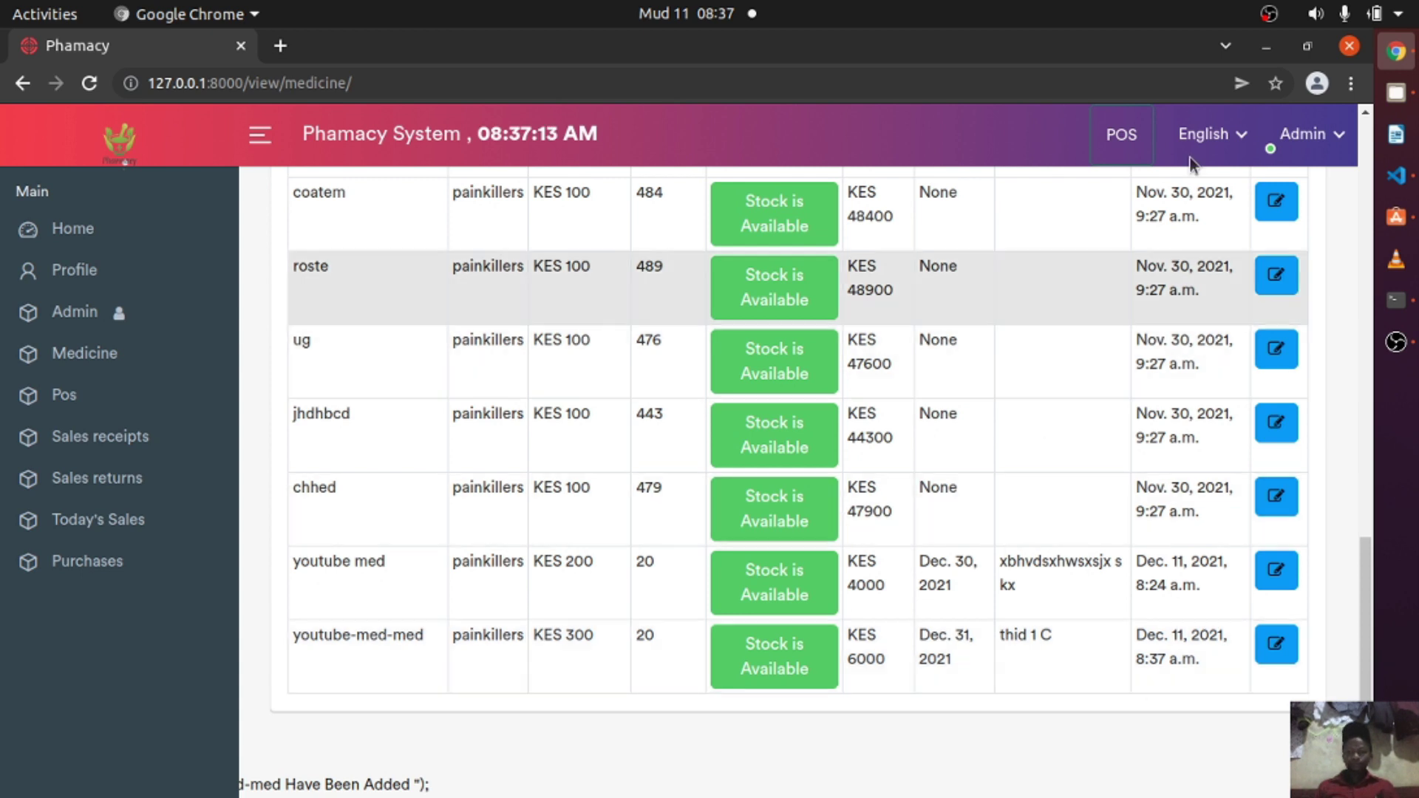
Open the POS terminal and clear all medicines from the current purchase.
left_click(1112, 144)
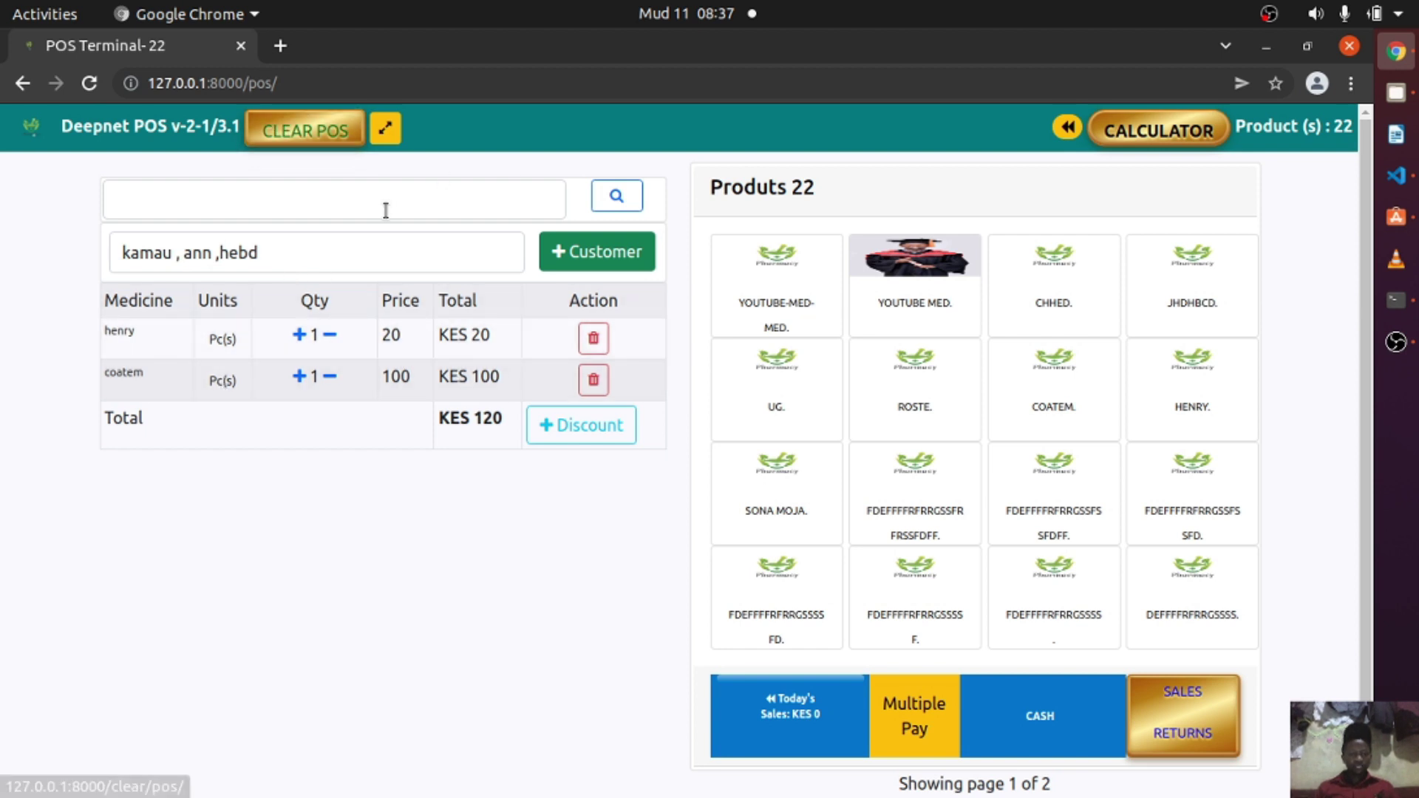
left_click(307, 131)
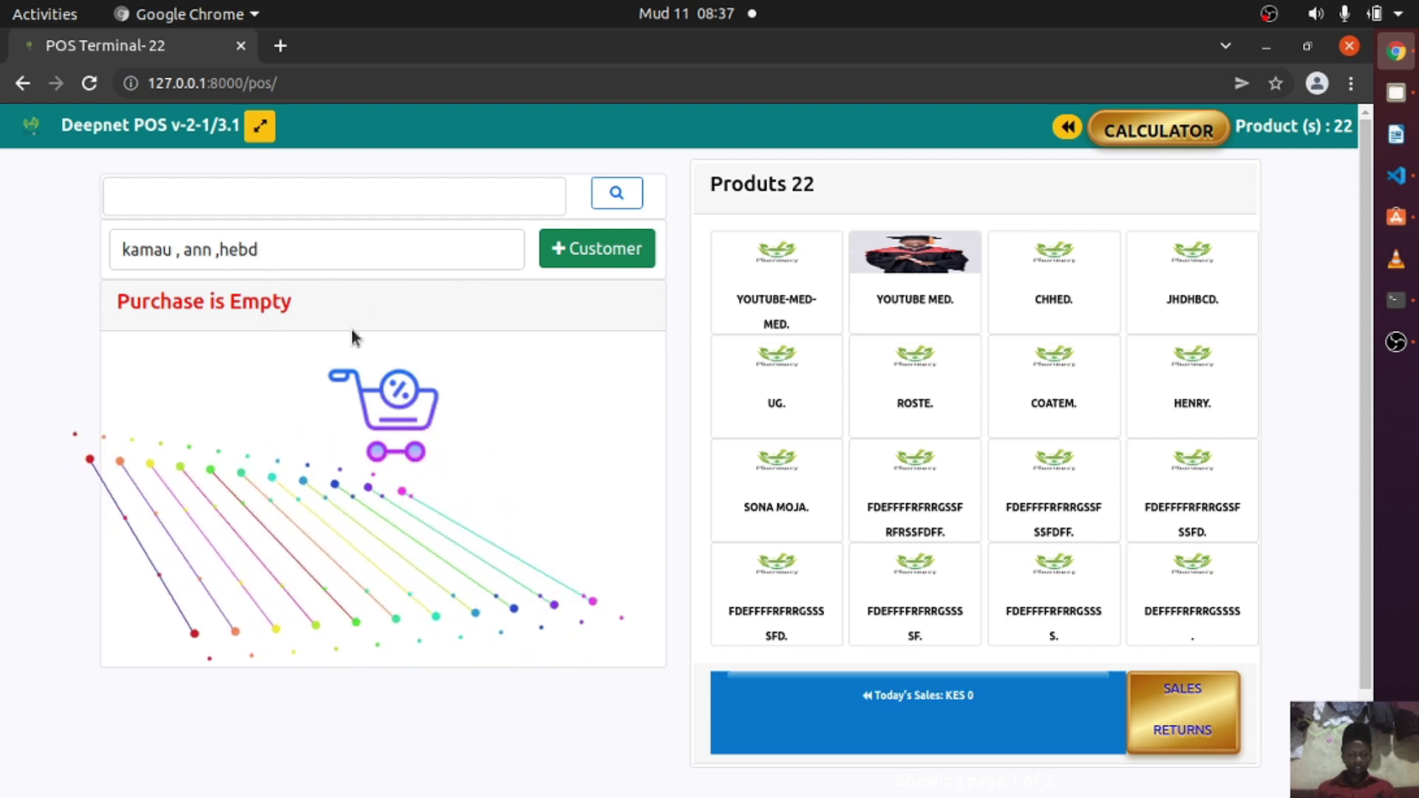
Register a new customer named "youtube_client" and keep that customer selected for the sale.
left_click(610, 265)
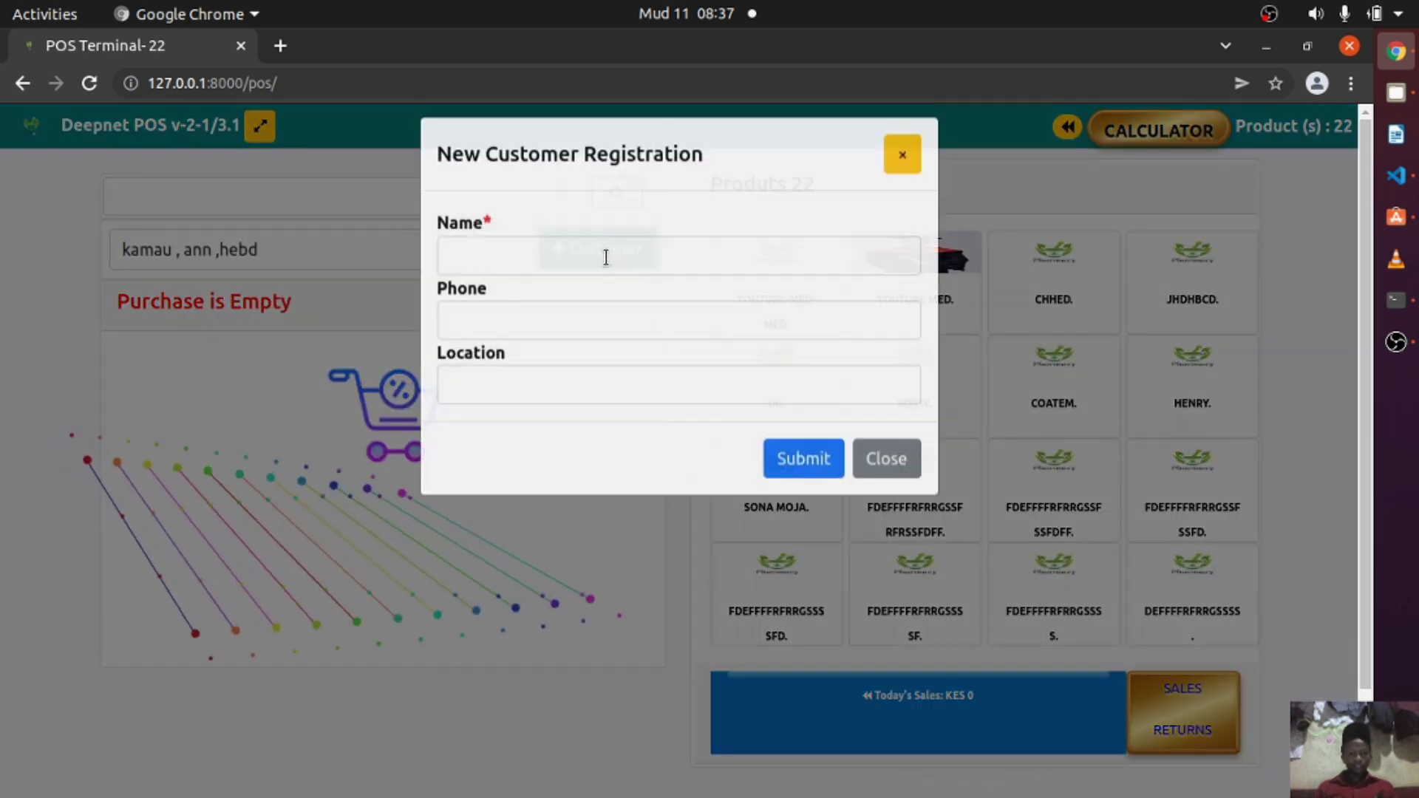
left_click(606, 264)
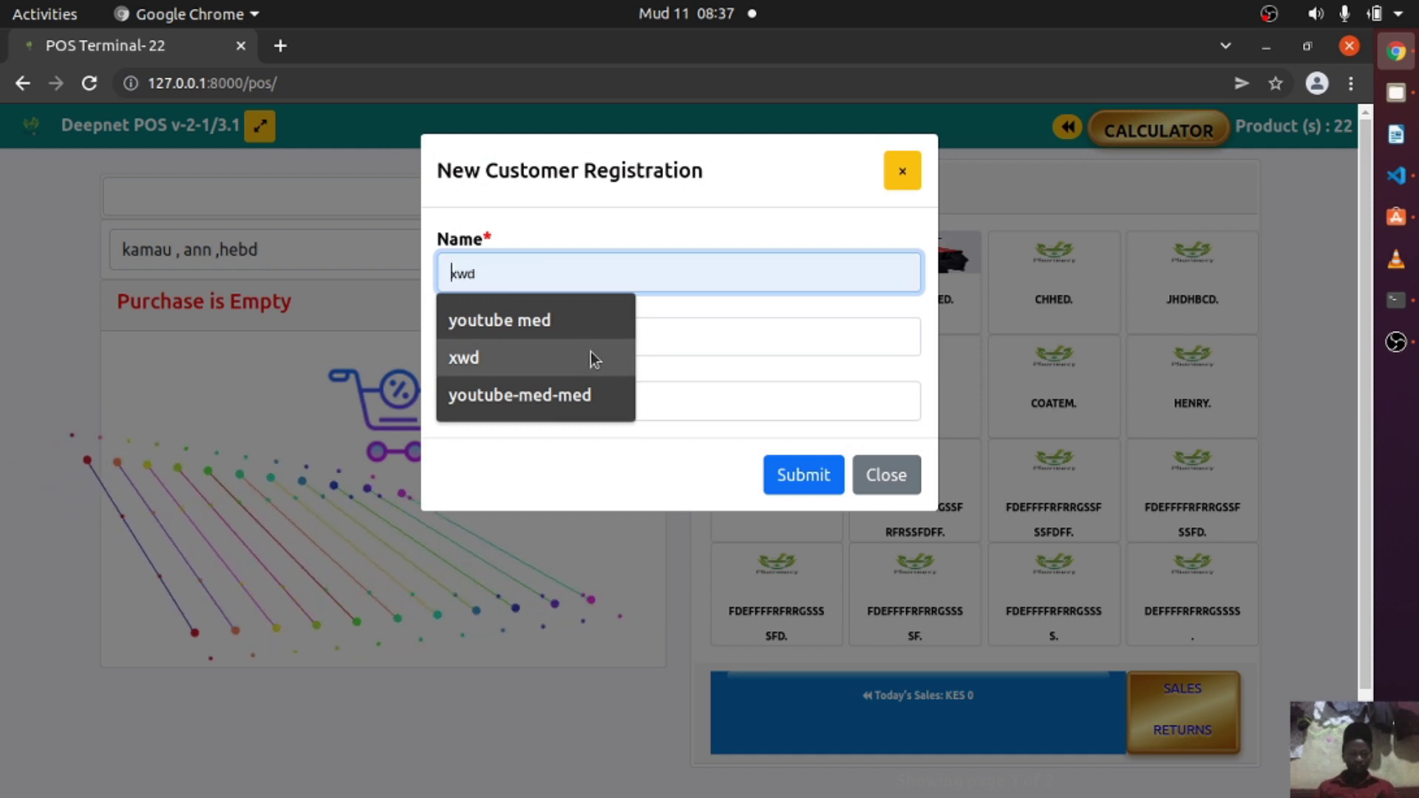
type("youtube")
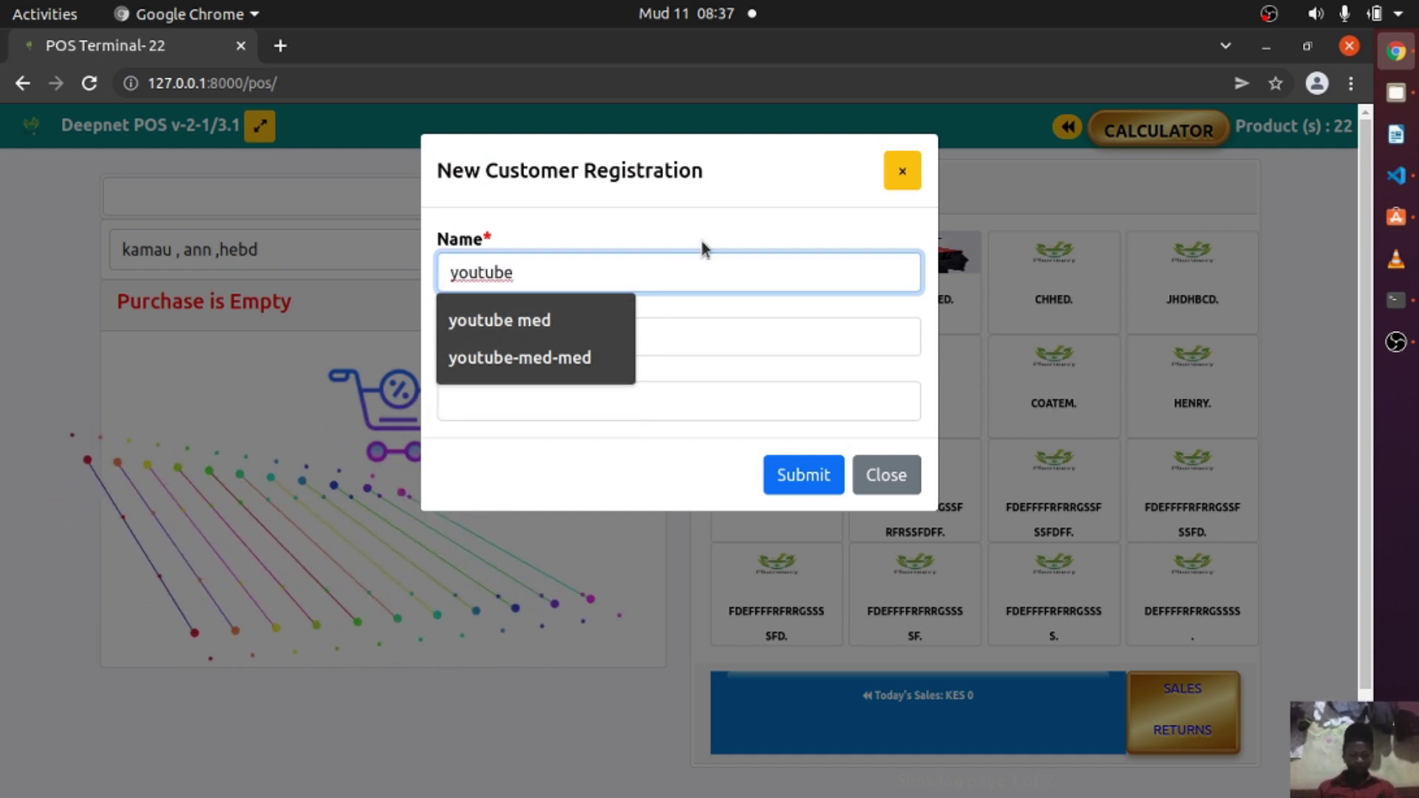
type("_client")
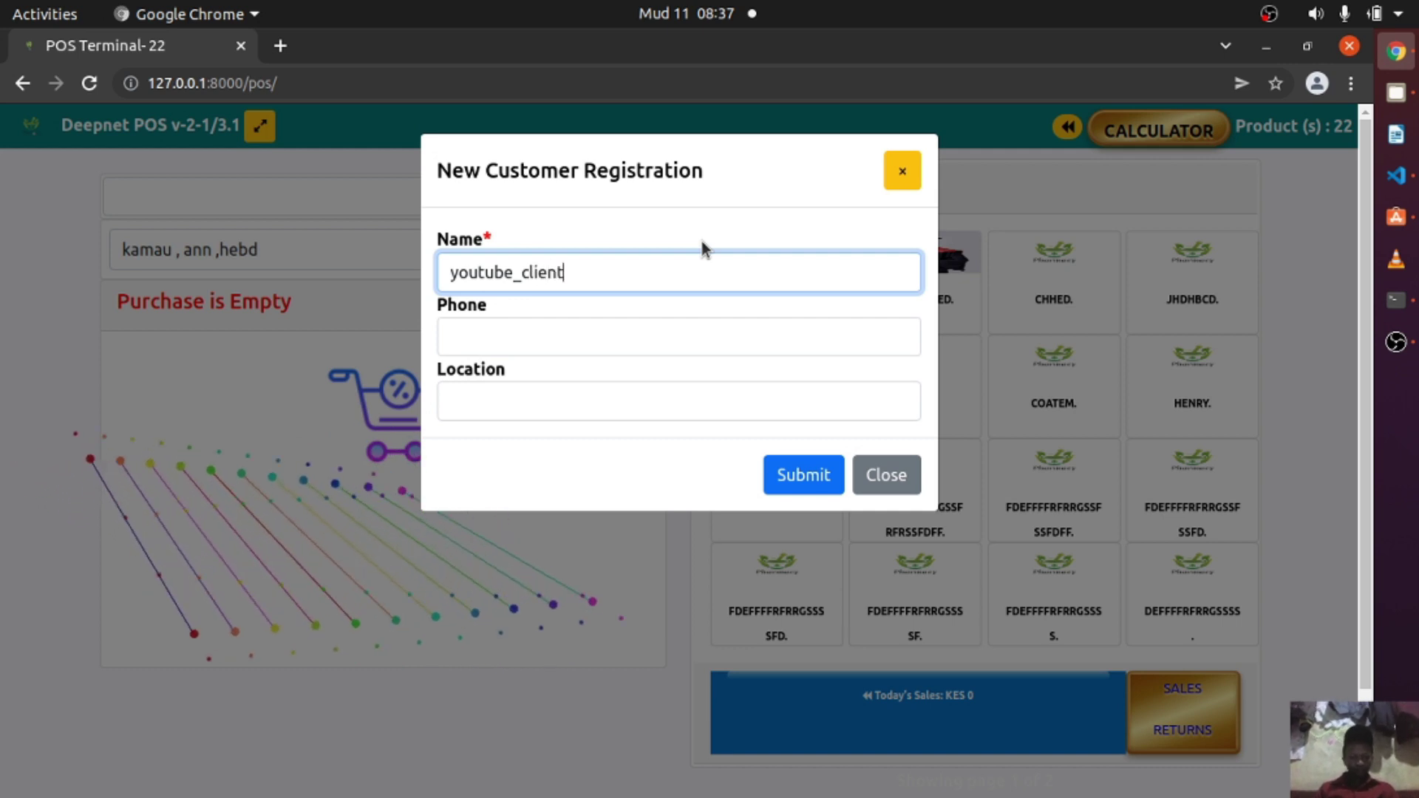
left_click(809, 477)
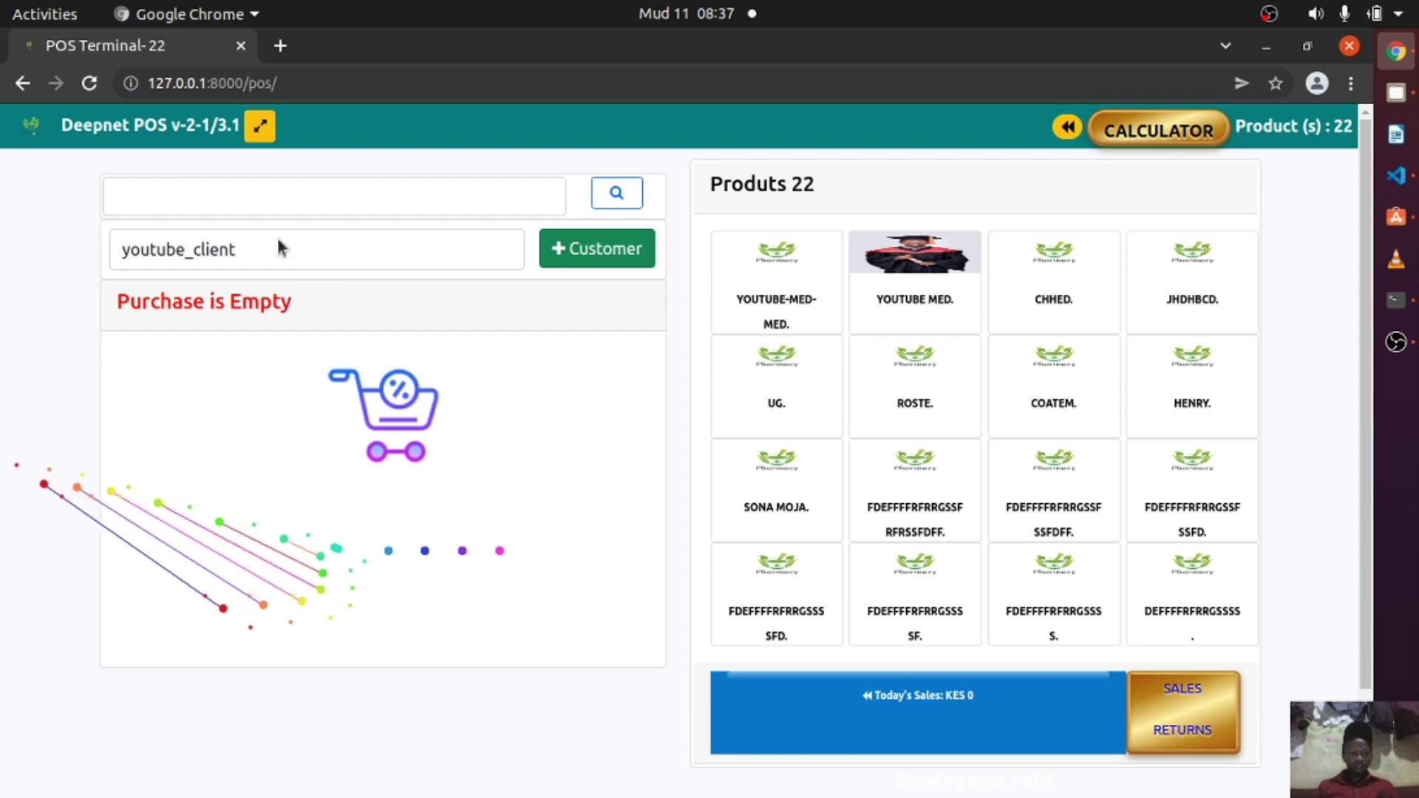
left_click(291, 247)
left_click(247, 279)
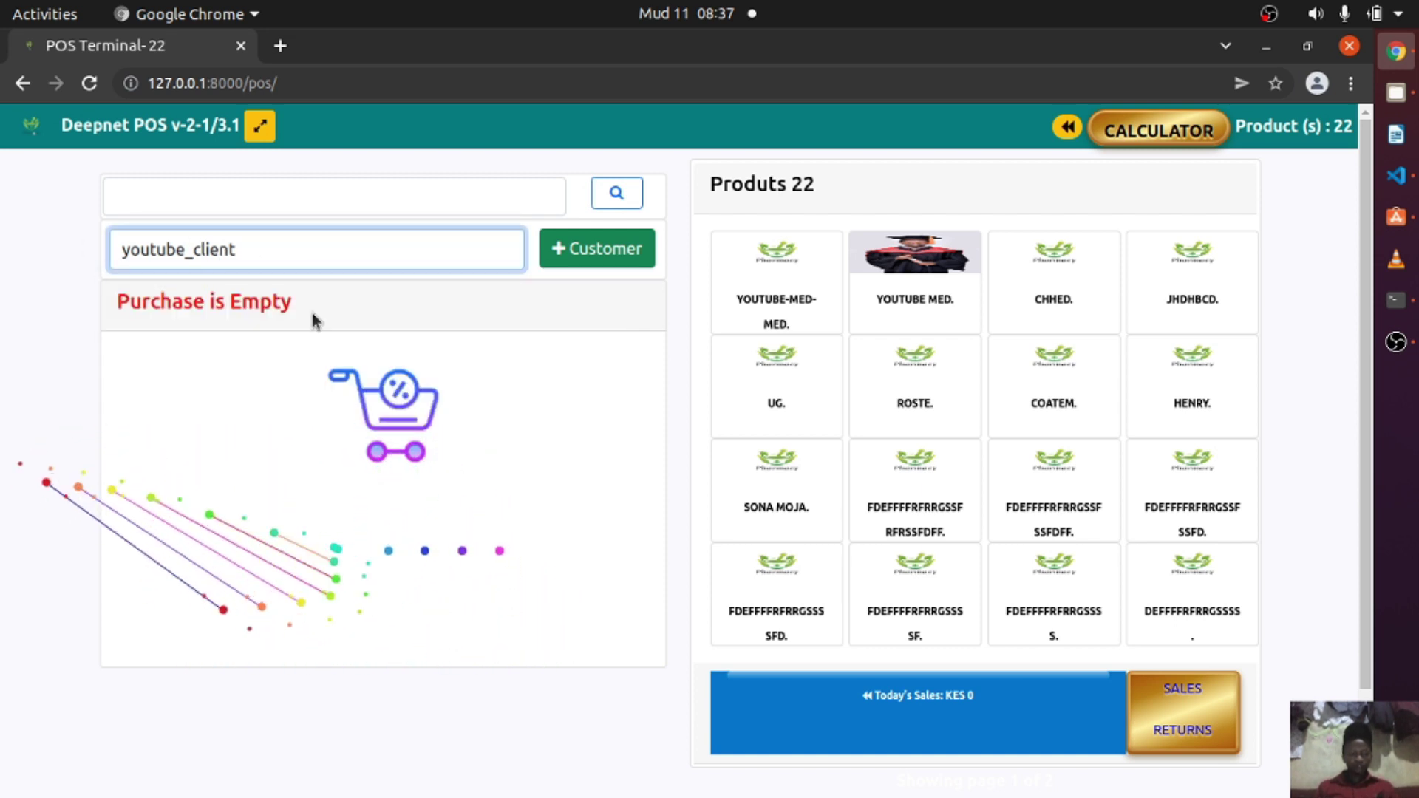
Add youtube-med-med to the purchase, raise its quantity to 11, and check its price and total.
left_click(787, 281)
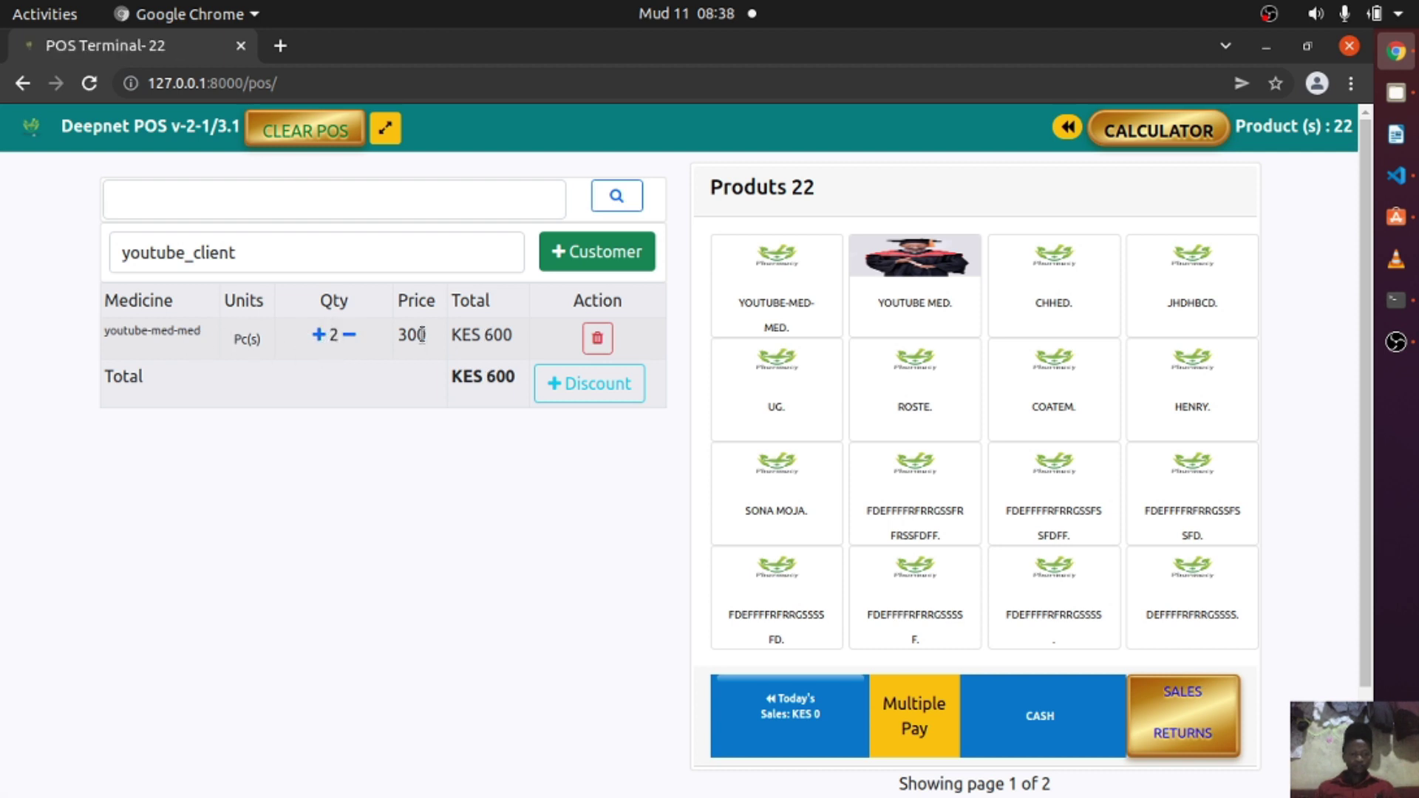
left_click_drag(513, 336, 481, 334)
left_click(325, 340)
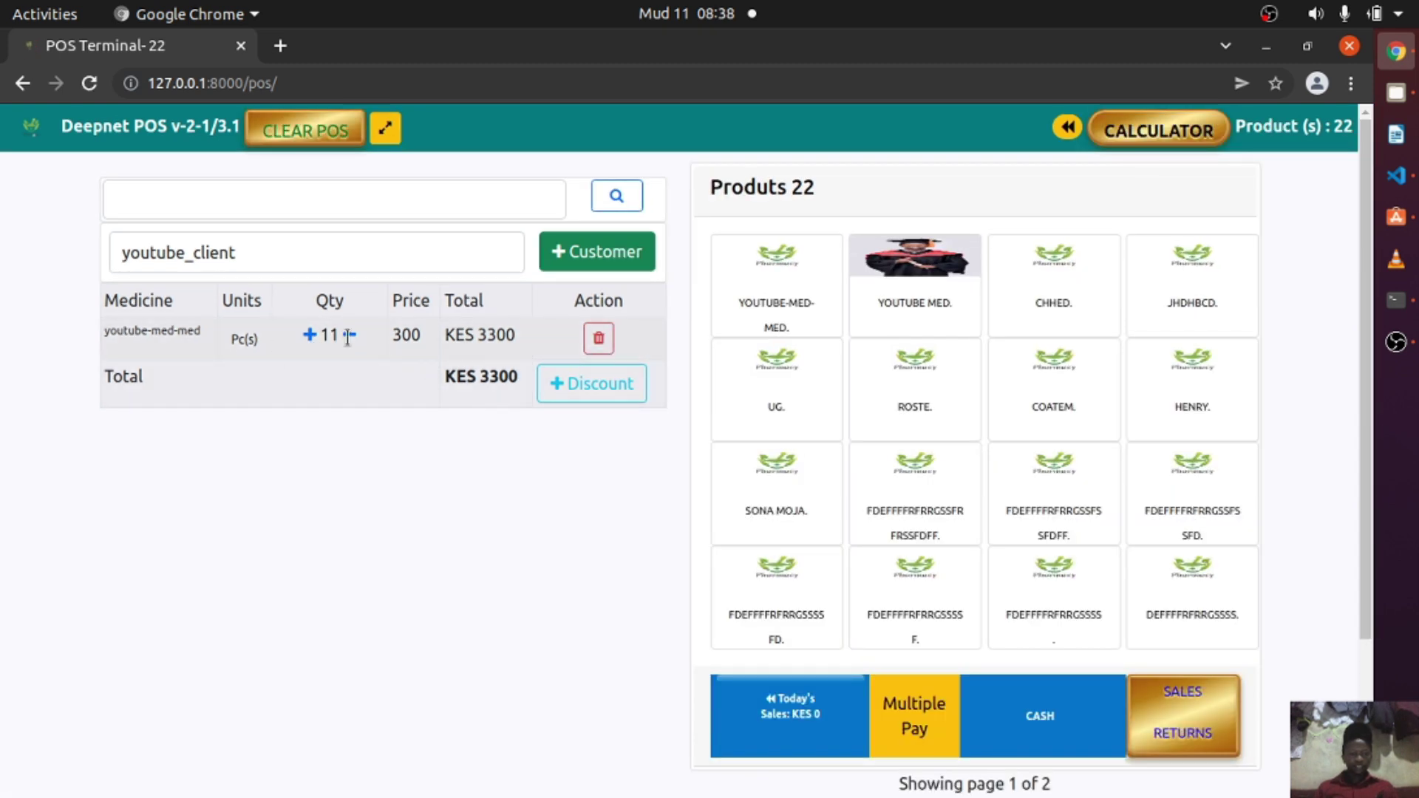
left_click_drag(431, 339, 388, 336)
left_click_drag(517, 340, 468, 339)
left_click(361, 387)
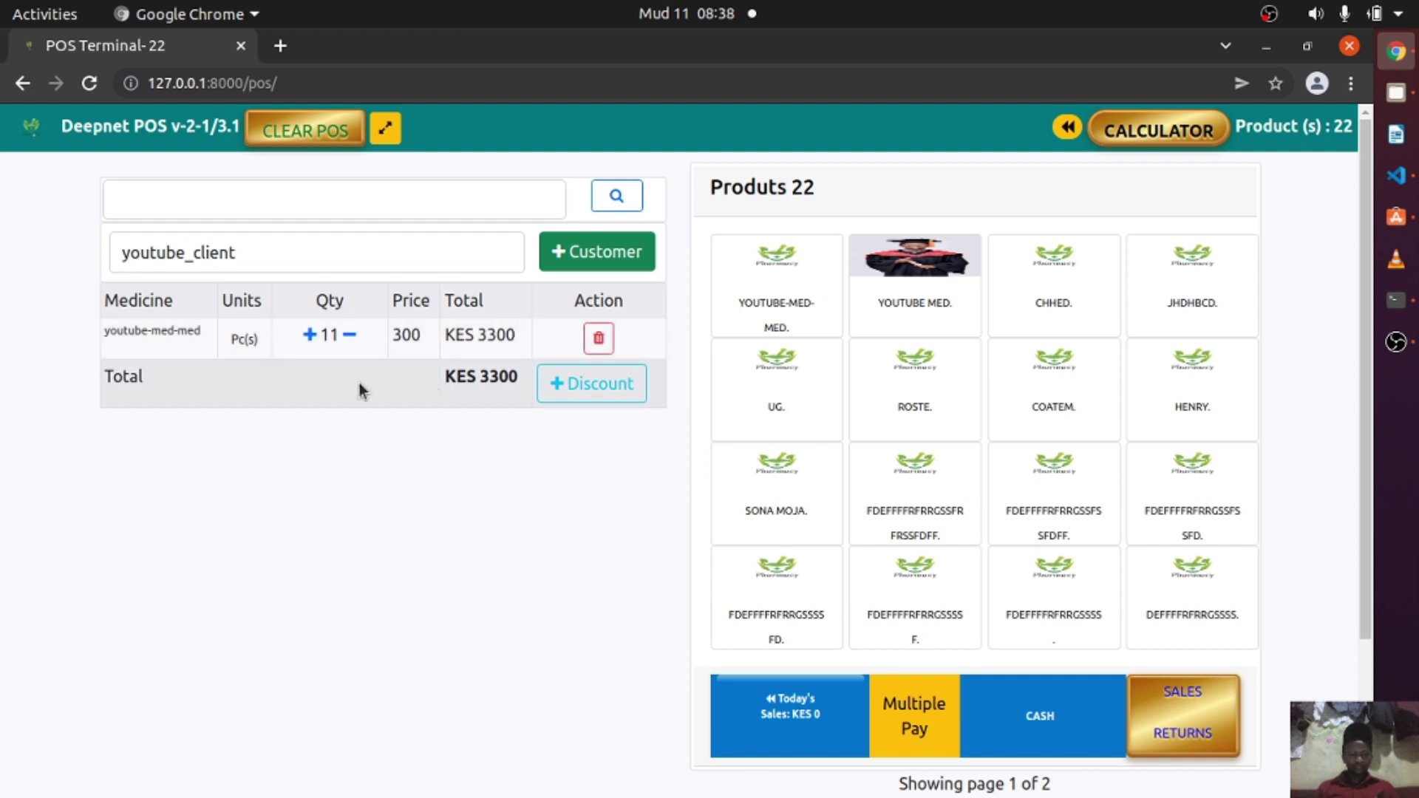
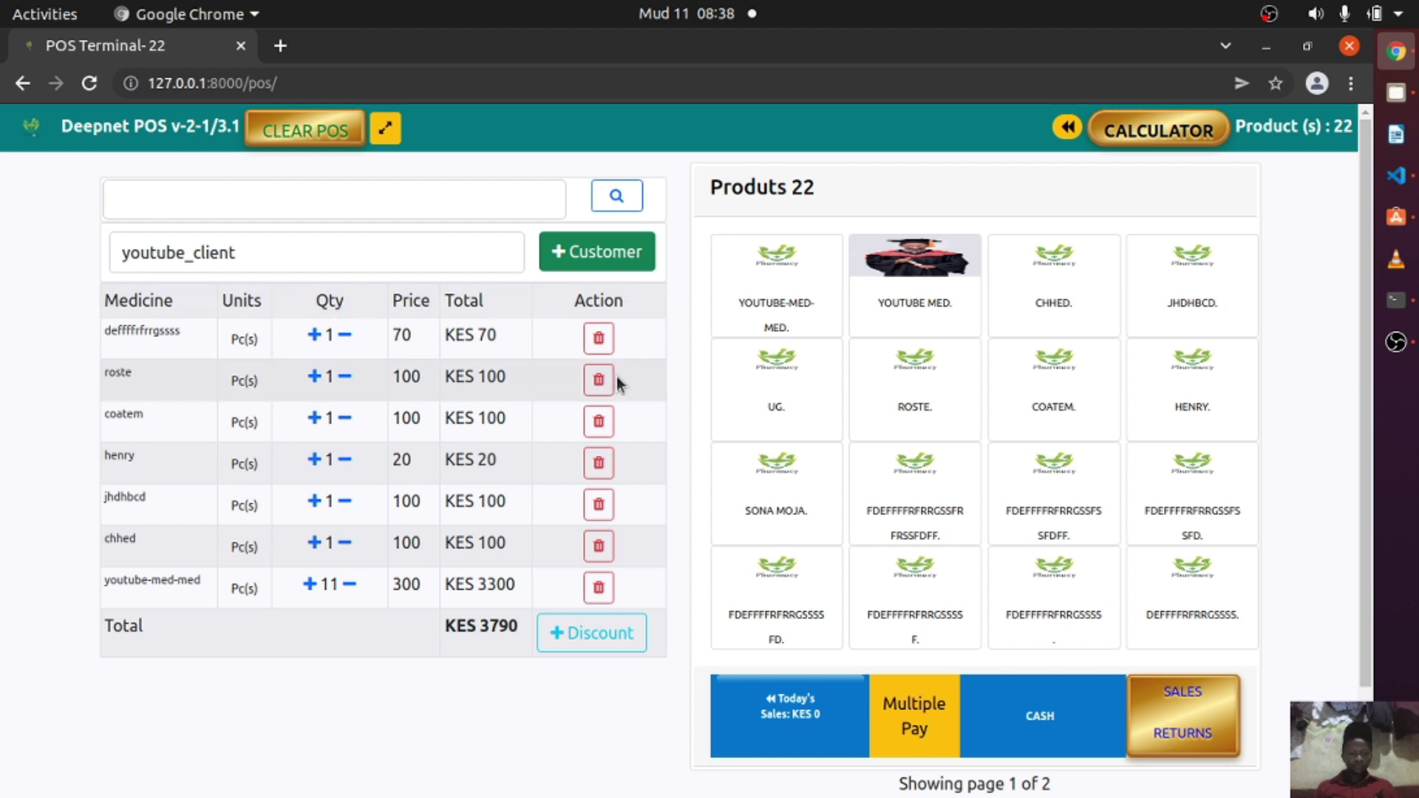
Remove deffffrfrrgssss and roste from the purchase and check the total.
left_click(598, 338)
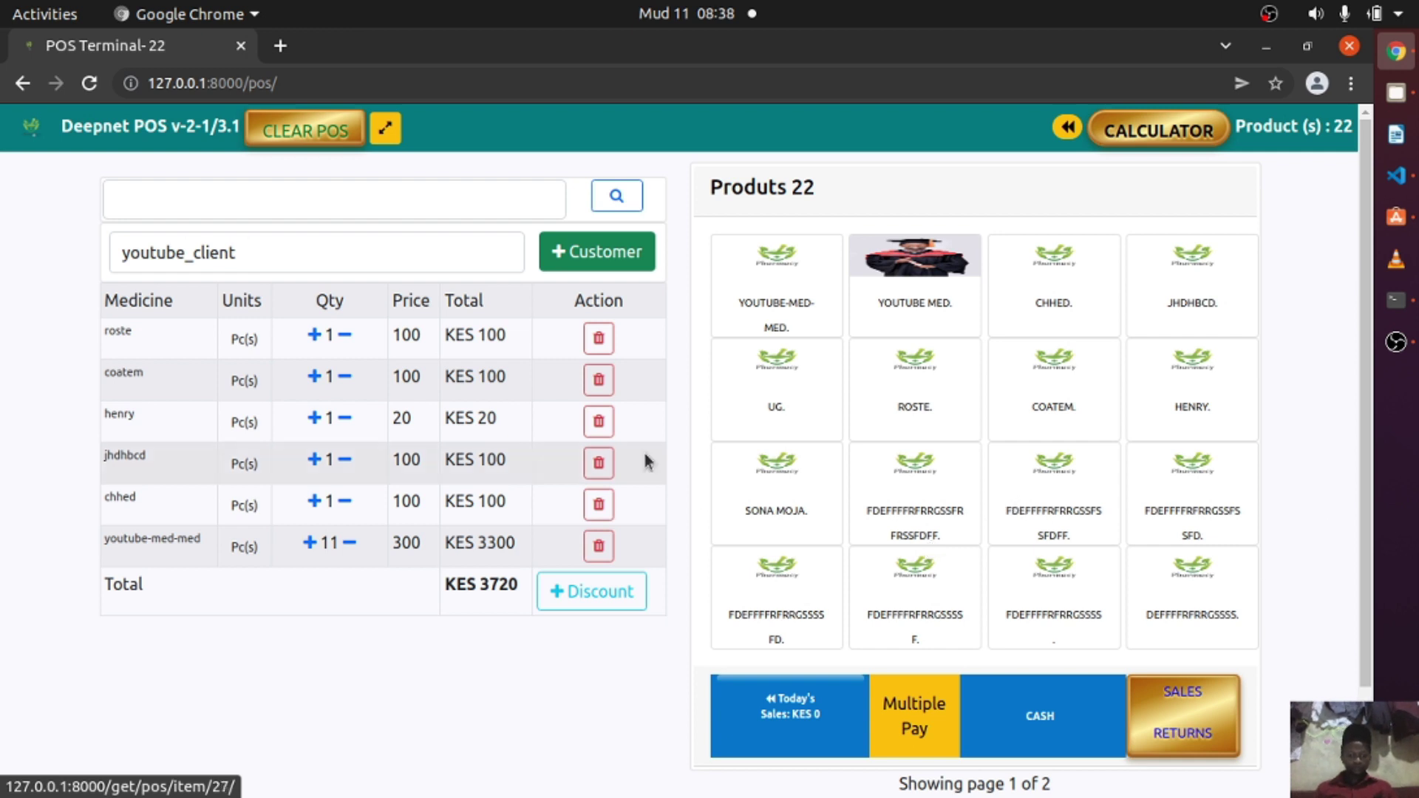
left_click(594, 338)
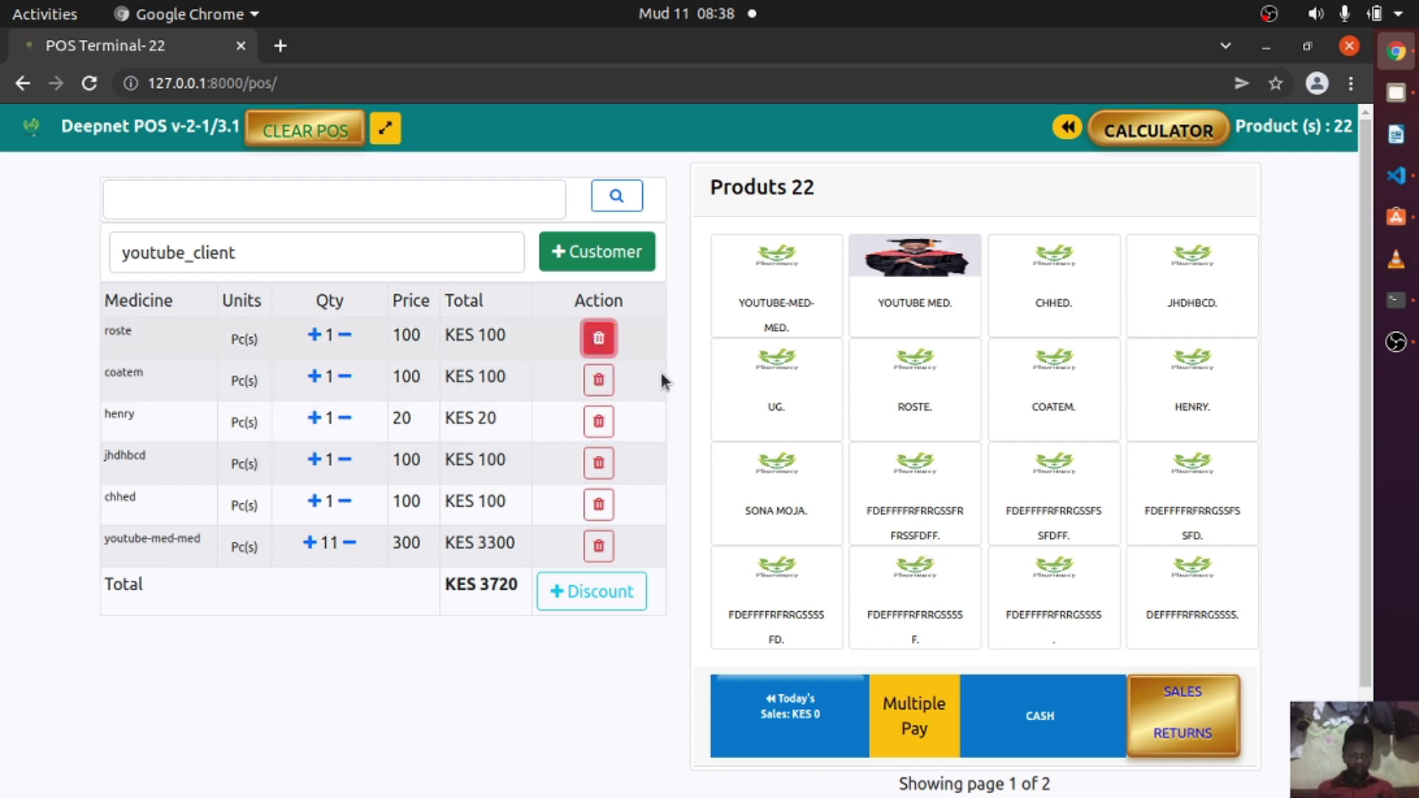
left_click_drag(479, 544, 543, 547)
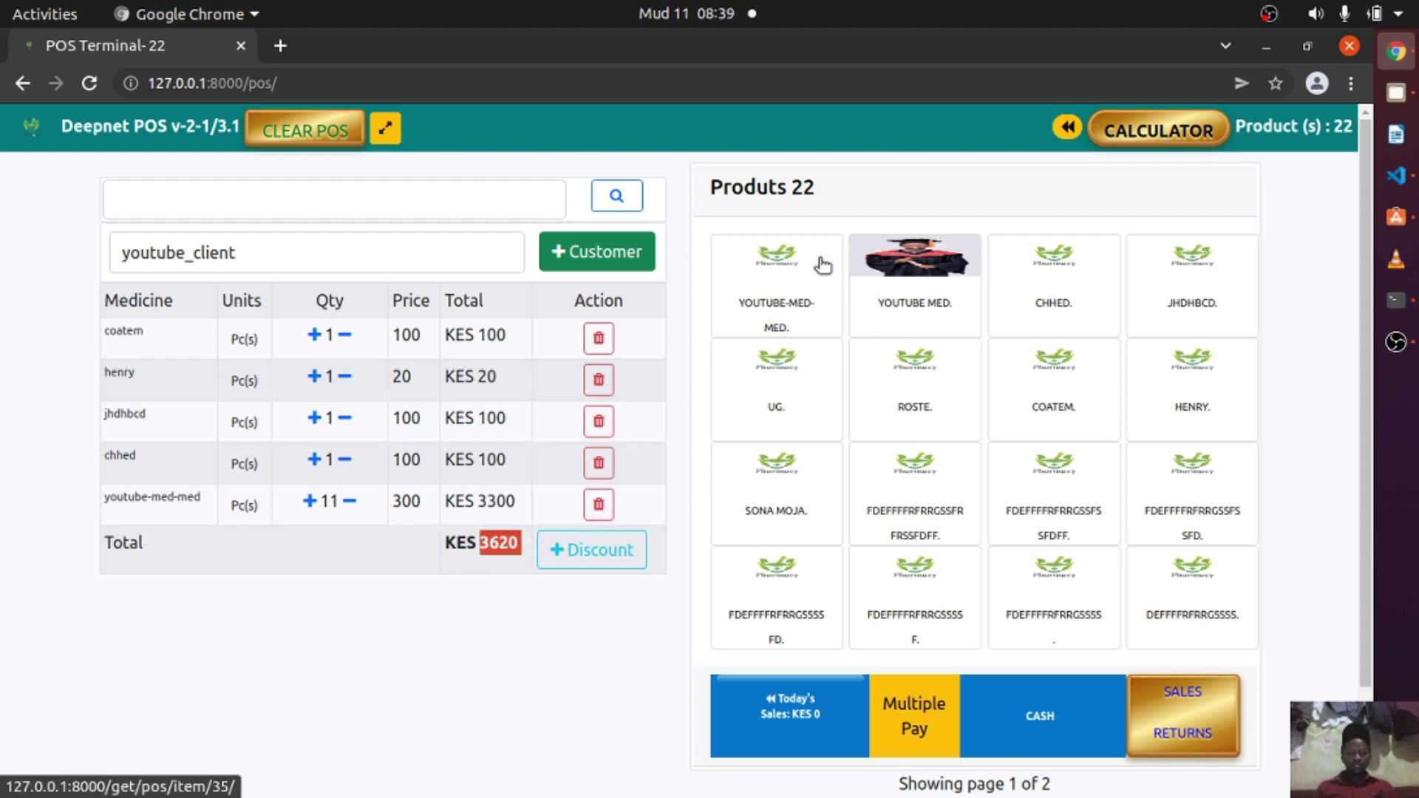
Calculate 36*9 in the POS calculator, then clear the result and close the calculator.
left_click(1126, 127)
left_click(686, 348)
left_click(727, 454)
left_click(843, 523)
left_click(738, 531)
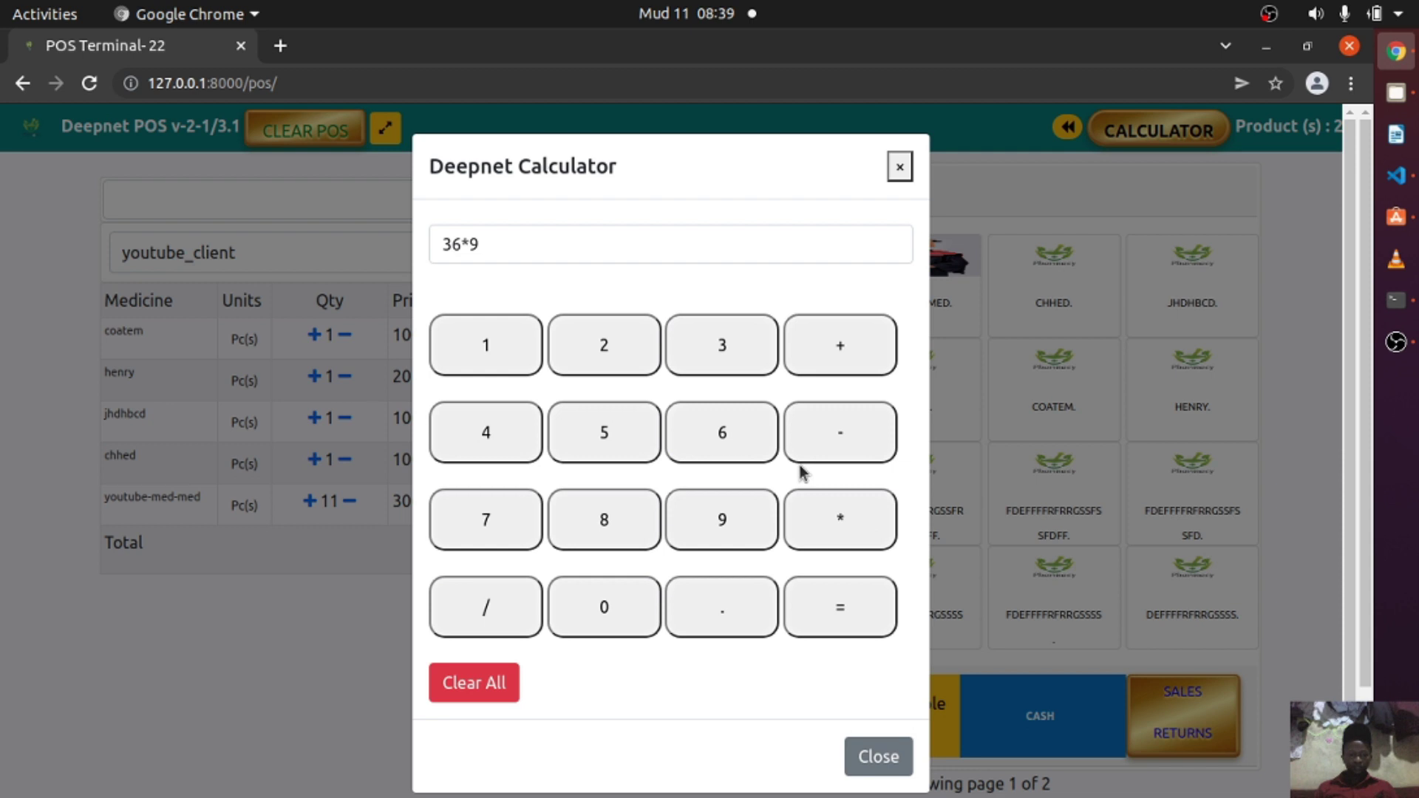
left_click(858, 611)
left_click(475, 680)
left_click(901, 751)
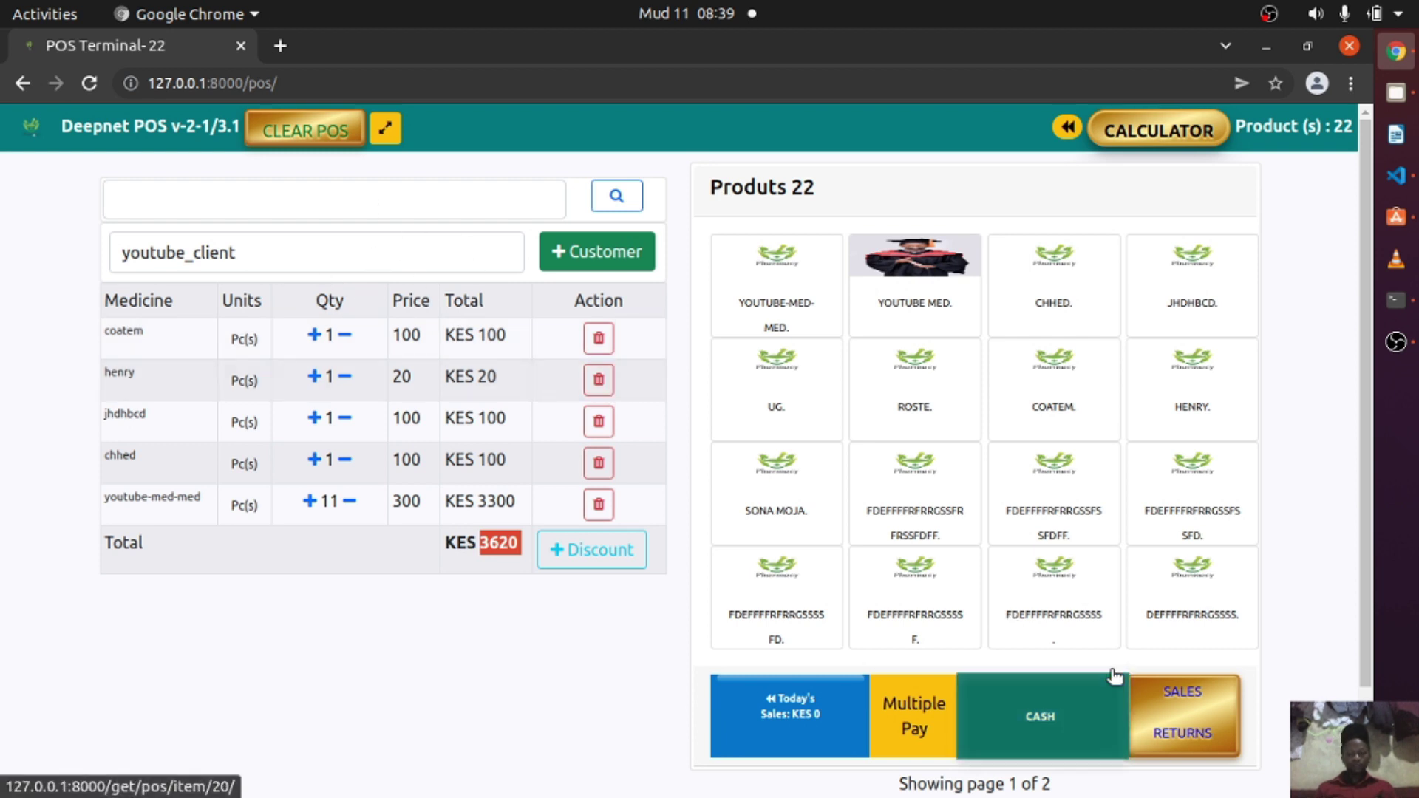
Start a Multiple Pay payment with Mpesa as the method and "SQDWEFERGREF" as the reference.
left_click(914, 707)
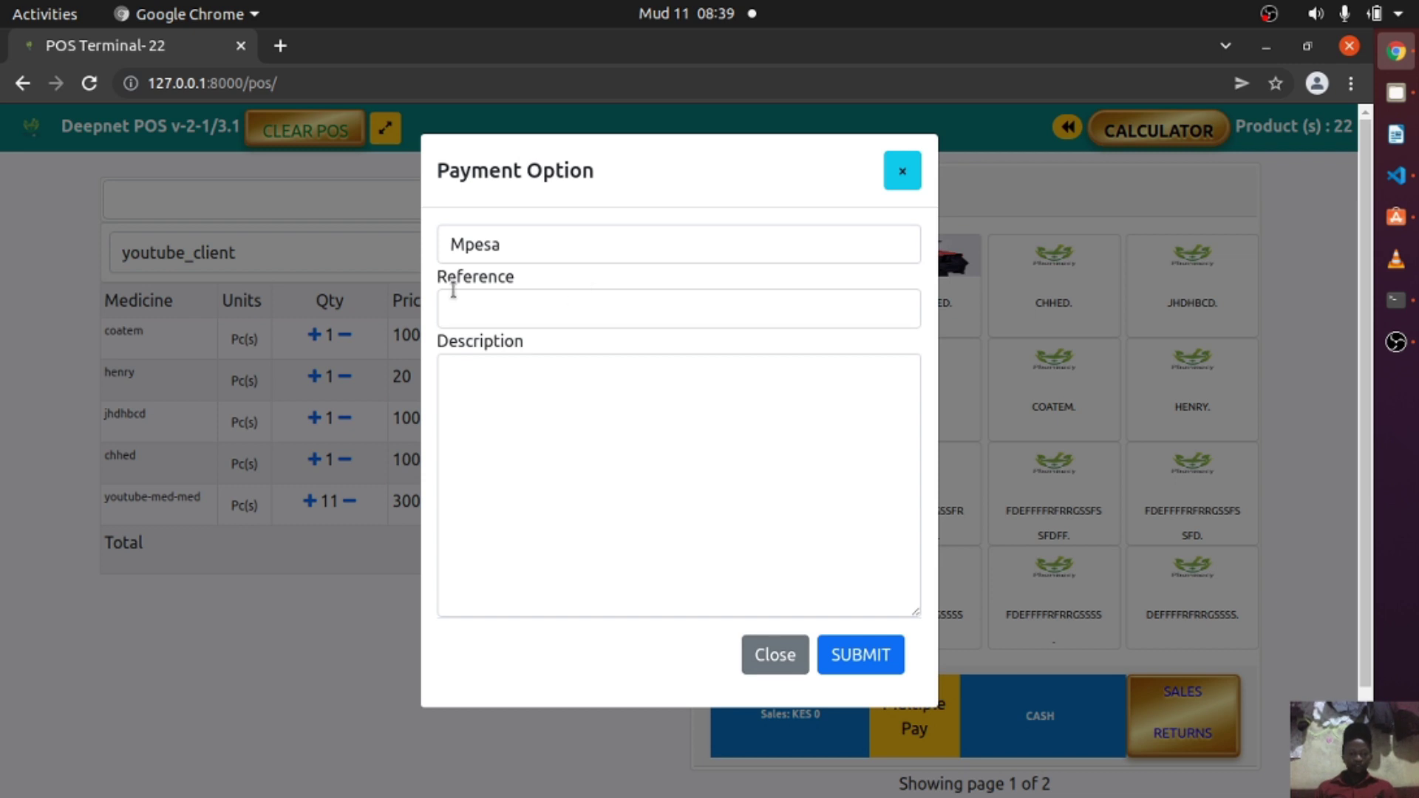
left_click(555, 254)
left_click(562, 246)
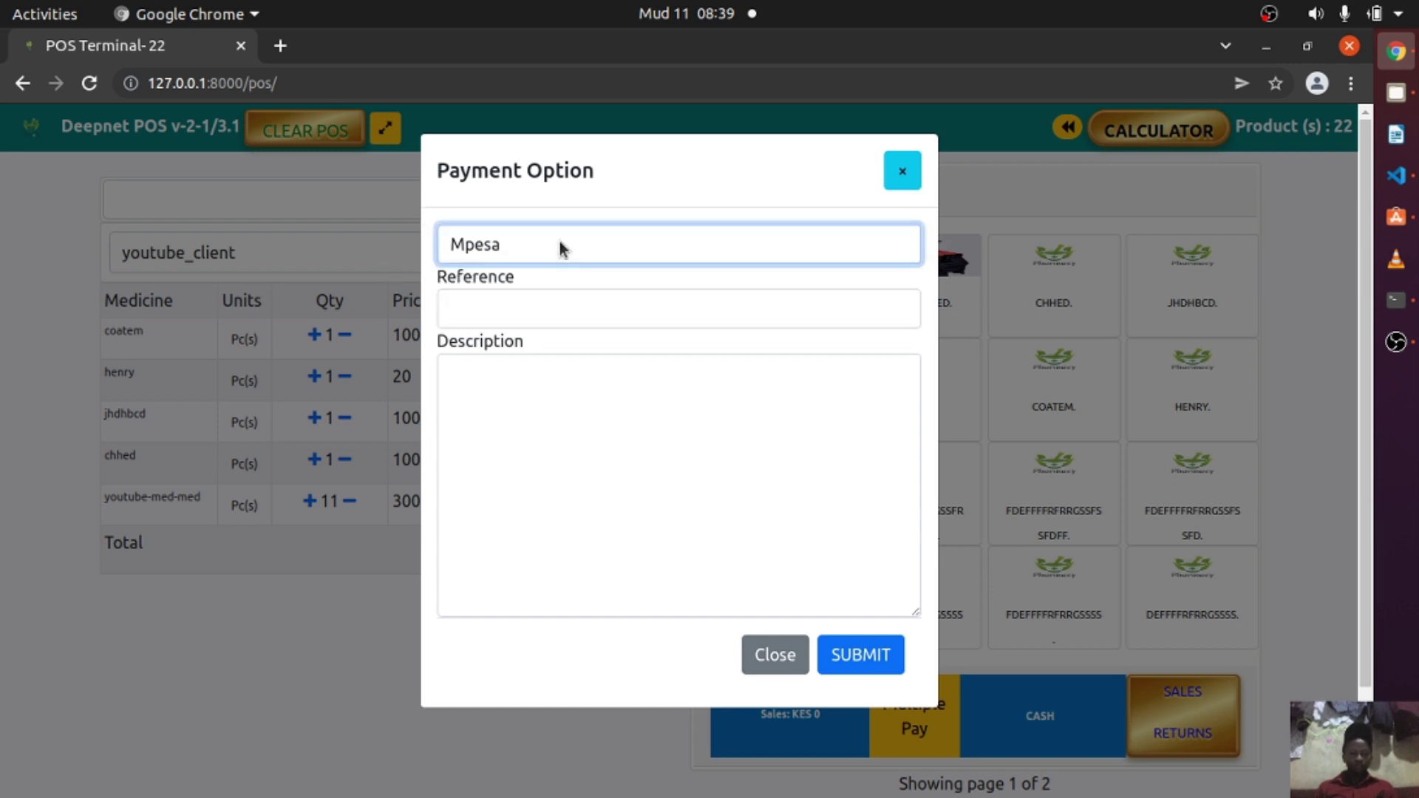
left_click(555, 255)
left_click(557, 254)
left_click(557, 254)
left_click(556, 255)
left_click(484, 303)
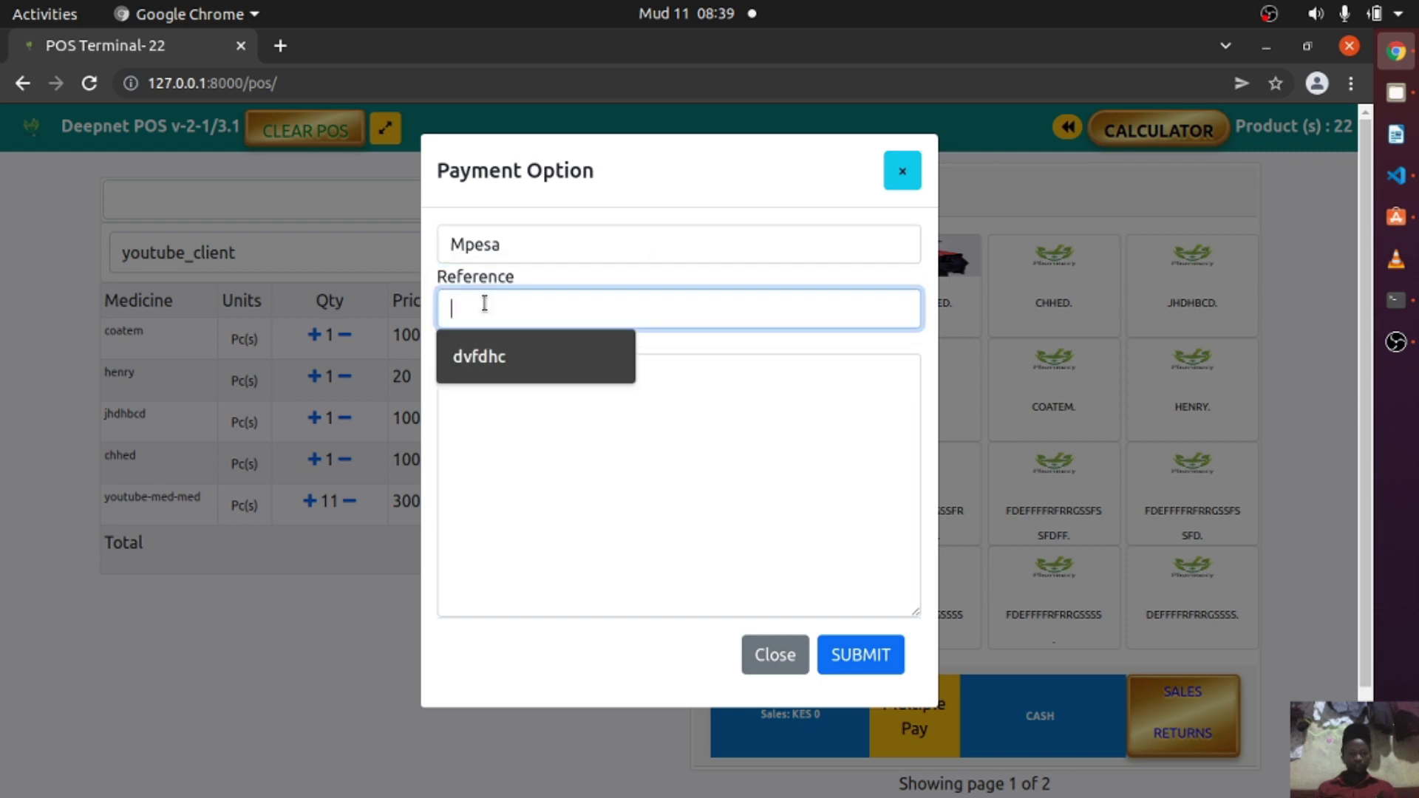
type("SQDWEFERGREF")
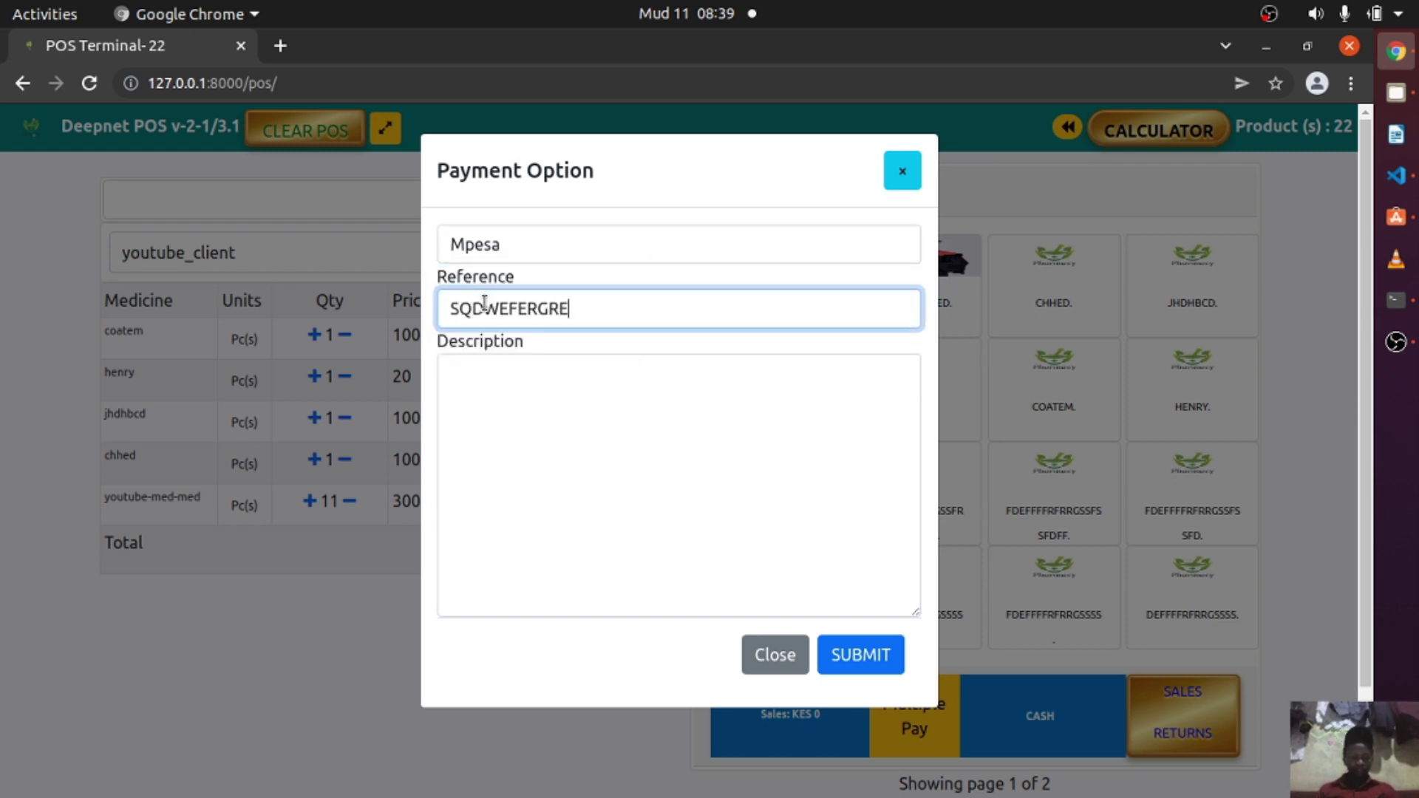
Enter "JDEJFEJFKWENDJKFNKNK" as the payment description and submit the payment.
left_click(566, 416)
type("JDEJFEJ")
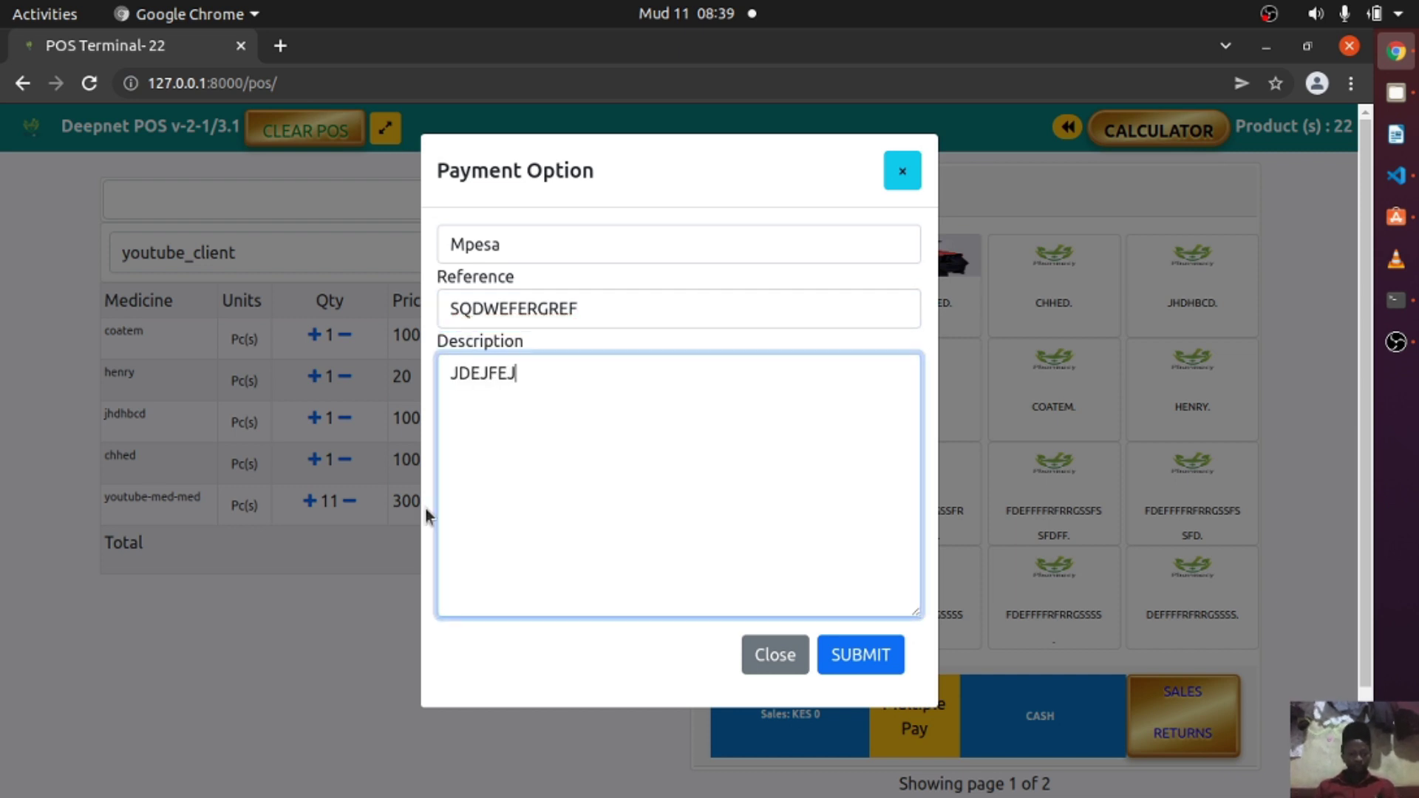
type("FKWENDJKFNKNK")
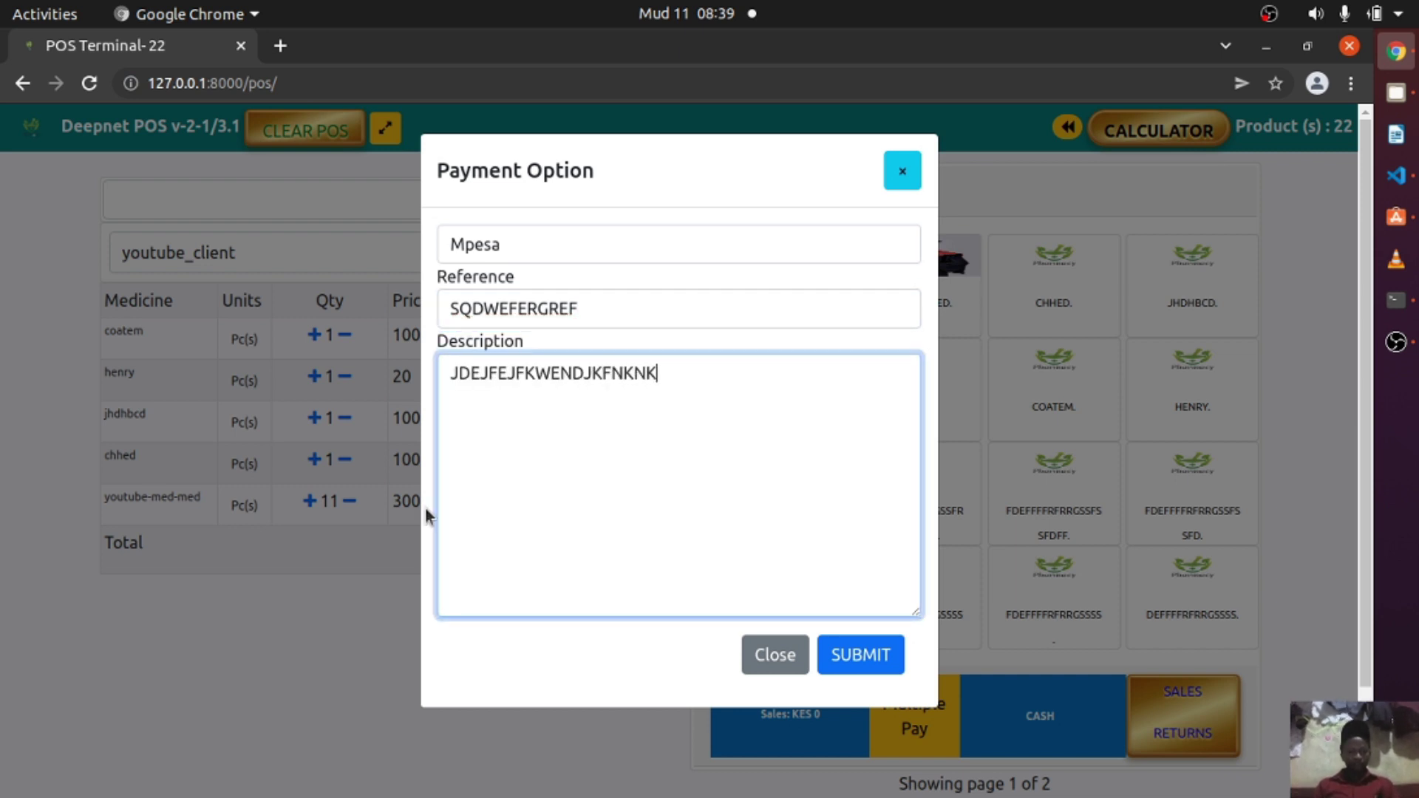
left_click(862, 655)
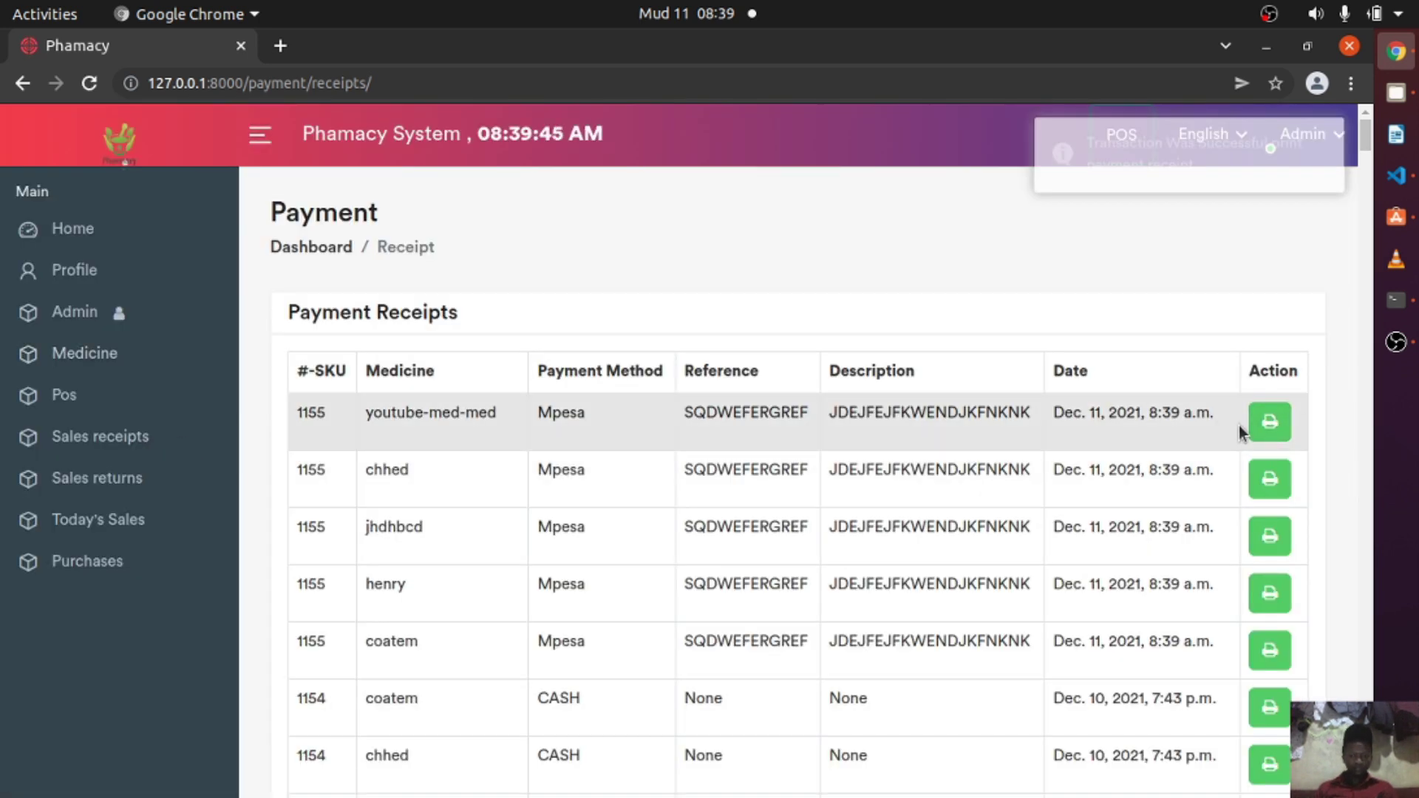
Open the printable receipt of the new youtube-med-med sale and examine its medicines, prices, quantities, totals and discount.
left_click(1266, 427)
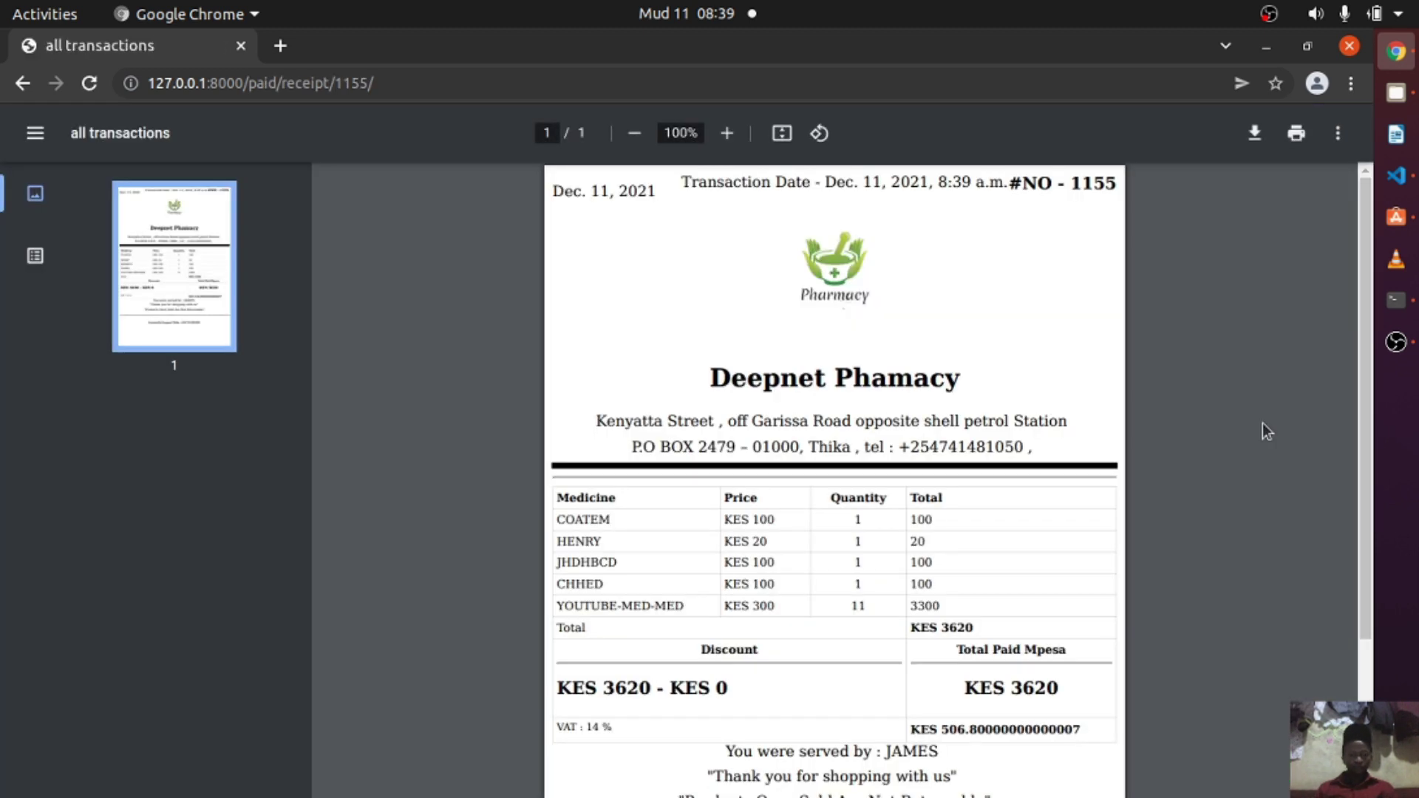
scroll(1373, 388, "down", 3)
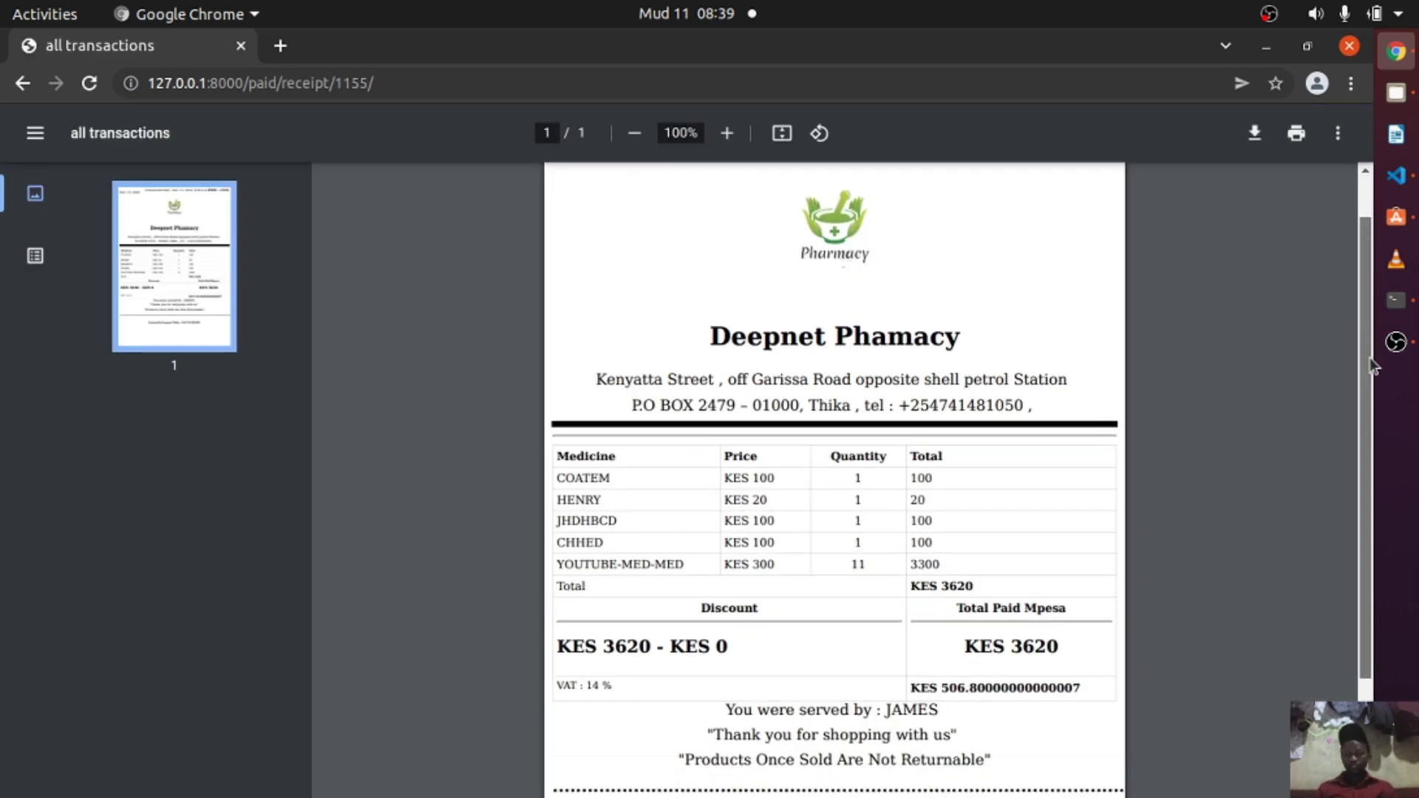
left_click_drag(719, 415, 549, 416)
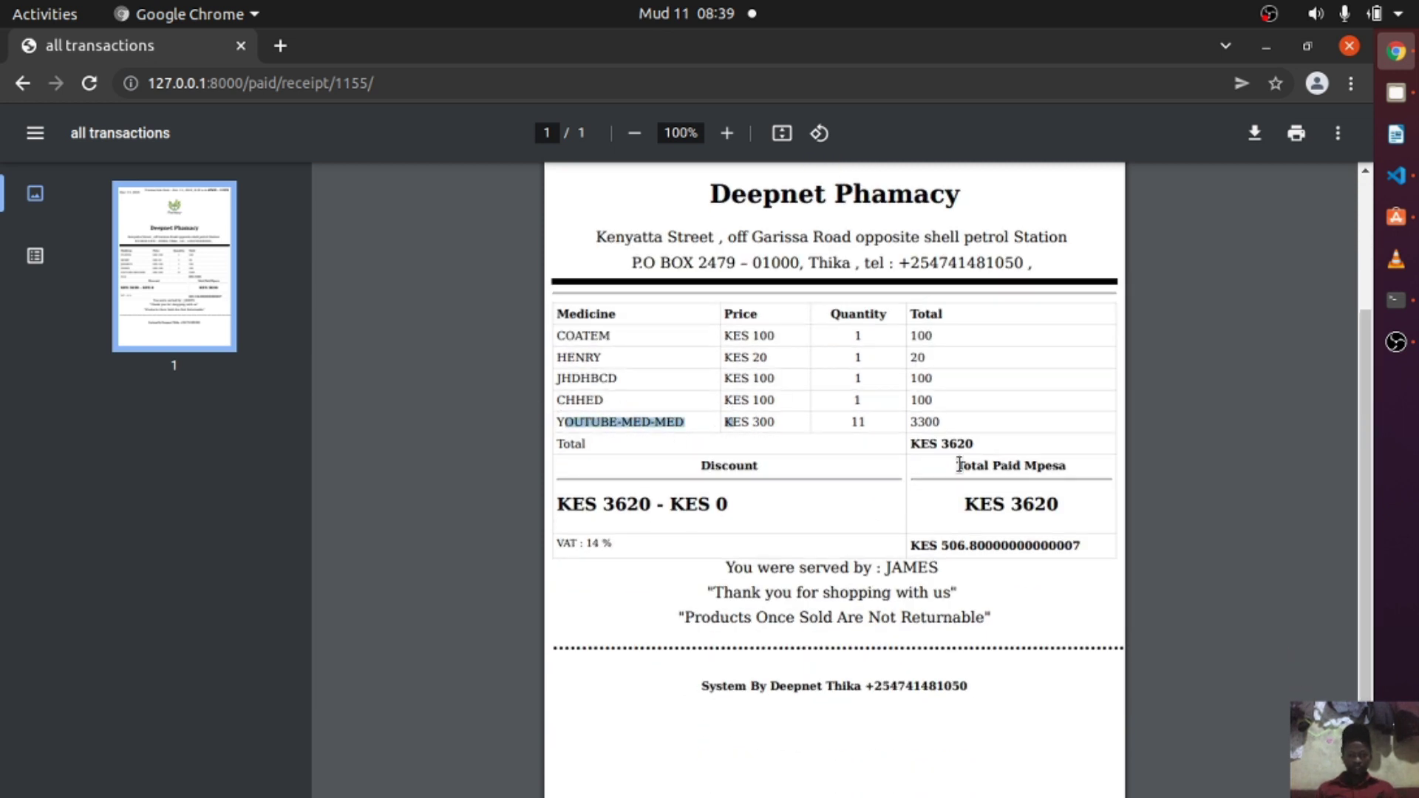
left_click_drag(1360, 328, 1361, 370)
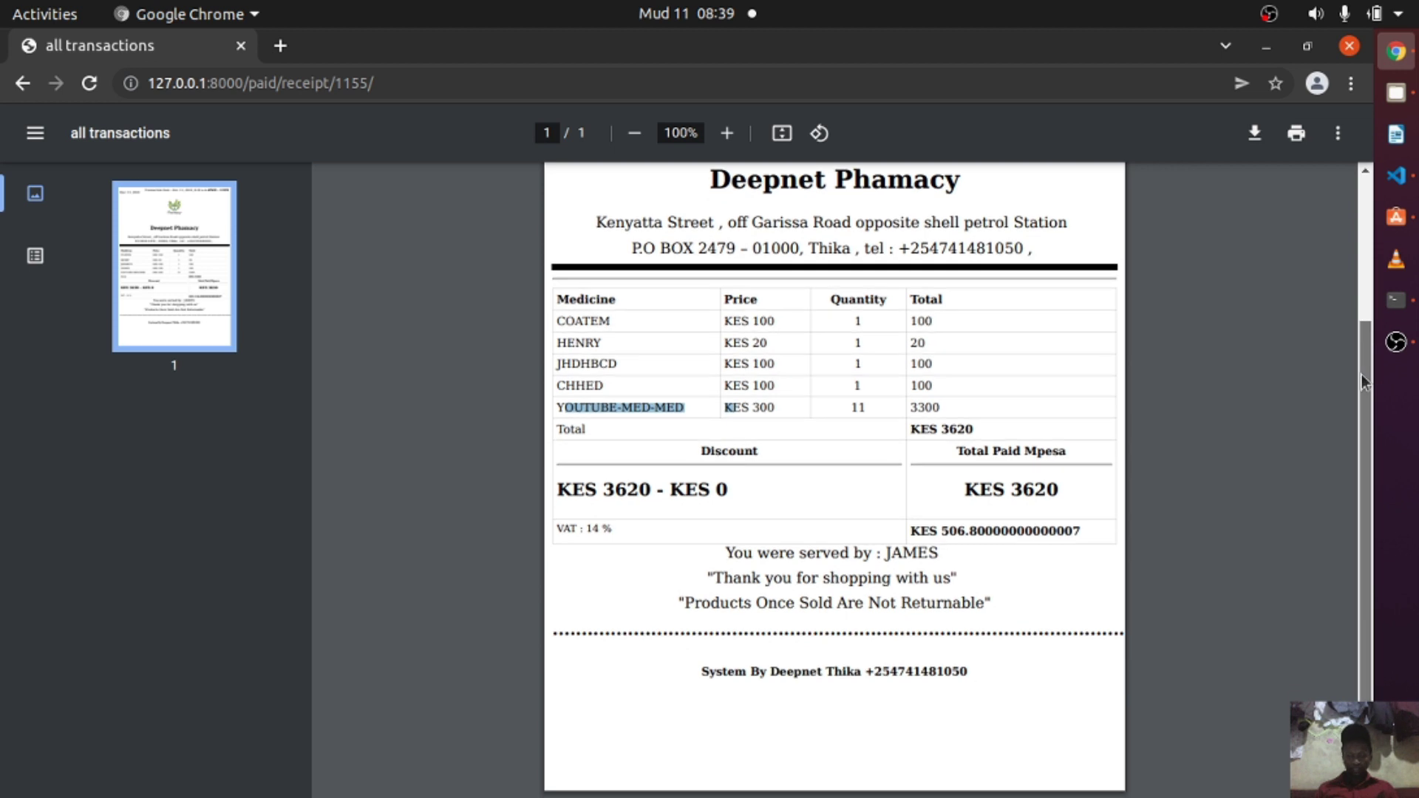
left_click_drag(575, 304, 616, 303)
left_click(823, 304)
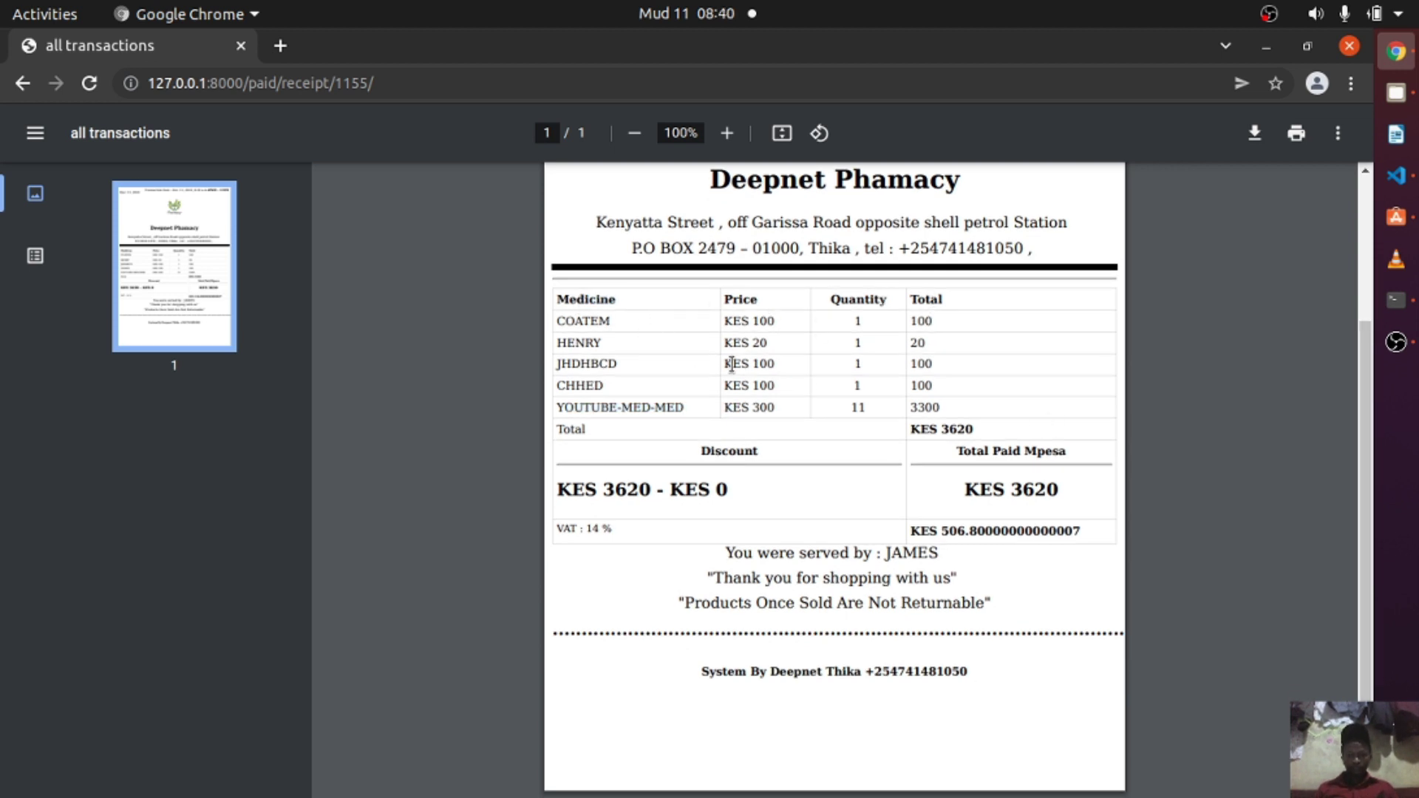
left_click_drag(883, 304, 978, 419)
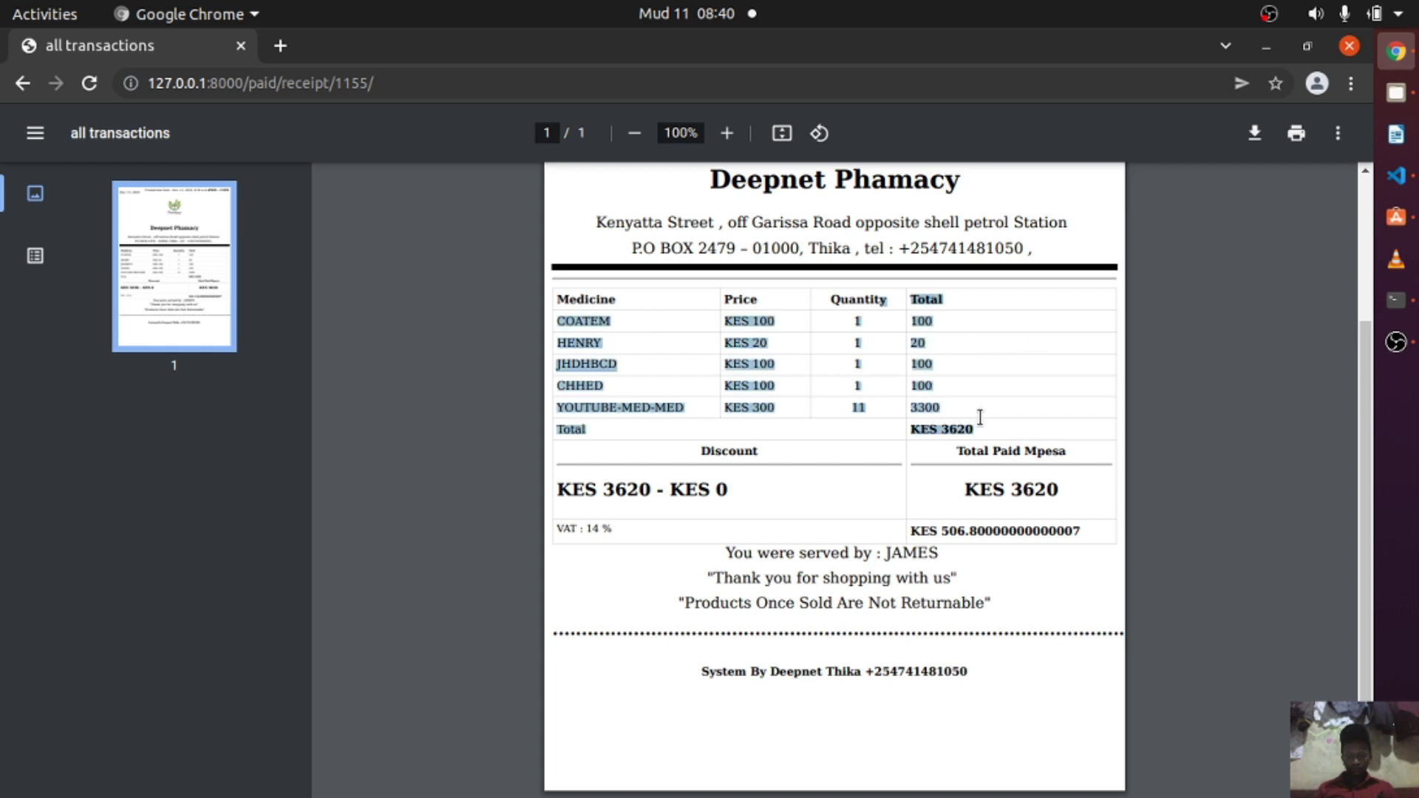
left_click(672, 523)
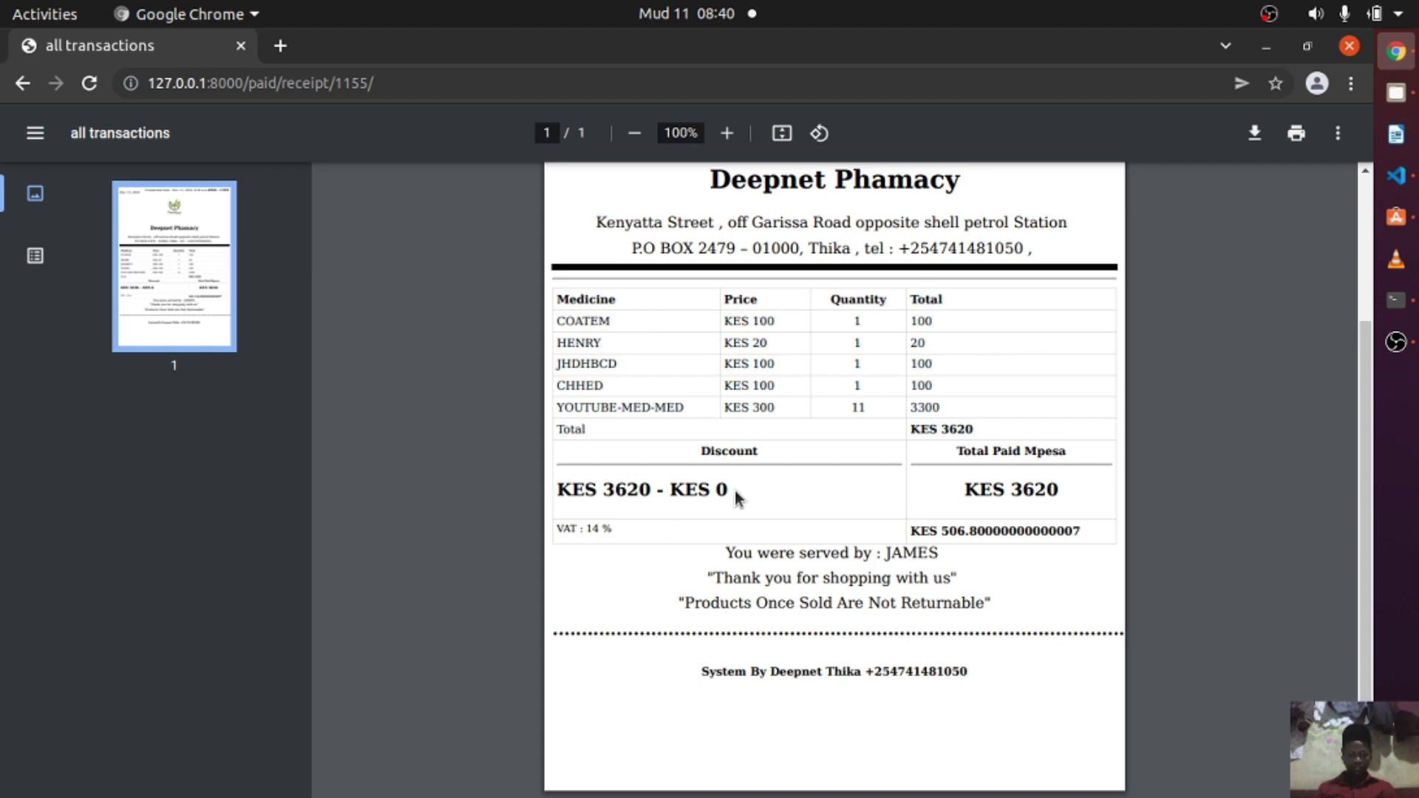
left_click_drag(756, 493, 557, 490)
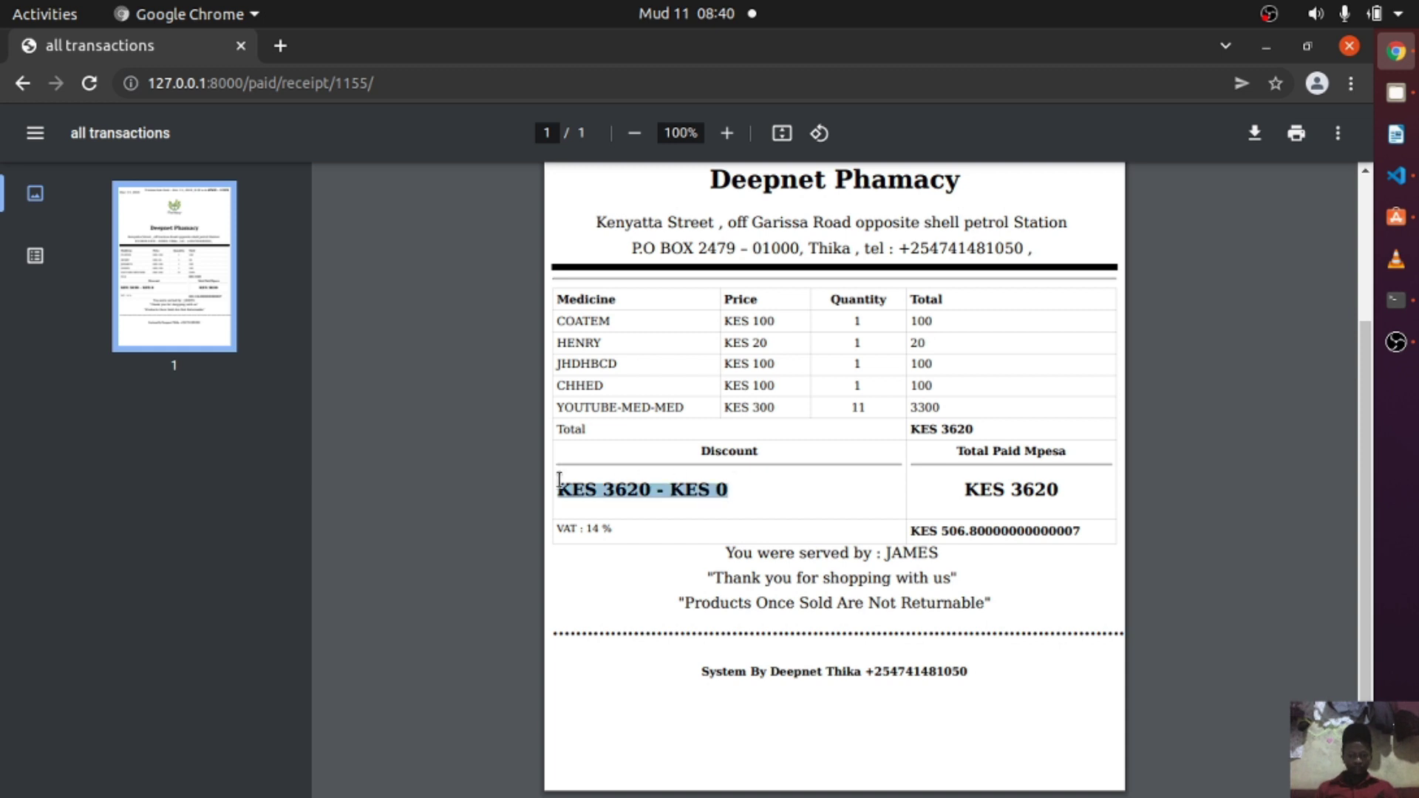
Examine the discount, VAT amount and closing customer messages on the Mpesa sale receipt.
left_click(689, 494)
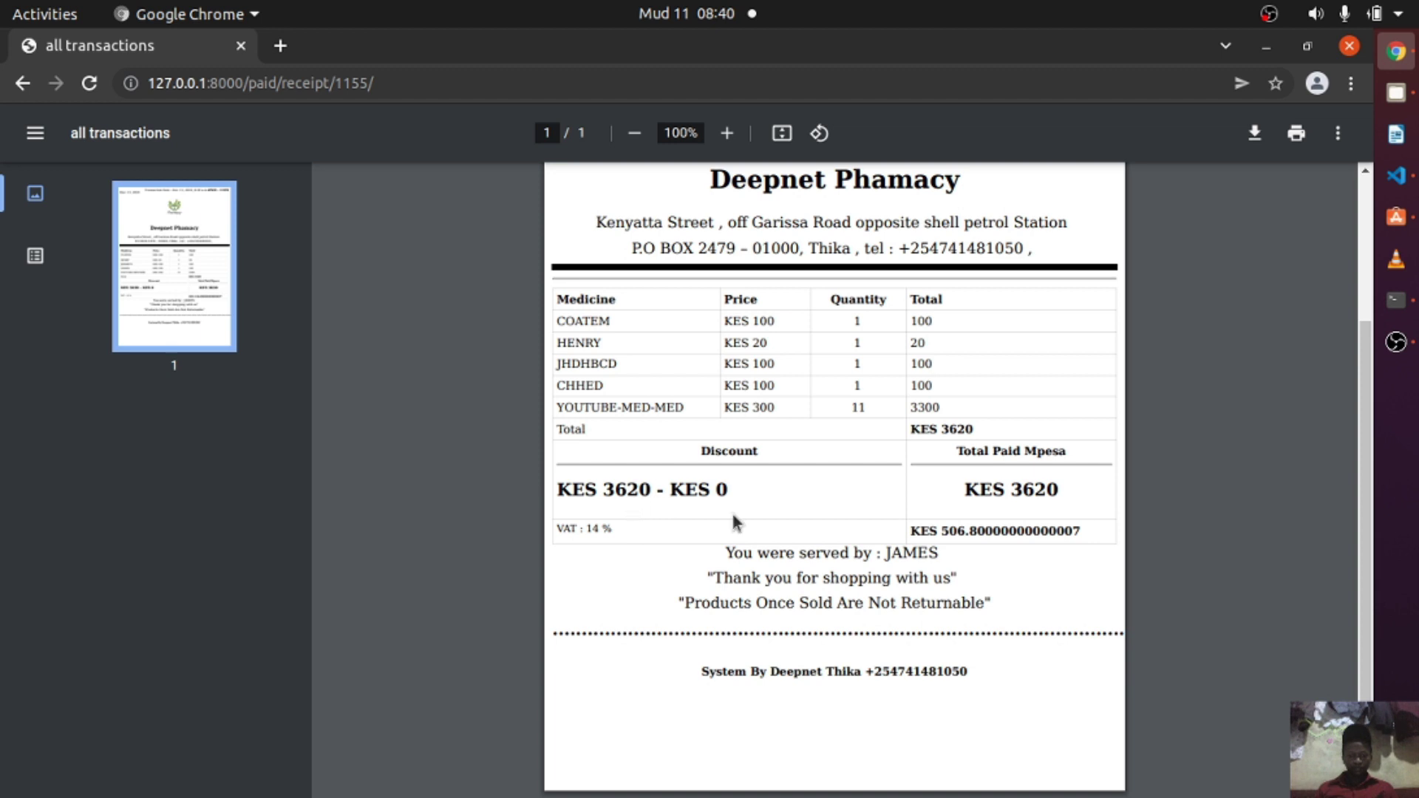
mouse_move(965, 538)
left_mouse_down()
mouse_move(1014, 539)
mouse_move(970, 537)
left_mouse_up()
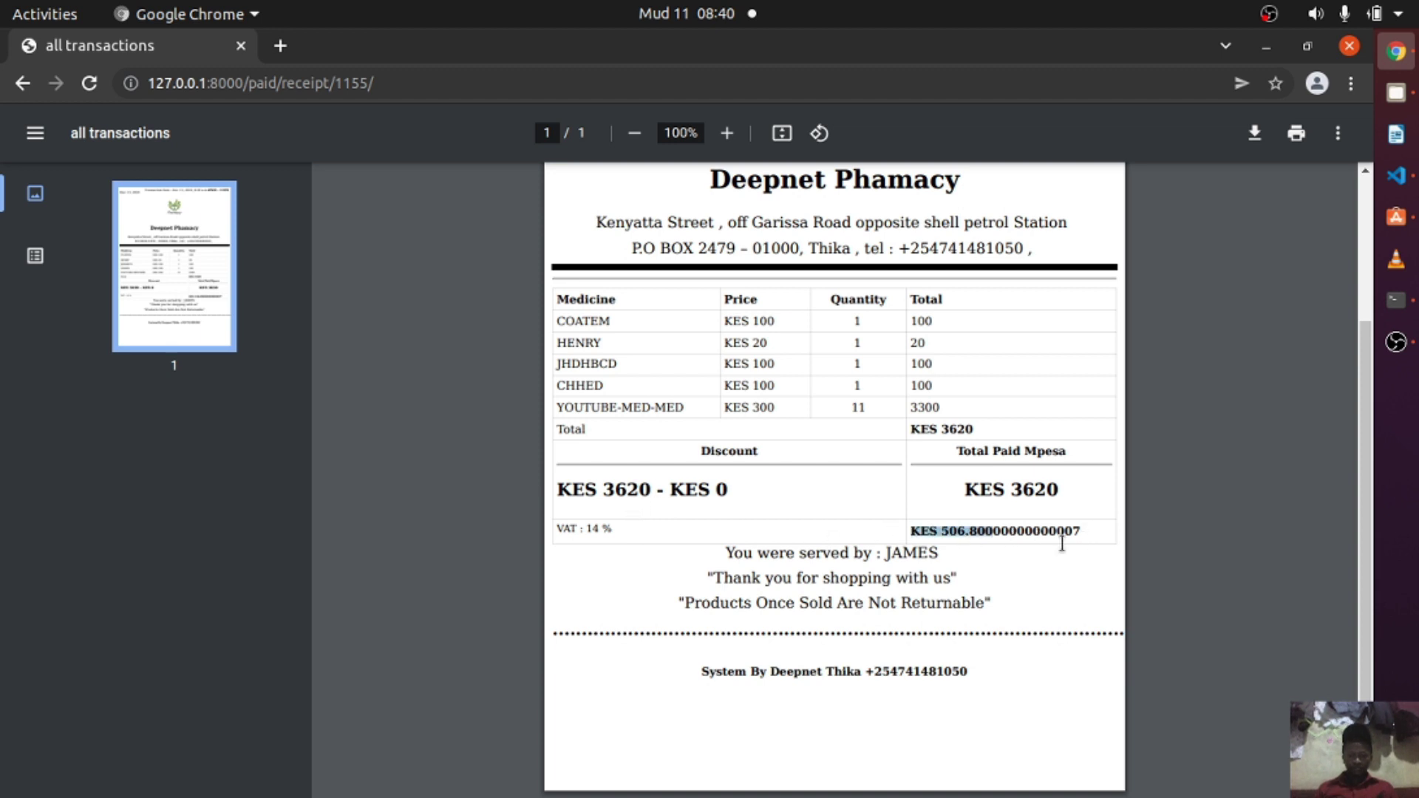
left_click(909, 627)
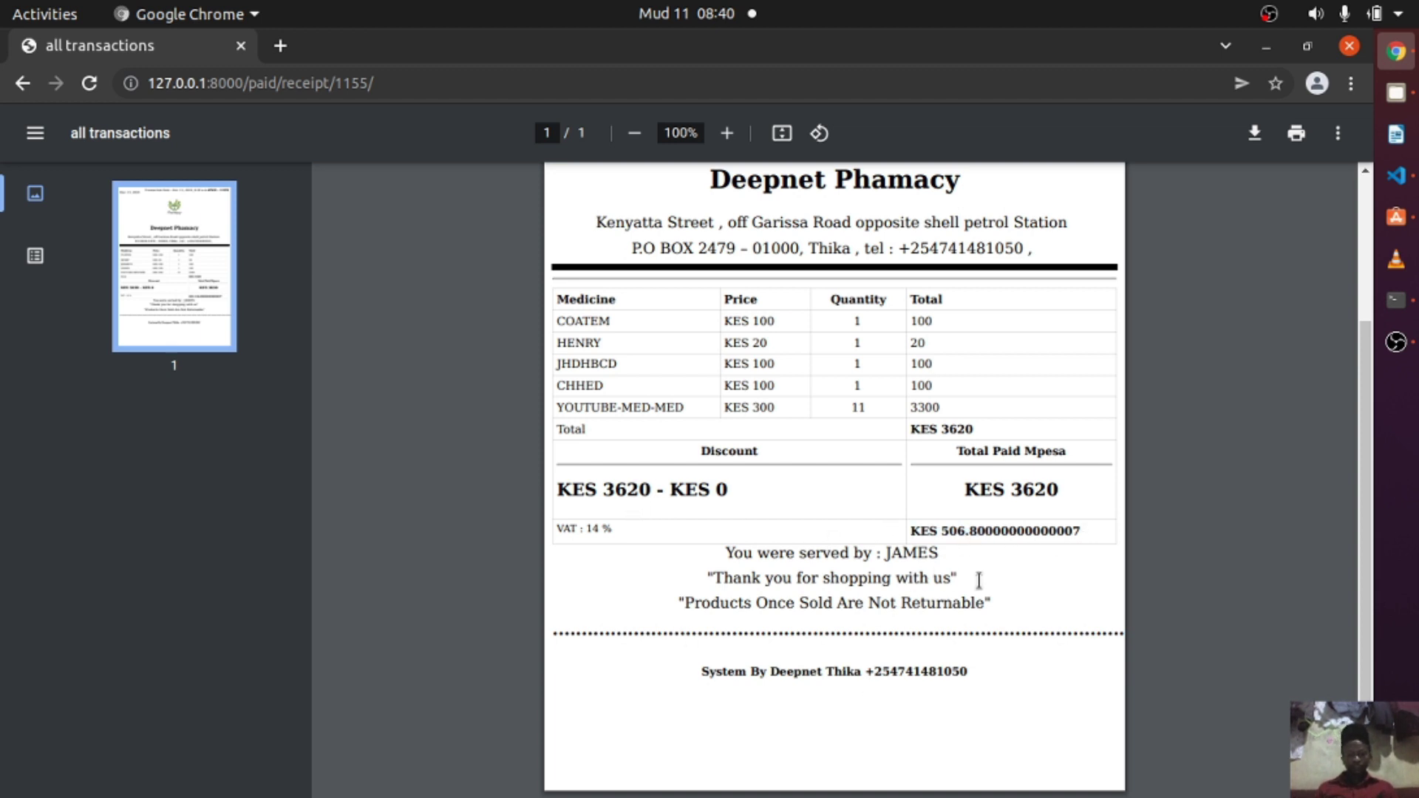
left_click_drag(1048, 624, 716, 580)
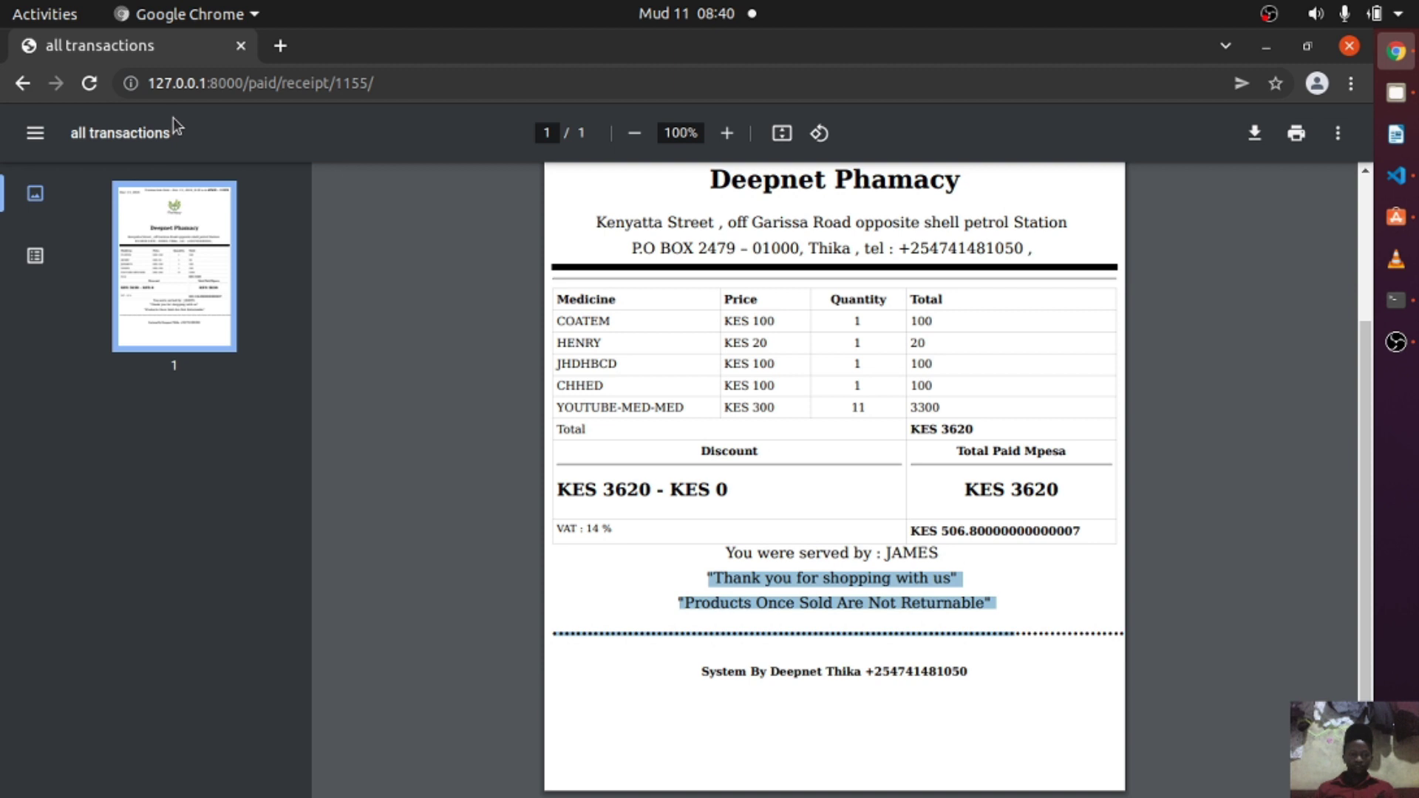
Return to the POS and add youtube med, chhed, two jhdhbcd, henry, roste, ug and sona moja to a new sale.
left_click(23, 83)
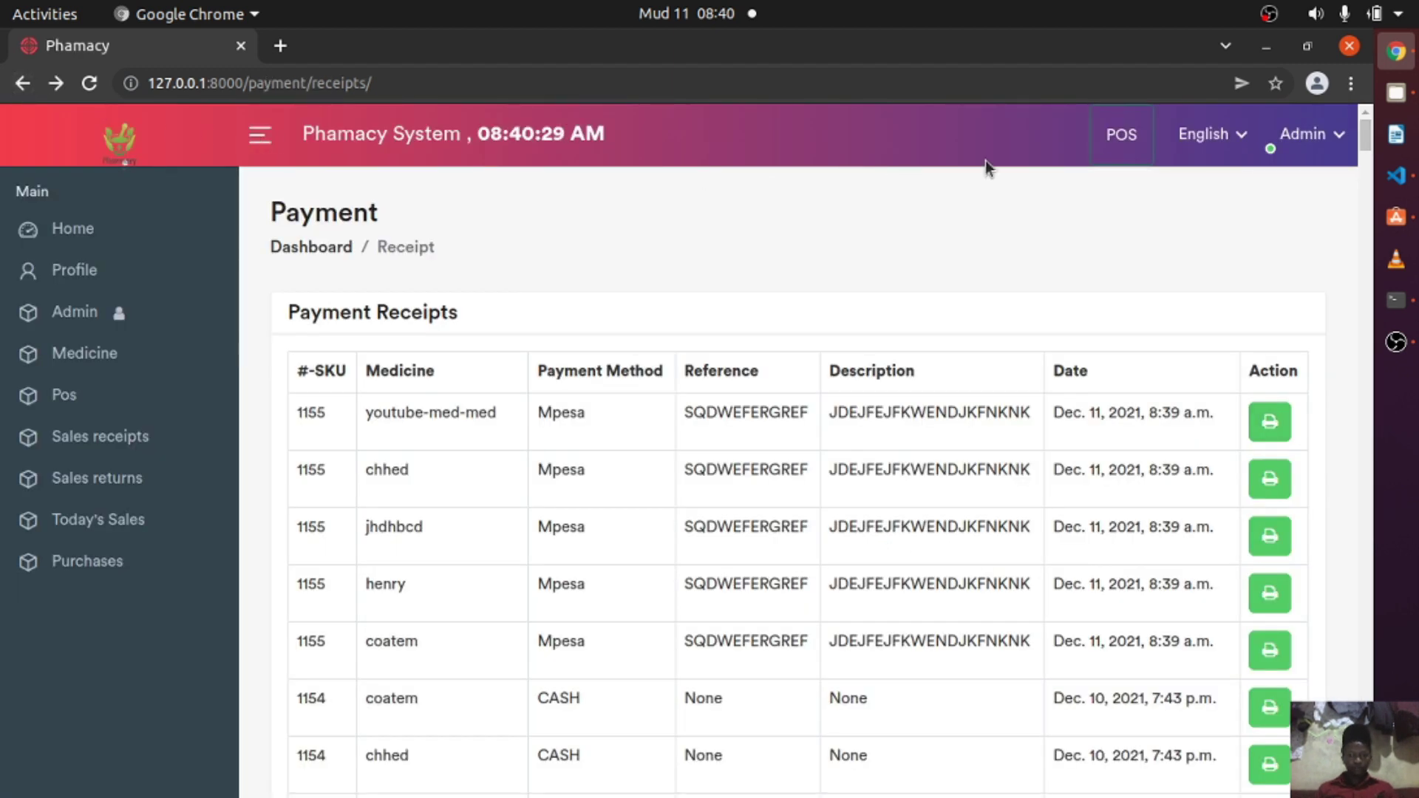
left_click(1103, 147)
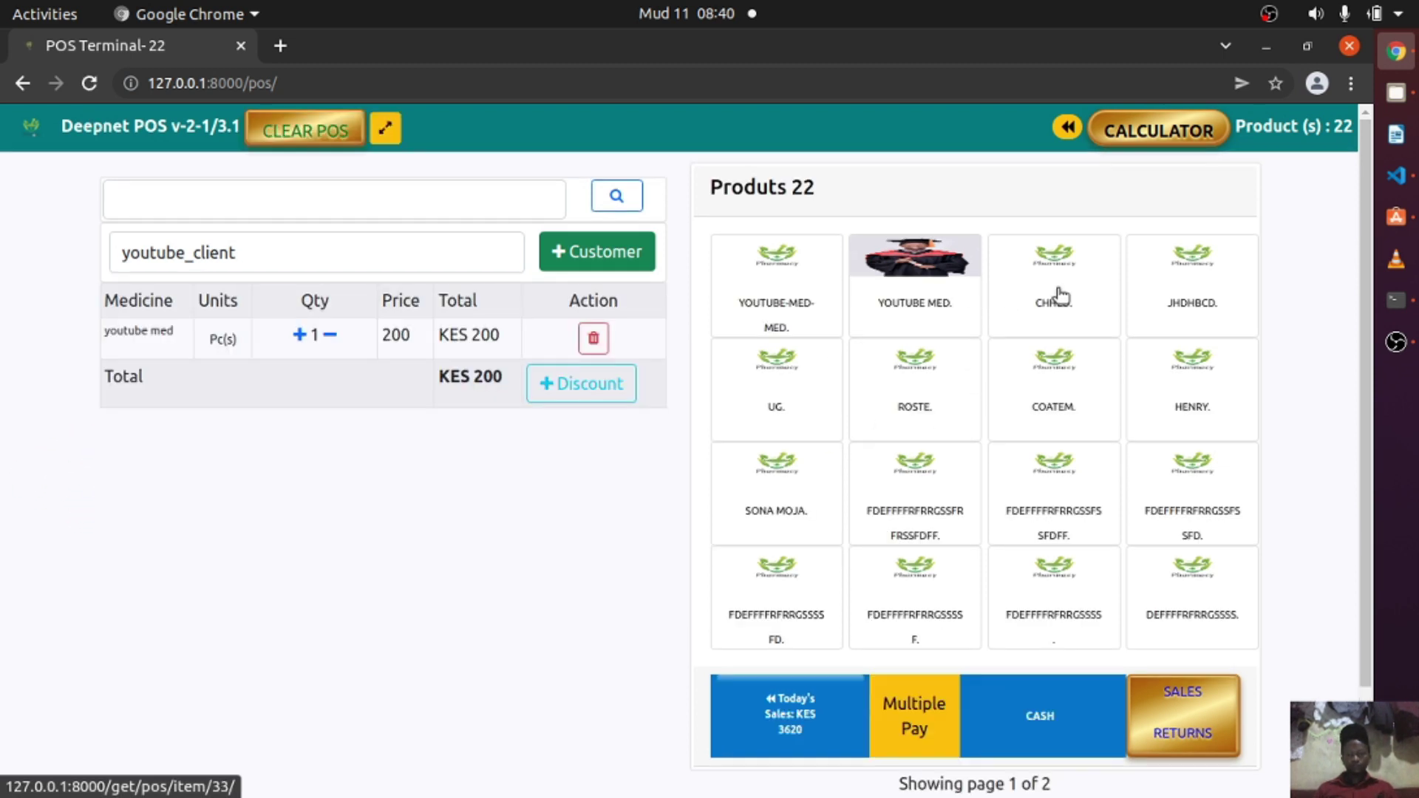
left_click(1057, 296)
left_click(1190, 289)
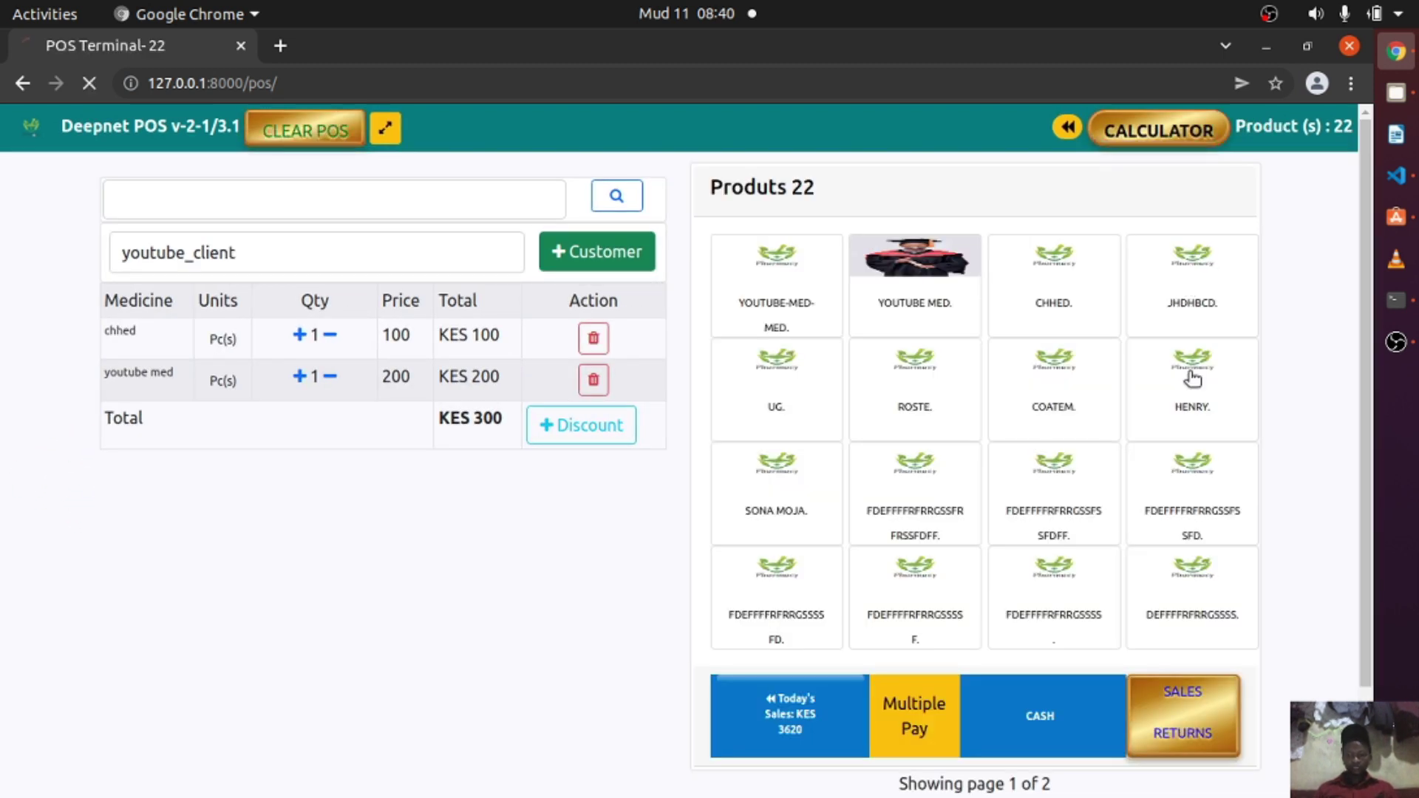
left_click(1190, 392)
left_click(783, 390)
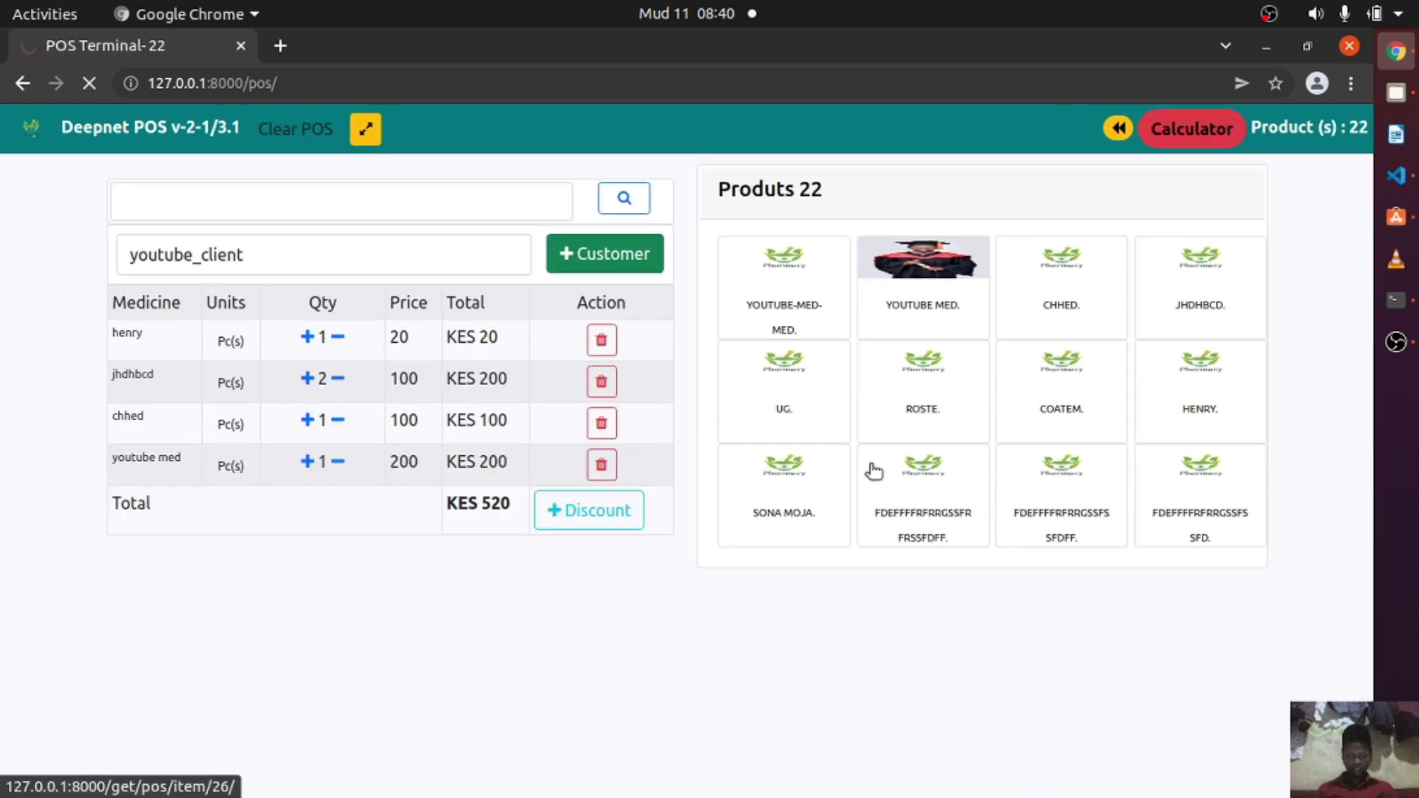
left_click(802, 459)
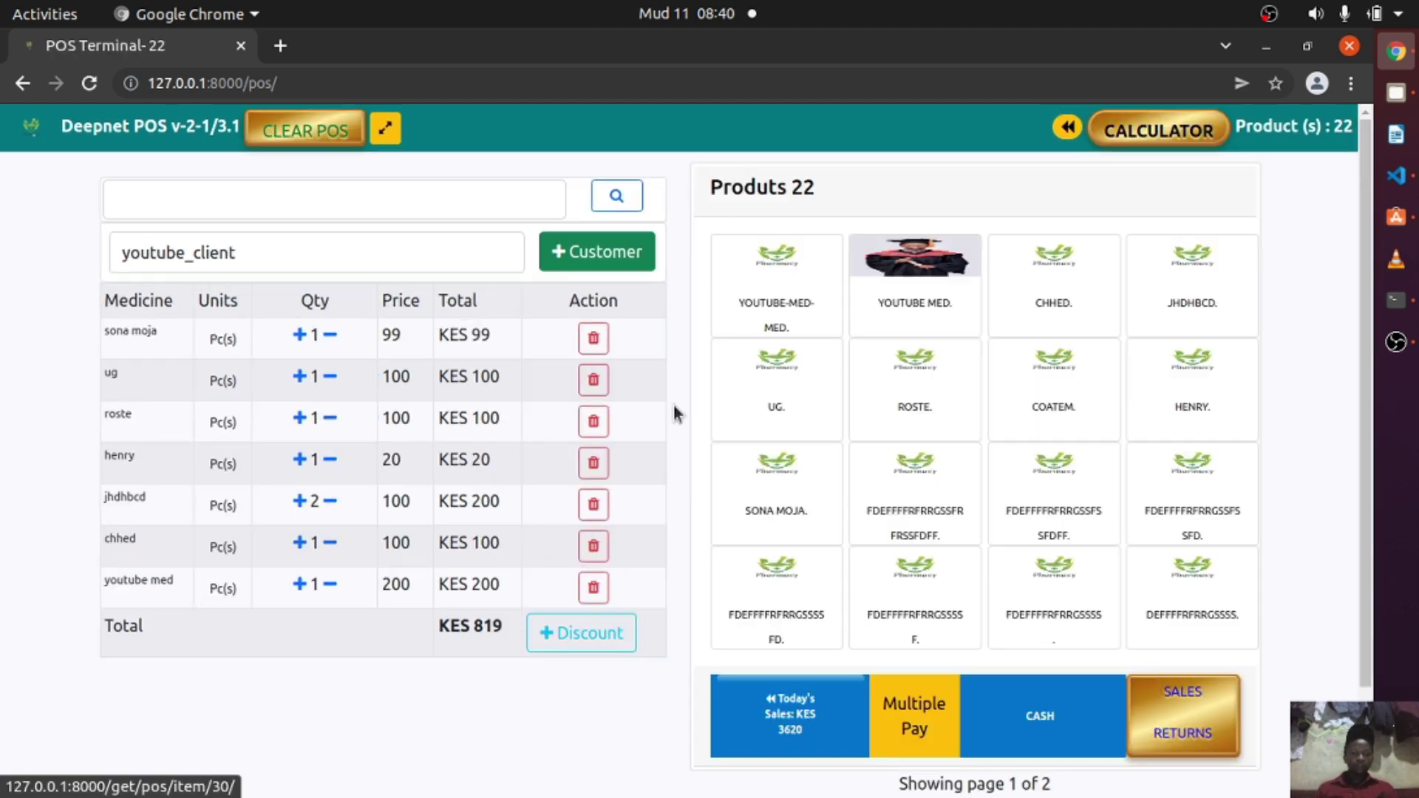
Apply an Actual discount of 100 to the sale and delete that discount.
left_click(600, 634)
left_click(538, 274)
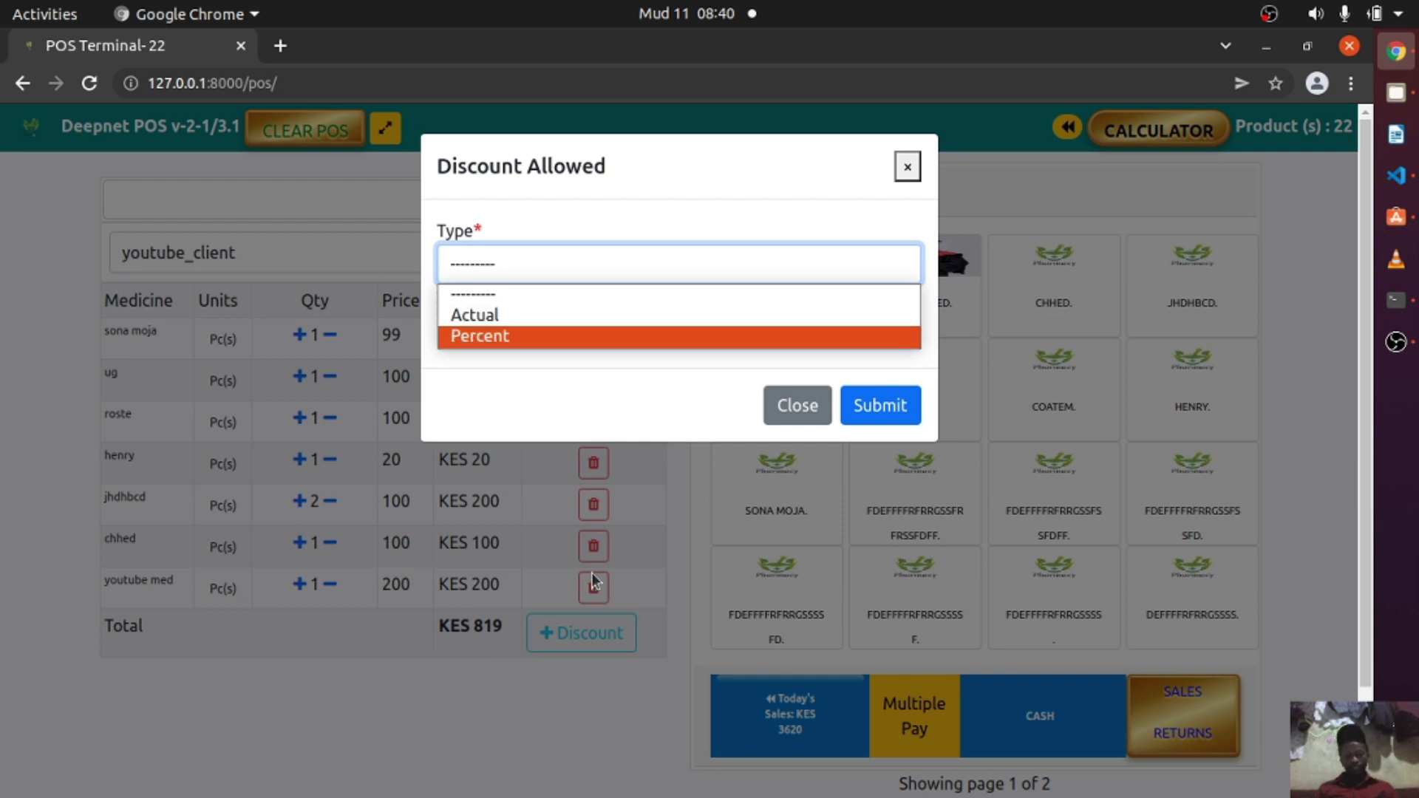
left_click(507, 316)
left_click(488, 327)
type("100")
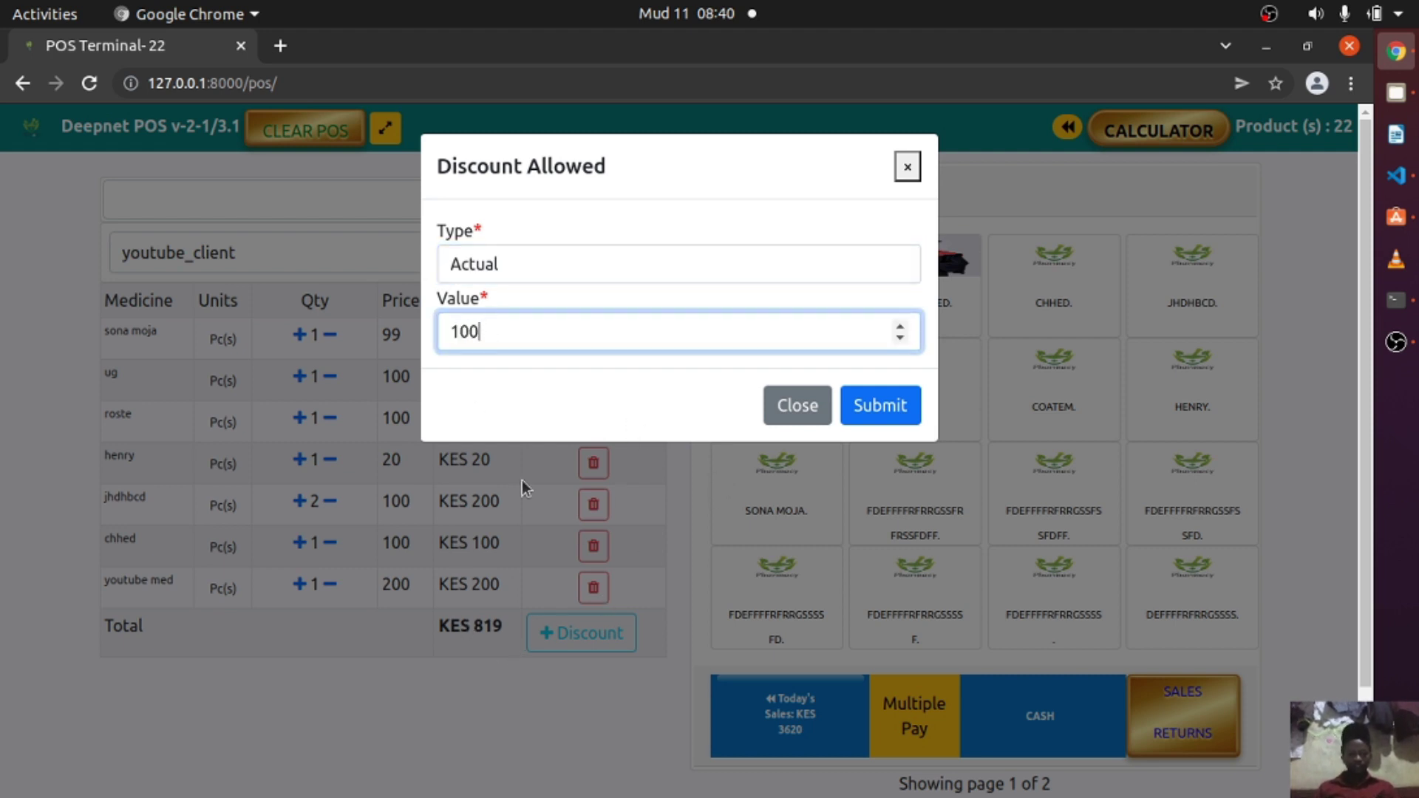
left_click(874, 407)
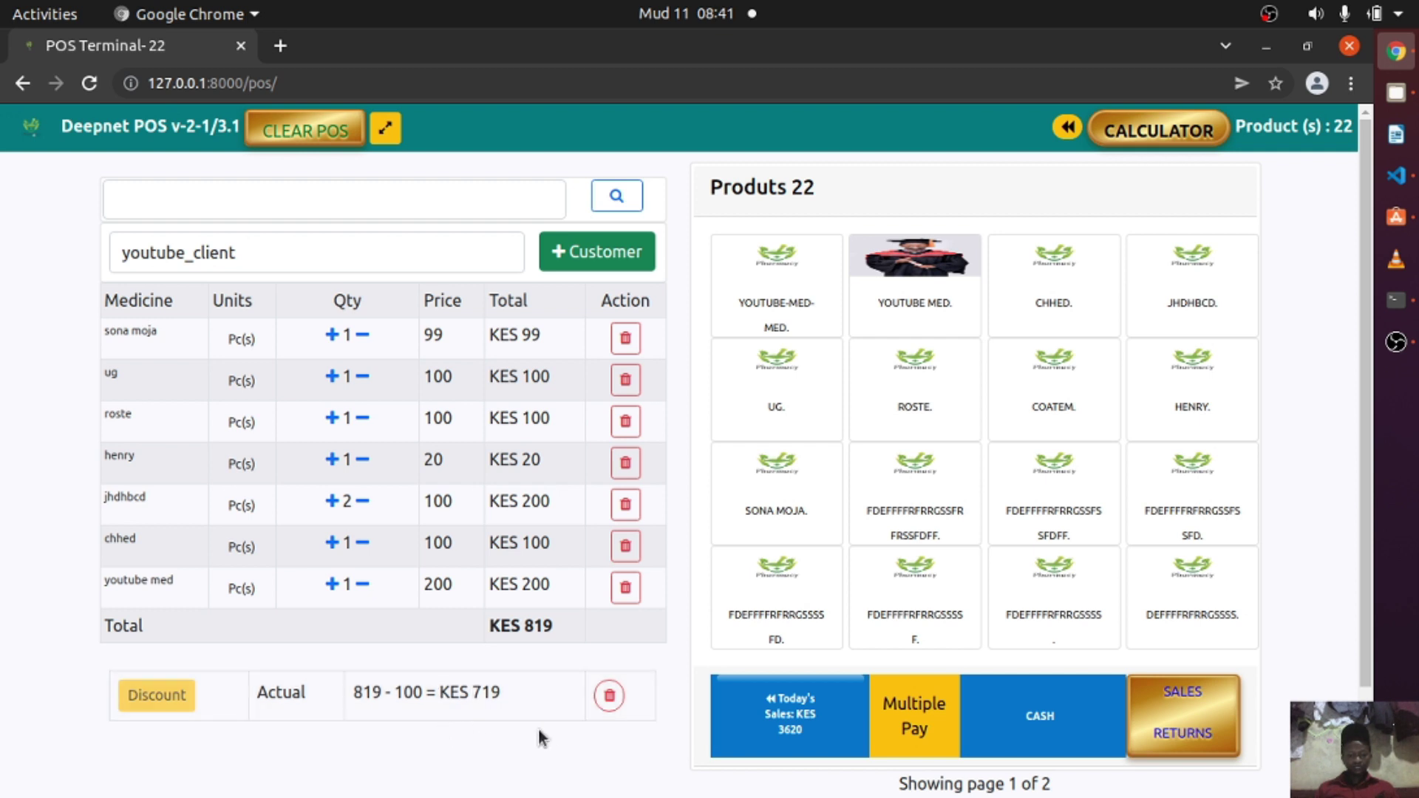
left_click(611, 698)
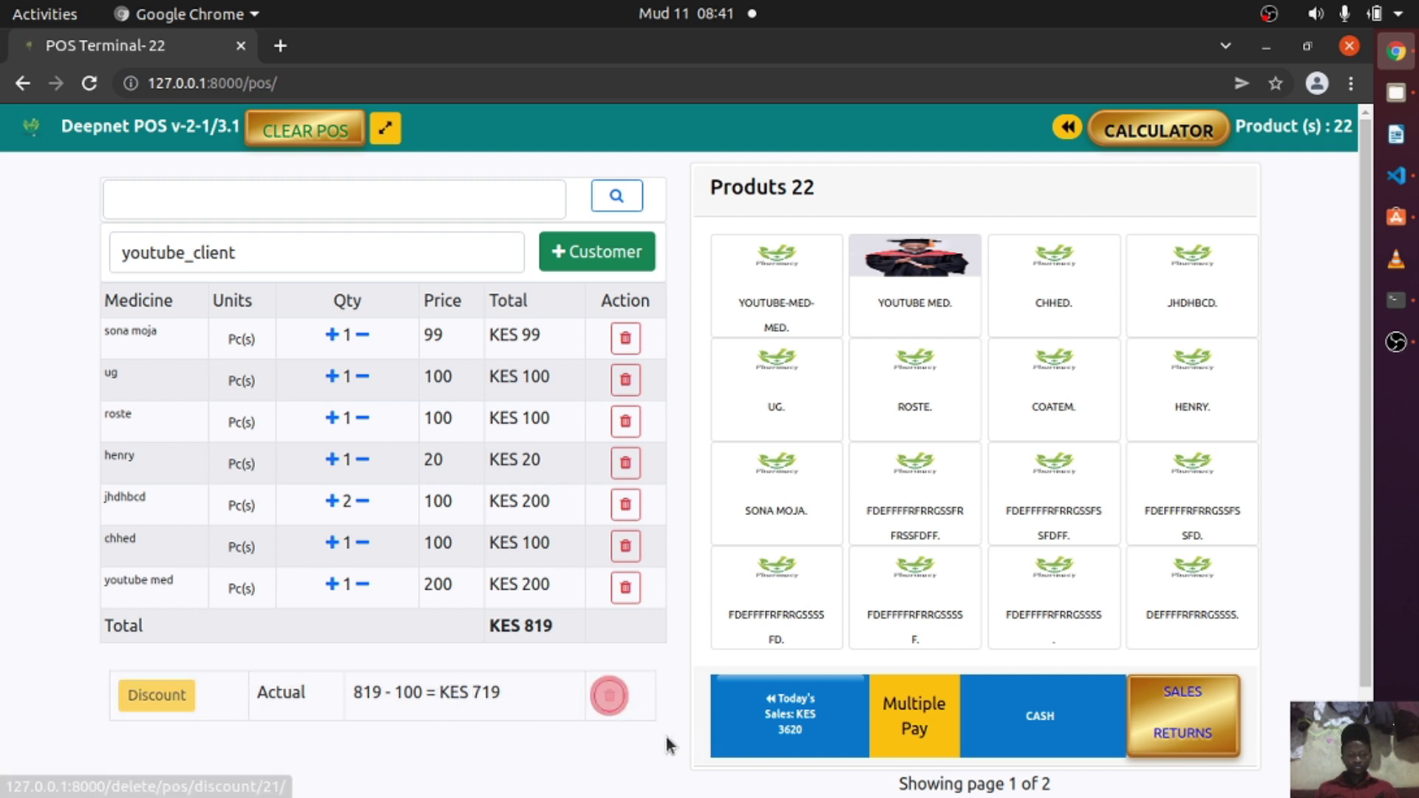
Reapply the sale discount with type Actual and value 100.
left_click(579, 636)
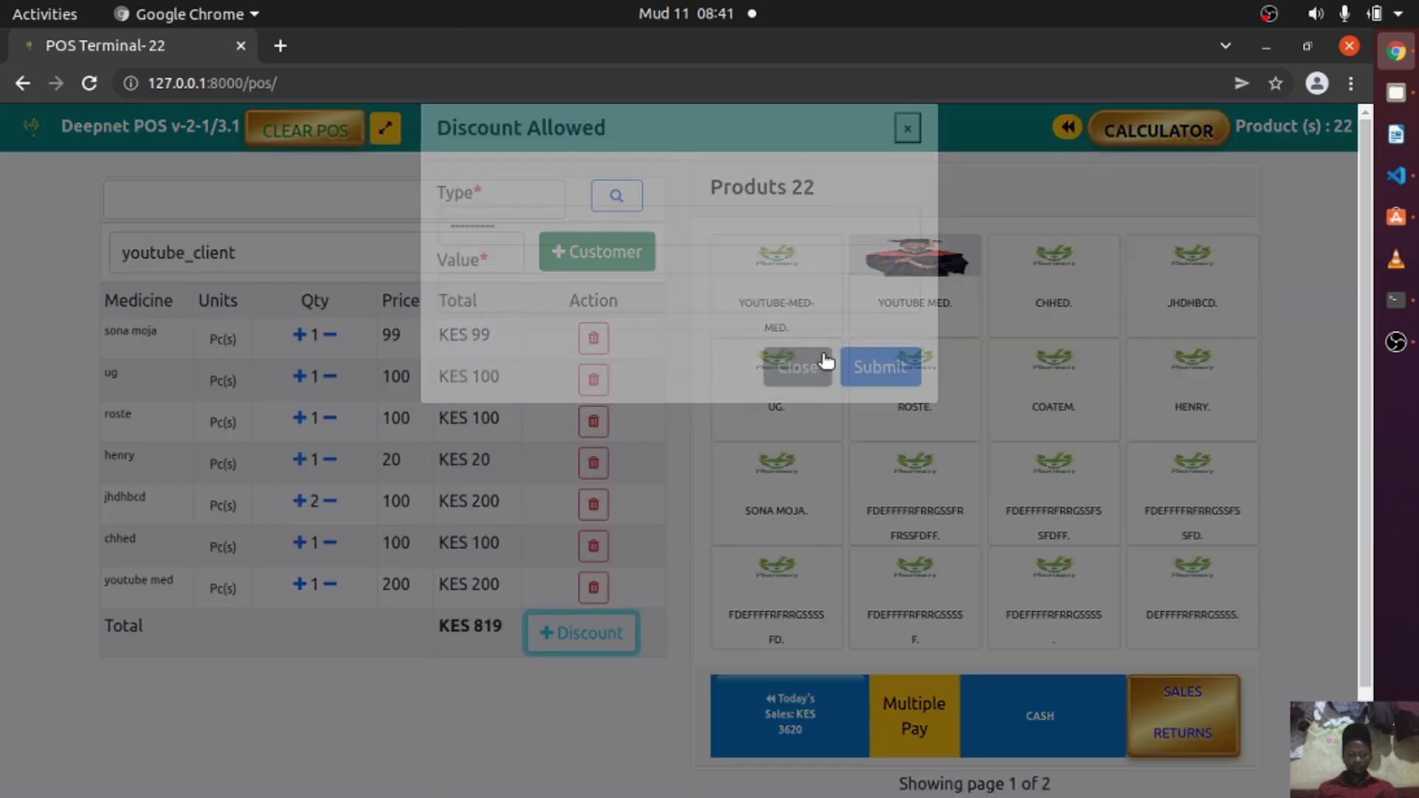
left_click(551, 275)
left_click(476, 313)
left_click(485, 331)
type("100")
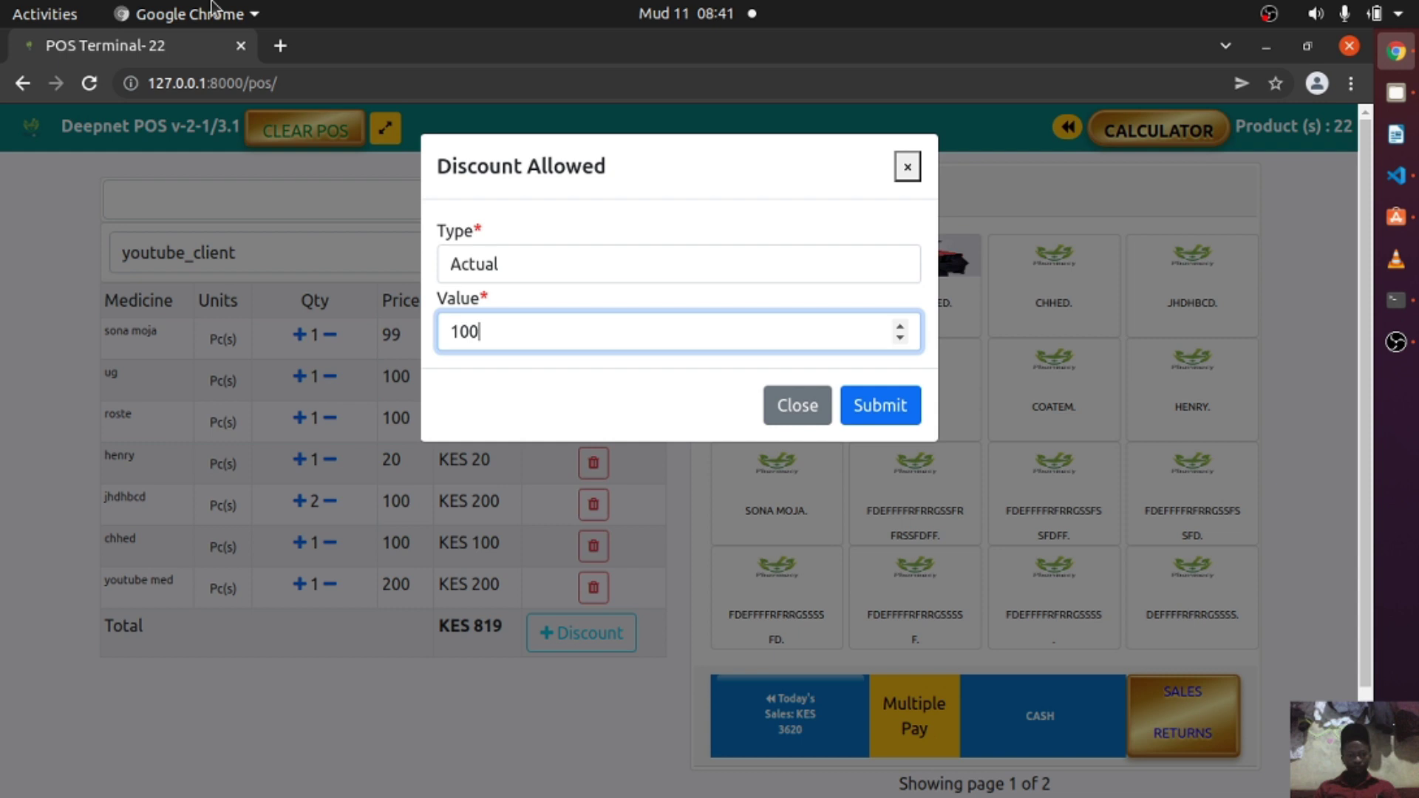
left_click(878, 408)
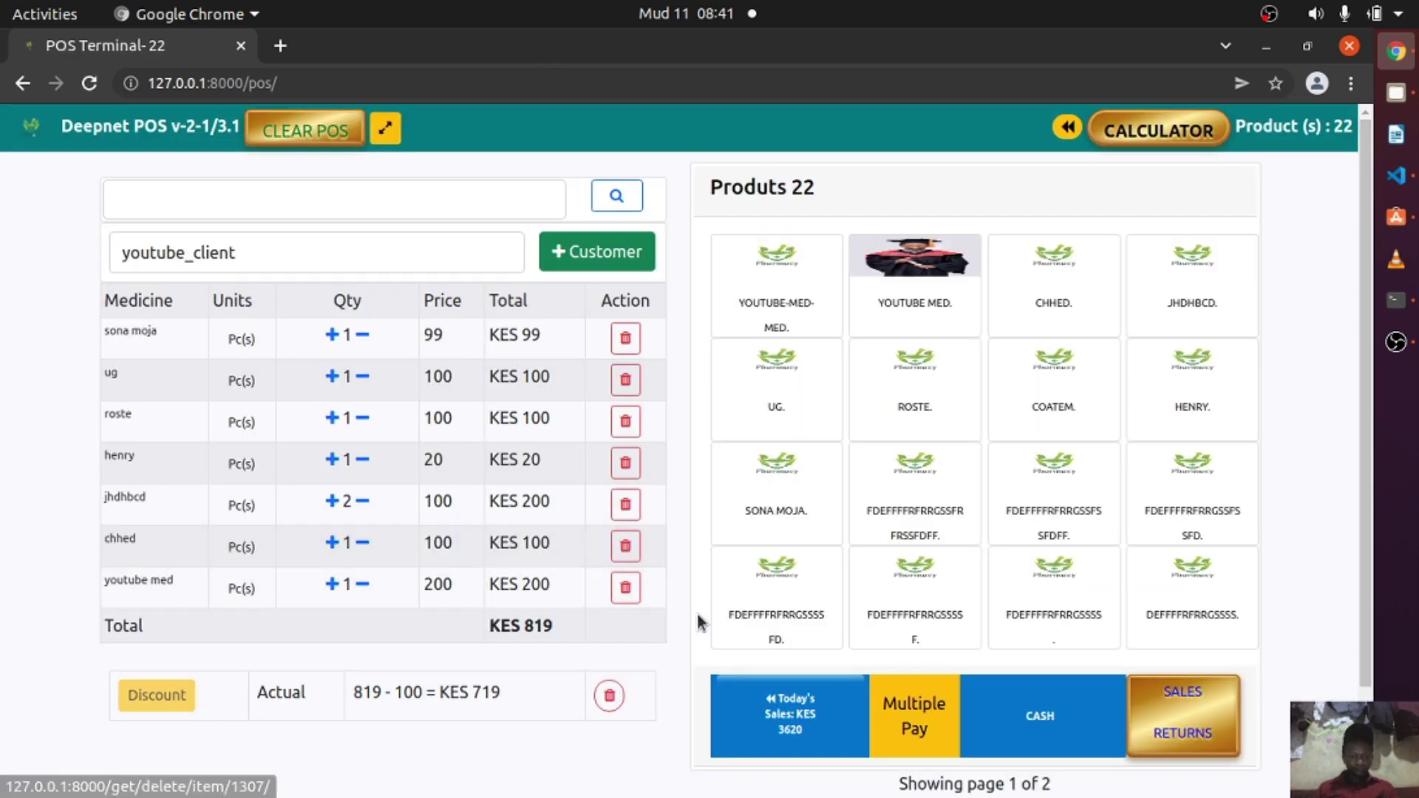
Pay the sale through Multiple Pay by Bank, with reference "445454T4" and description "DHVRBDJHF".
left_click(898, 714)
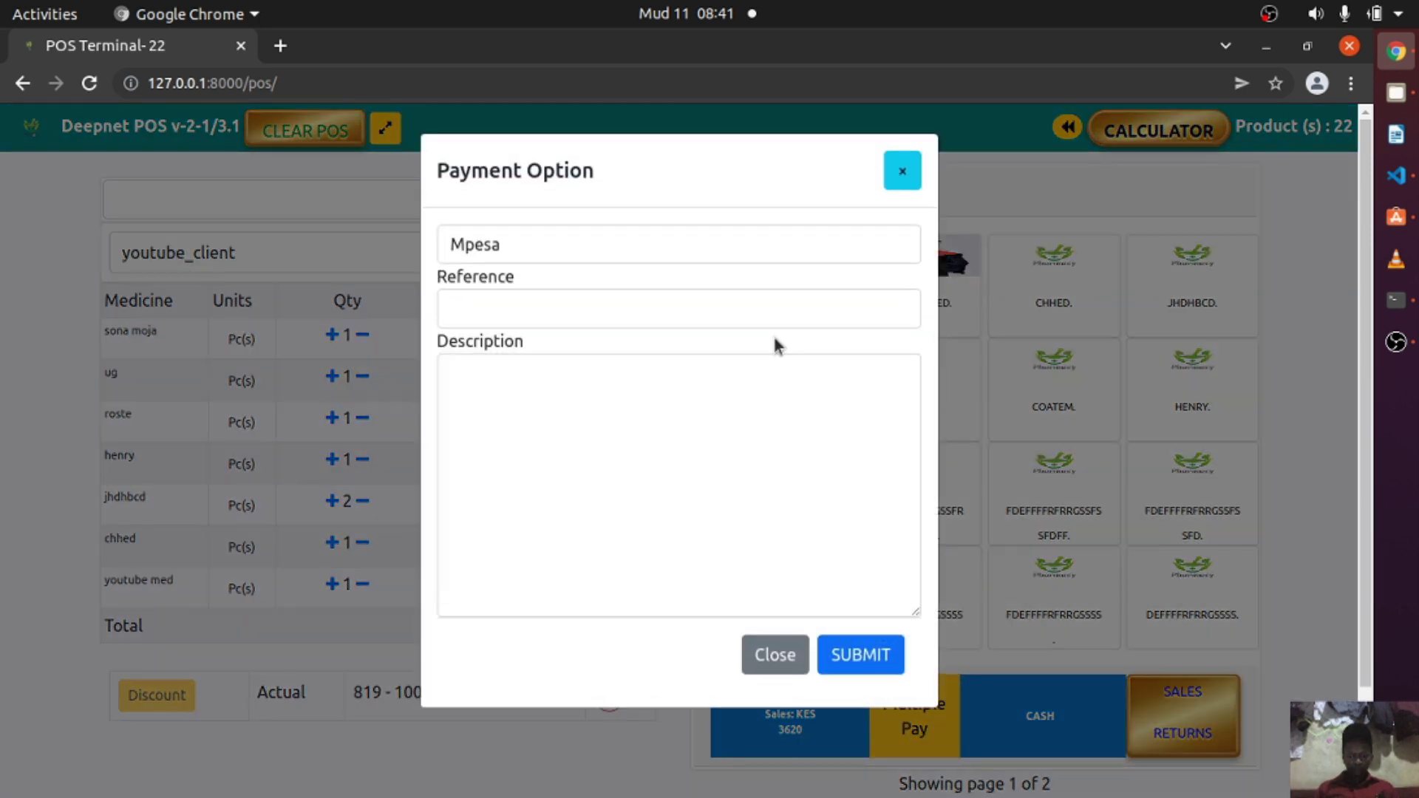
left_click(569, 259)
left_click(497, 302)
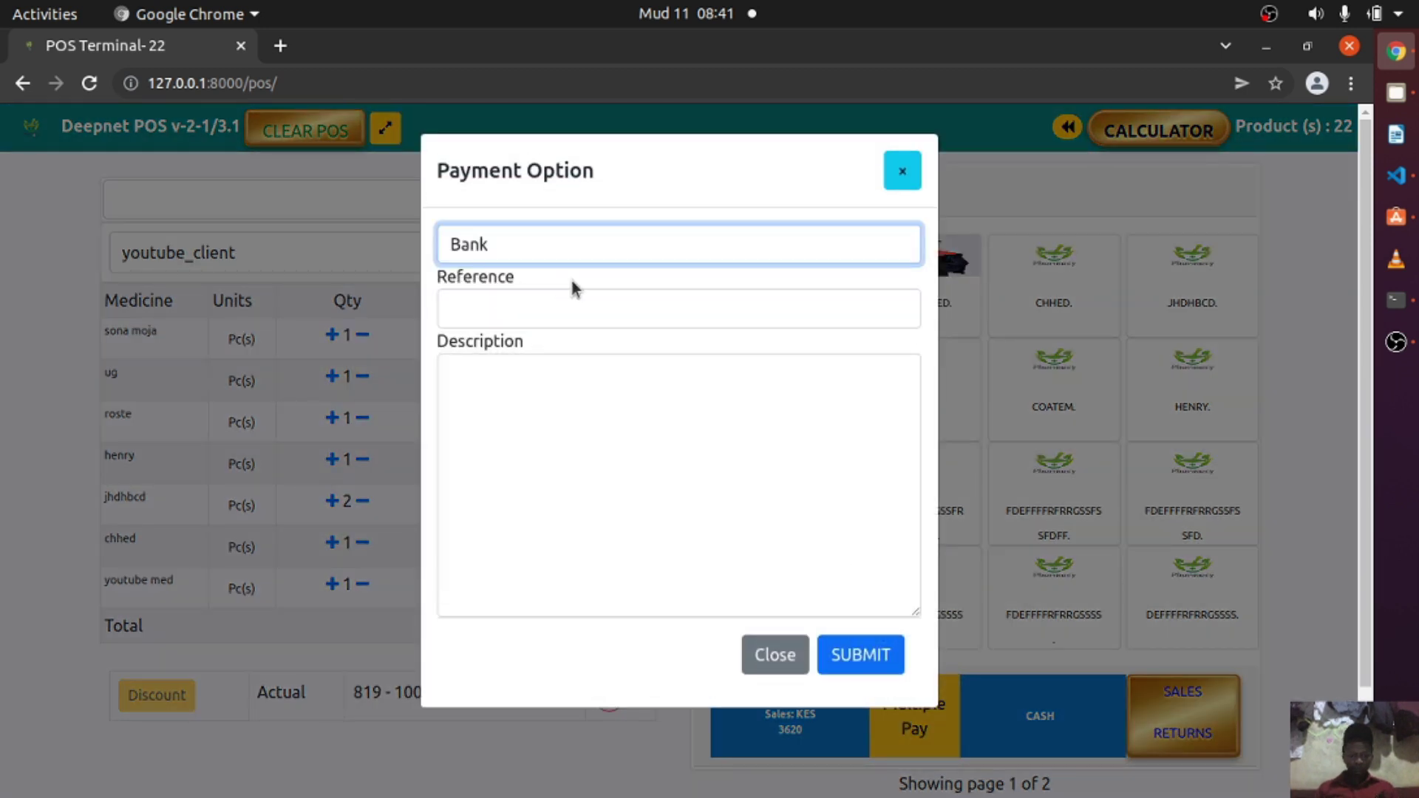
left_click(516, 302)
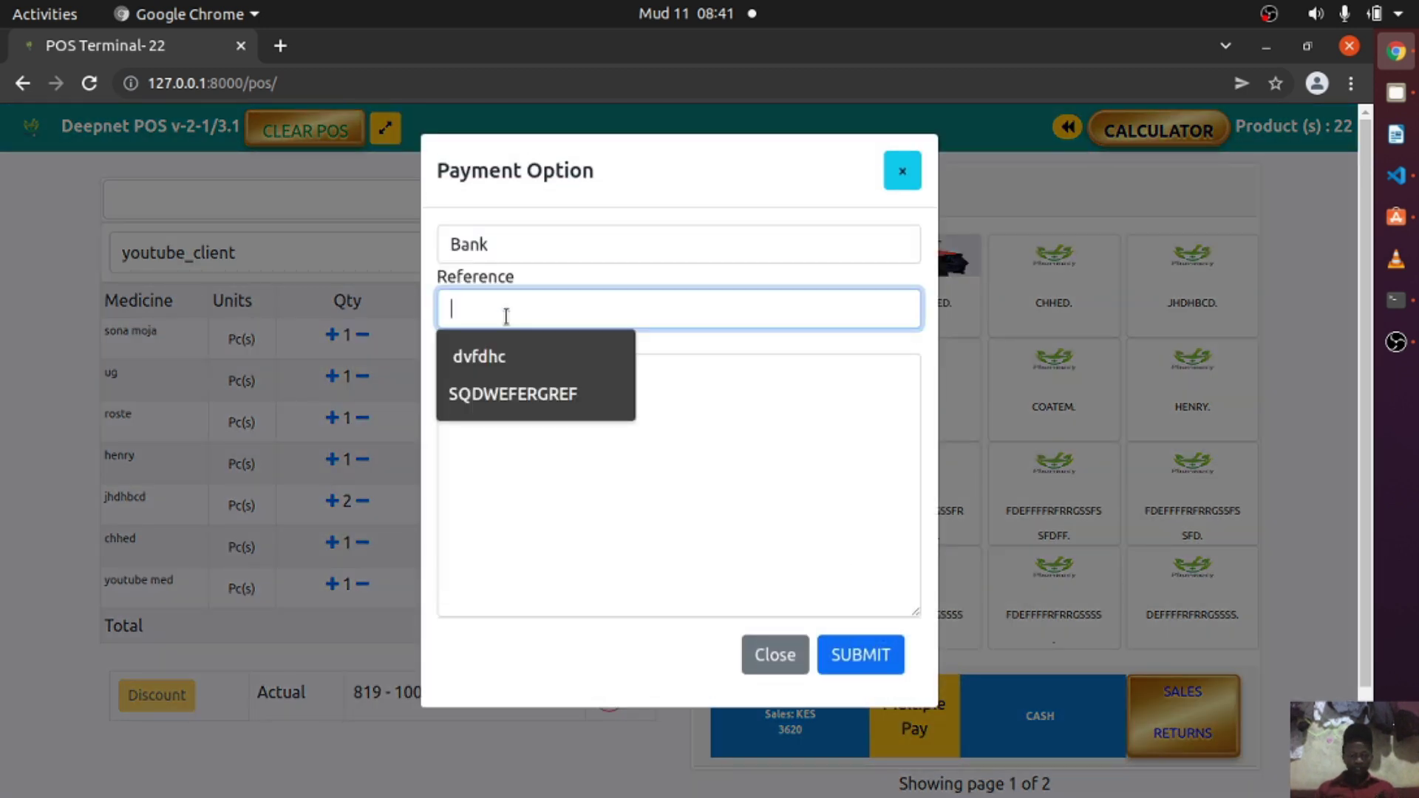
type("445454T4")
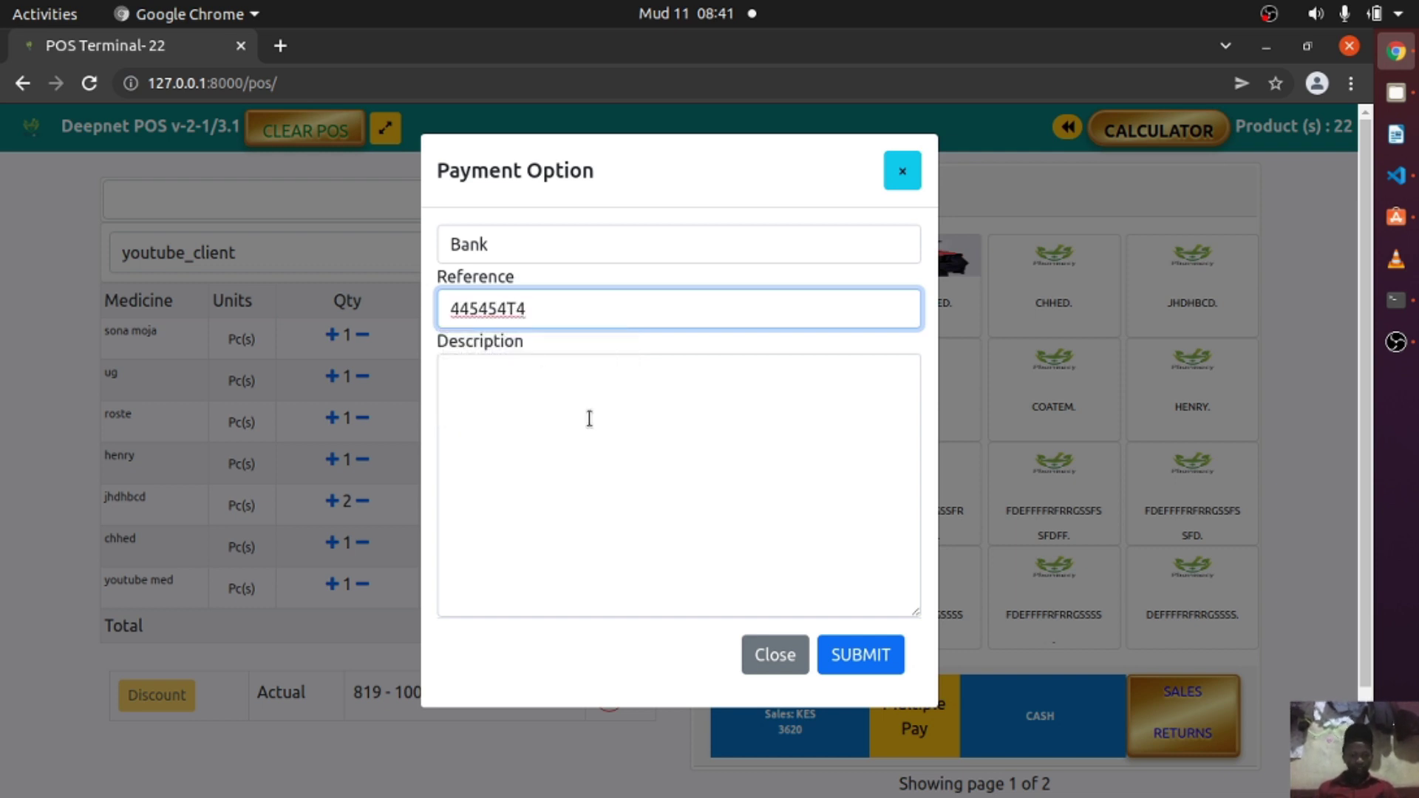
left_click(589, 417)
type("DHVRBDJHF")
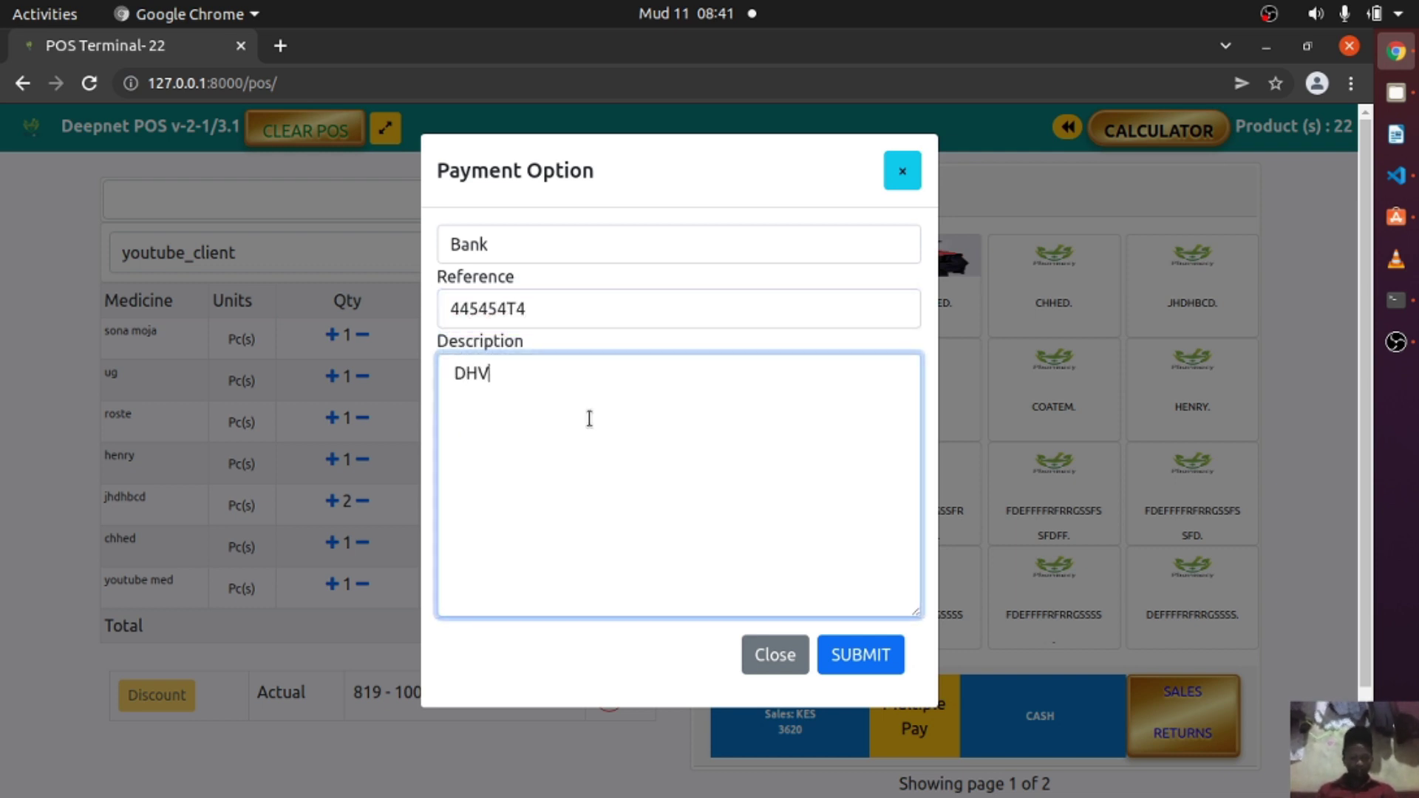
left_click(867, 659)
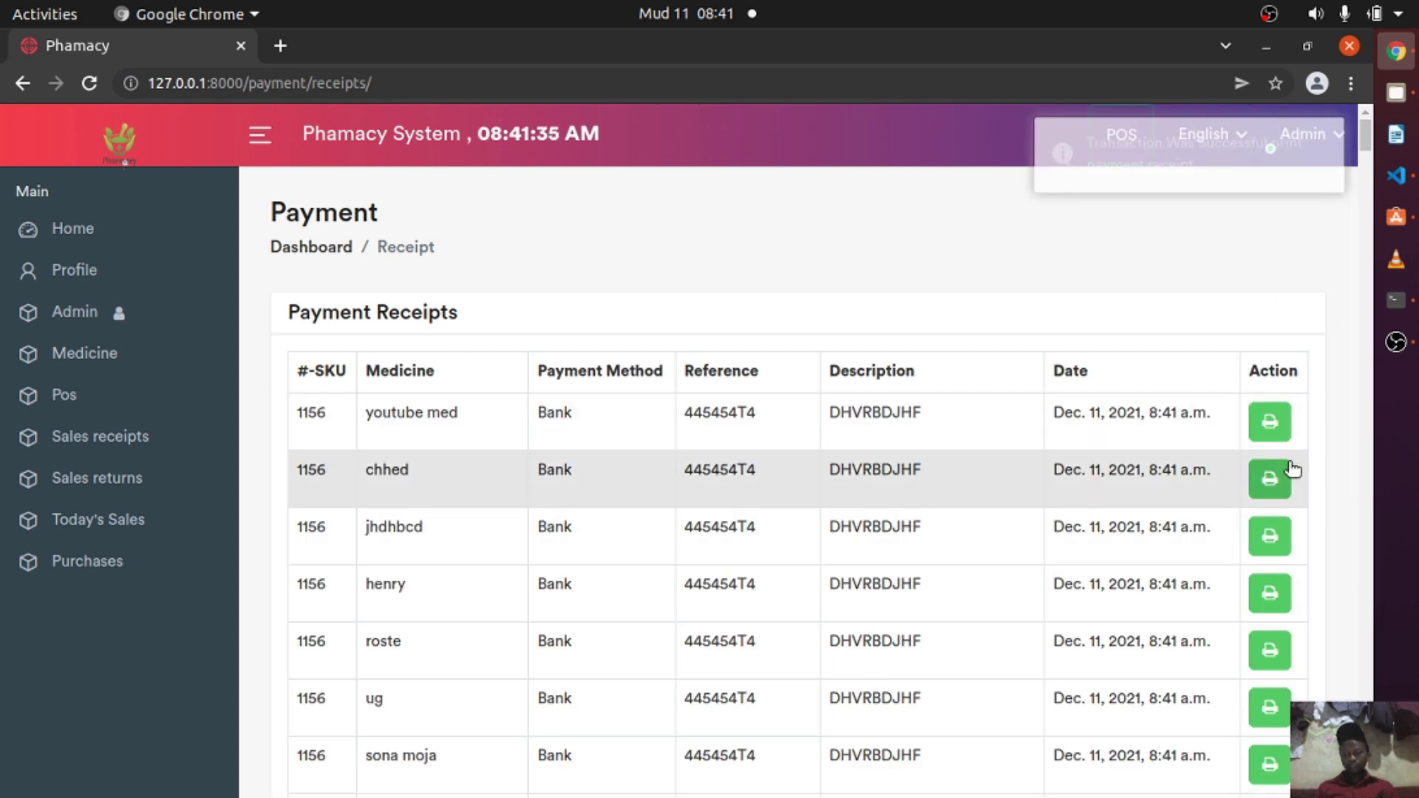
Open the printable receipt of the Bank sale and examine its medicines, discount, amount paid and VAT.
left_click(1277, 418)
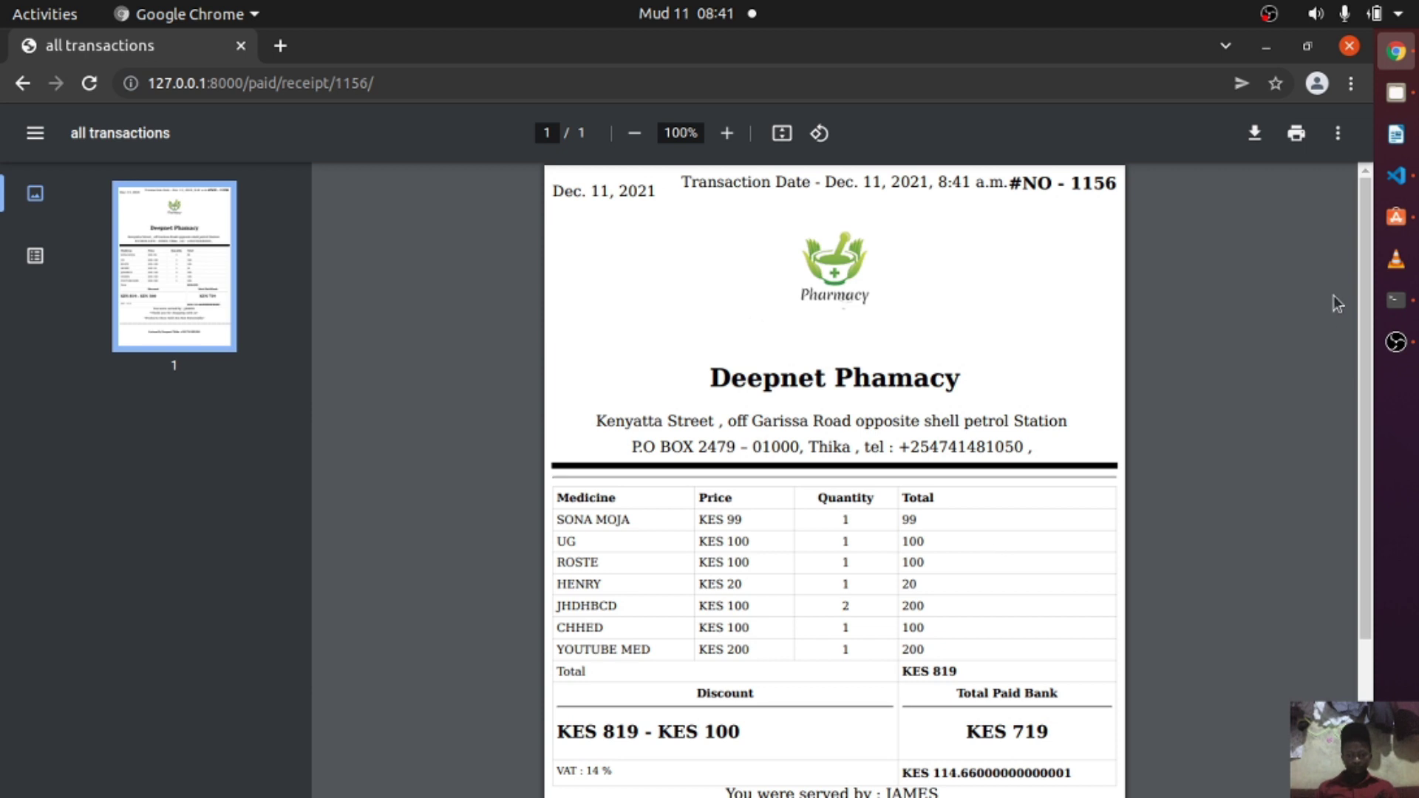
scroll(1338, 305, "down", 3)
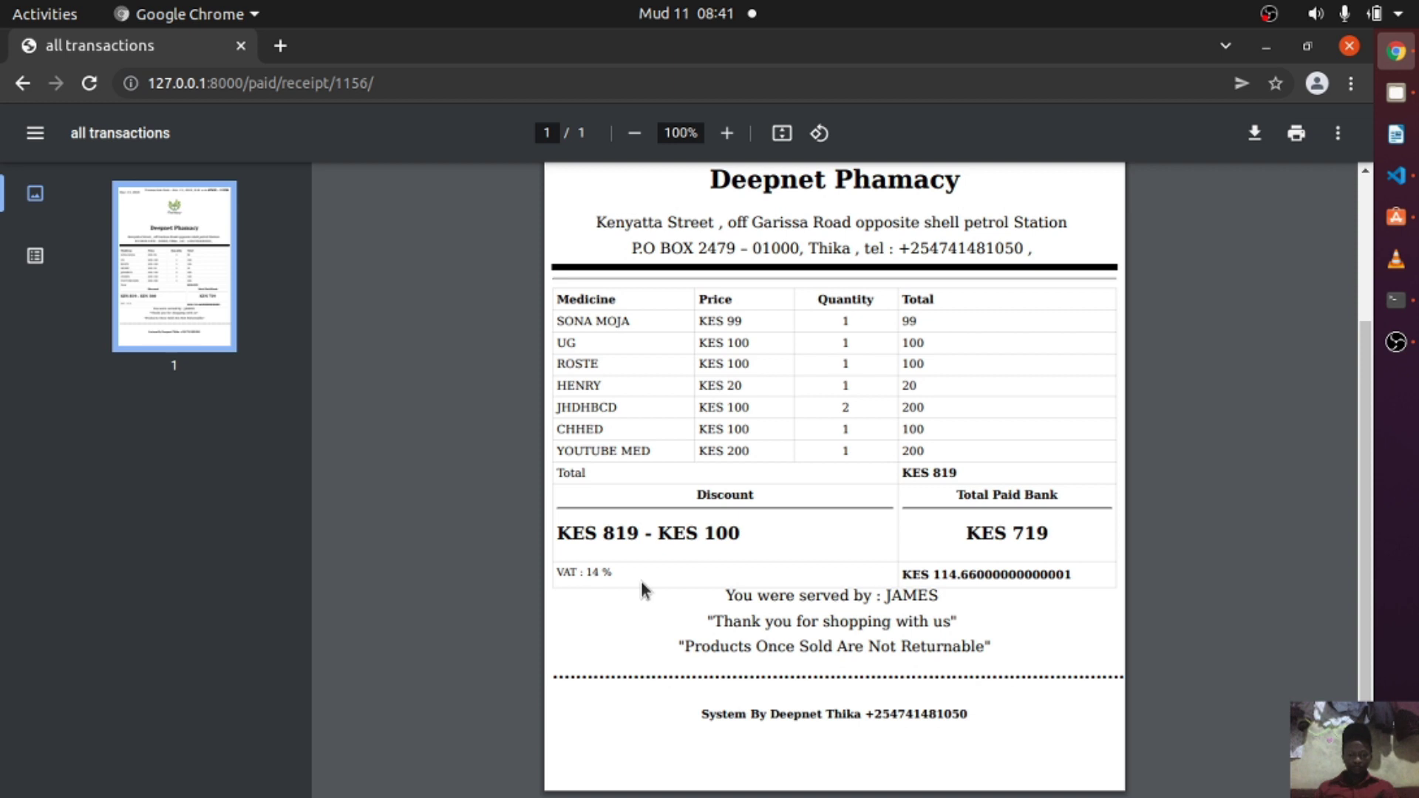
left_click_drag(970, 576, 899, 573)
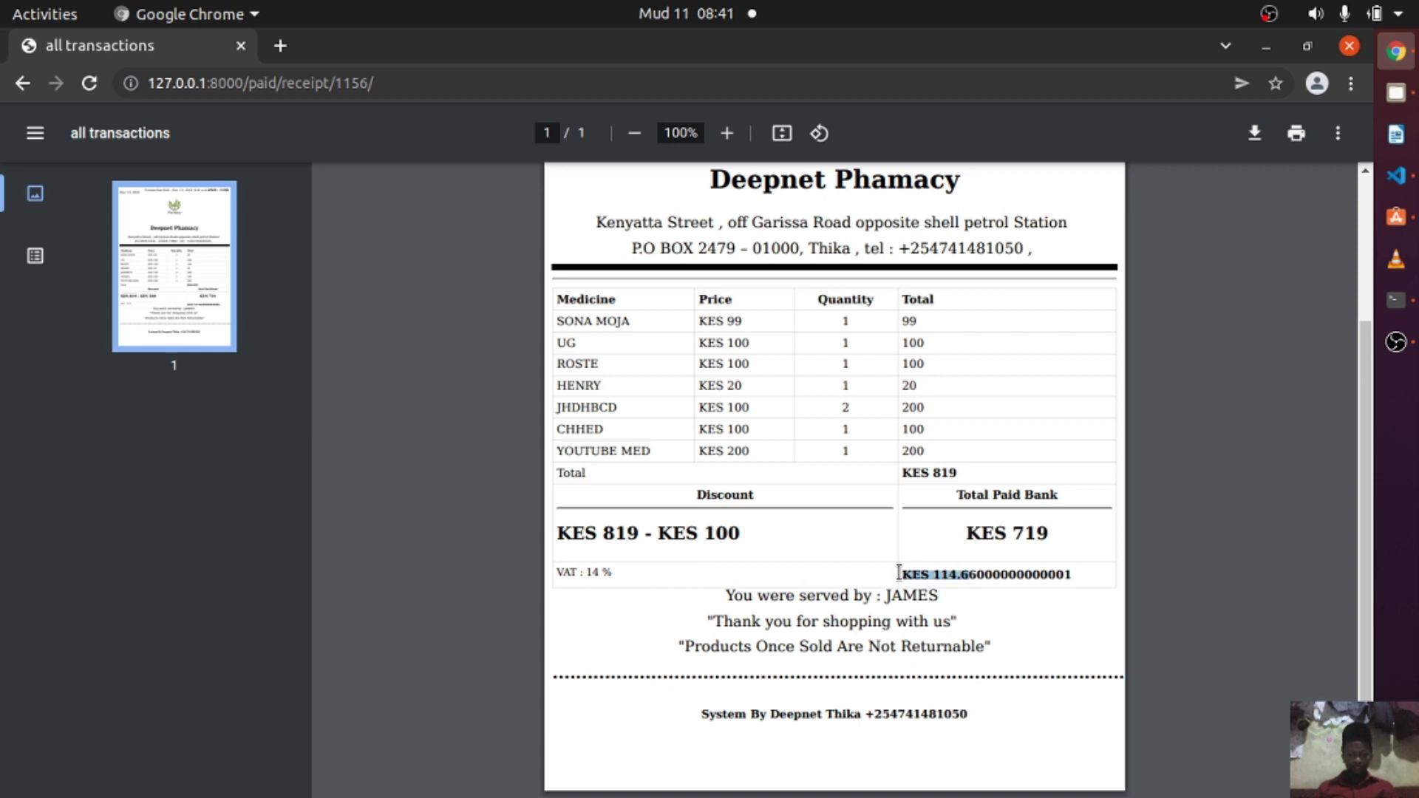
Return to the POS and start a sale with two coatem and one each of roste, ug and fdeffffrfrrgssfssfdff.
left_click(22, 82)
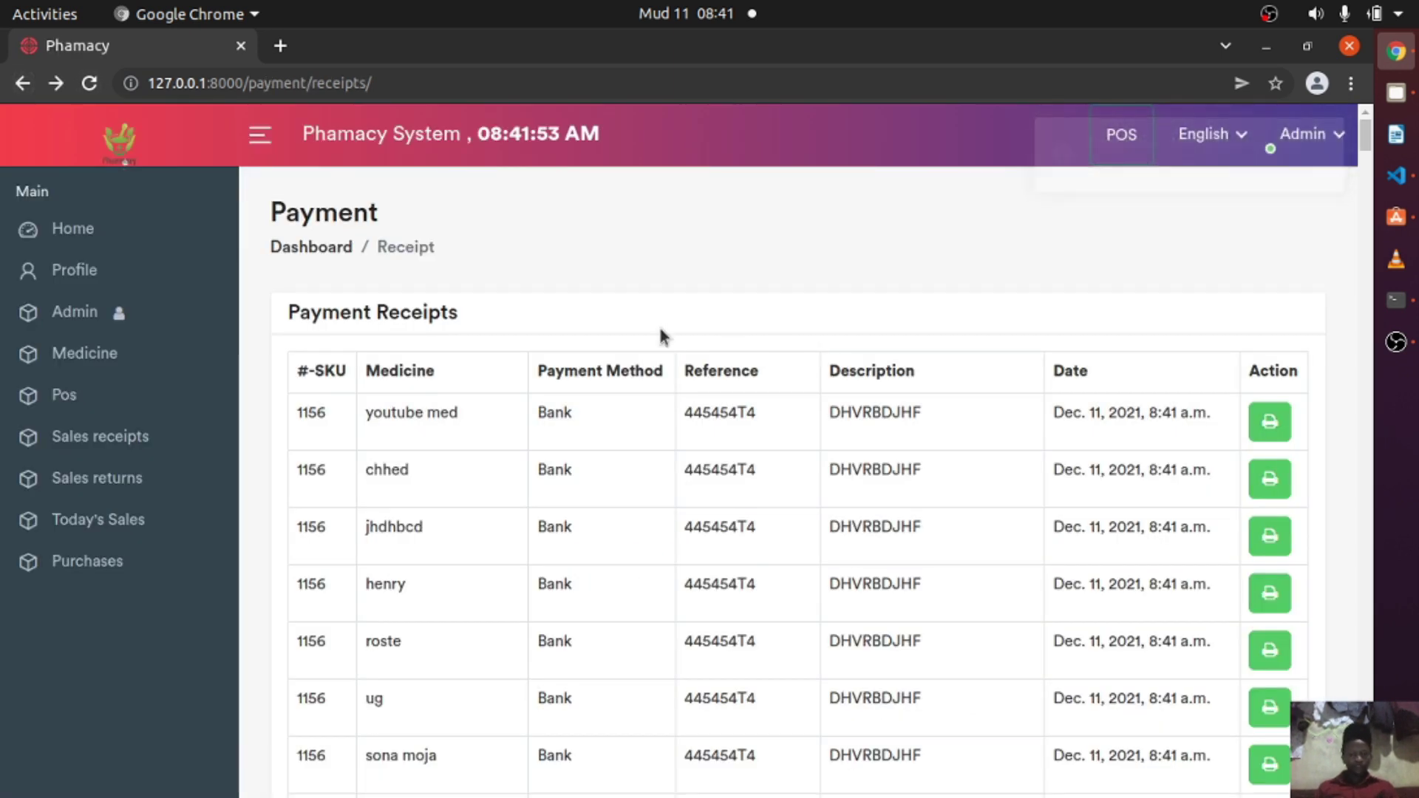
left_click(1121, 134)
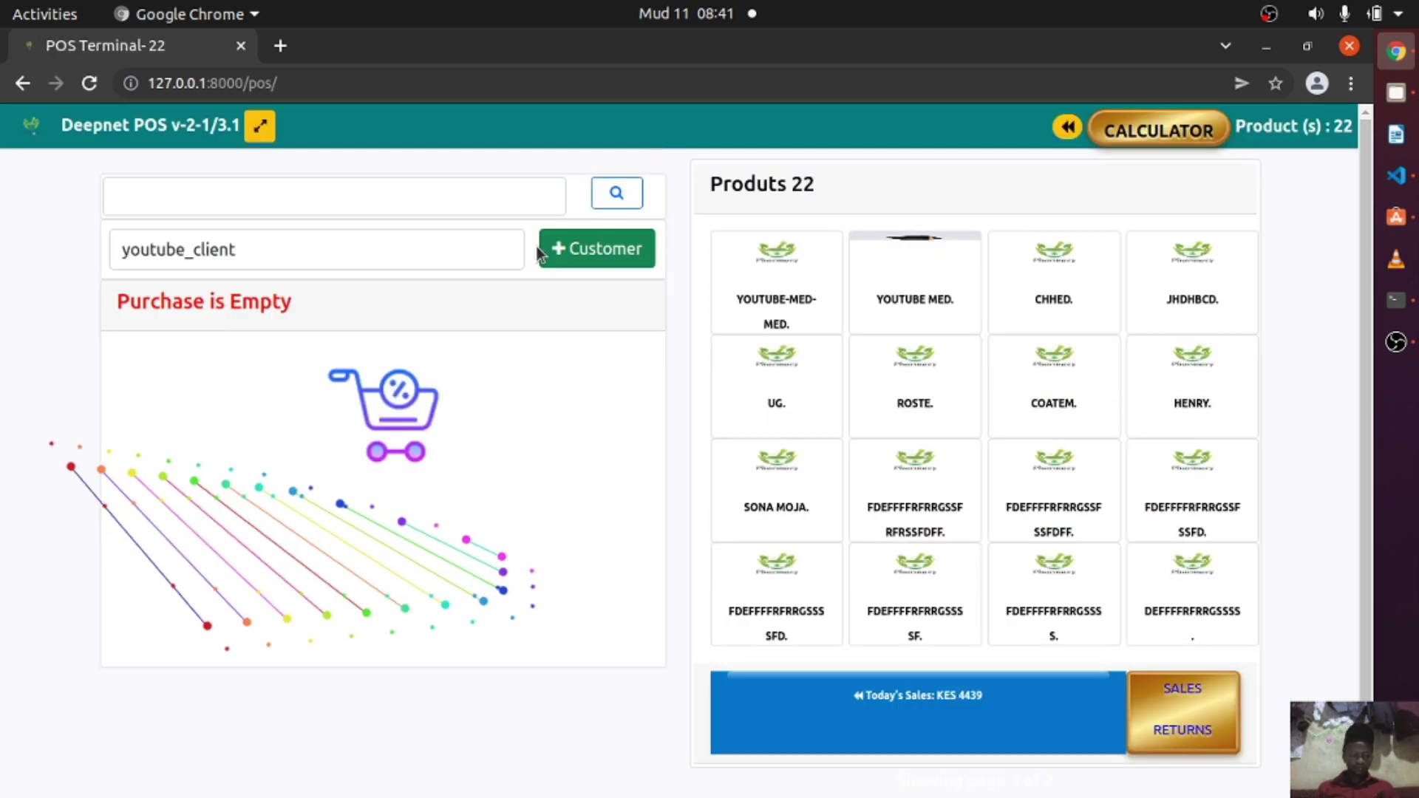
left_click(929, 287)
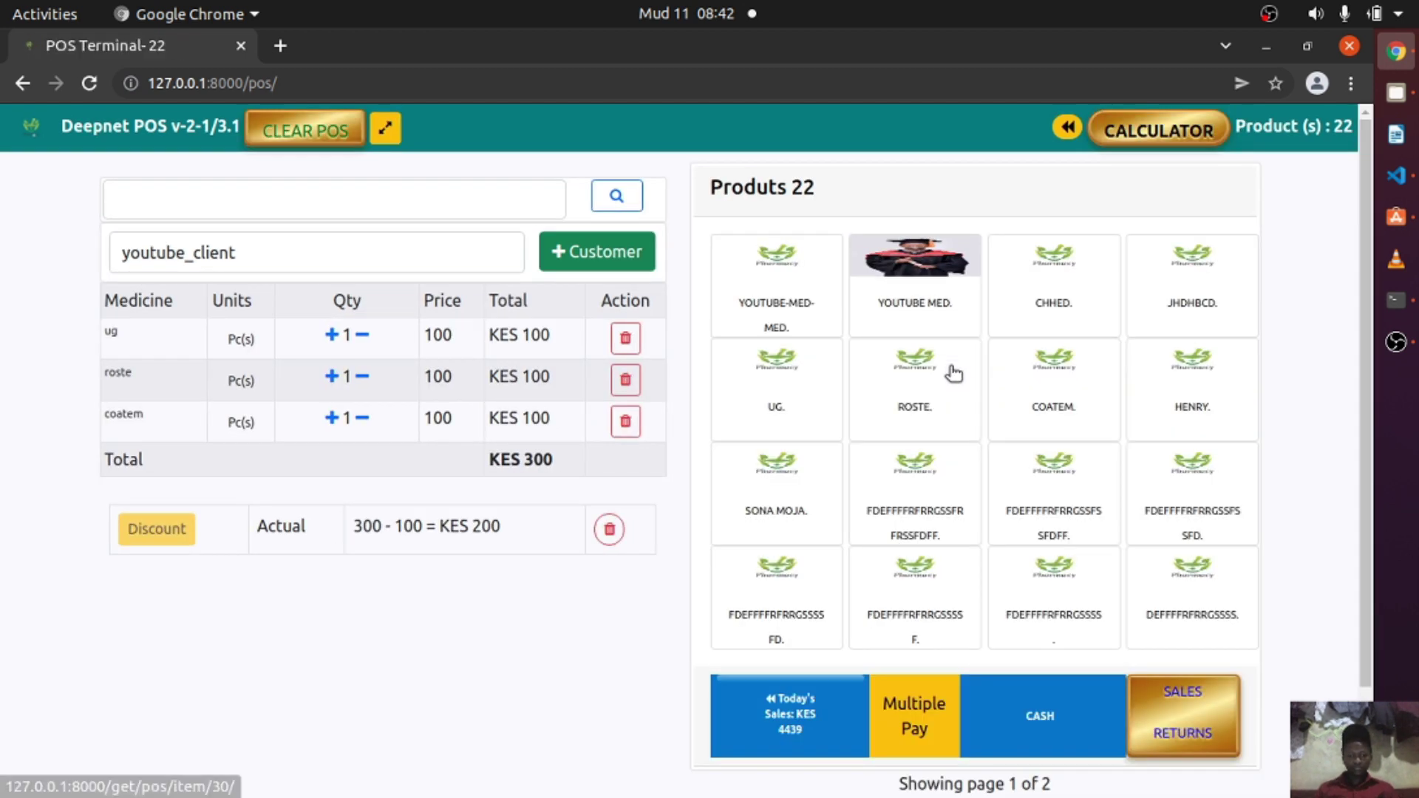
left_click(1062, 406)
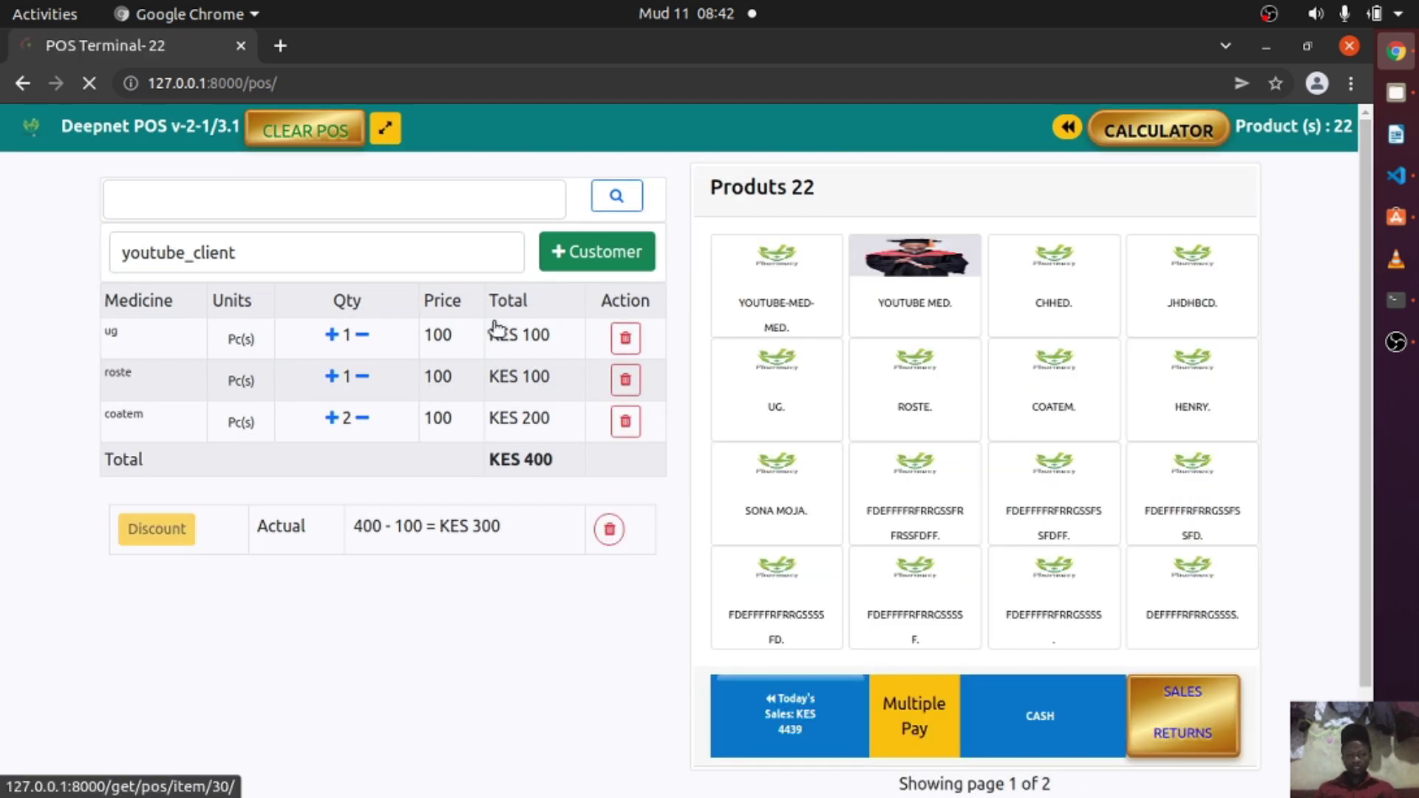
left_click(817, 392)
Search the medicines for "youtube med", and add youtube med, chhed, jhdhbcd and henry to the sale.
left_click(150, 197)
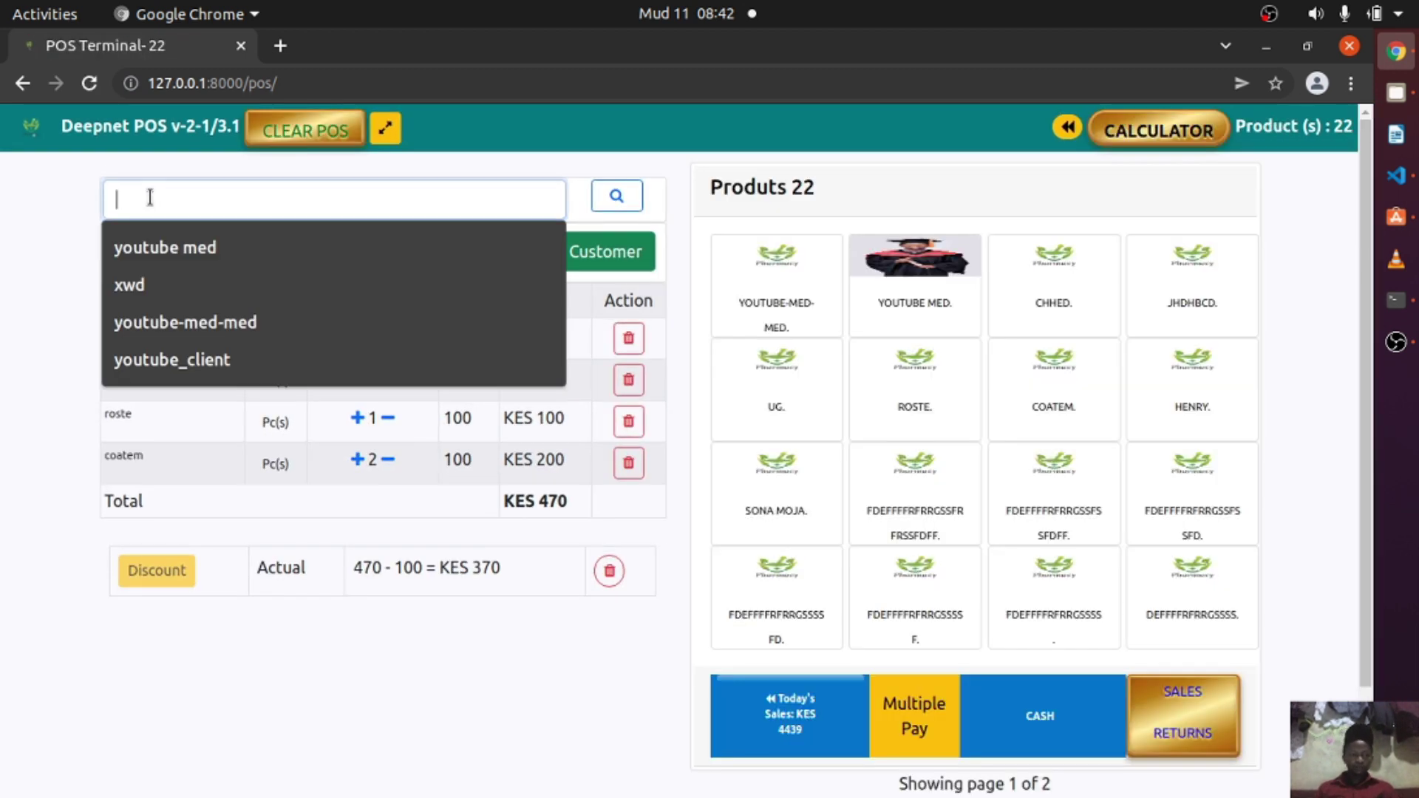
left_click(209, 258)
left_click(617, 197)
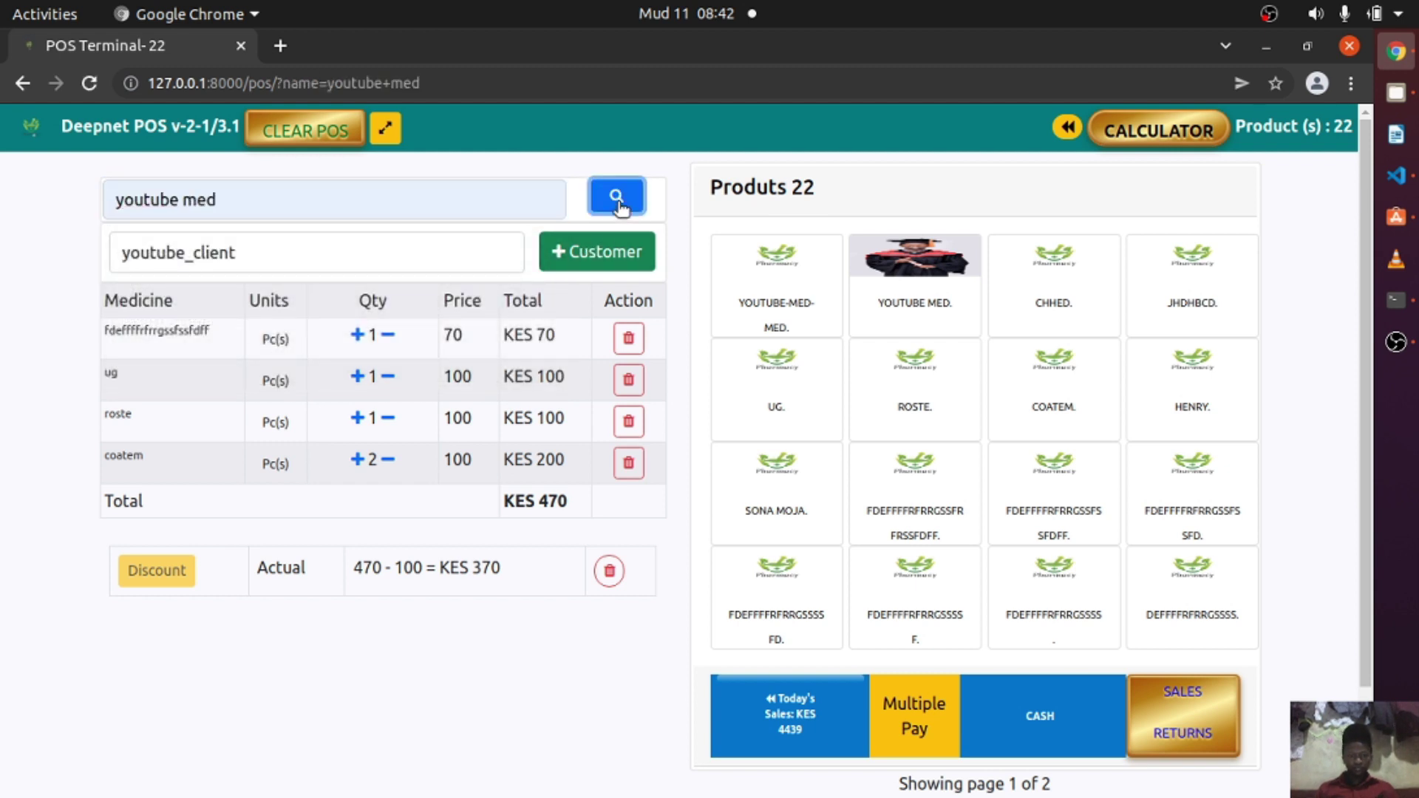
left_click(786, 252)
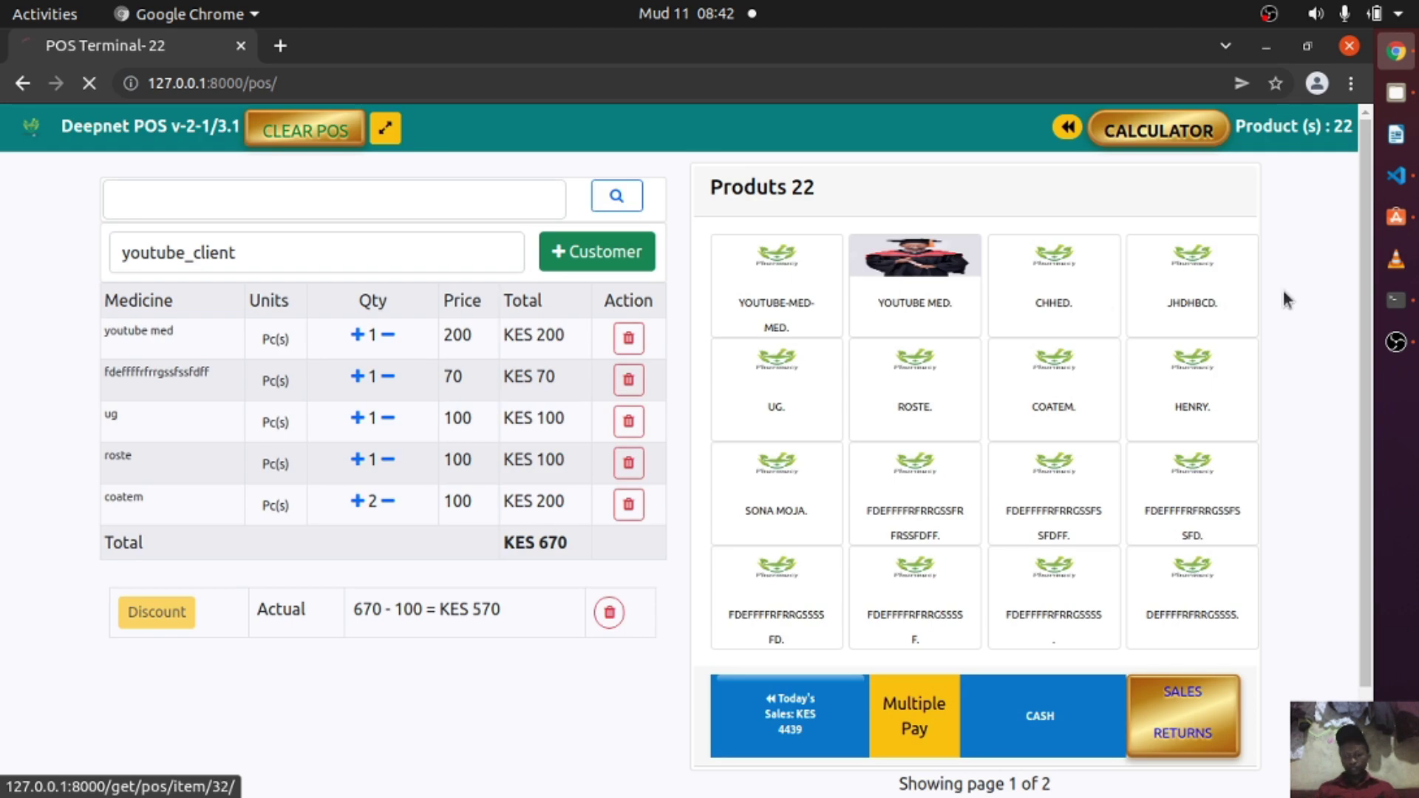
left_click(1185, 317)
left_click(1186, 407)
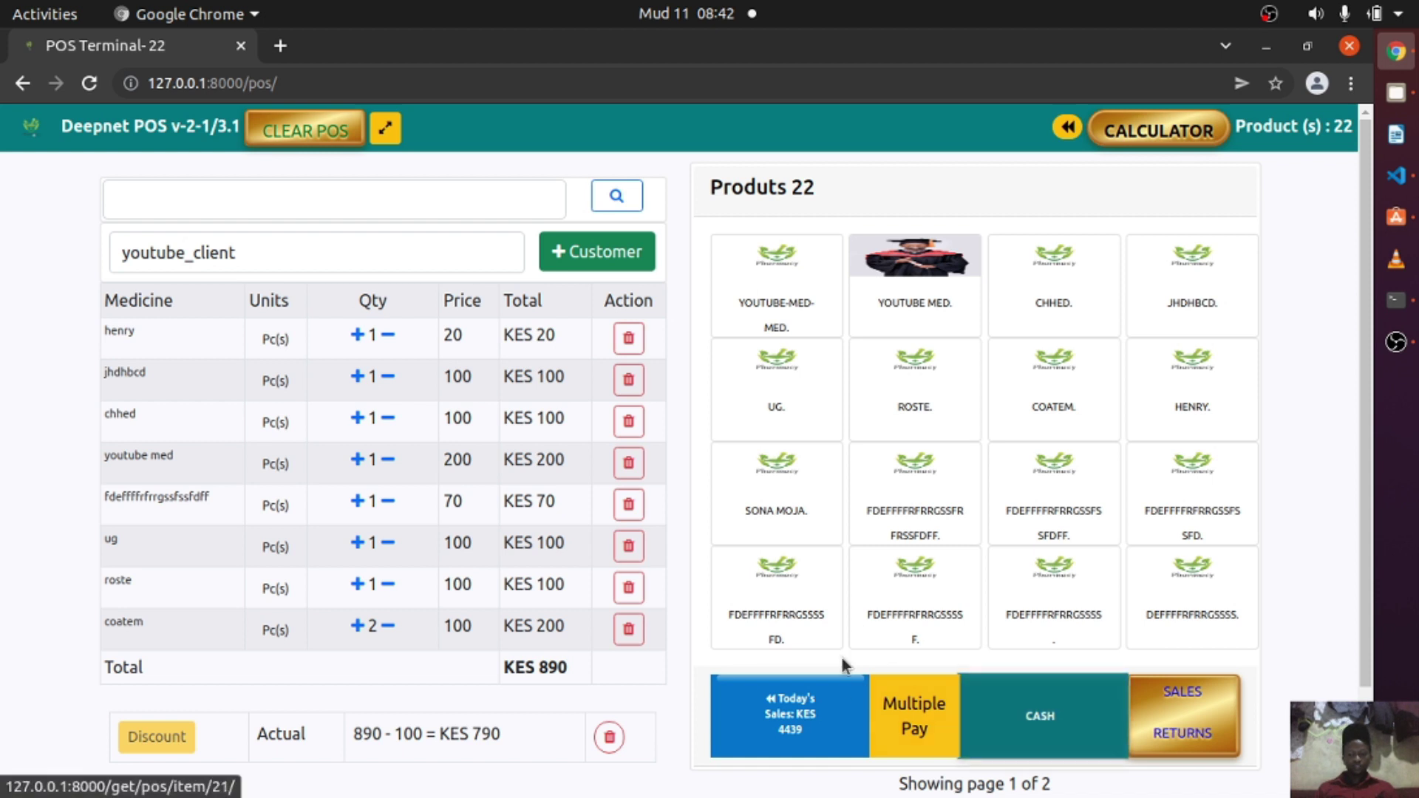
Open the Multiple Pay payment options and close them without submitting a payment.
left_click(914, 716)
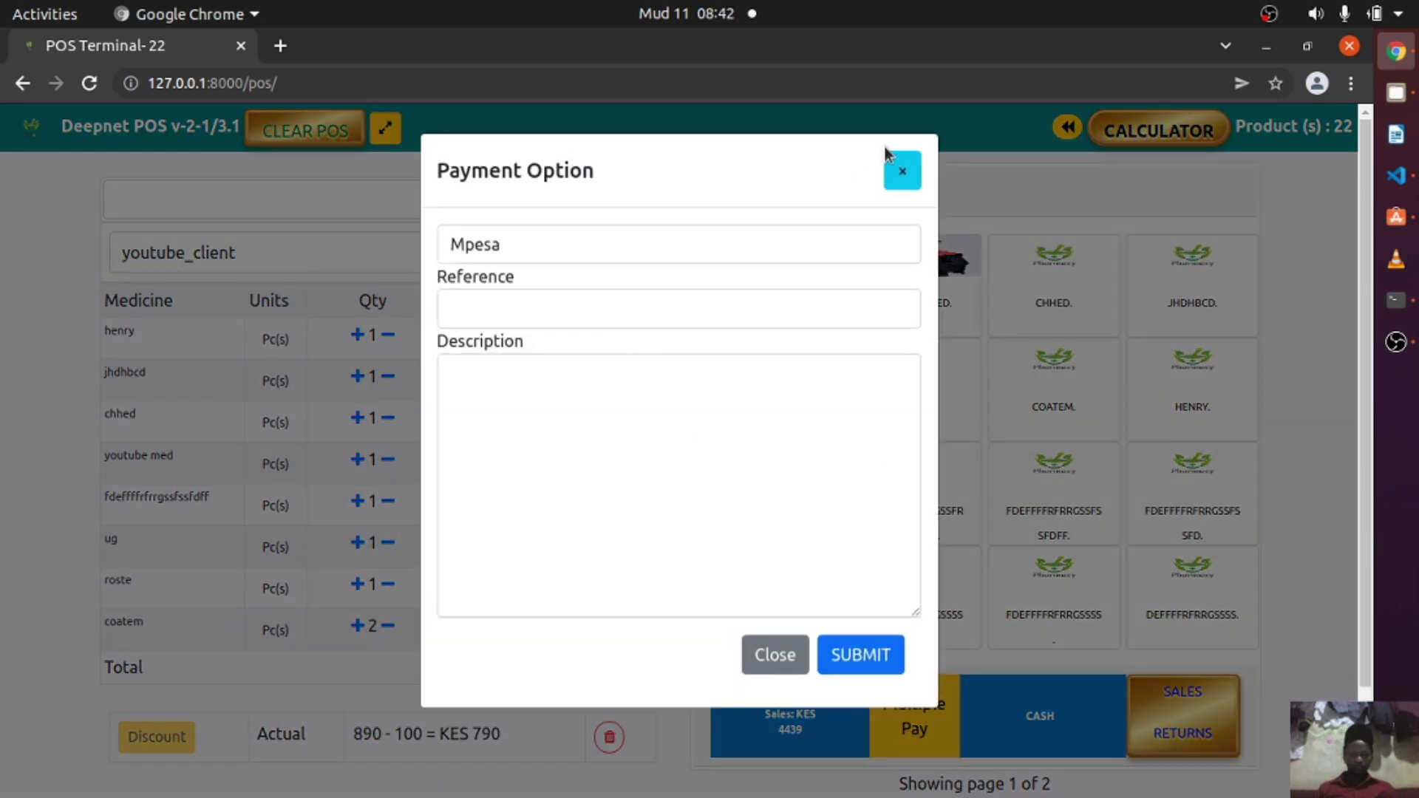
left_click(903, 171)
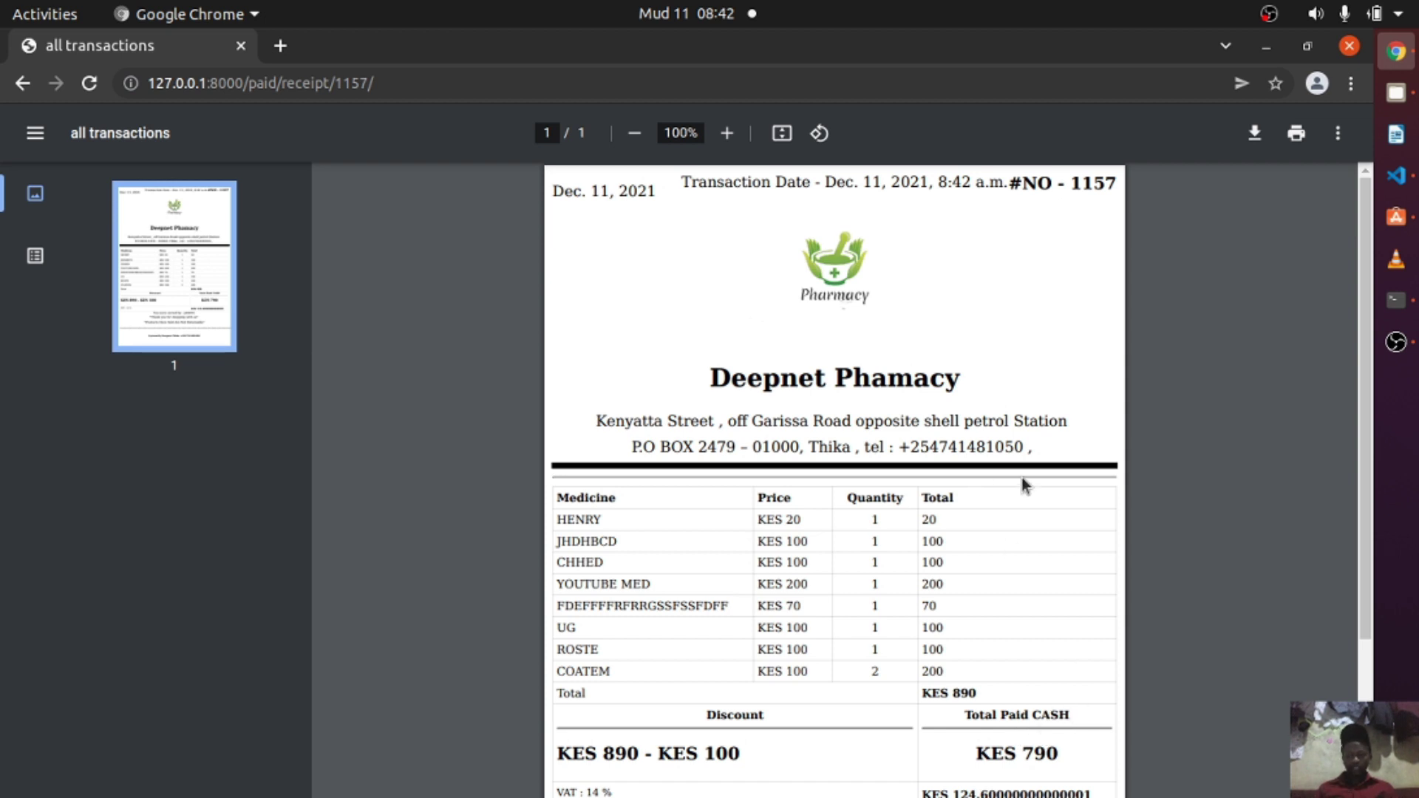
Examine the discount, amount paid and VAT on the cash sale's receipt, and return to the POS.
scroll(945, 686, "down", 1)
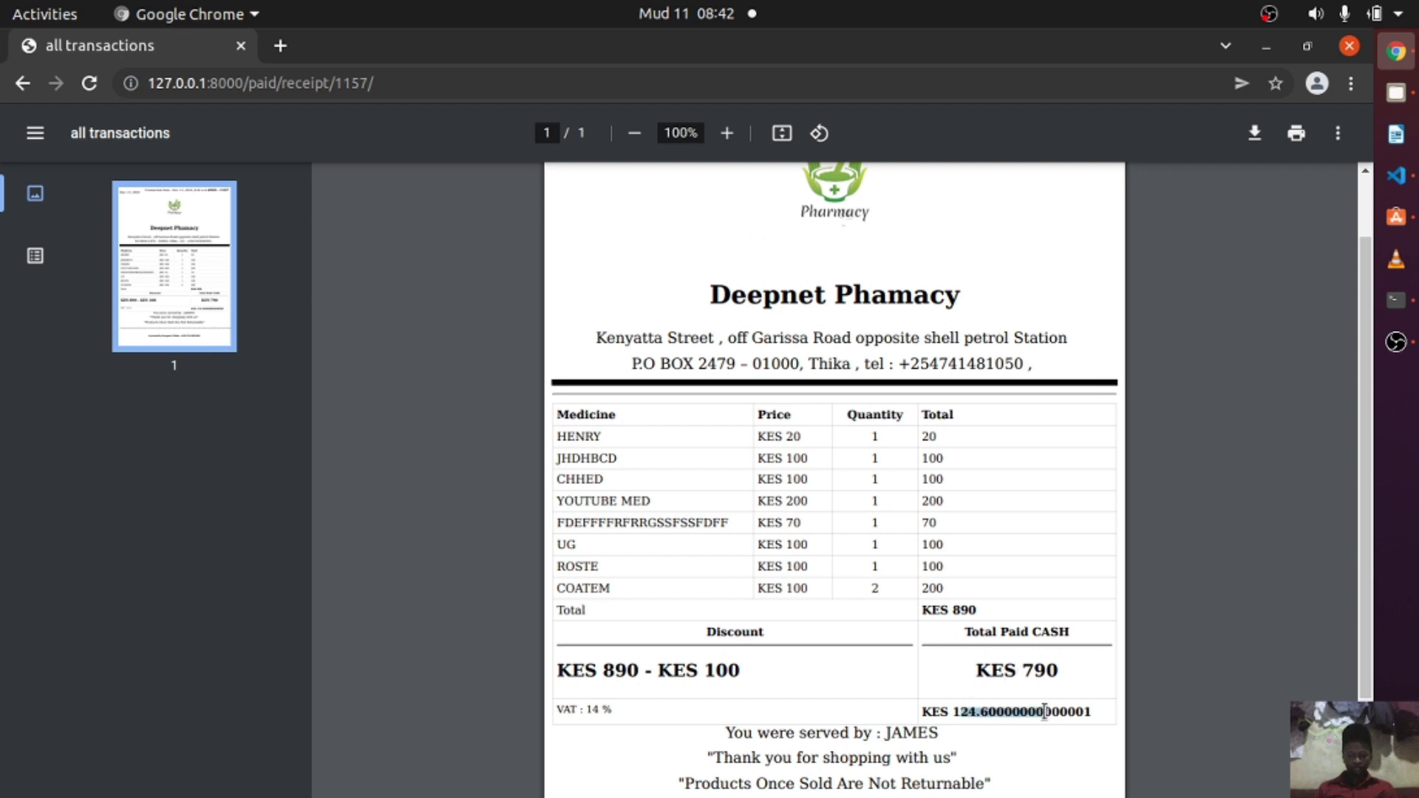
left_click(24, 82)
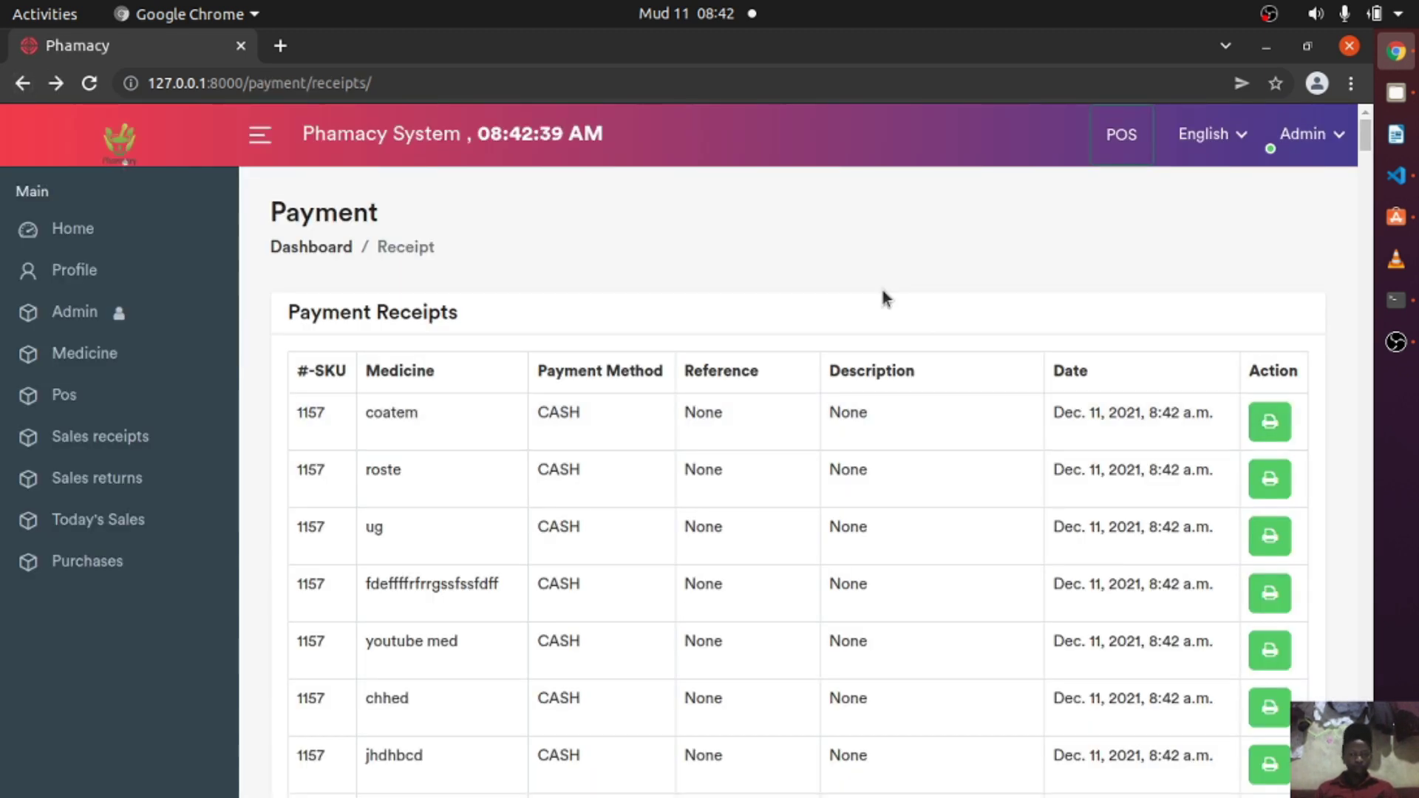
left_click(1121, 135)
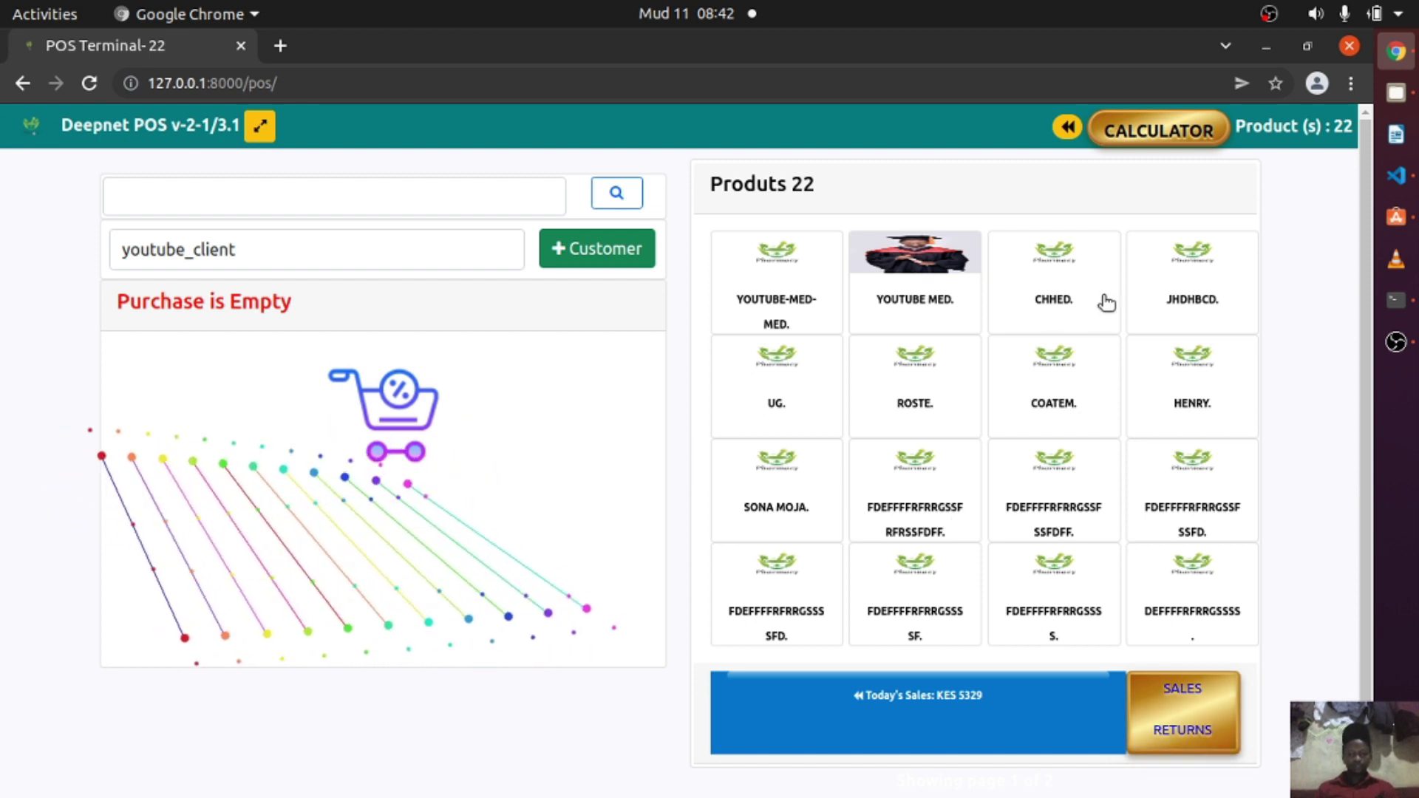
Open the sales return form and look up the latest cash sale's receipt number among the sales receipts.
left_click(1202, 694)
left_click(370, 332)
left_click_drag(475, 307, 254, 309)
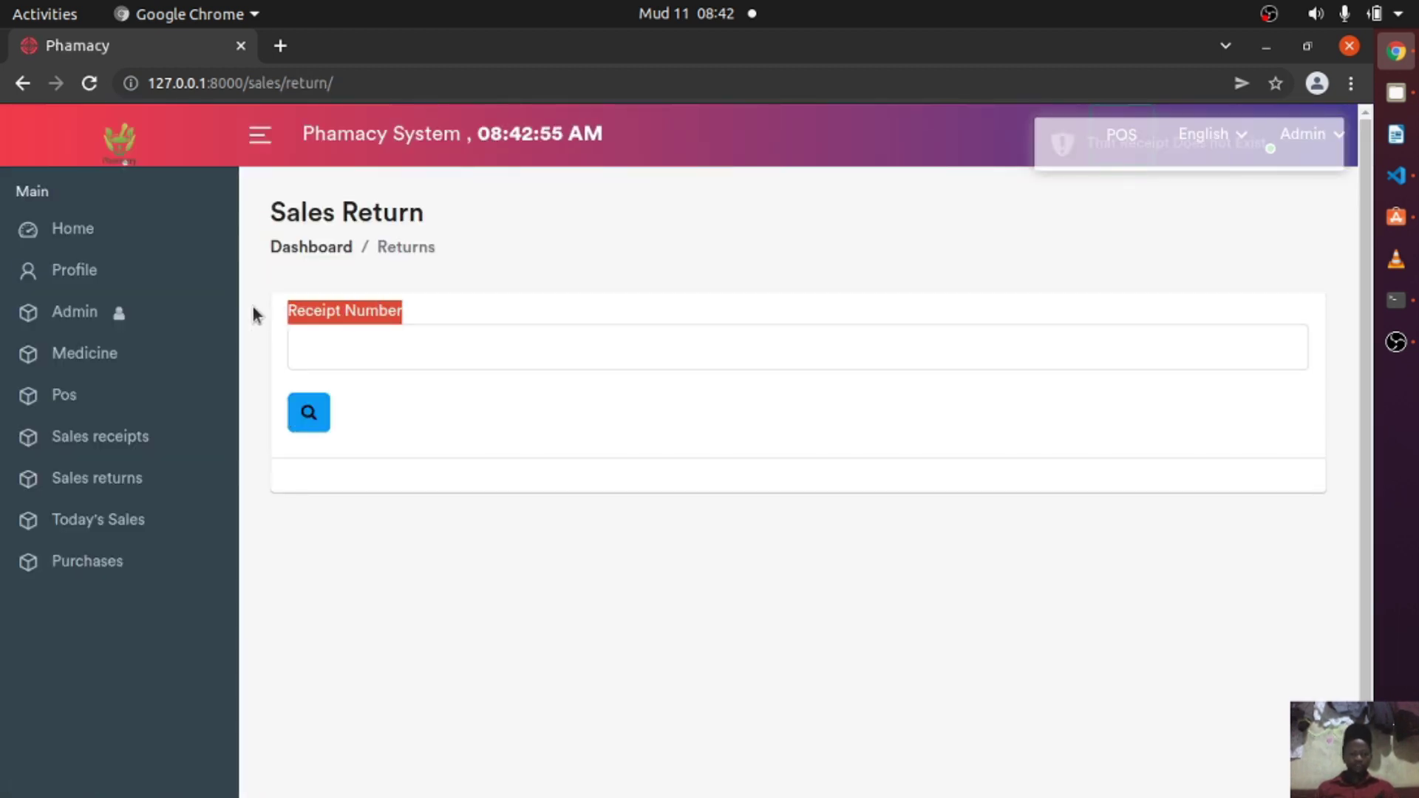
left_click(374, 347)
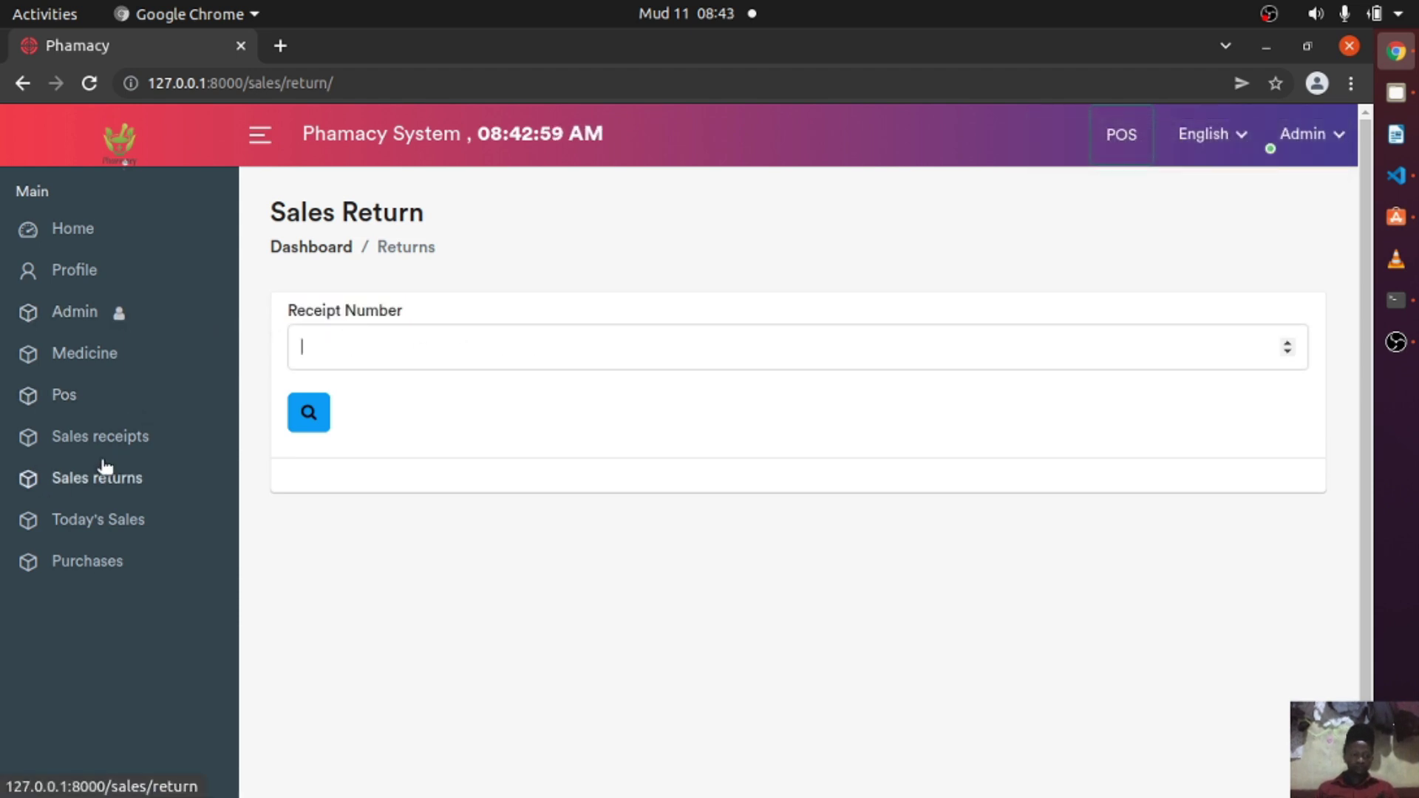
left_click(76, 443)
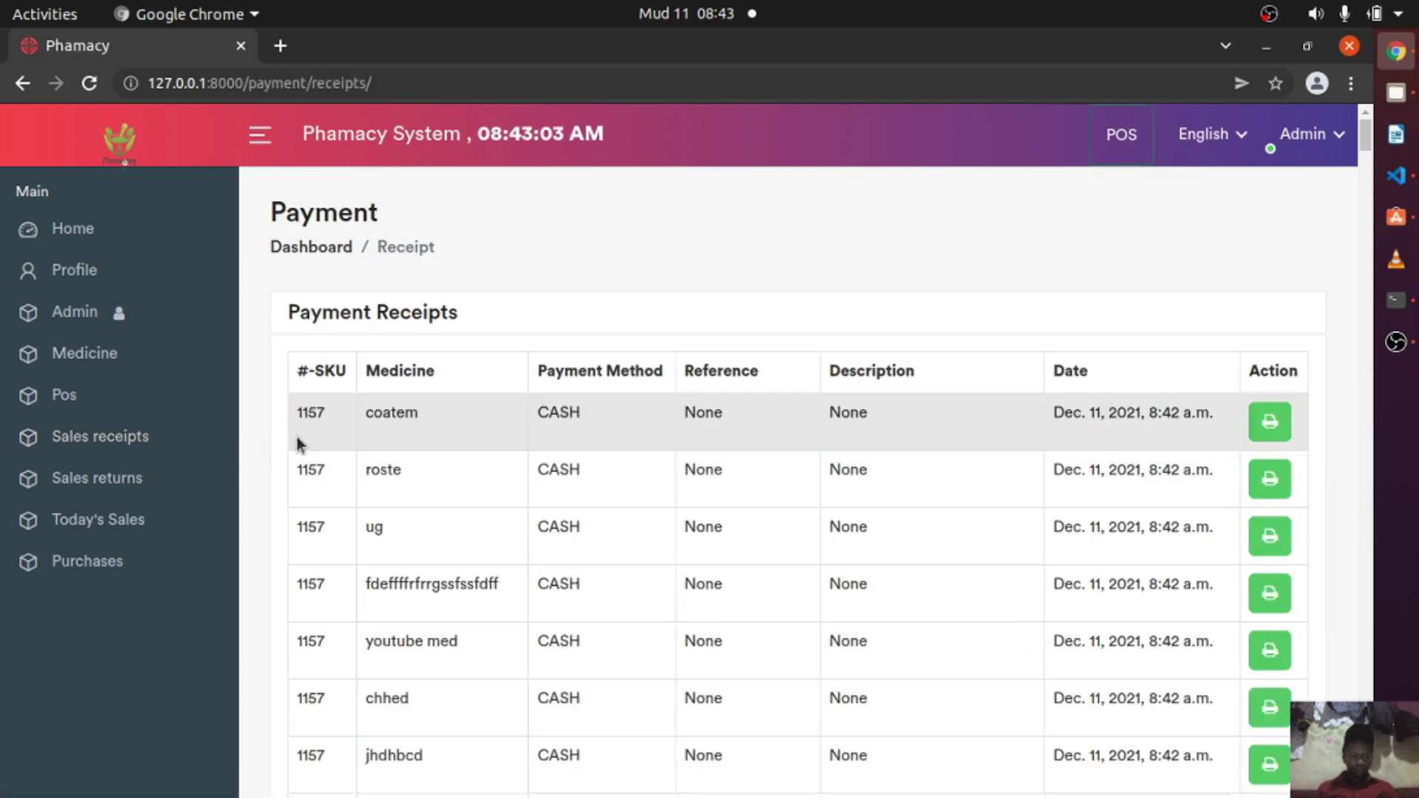
double_click(303, 420)
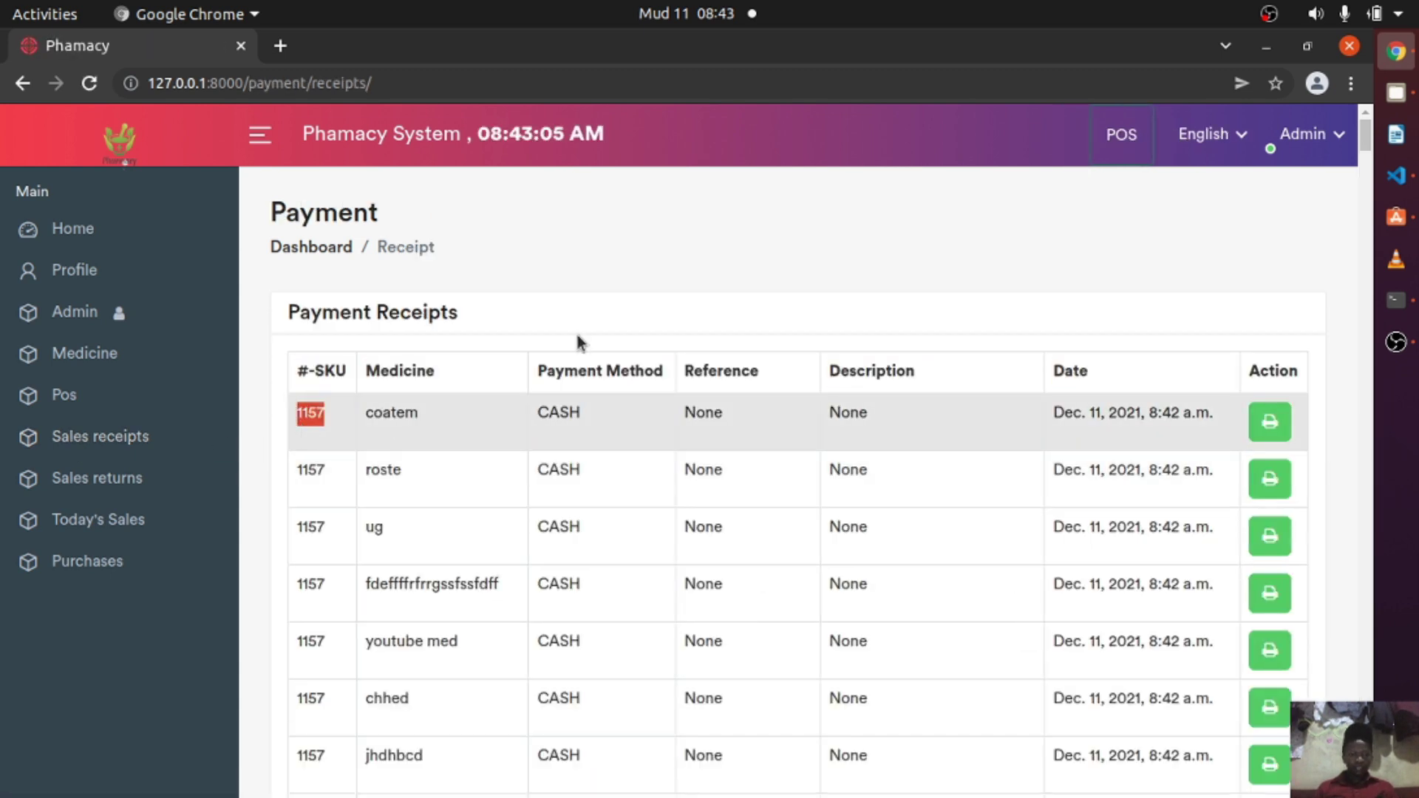
Reopen sales returns from the POS and search by the latest cash sale's receipt number.
left_click(1121, 135)
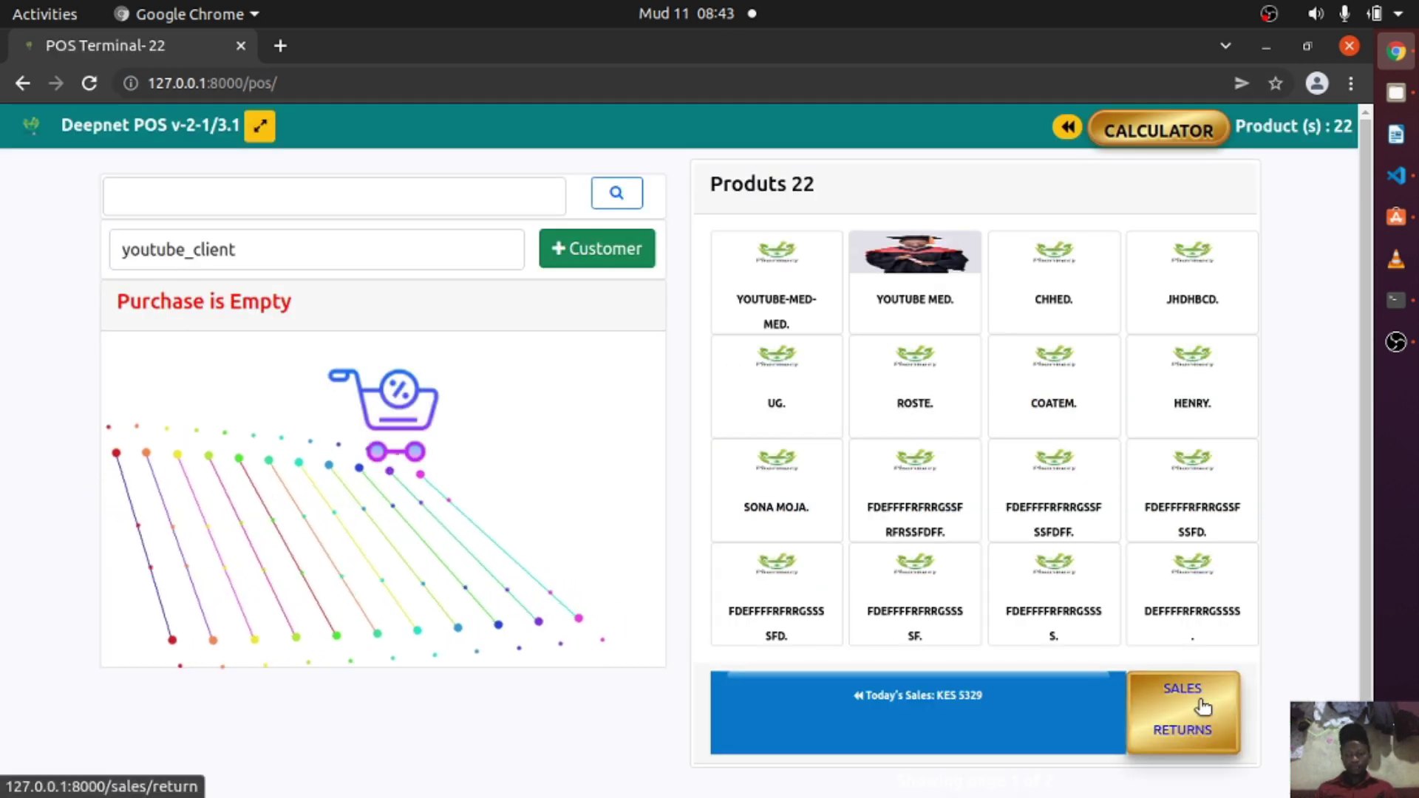
left_click(1187, 711)
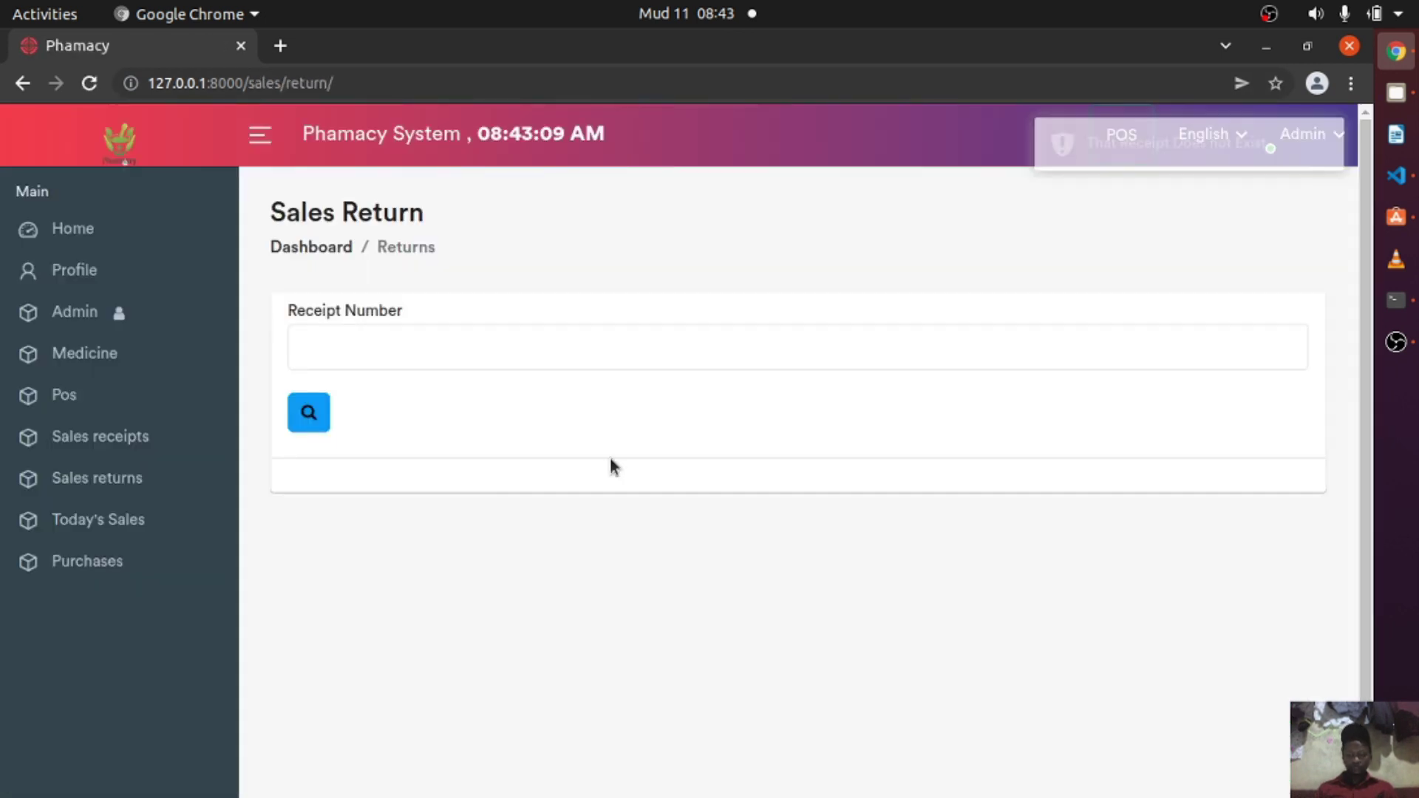
left_click(408, 354)
type("11")
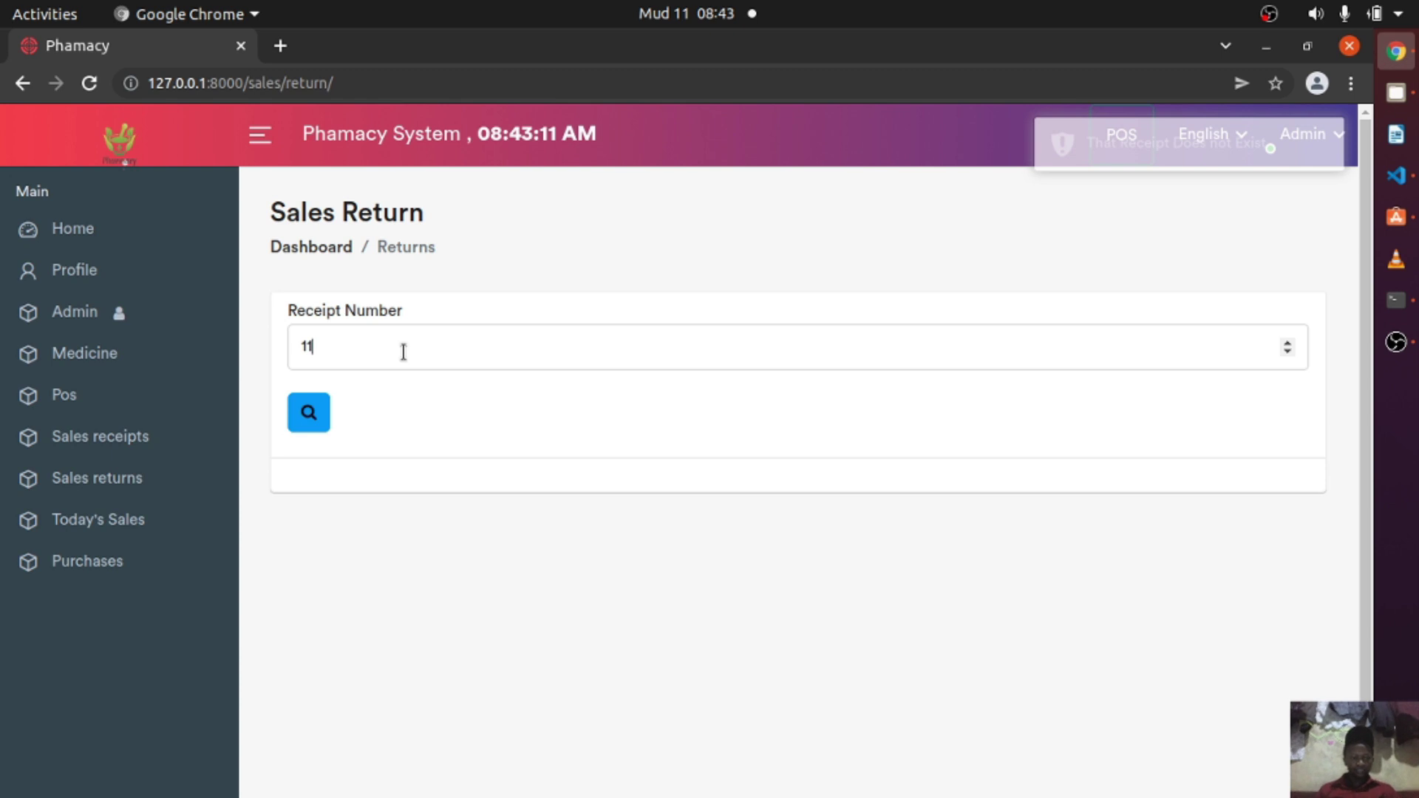
type("57")
left_click(311, 407)
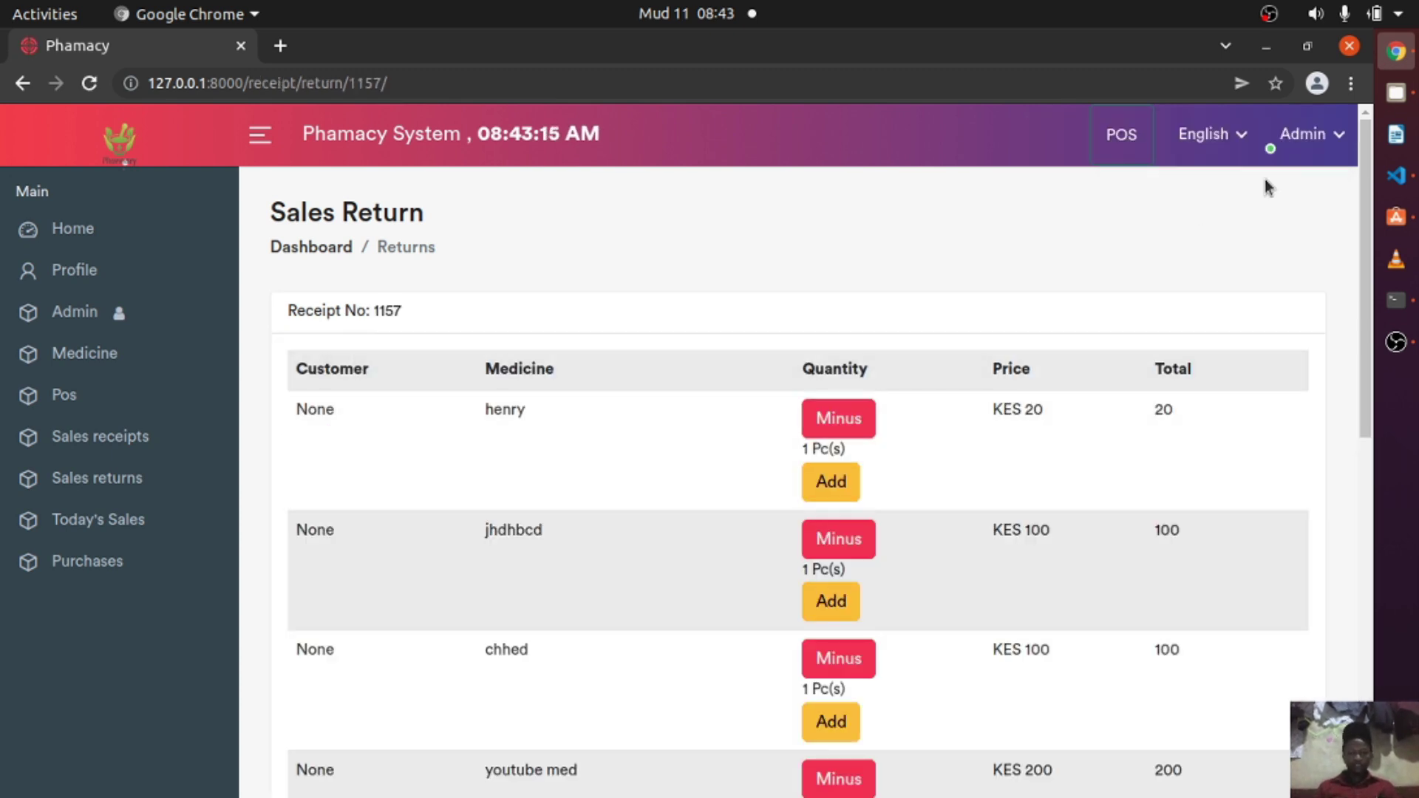
Return the single units of henry and chhed on the receipt to the store.
left_click_drag(1366, 174, 1297, 90)
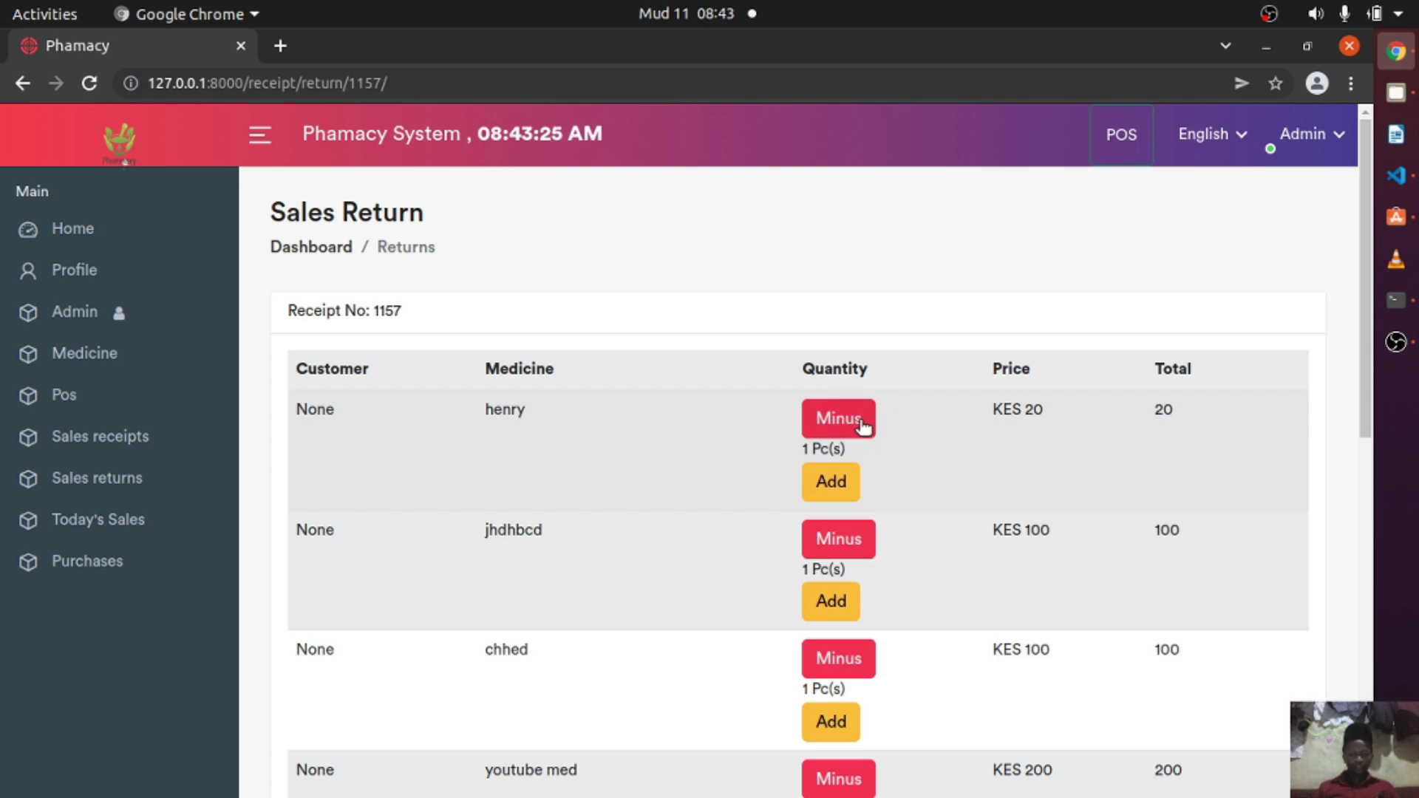
left_click(861, 425)
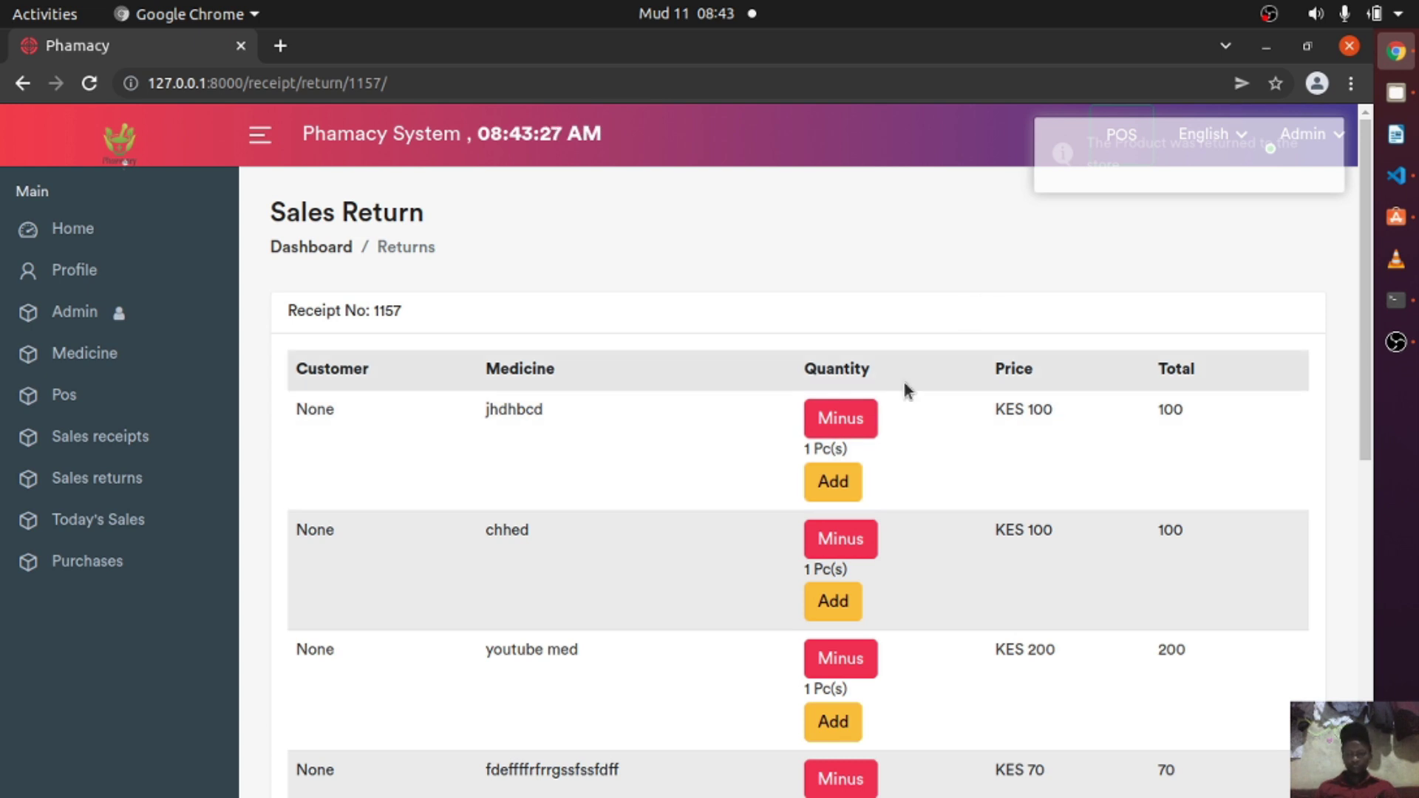
scroll(921, 497, "down", 1)
left_click(833, 497)
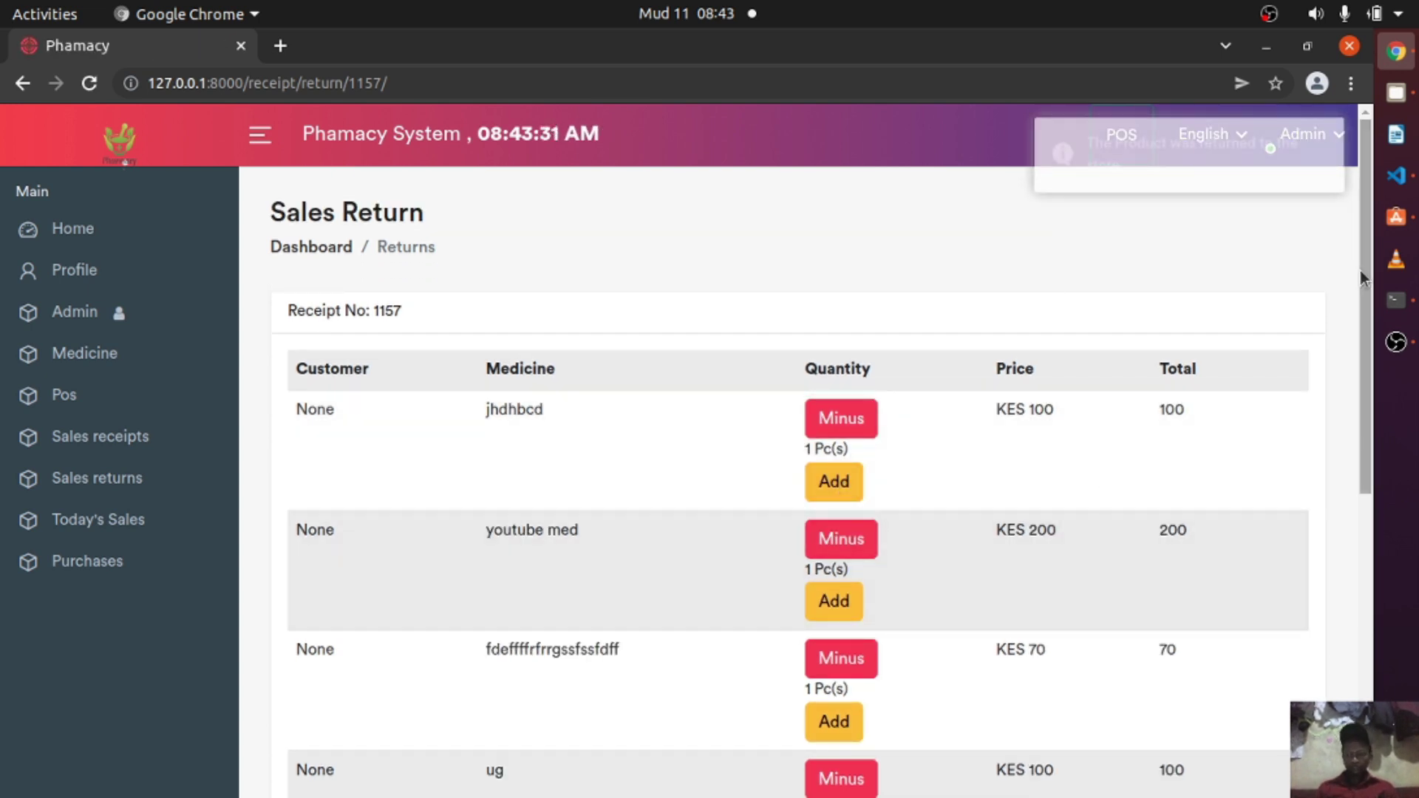
Complete the sales return and examine the updated receipt's medicines, total, discount and VAT.
left_click_drag(1360, 271, 1355, 557)
scroll(1355, 557, "up", 10)
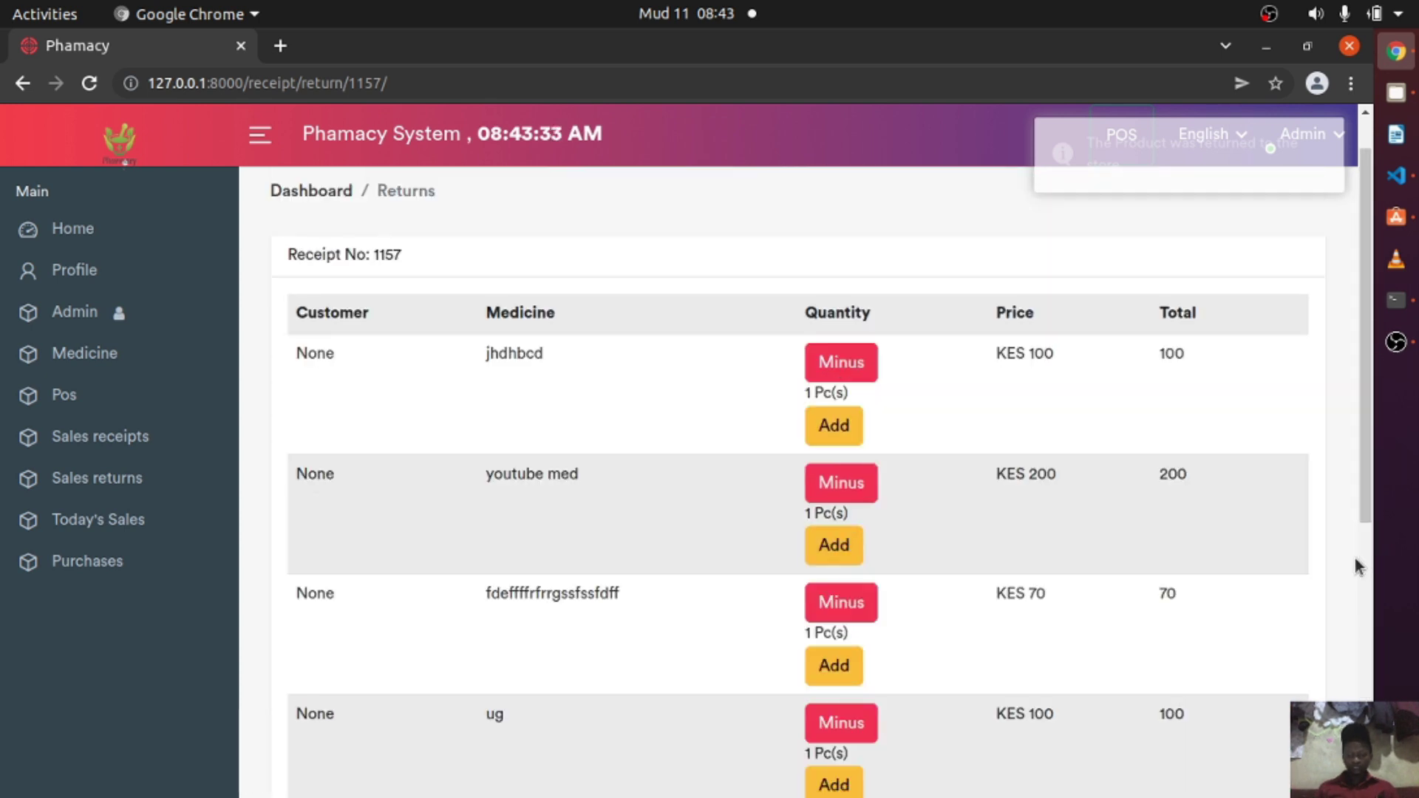
scroll(1355, 558, "down", 3)
left_click_drag(1367, 498, 1364, 680)
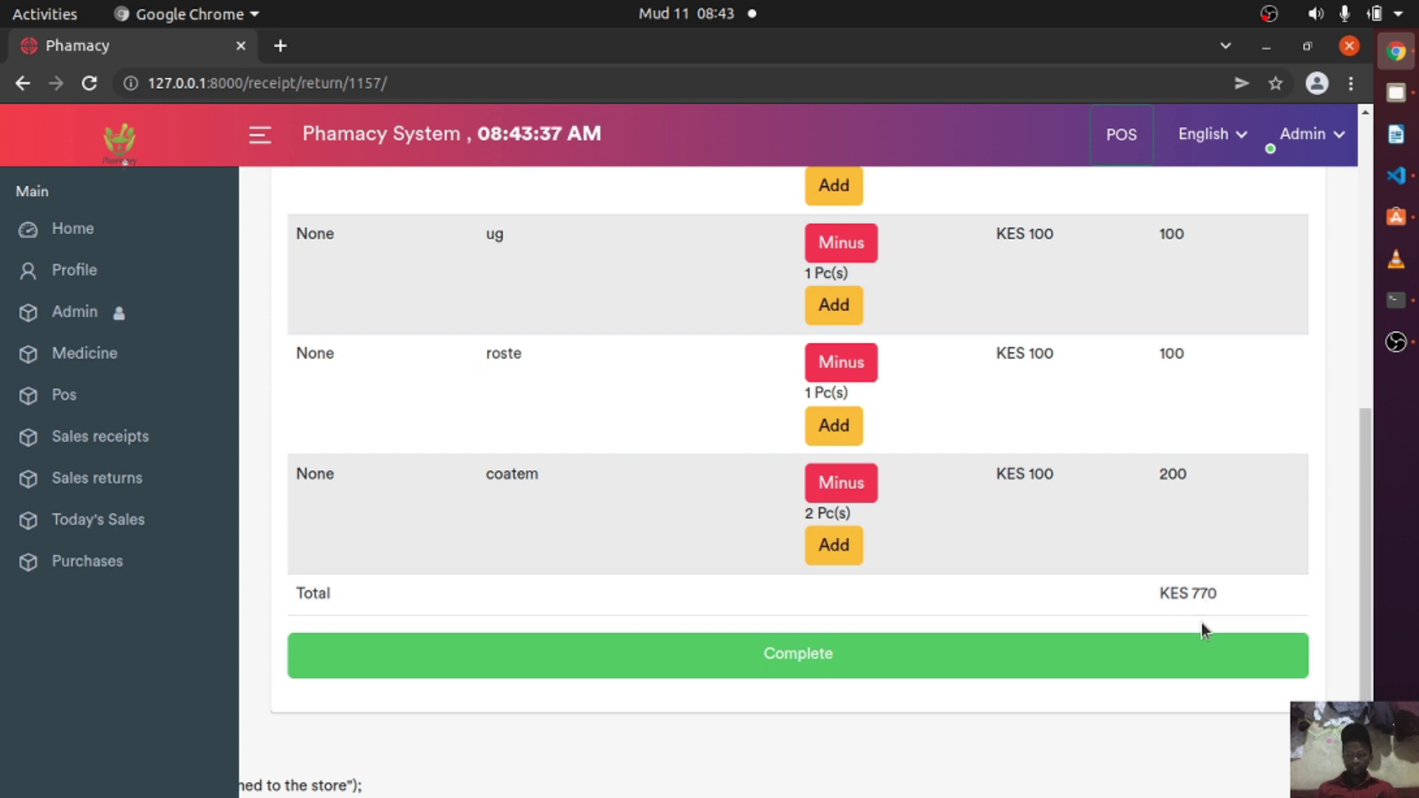
left_click(877, 660)
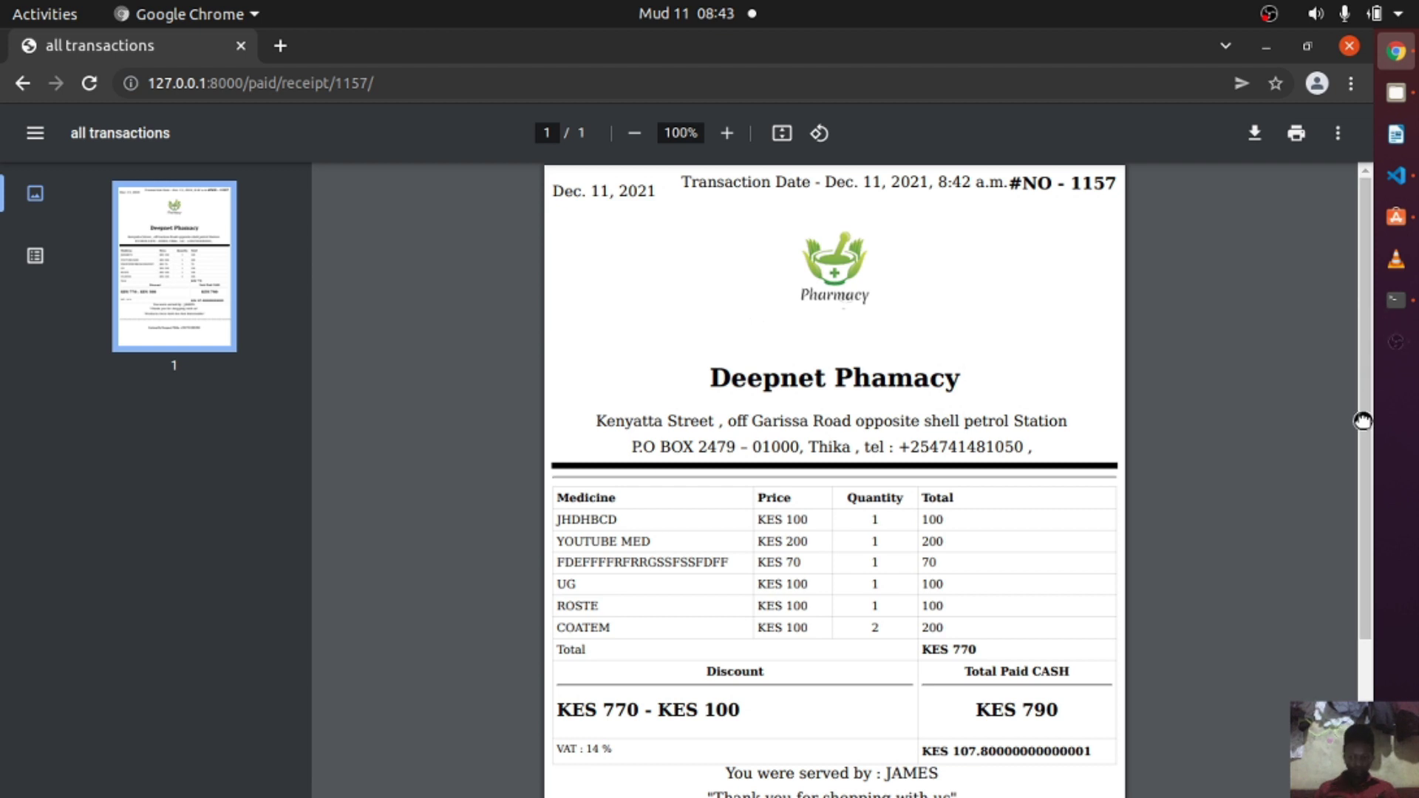
left_click_drag(1358, 380, 1235, 407)
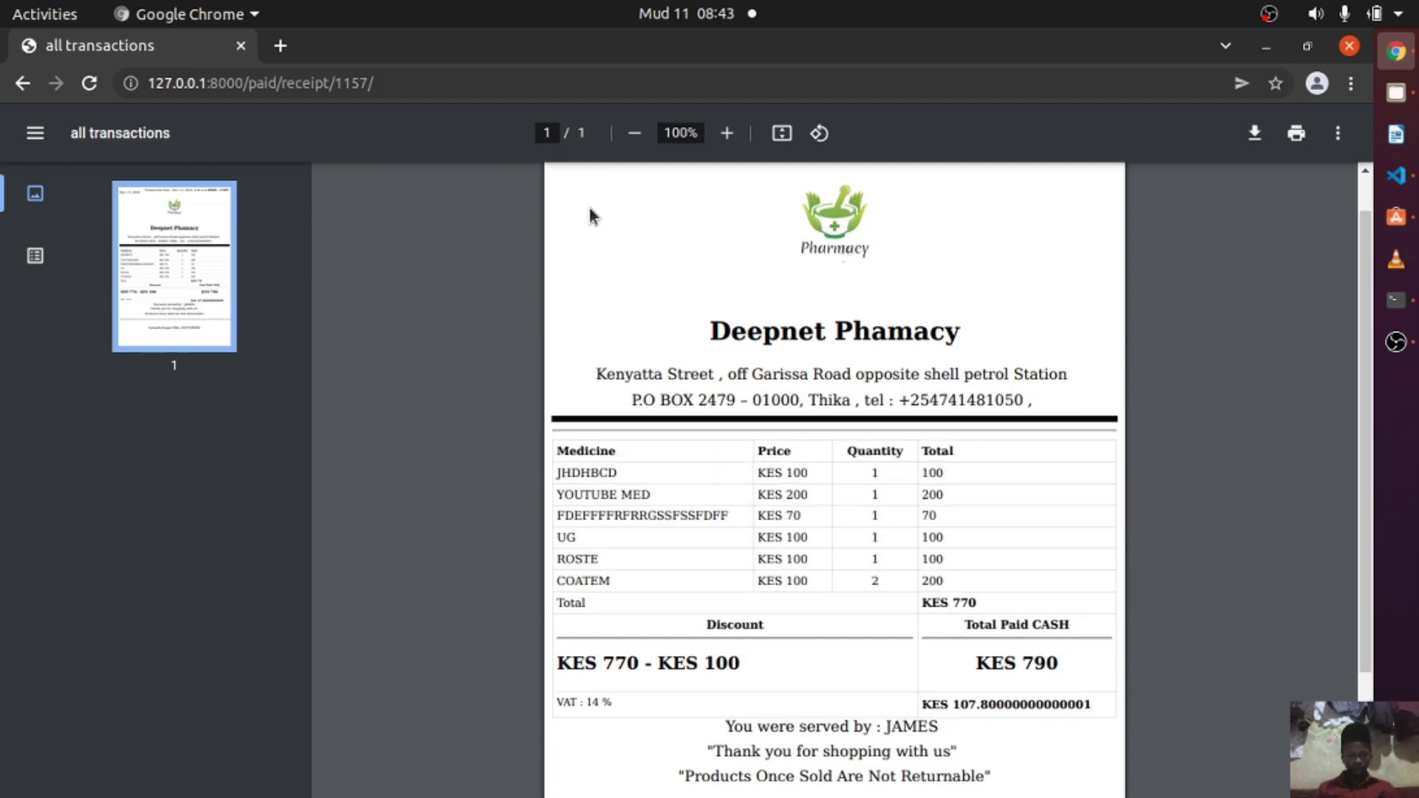
left_click(23, 84)
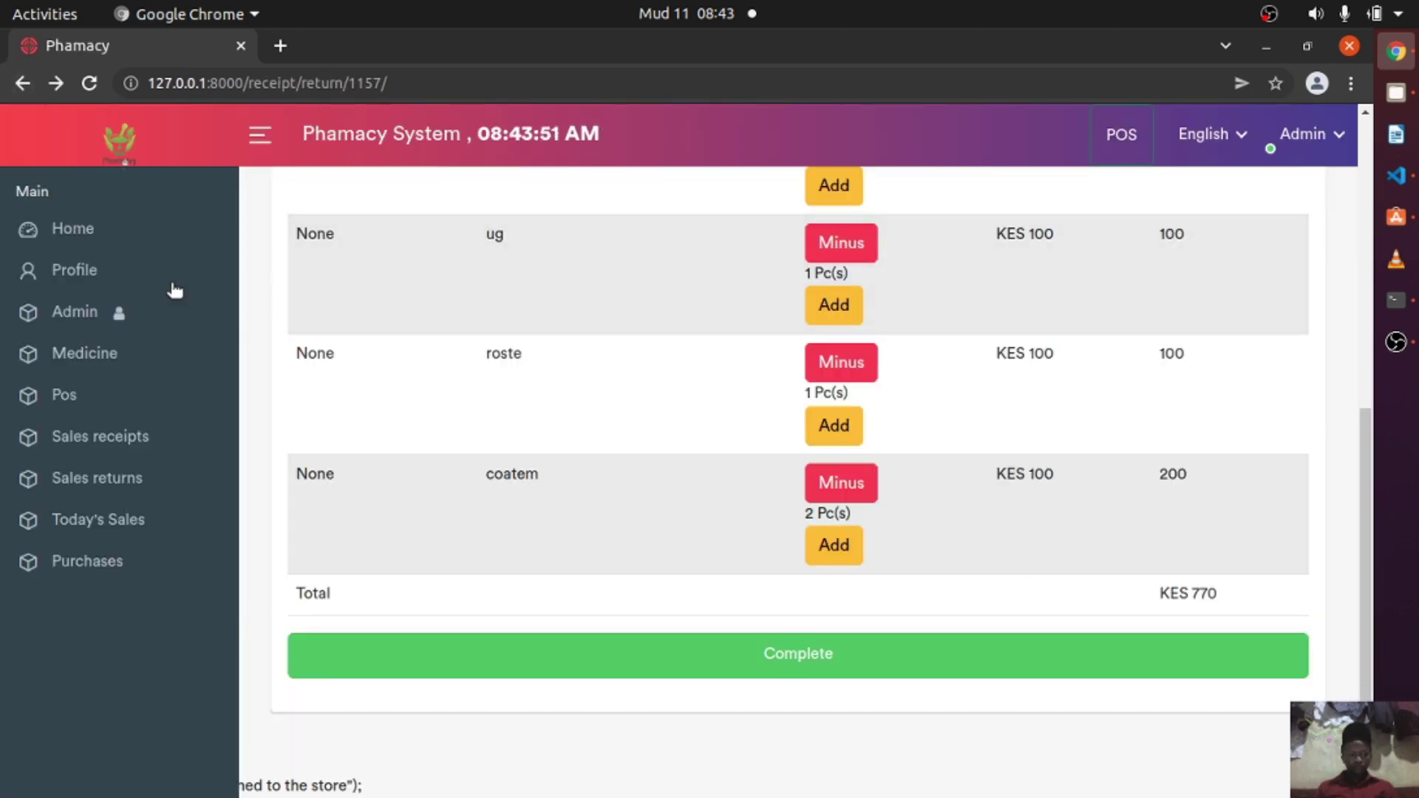
Open today's sales from the POS and examine the buying price total, selling price total and profit.
left_click(1111, 136)
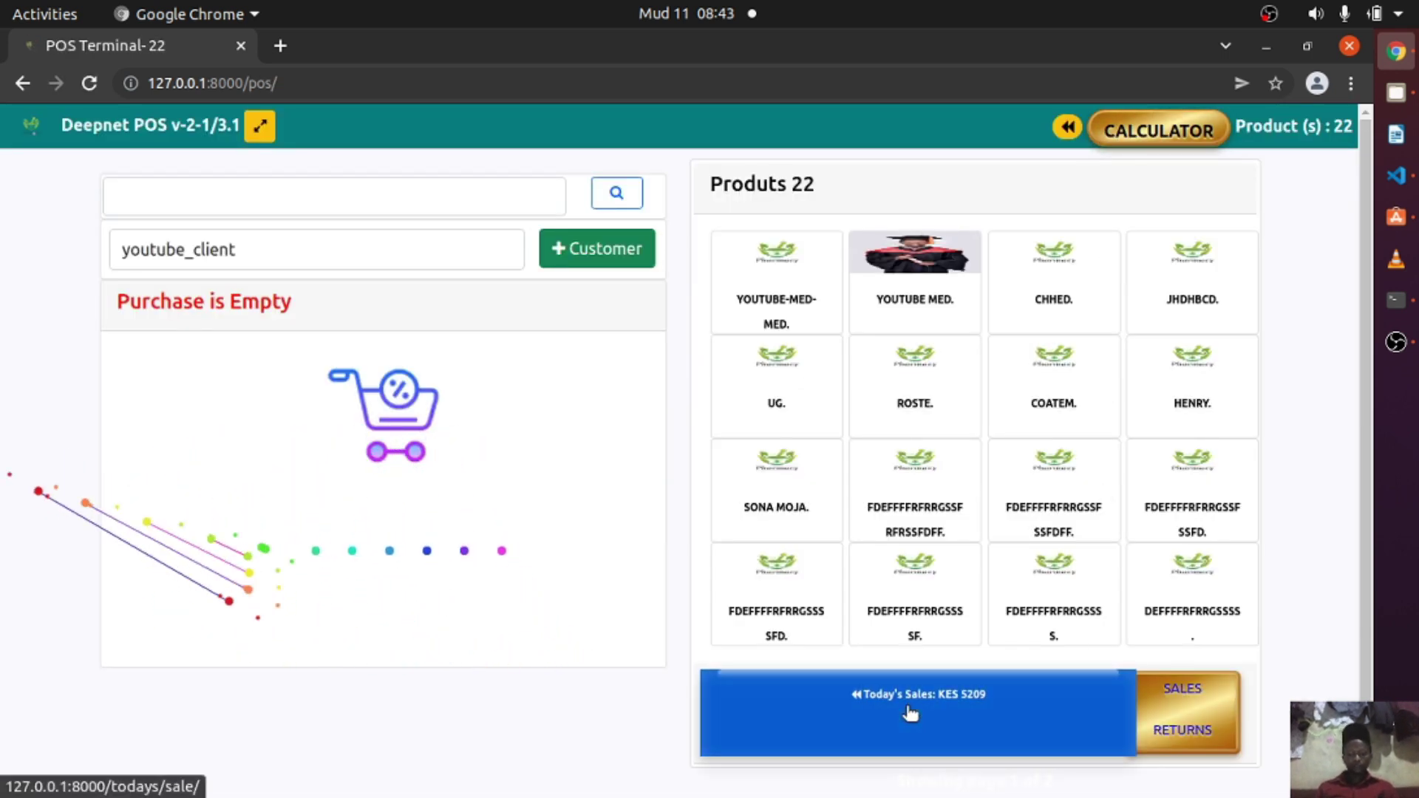
left_click(955, 706)
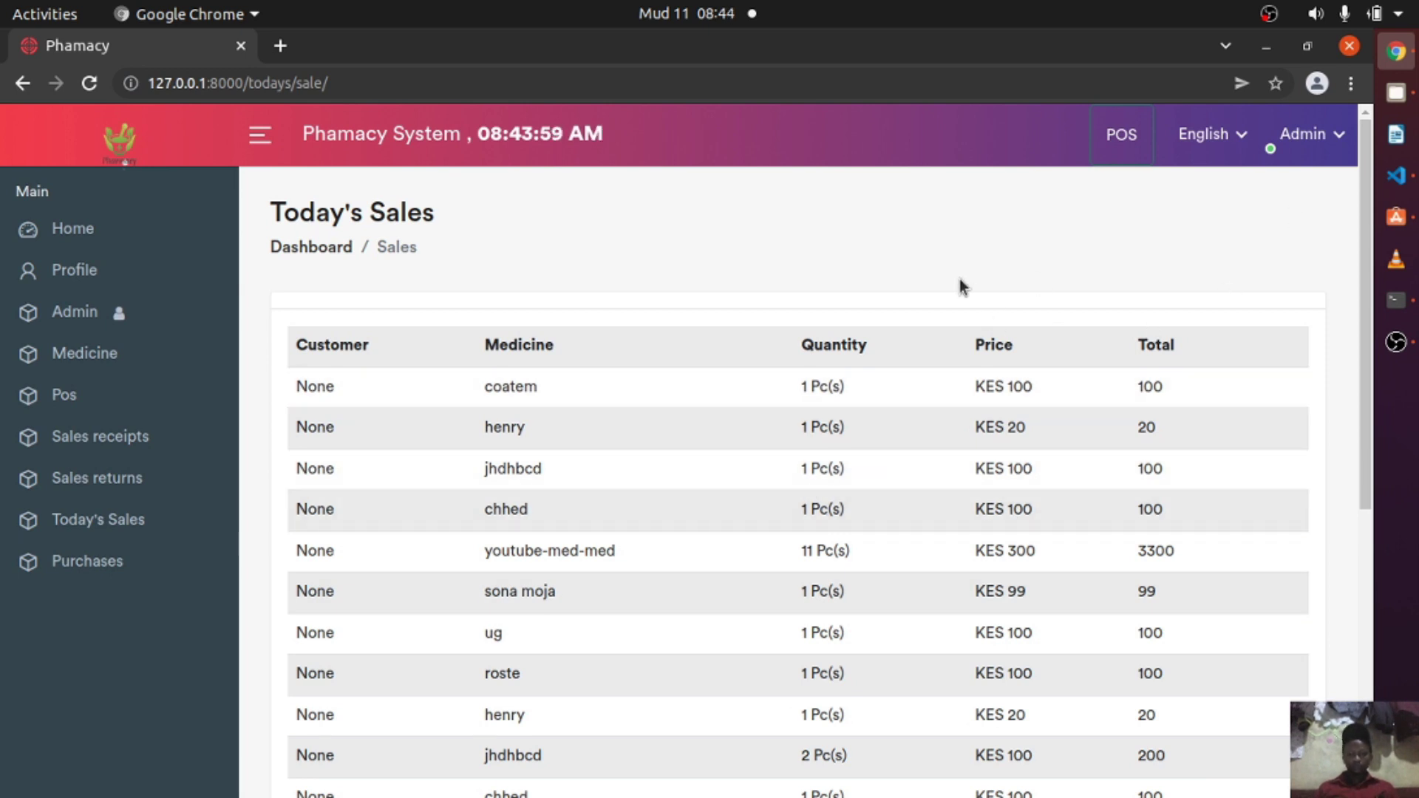
left_click_drag(1361, 210, 1390, 540)
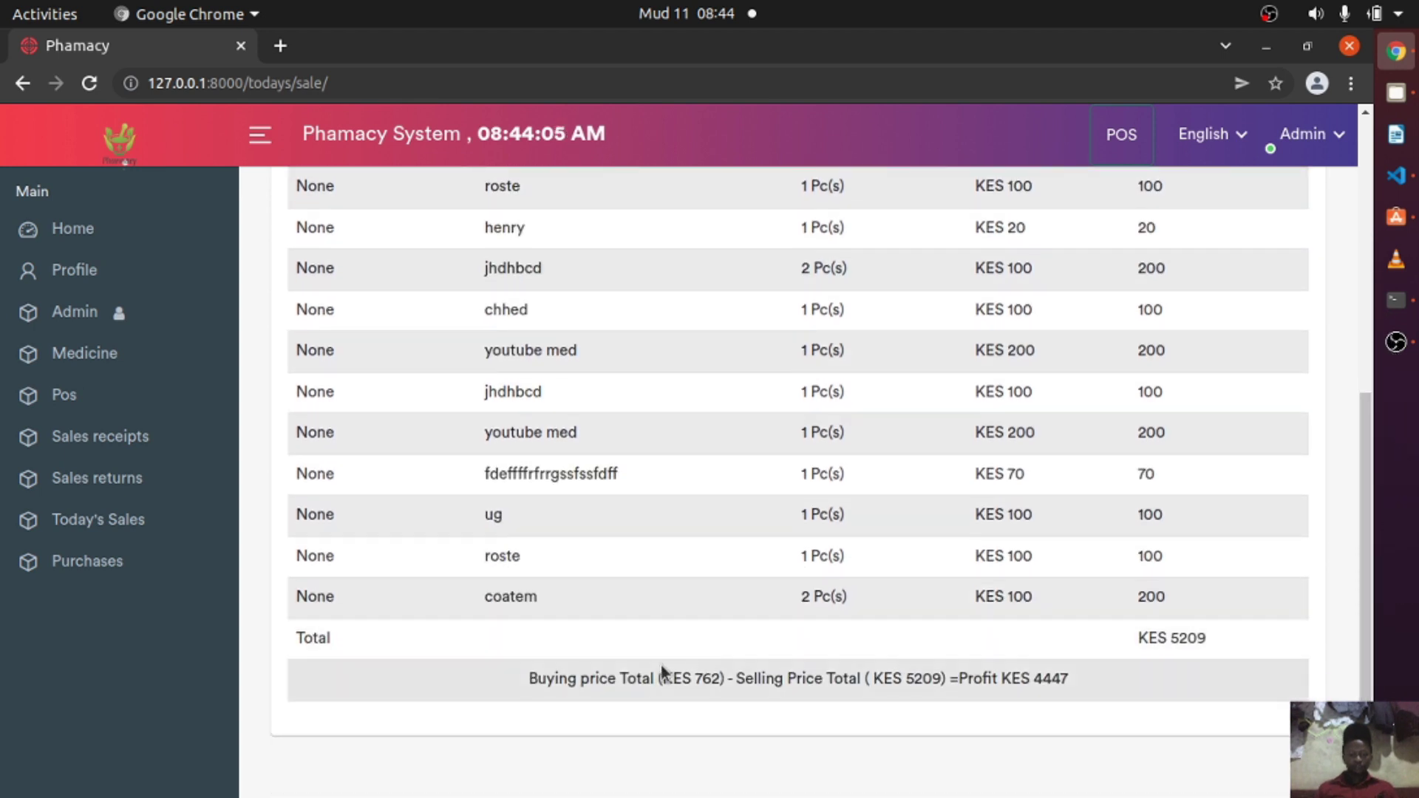
left_click_drag(682, 679, 761, 683)
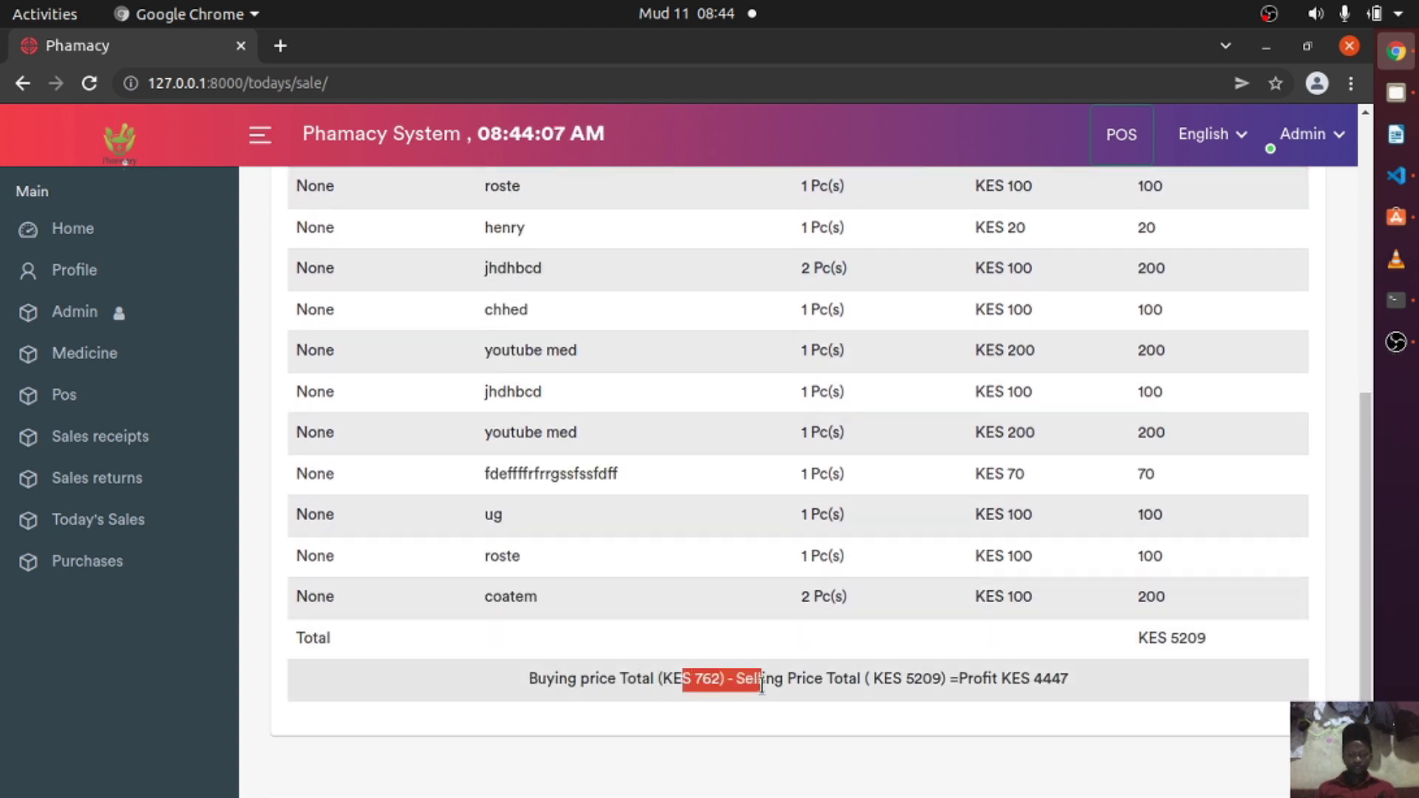
left_click(805, 690)
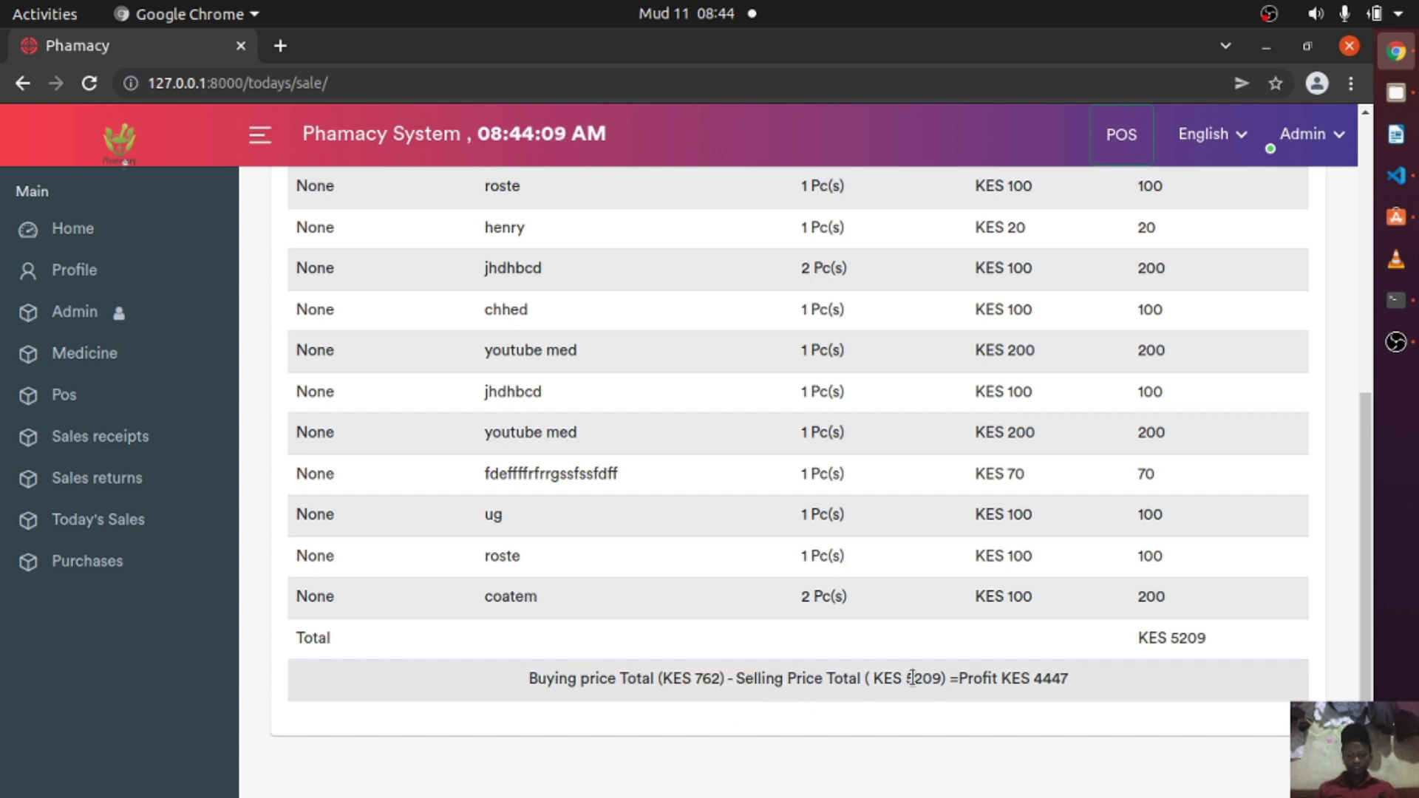
left_click_drag(991, 678, 1084, 677)
left_click(1091, 676)
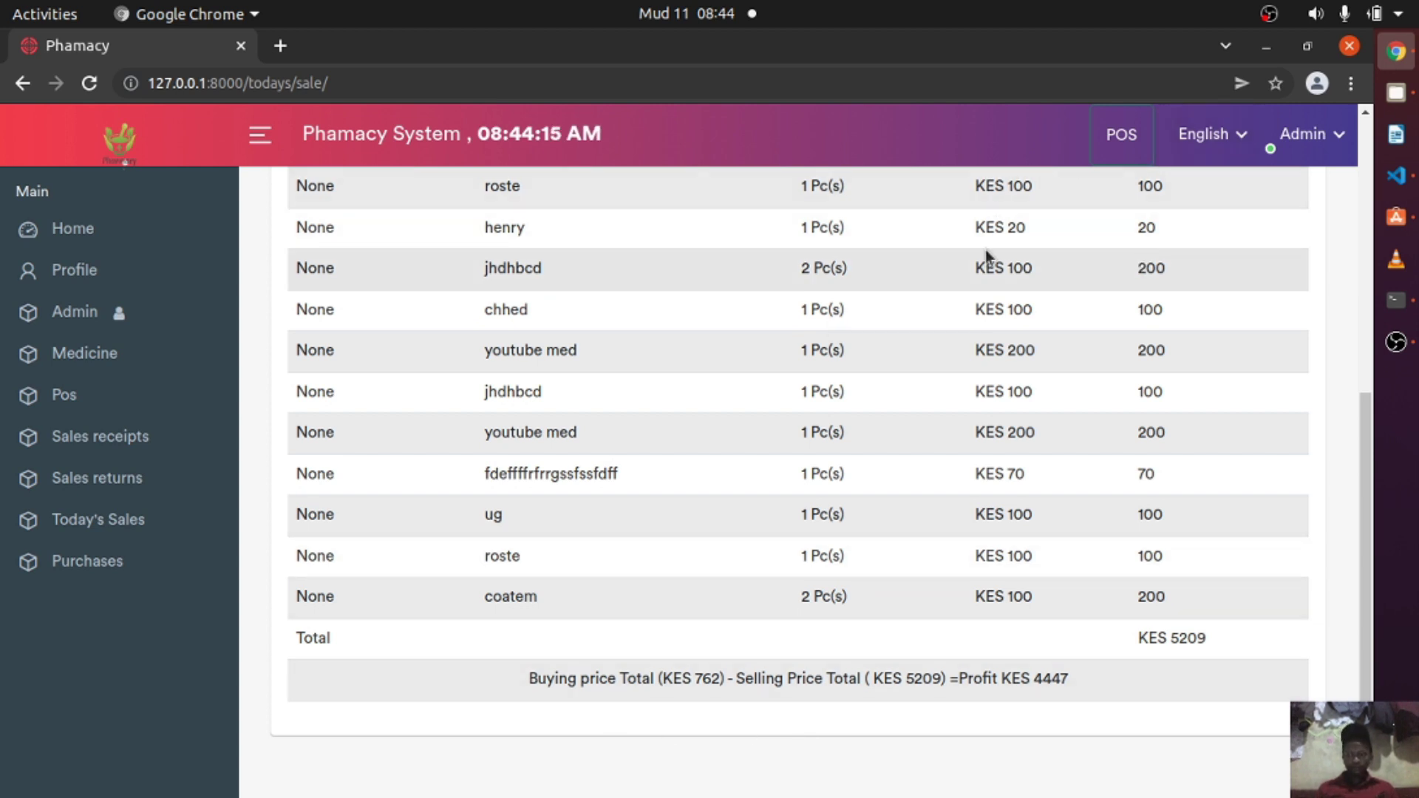
Add chhed to a new POS sale and clear the POS.
left_click(1121, 134)
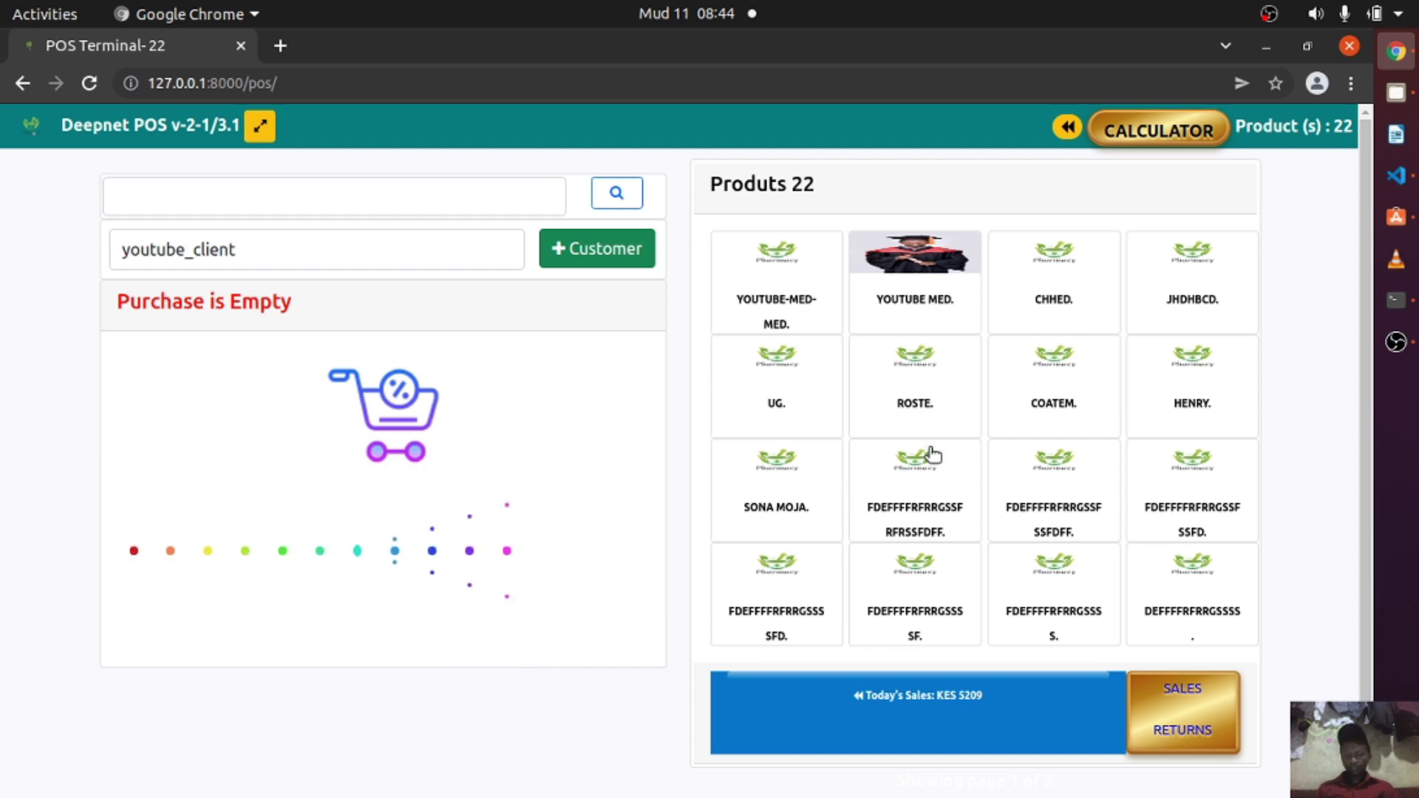
left_click(1053, 295)
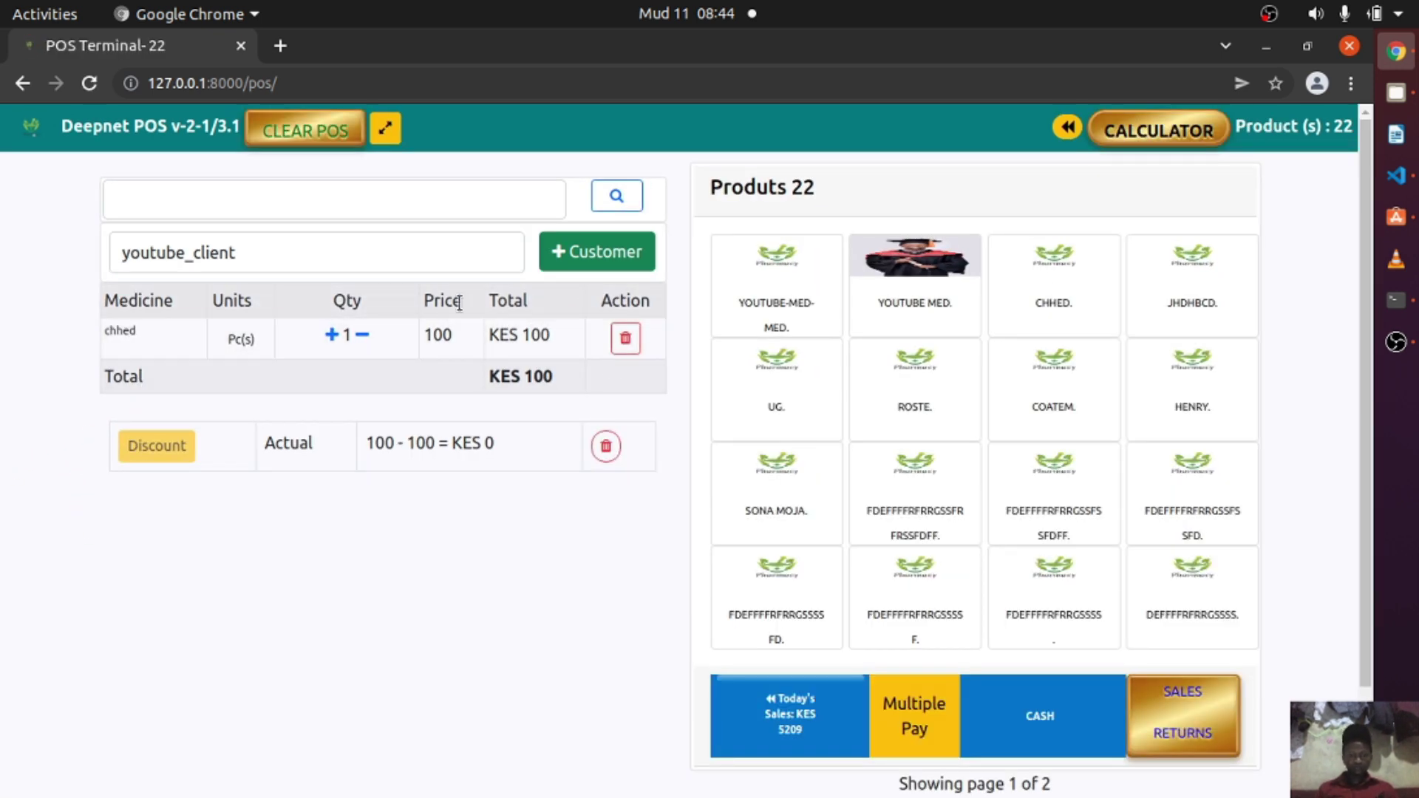
left_click(305, 137)
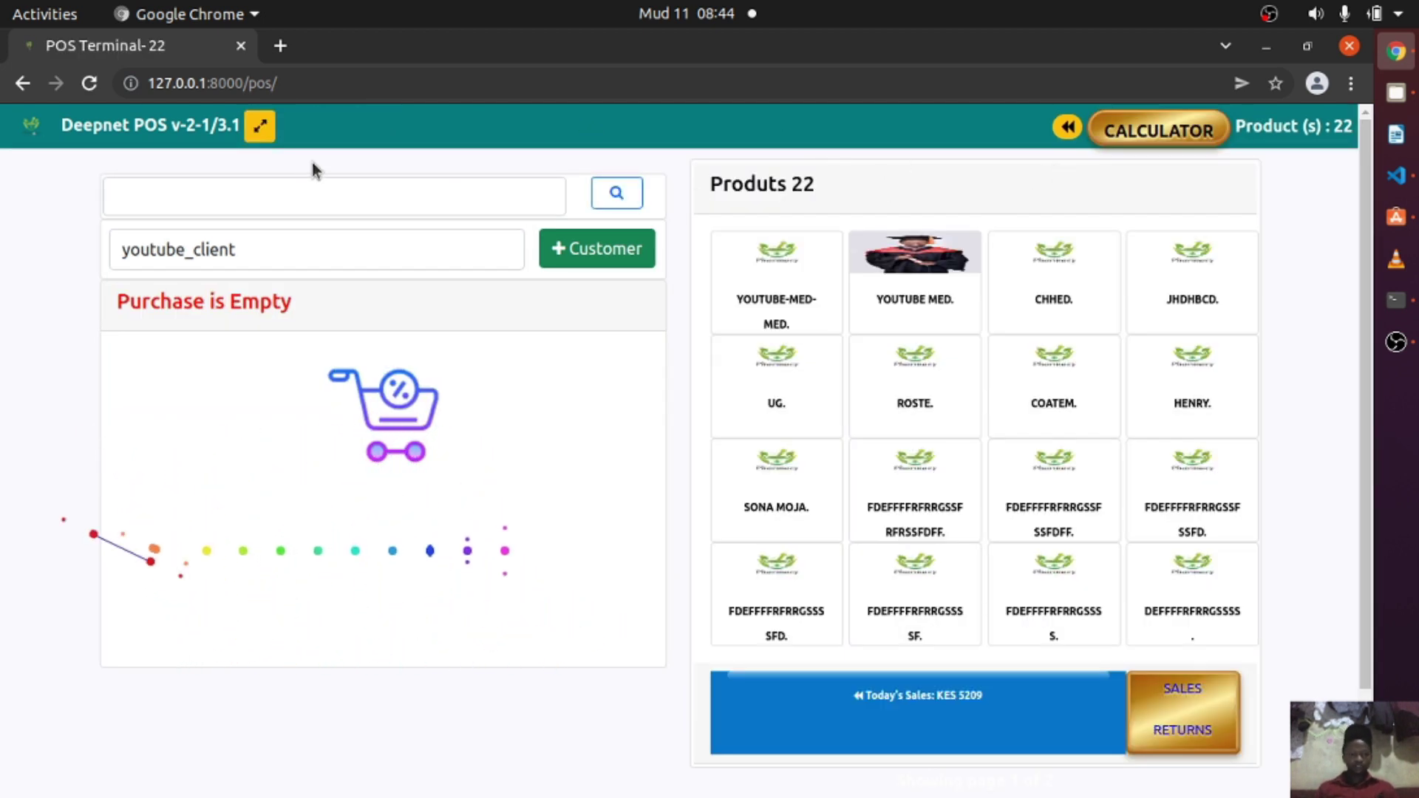
Switch the POS to full-screen view and back to the normal window.
left_click(268, 126)
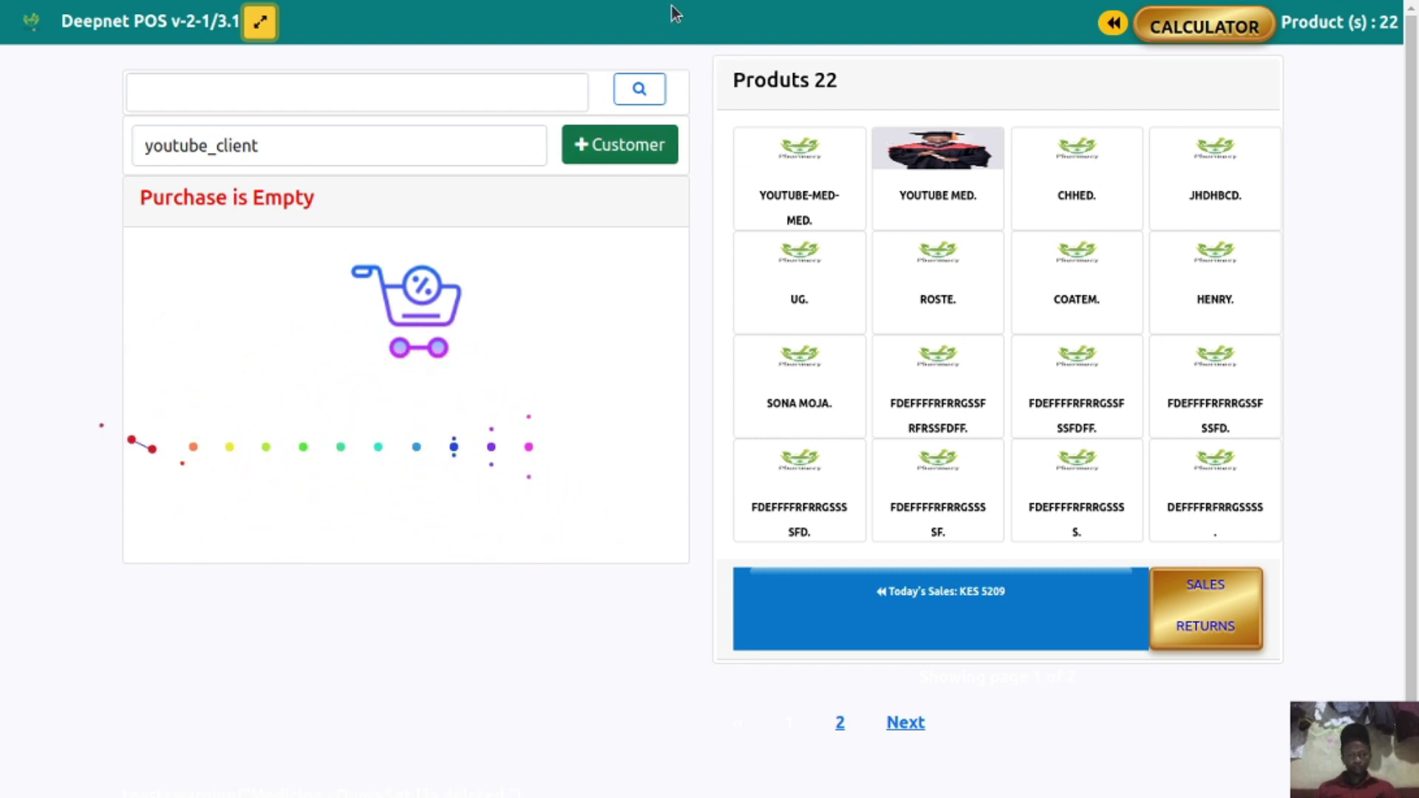
left_click(709, 72)
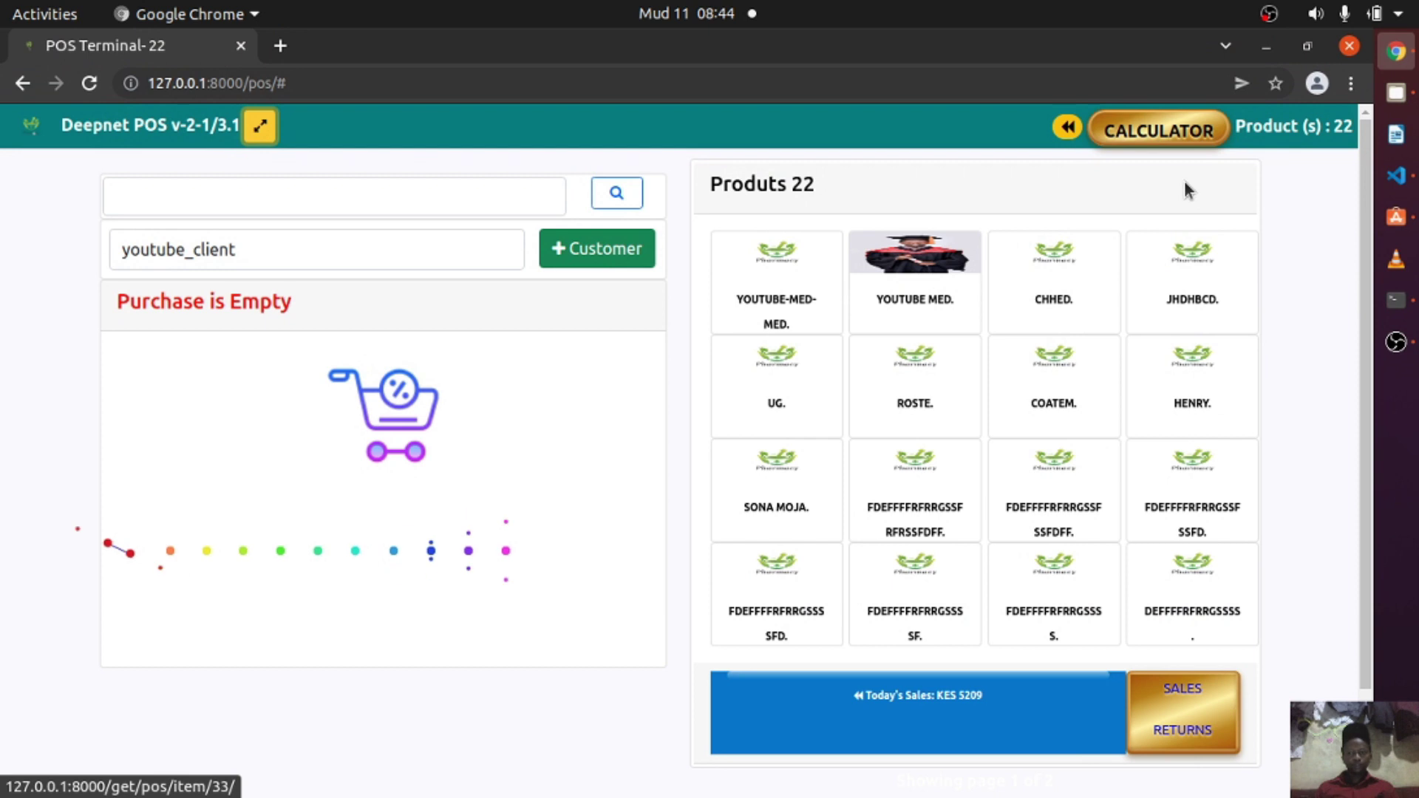
Leave the POS and look over the sales receipts and sales returns pages.
left_click(1068, 127)
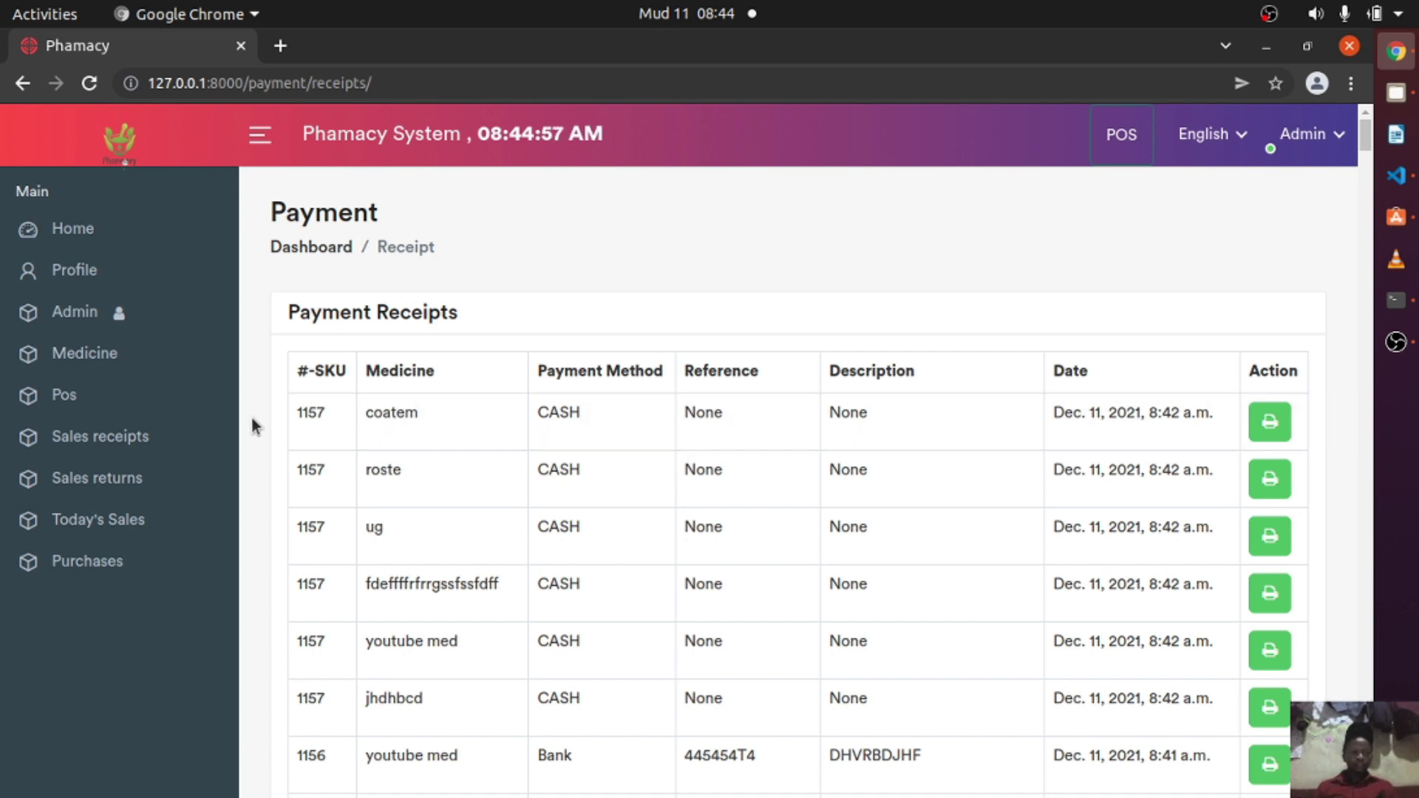
left_click(148, 476)
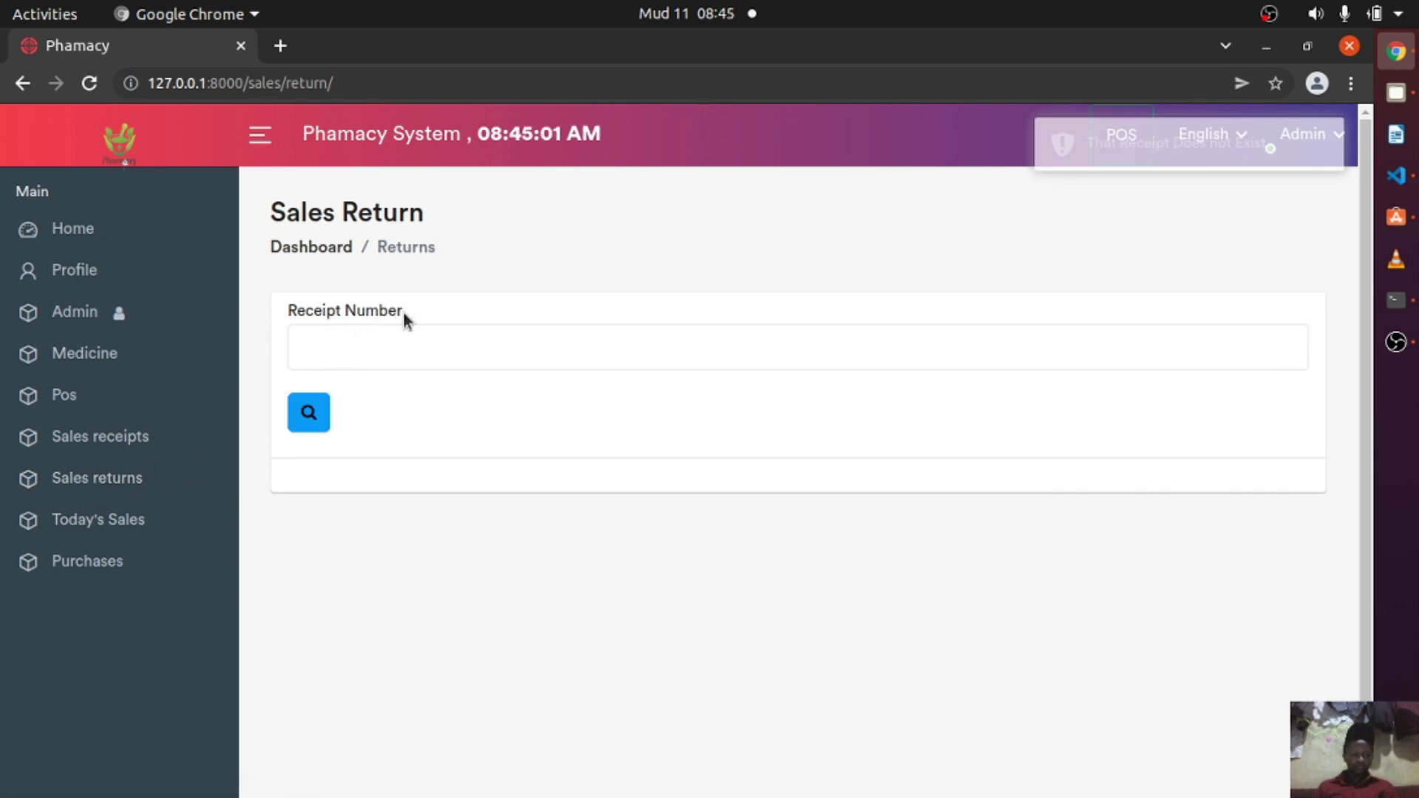
Open the purchases list and start a new purchase from the preselected supplier.
left_click(124, 561)
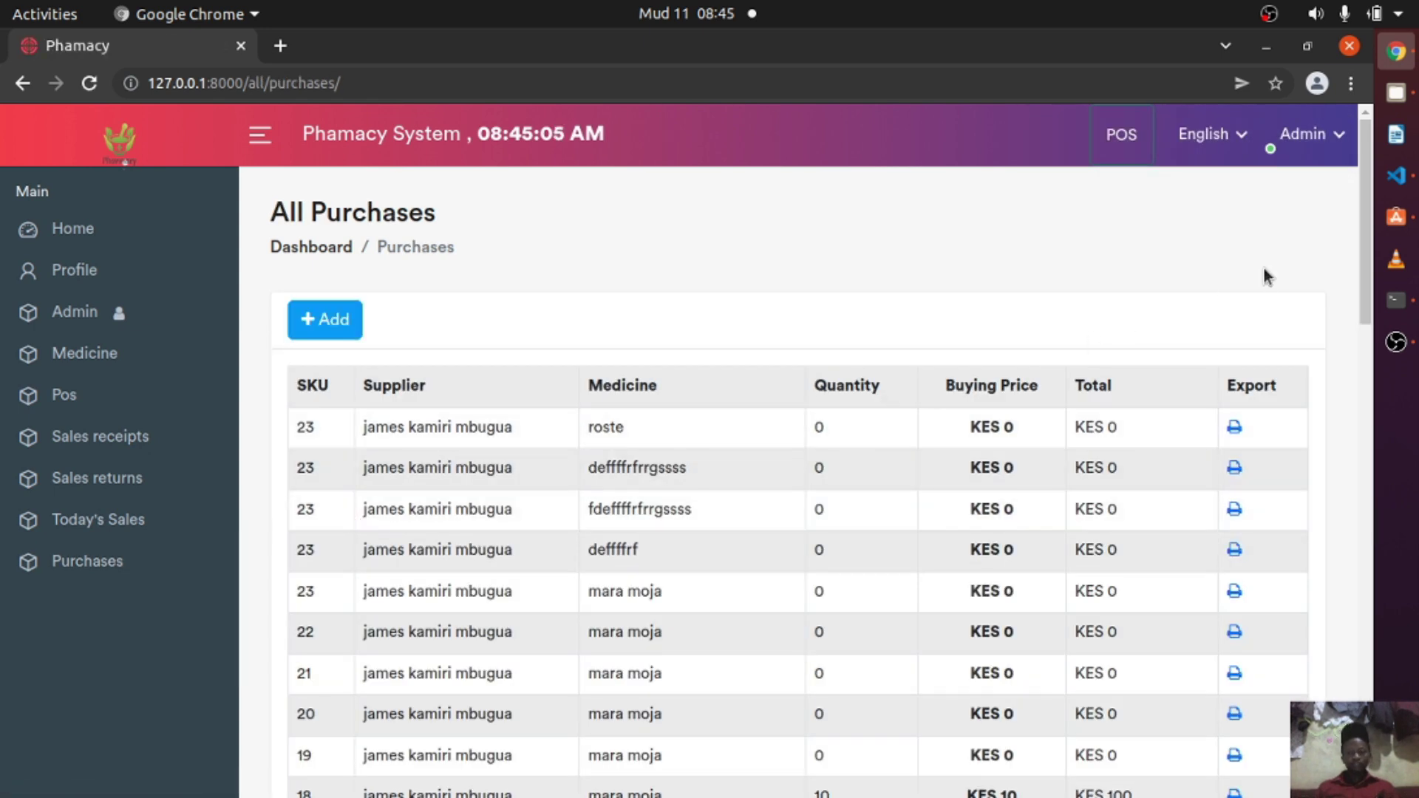
left_click_drag(1367, 250, 1315, 193)
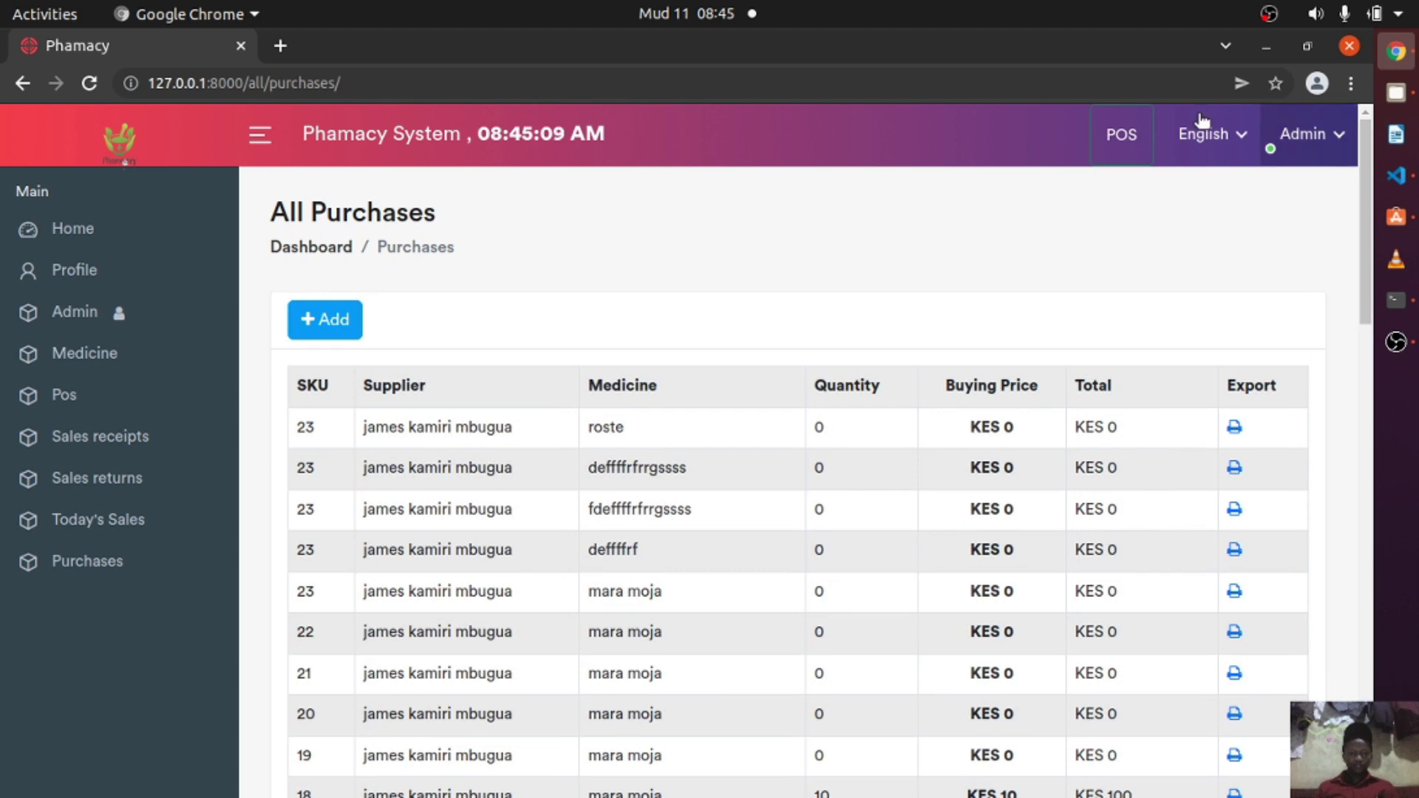
left_click(315, 329)
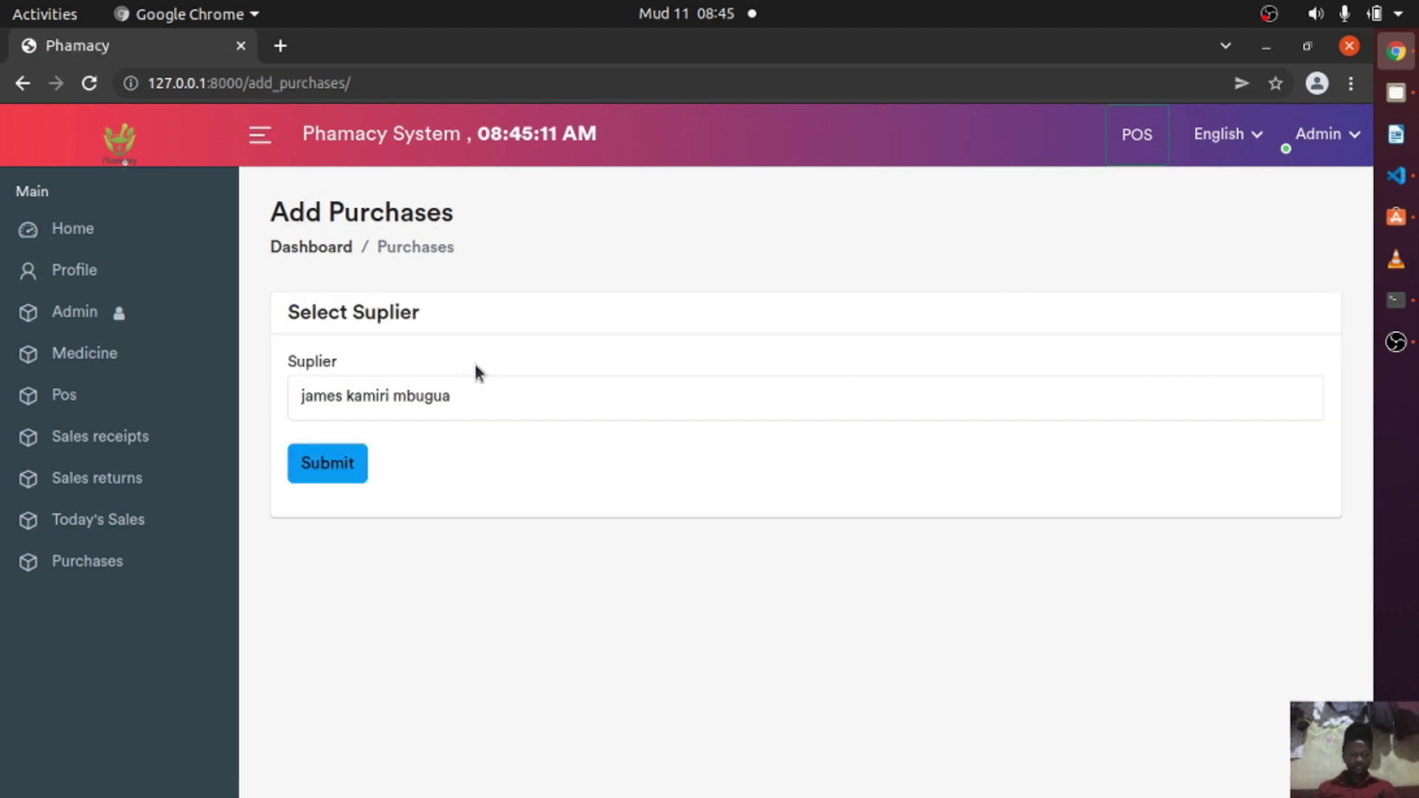
left_click(526, 404)
left_click(526, 403)
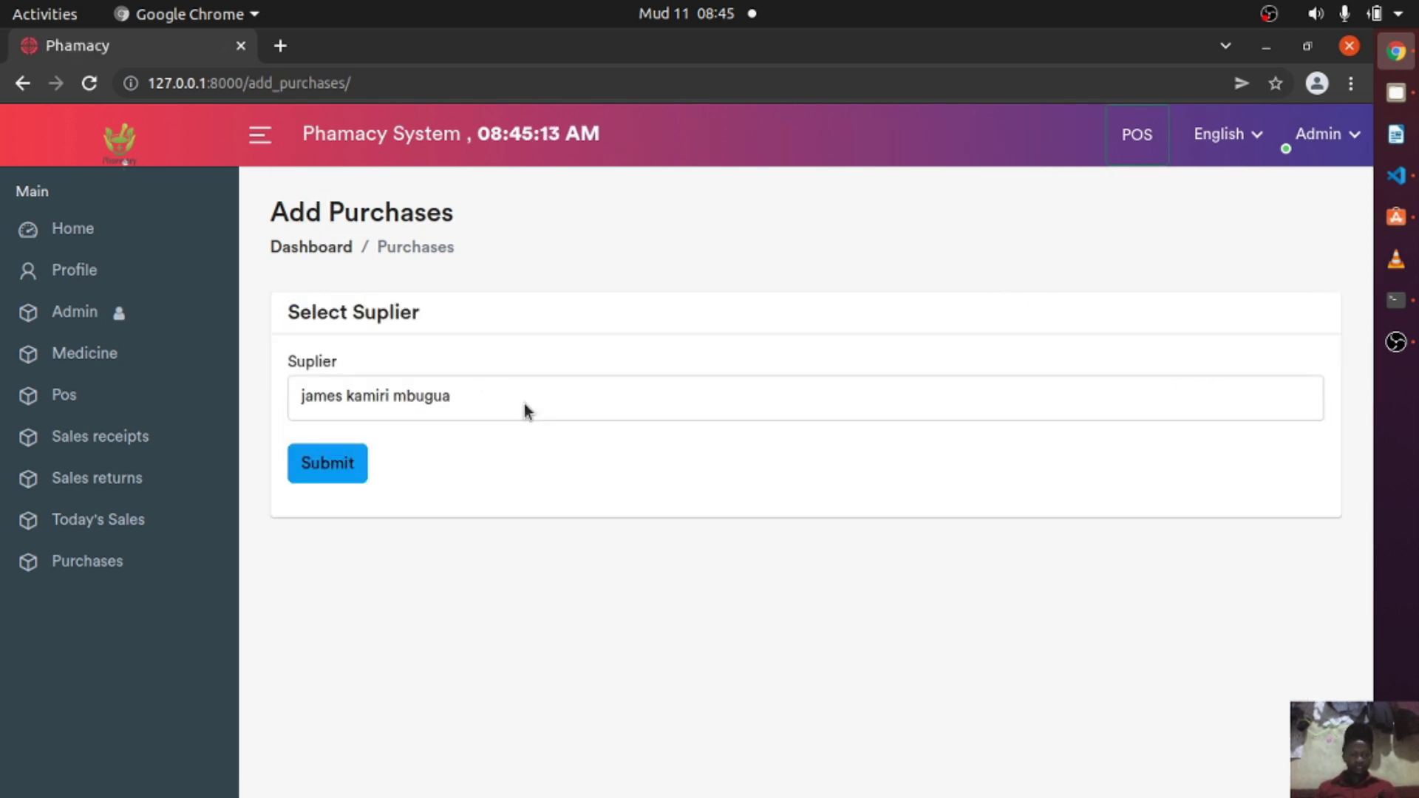
left_click(352, 463)
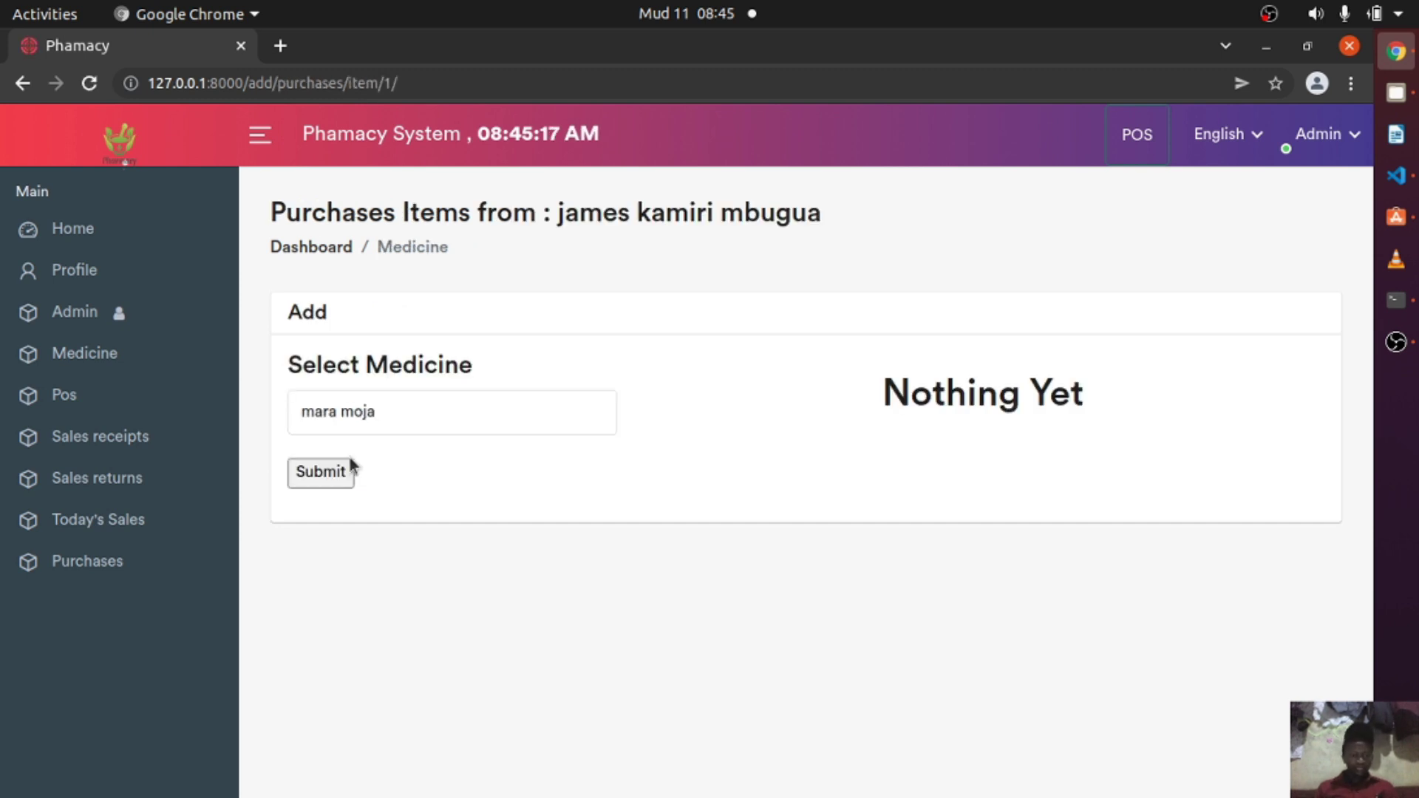
Add the medicines mara moja and panadol to the purchase.
left_click(393, 410)
left_click(393, 409)
left_click(398, 405)
left_click(399, 405)
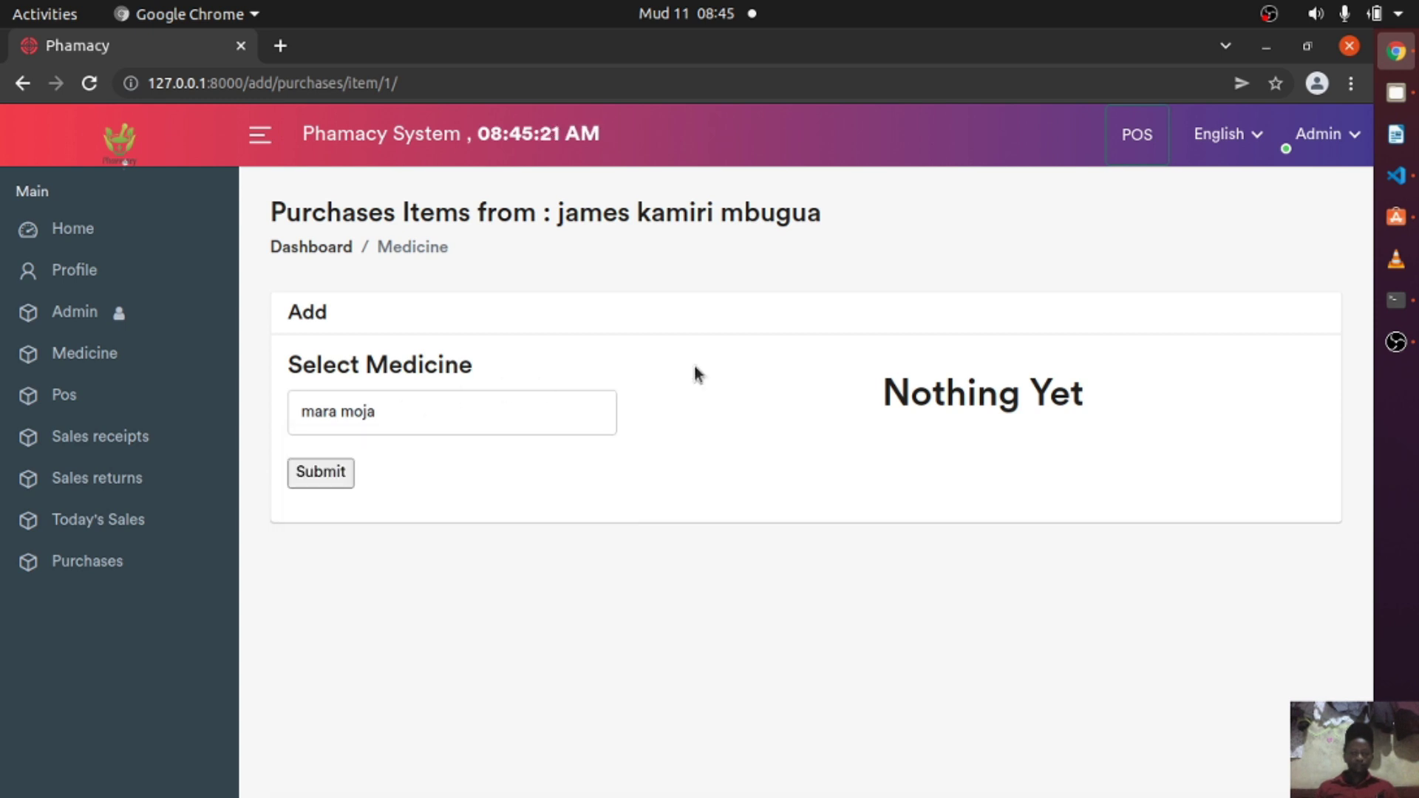
left_click(320, 477)
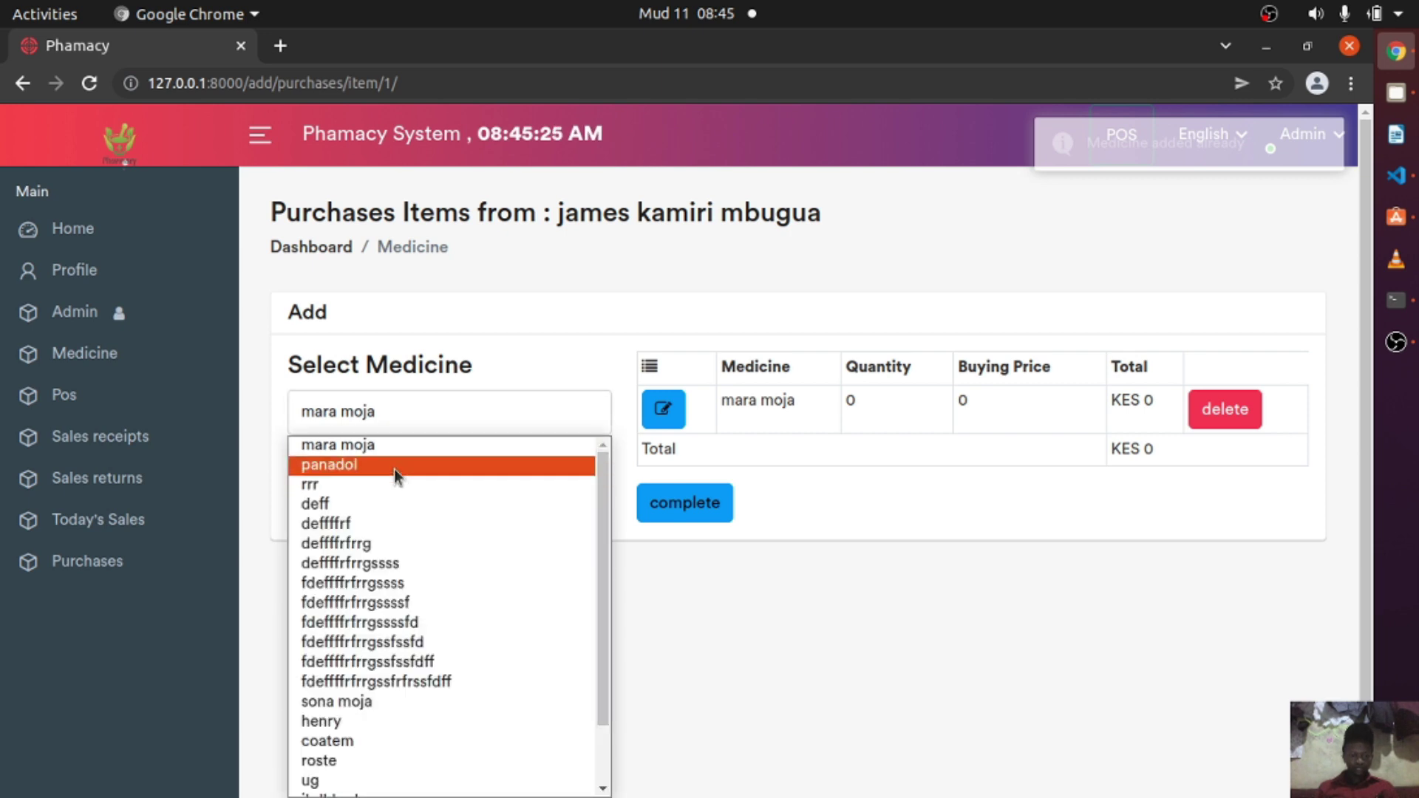
left_click(393, 465)
left_click(319, 471)
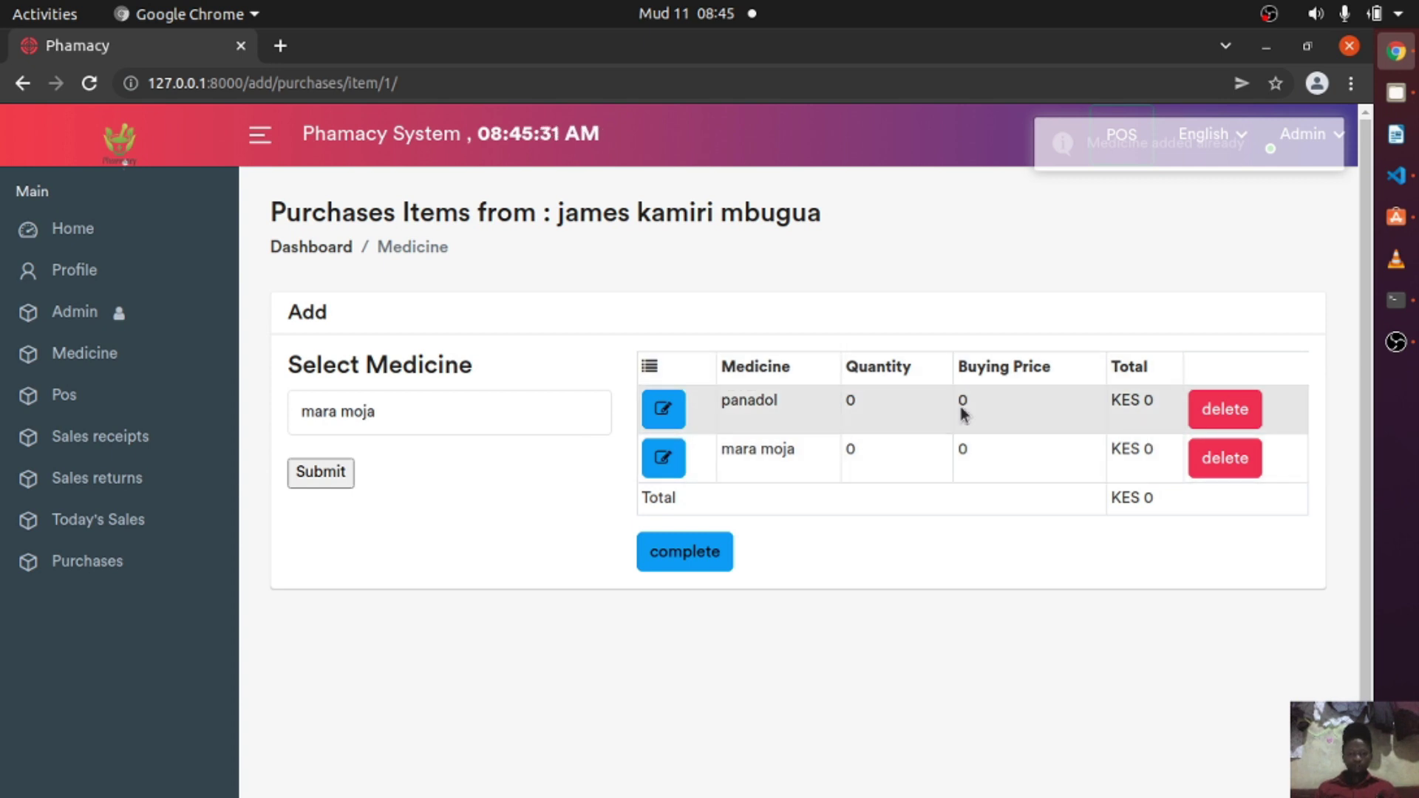
Set panadol's purchase quantity to 100 and its buying price to 100.
left_click(667, 410)
double_click(346, 398)
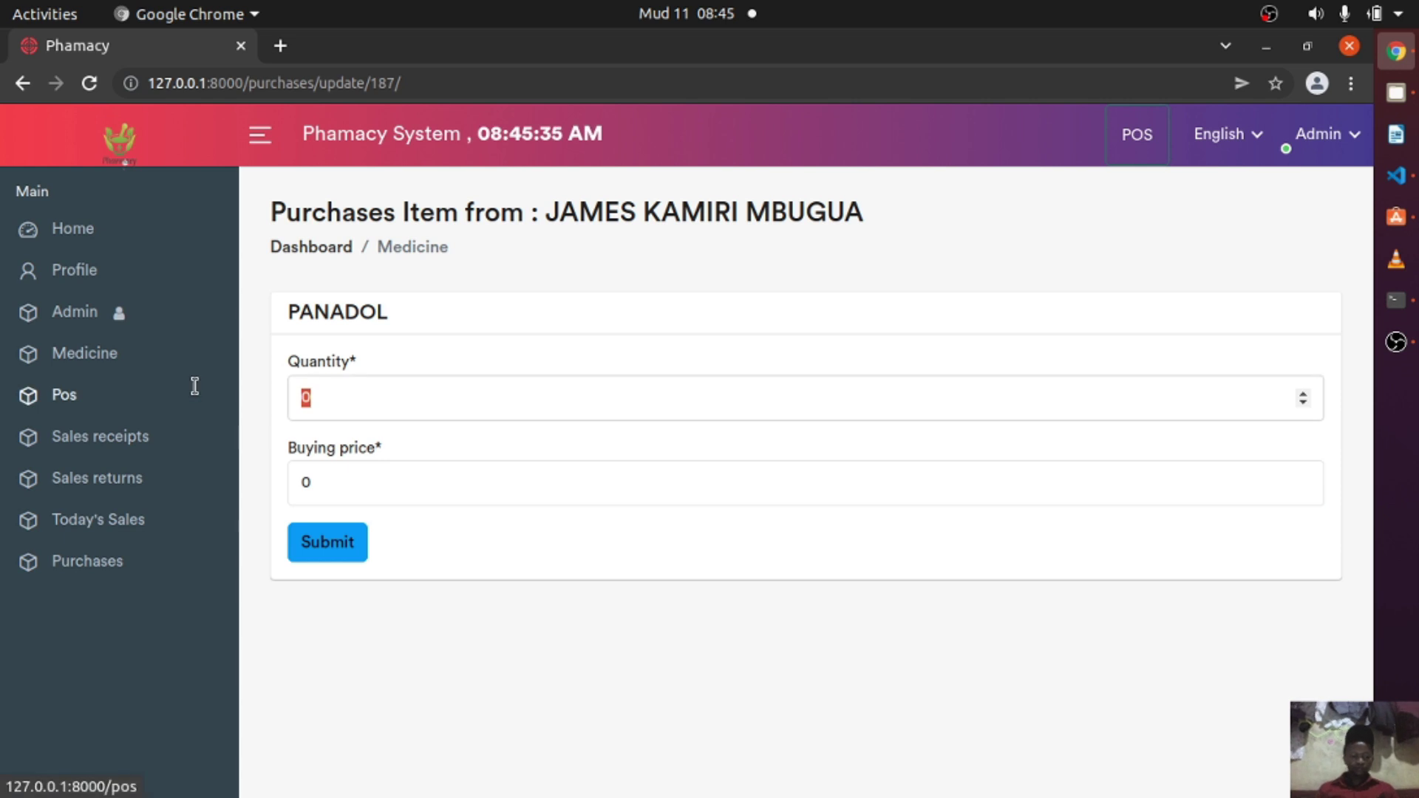
type("100")
double_click(293, 481)
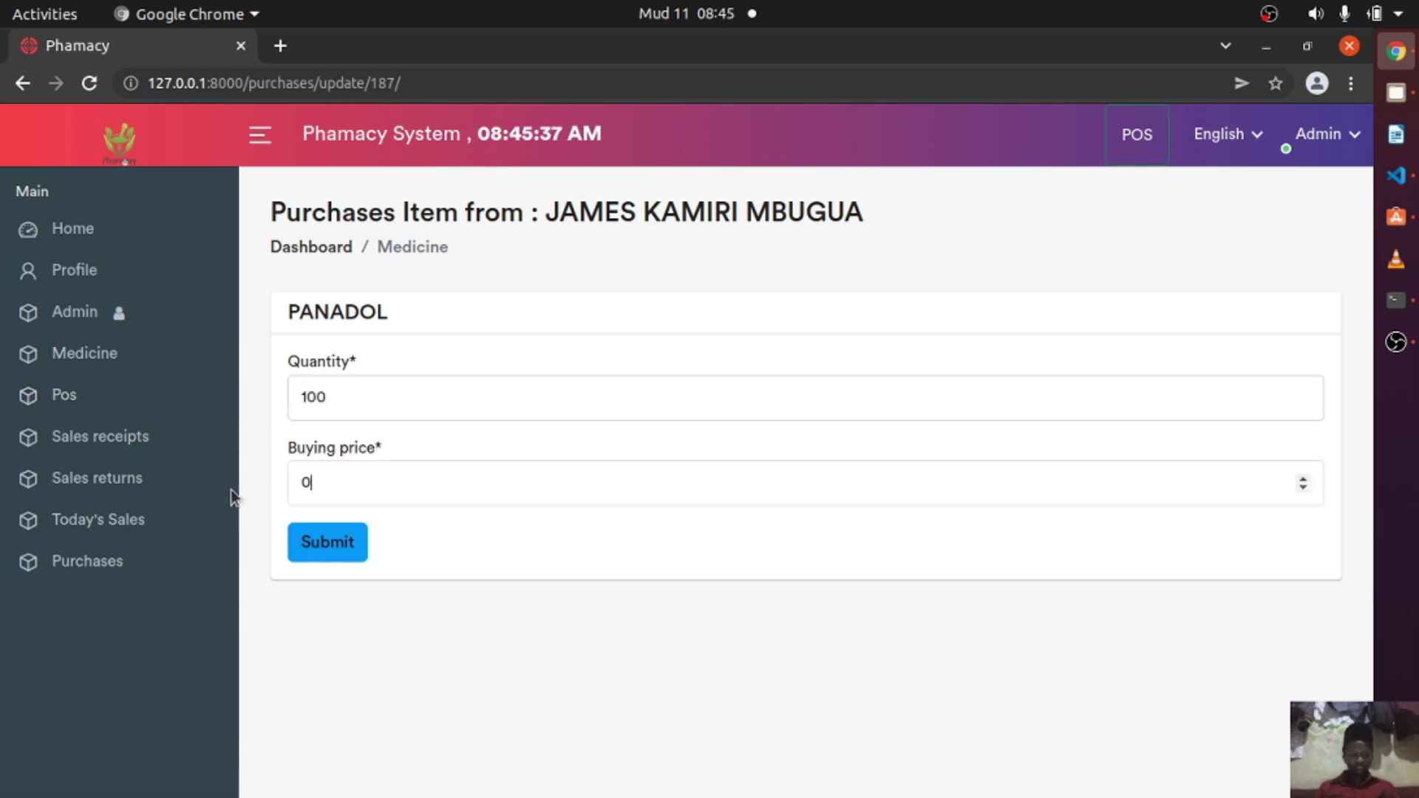
type("100")
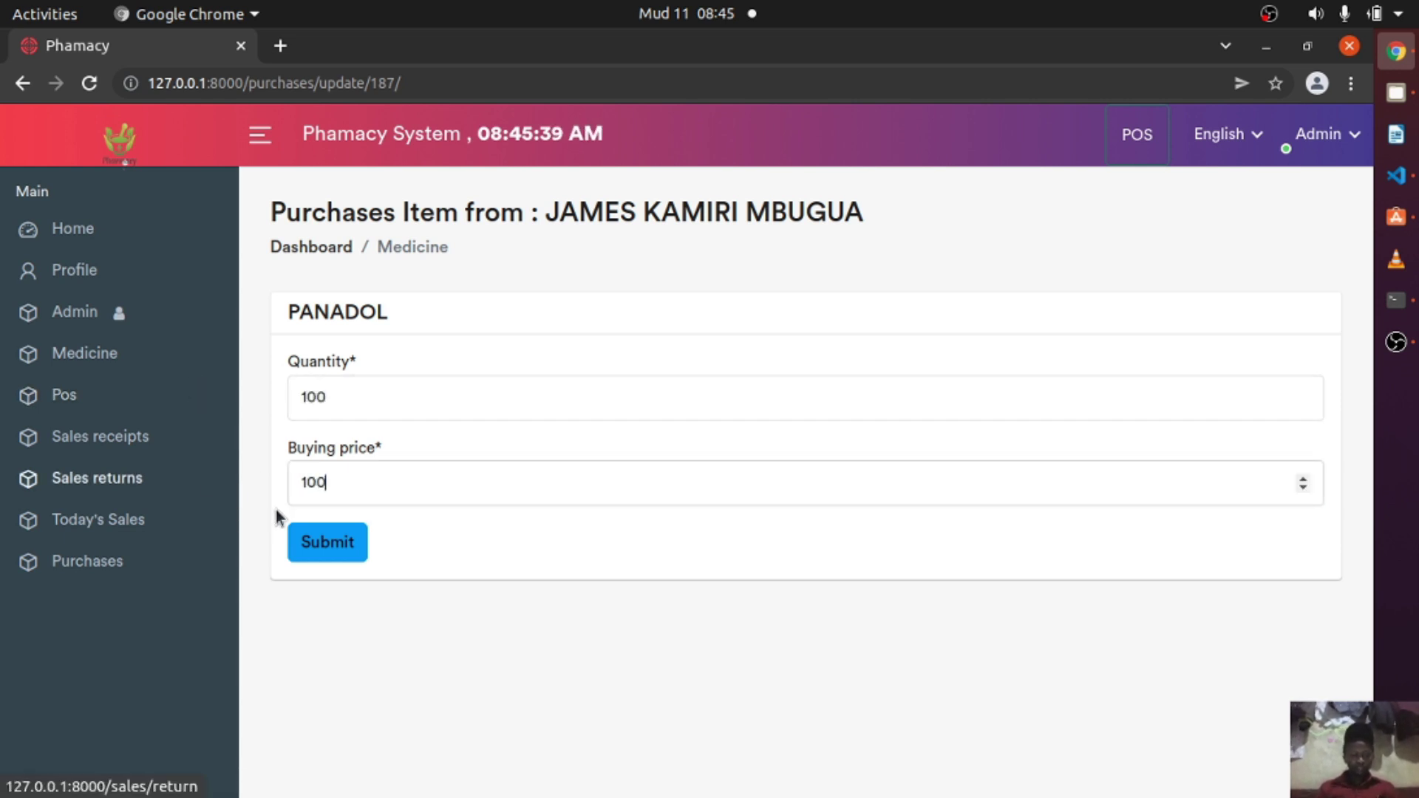
left_click(334, 548)
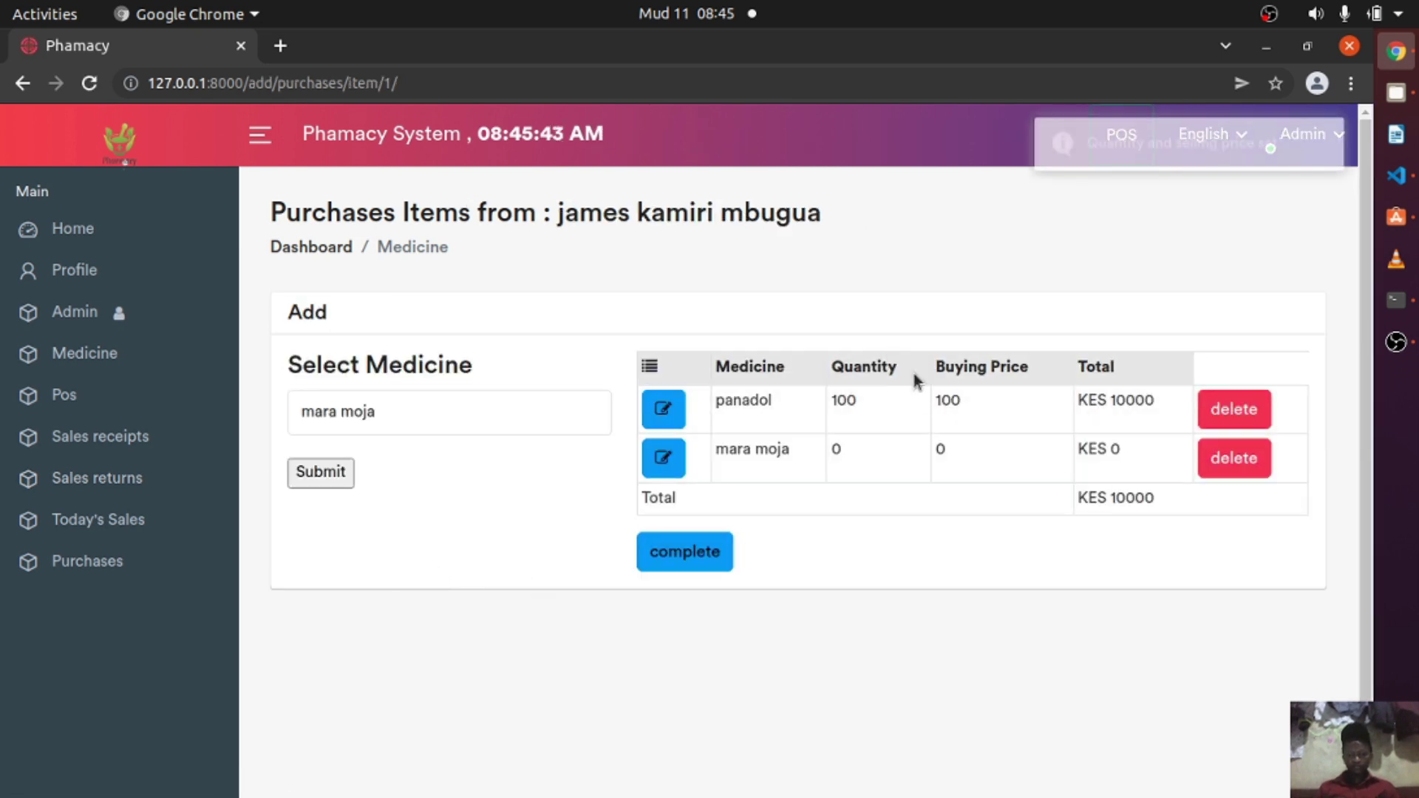
Set mara moja's purchase quantity to 200 and its buying price to 200.
left_click_drag(855, 214, 556, 215)
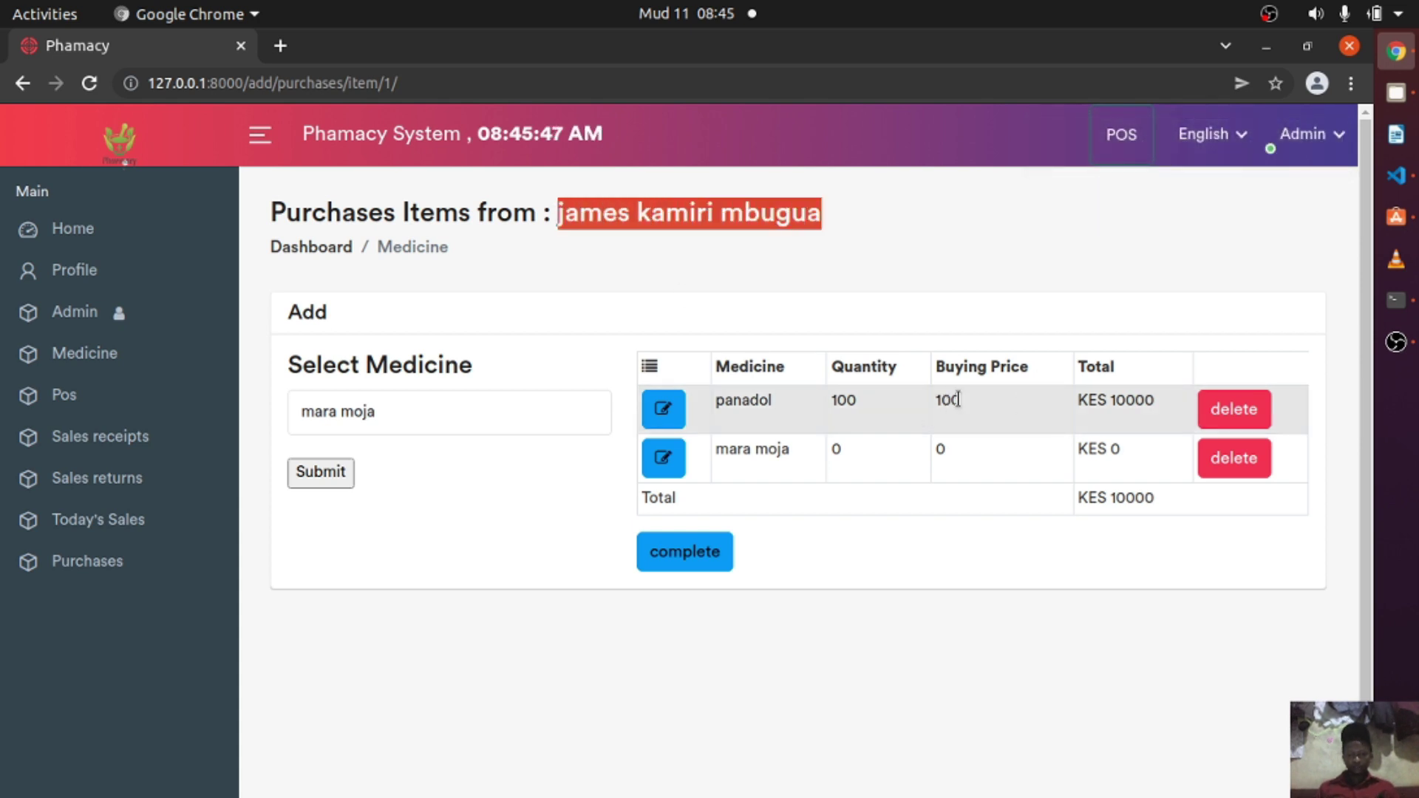
left_click(662, 460)
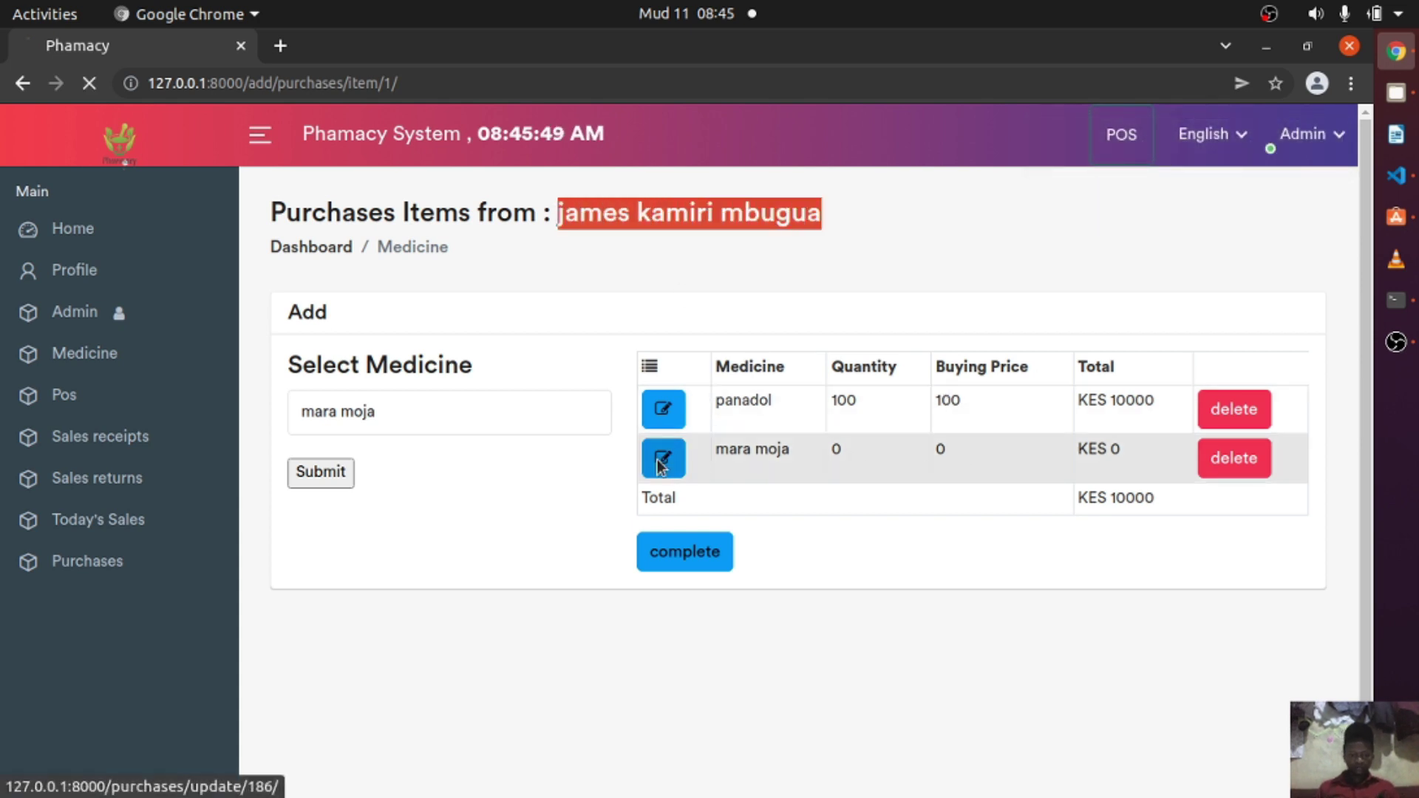
double_click(442, 393)
type("200")
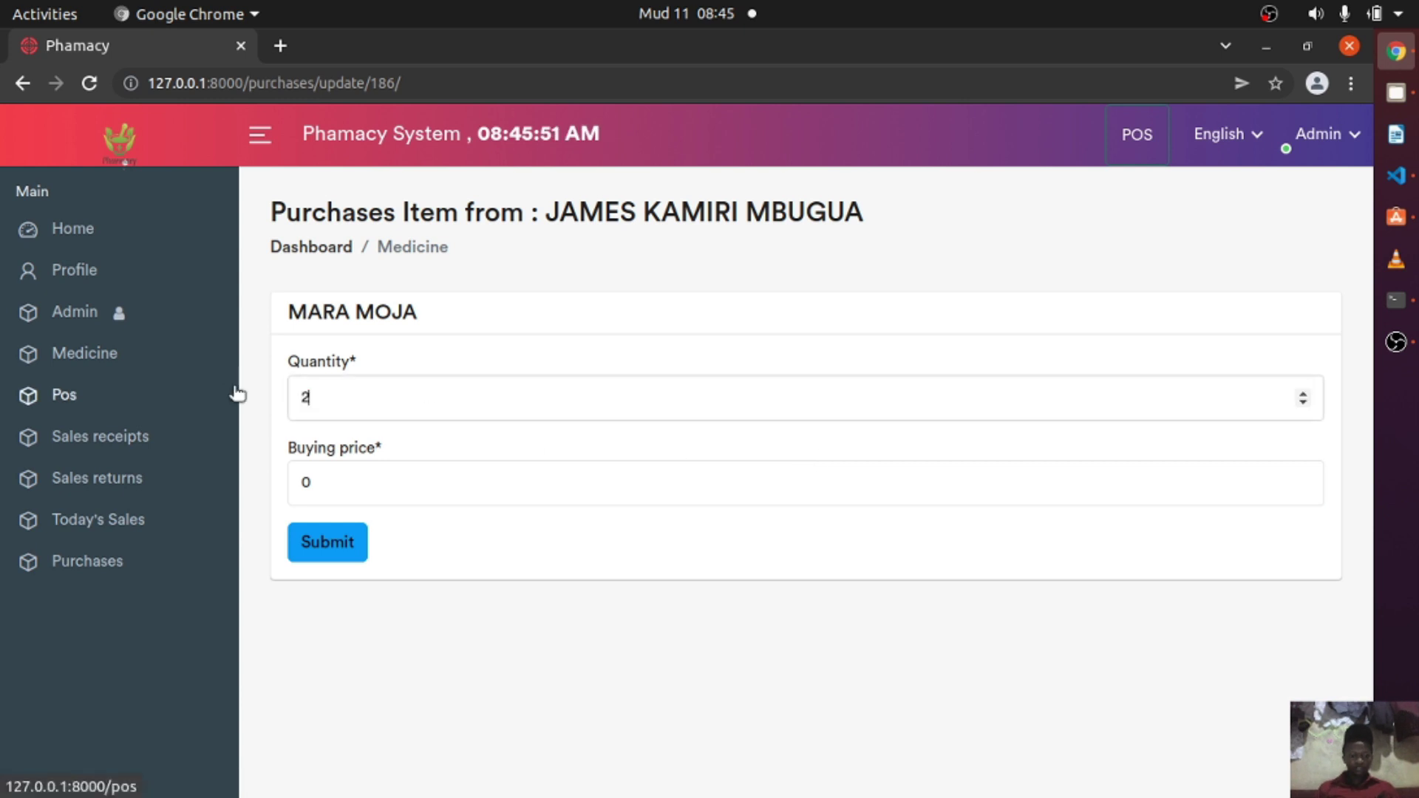
double_click(322, 488)
type("200")
left_click(349, 542)
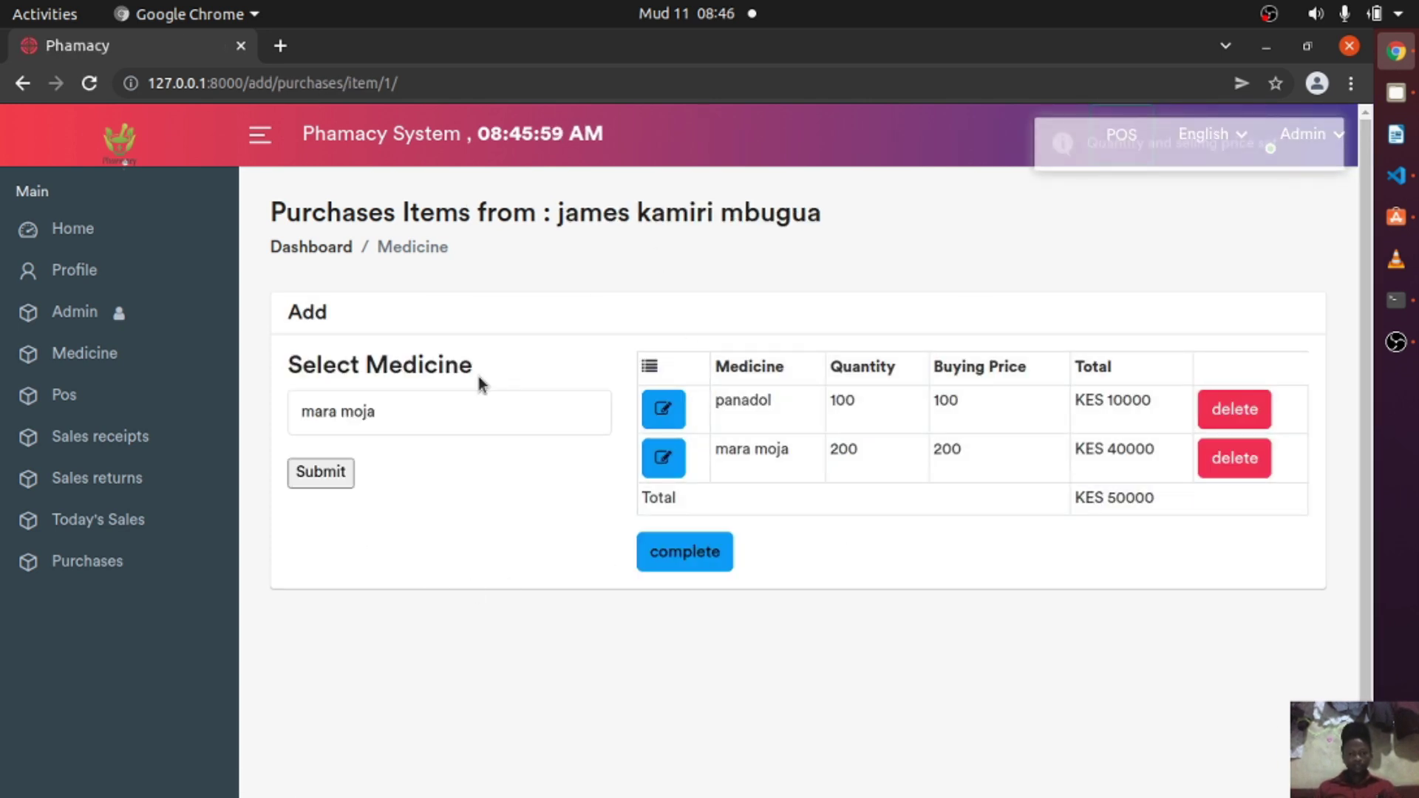
Examine the purchase's overall total and the panadol quantity in the item table.
triple_click(1139, 497)
left_click(930, 533)
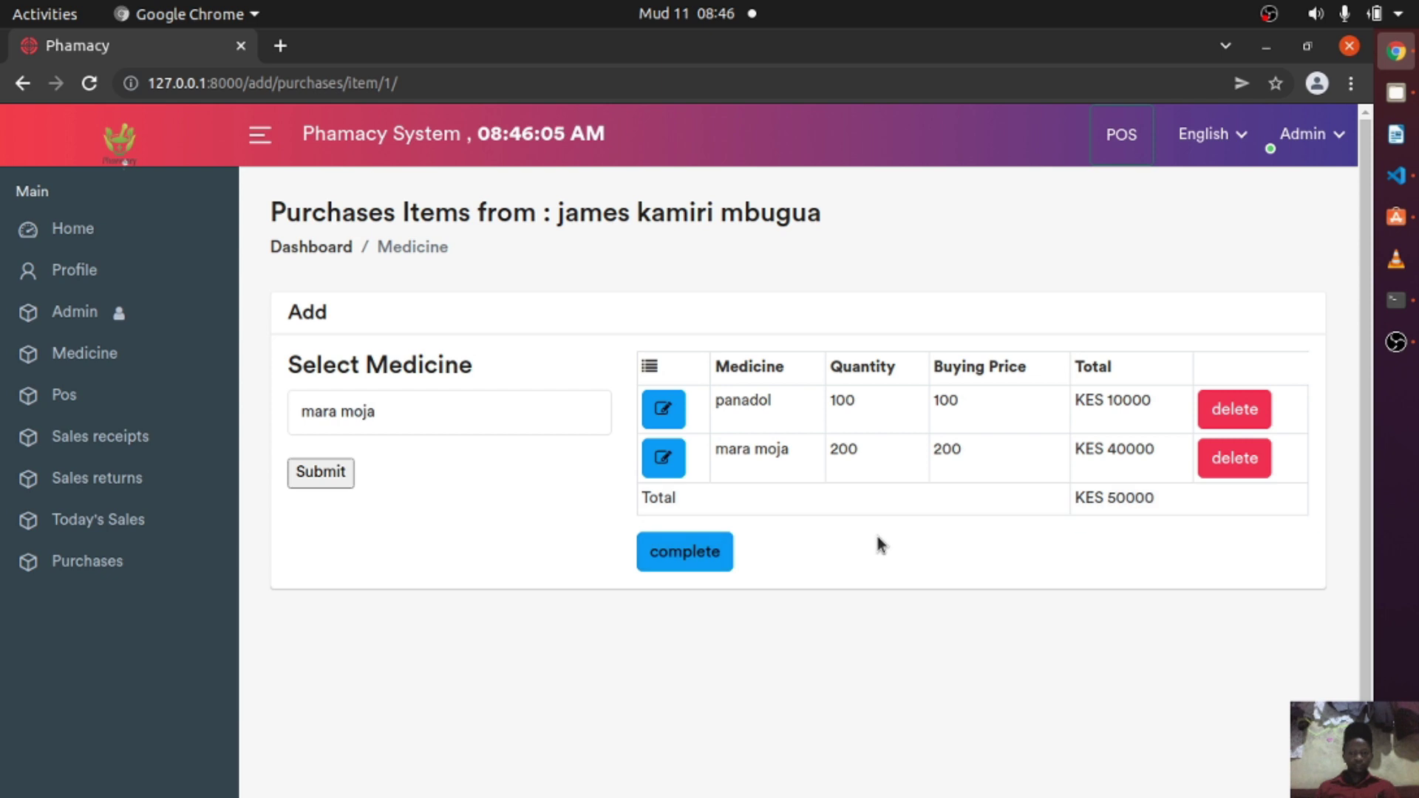
double_click(815, 402)
left_click_drag(842, 400, 732, 421)
left_click(918, 384)
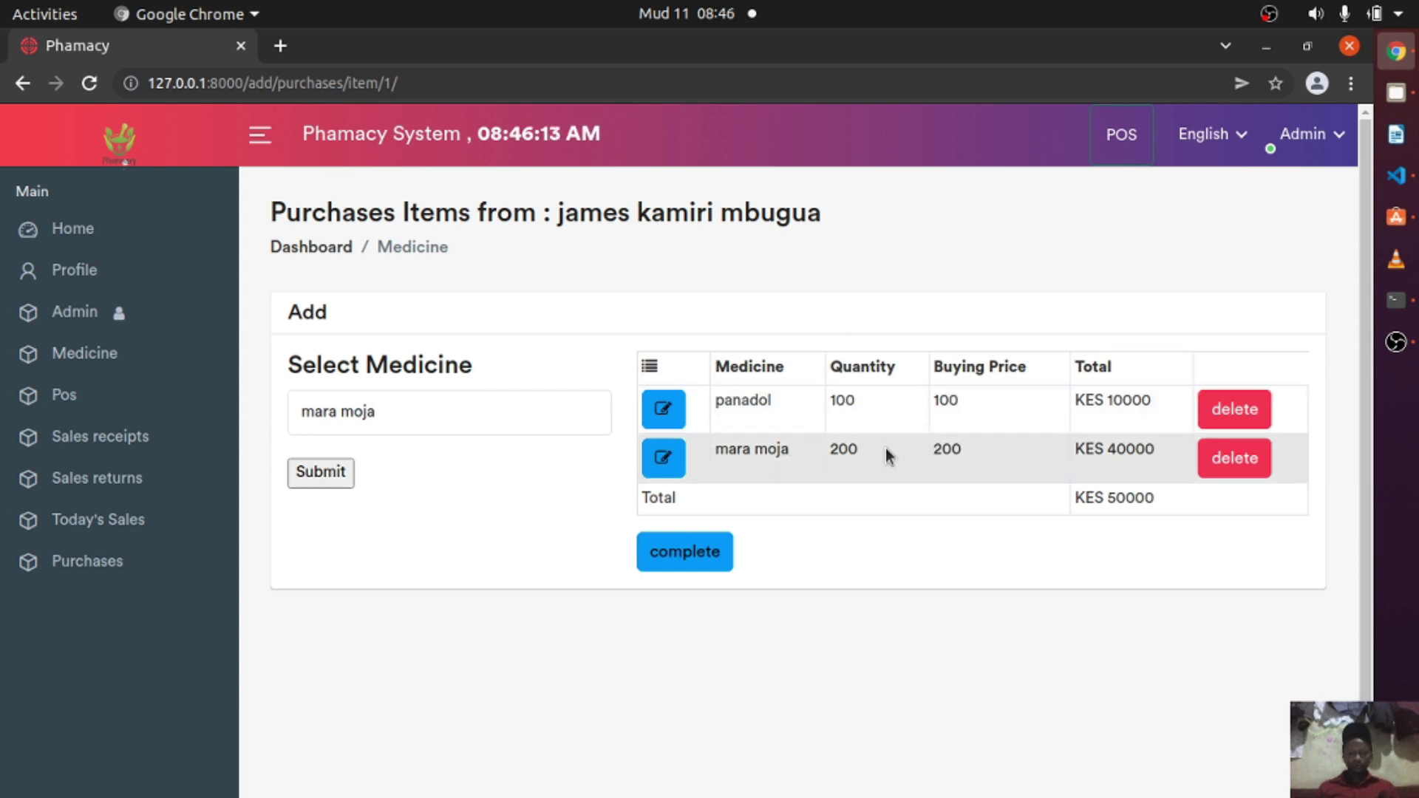
Open the pharmacy system's medicine listing in a new browser tab and check panadol's stock quantity.
left_click(280, 45)
type("1")
key("Return")
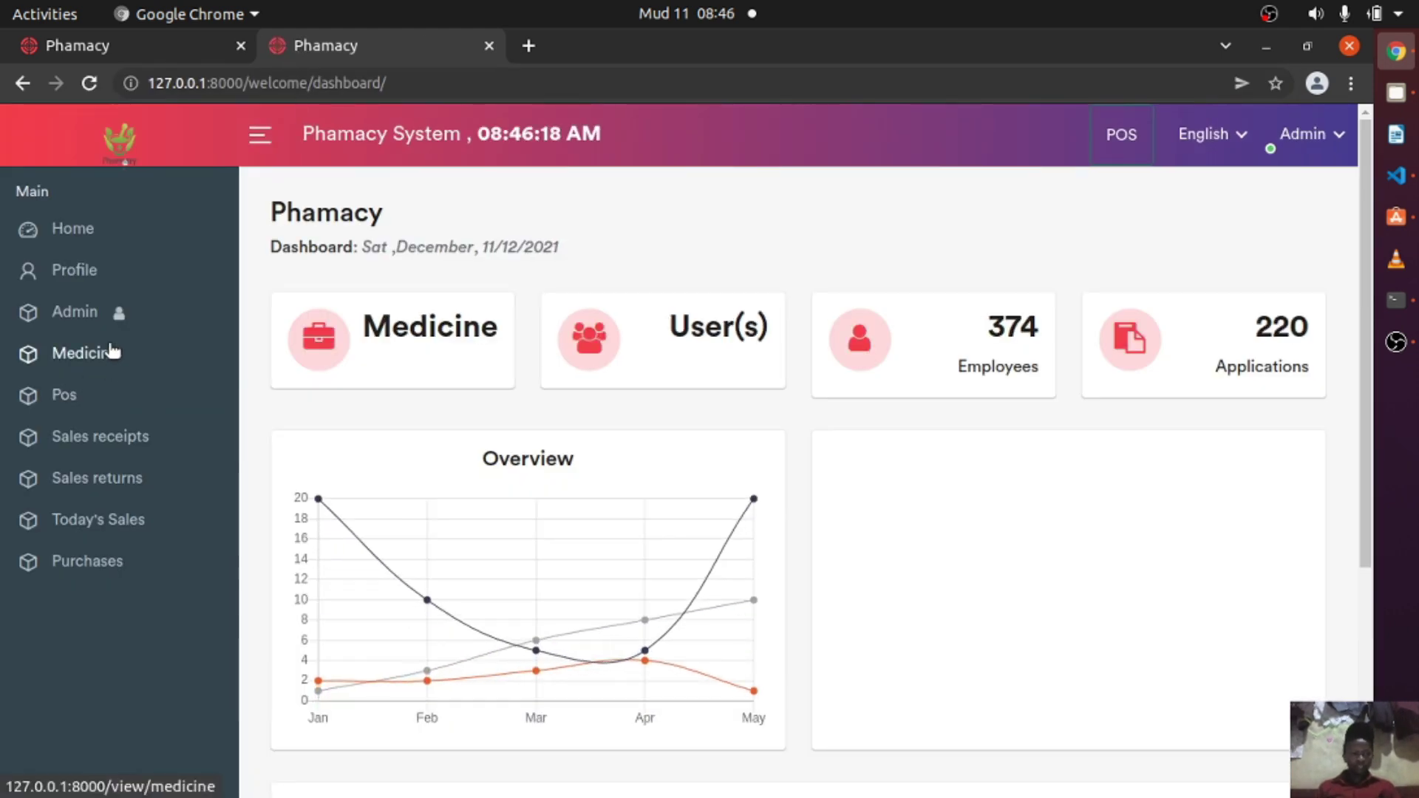
left_click(92, 352)
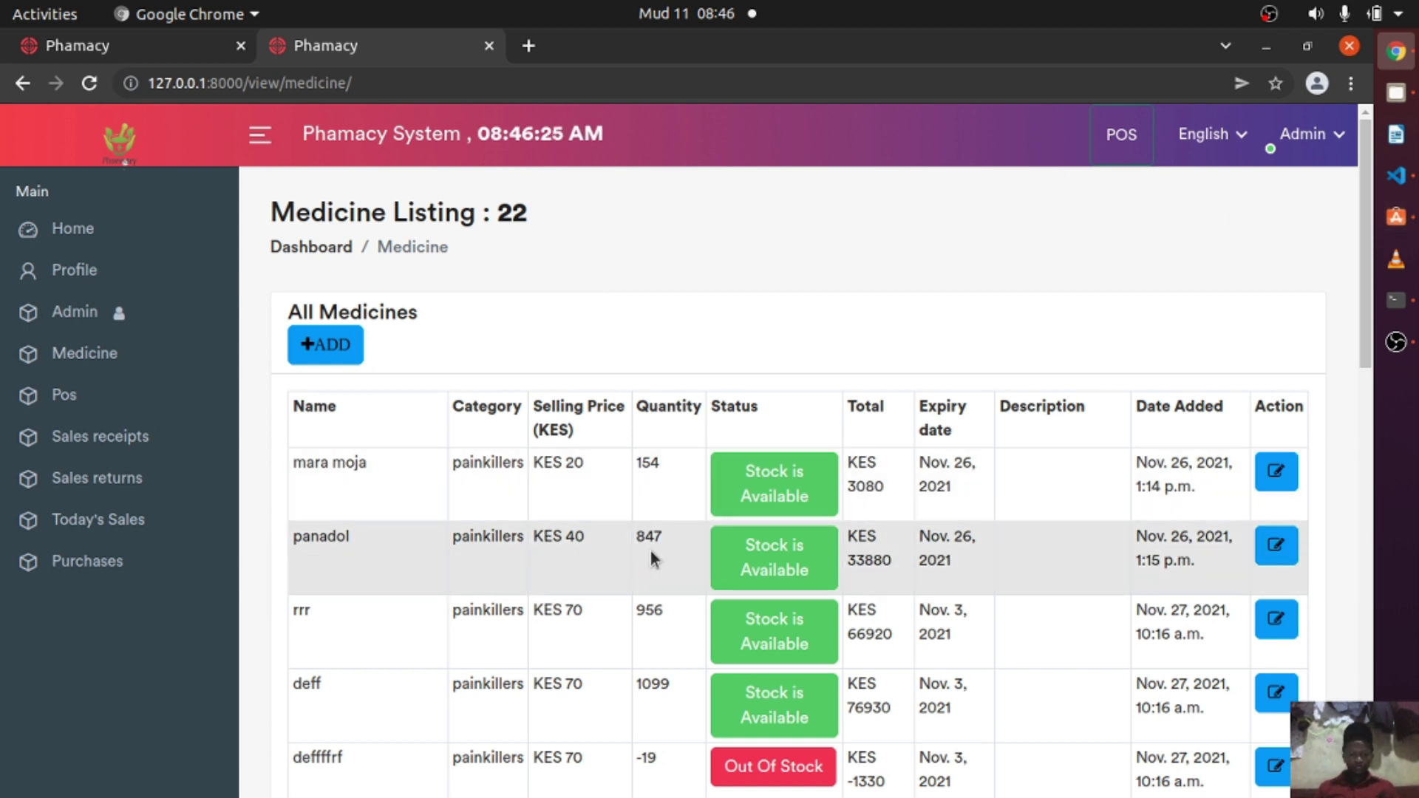
left_click_drag(640, 537, 624, 543)
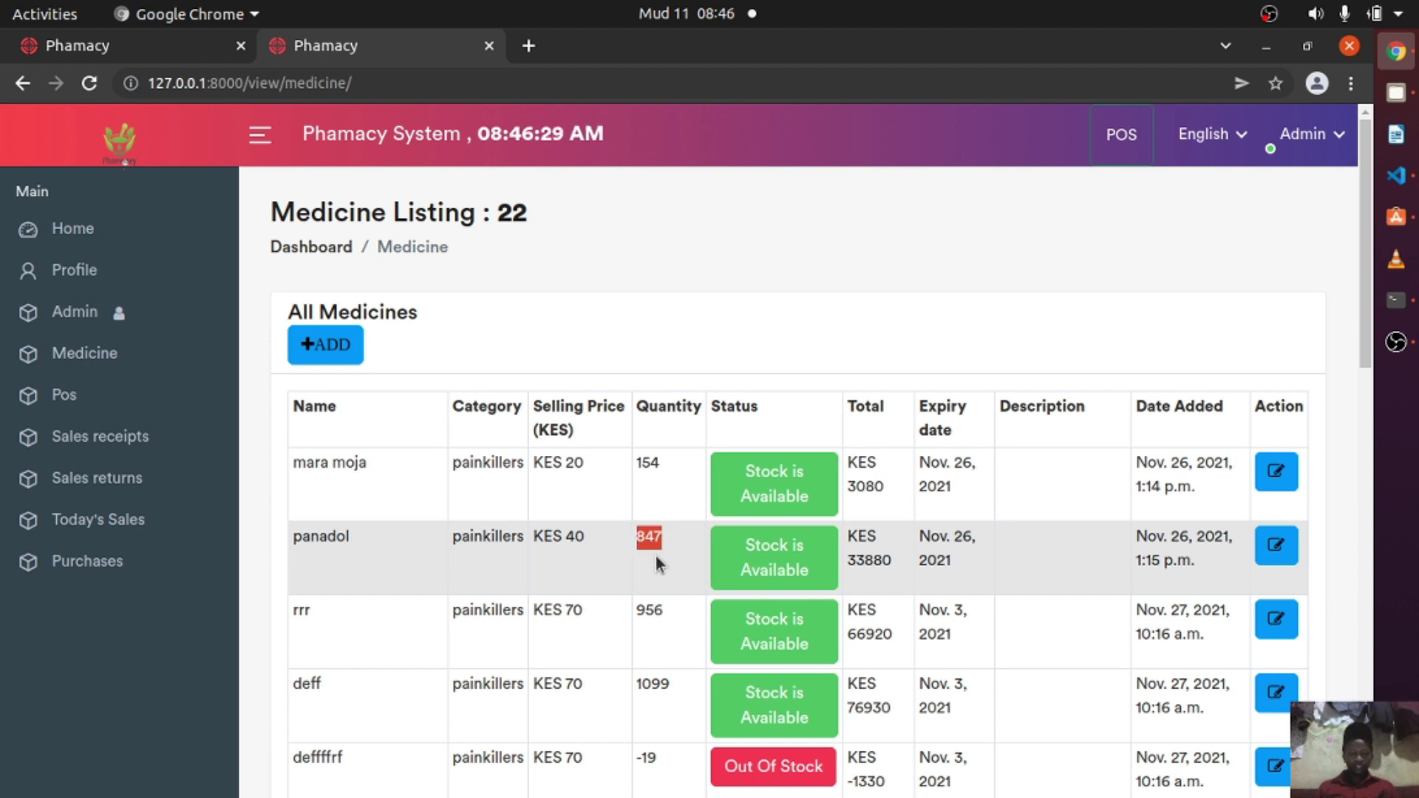
Complete the purchase and check the stock quantities of panadol and mara moja in the reloaded medicine listing.
left_click(126, 45)
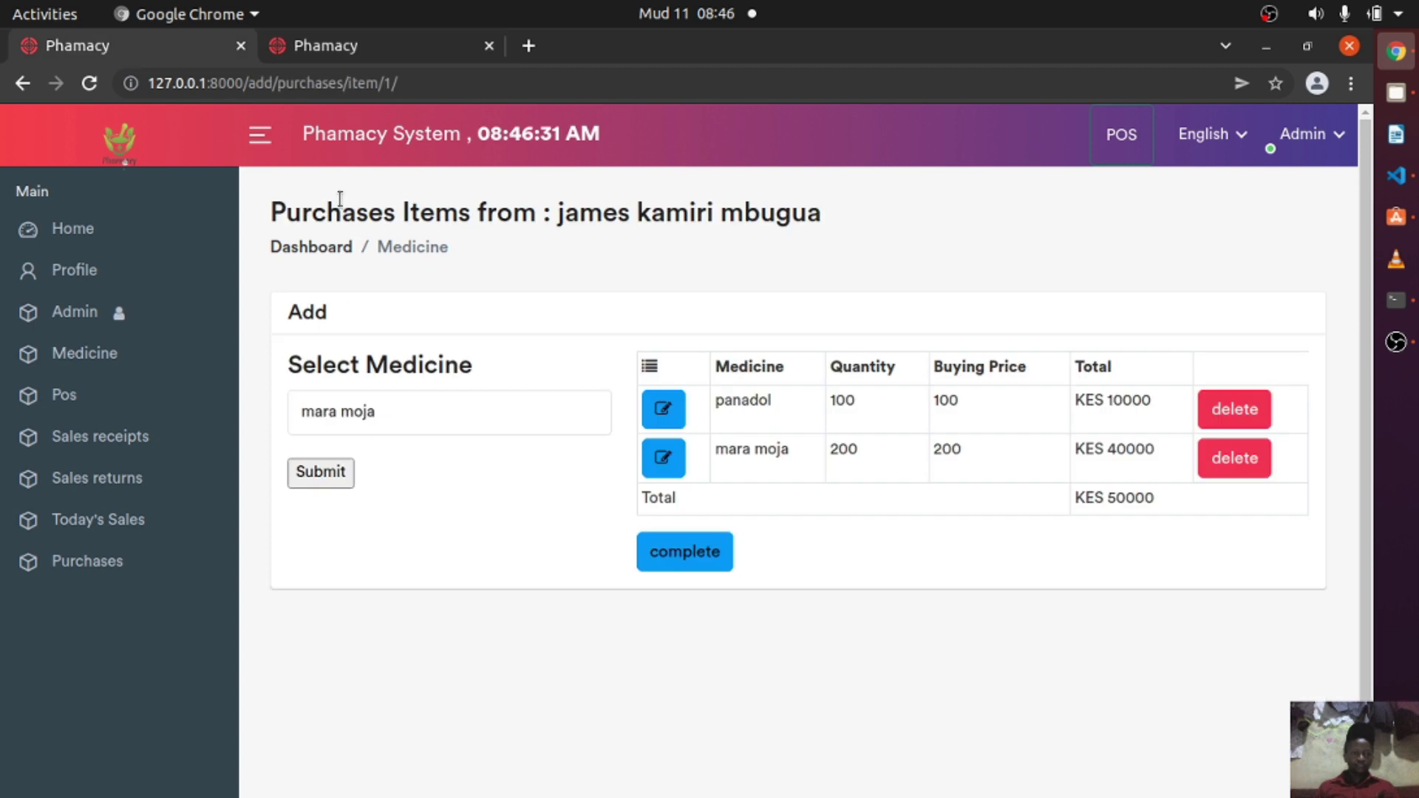
left_click(695, 552)
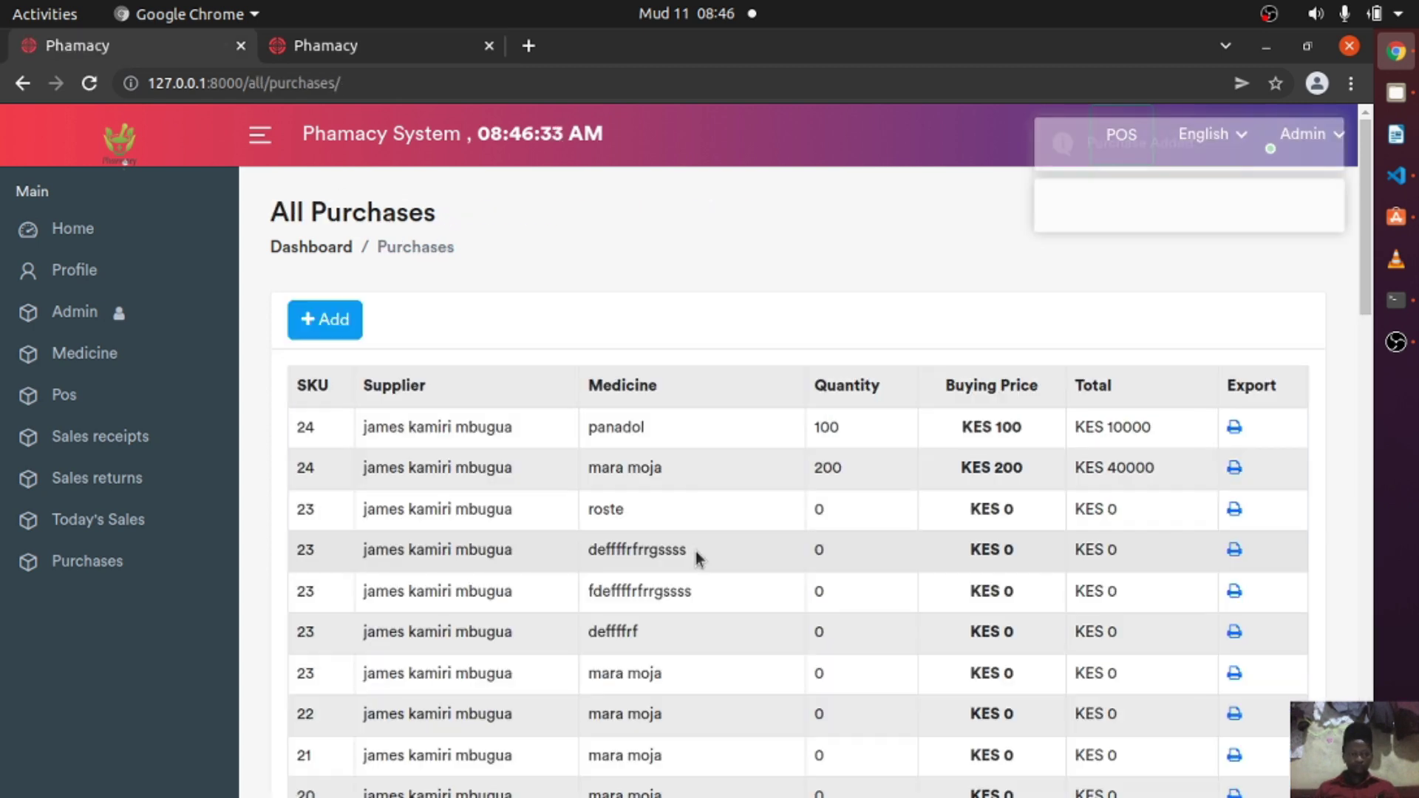
left_click(331, 46)
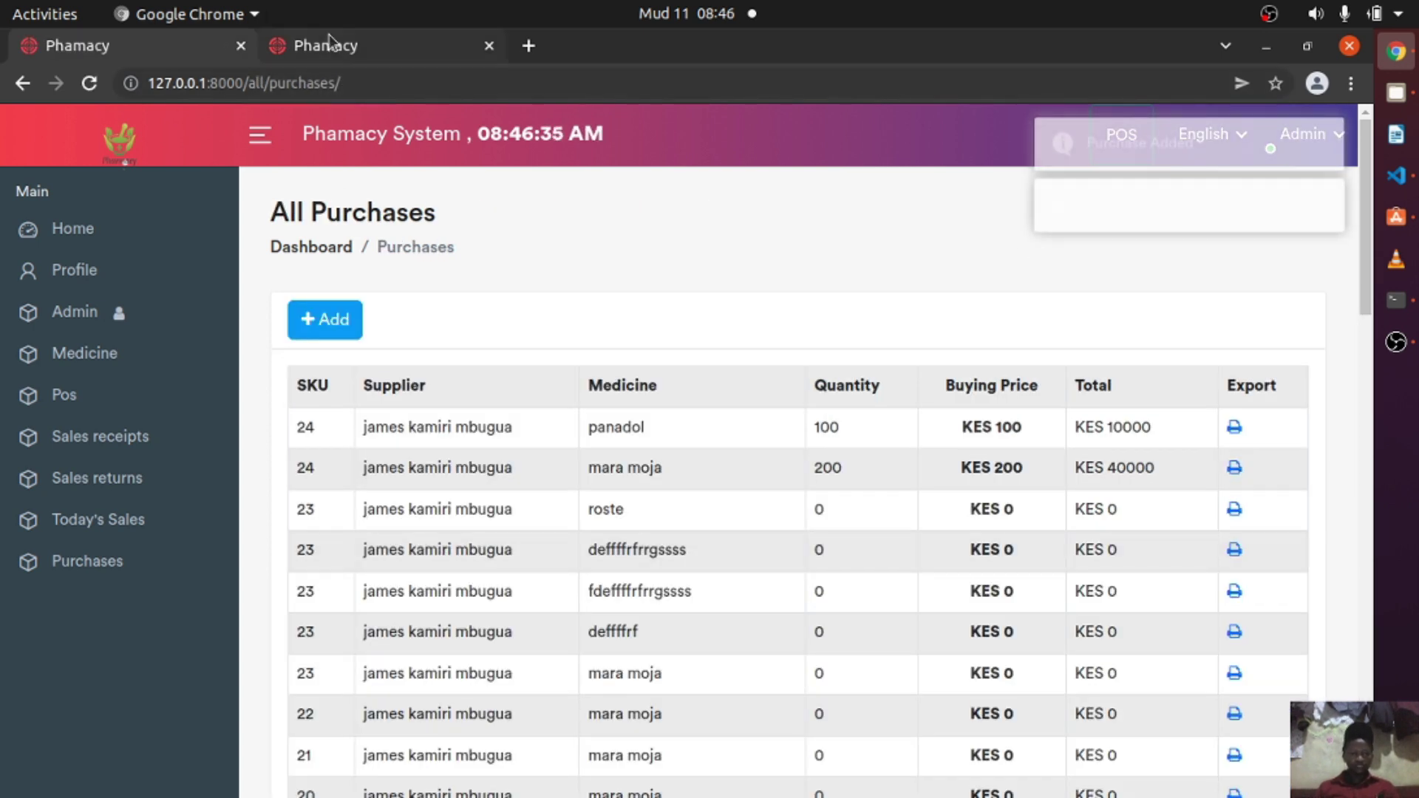
left_click(89, 84)
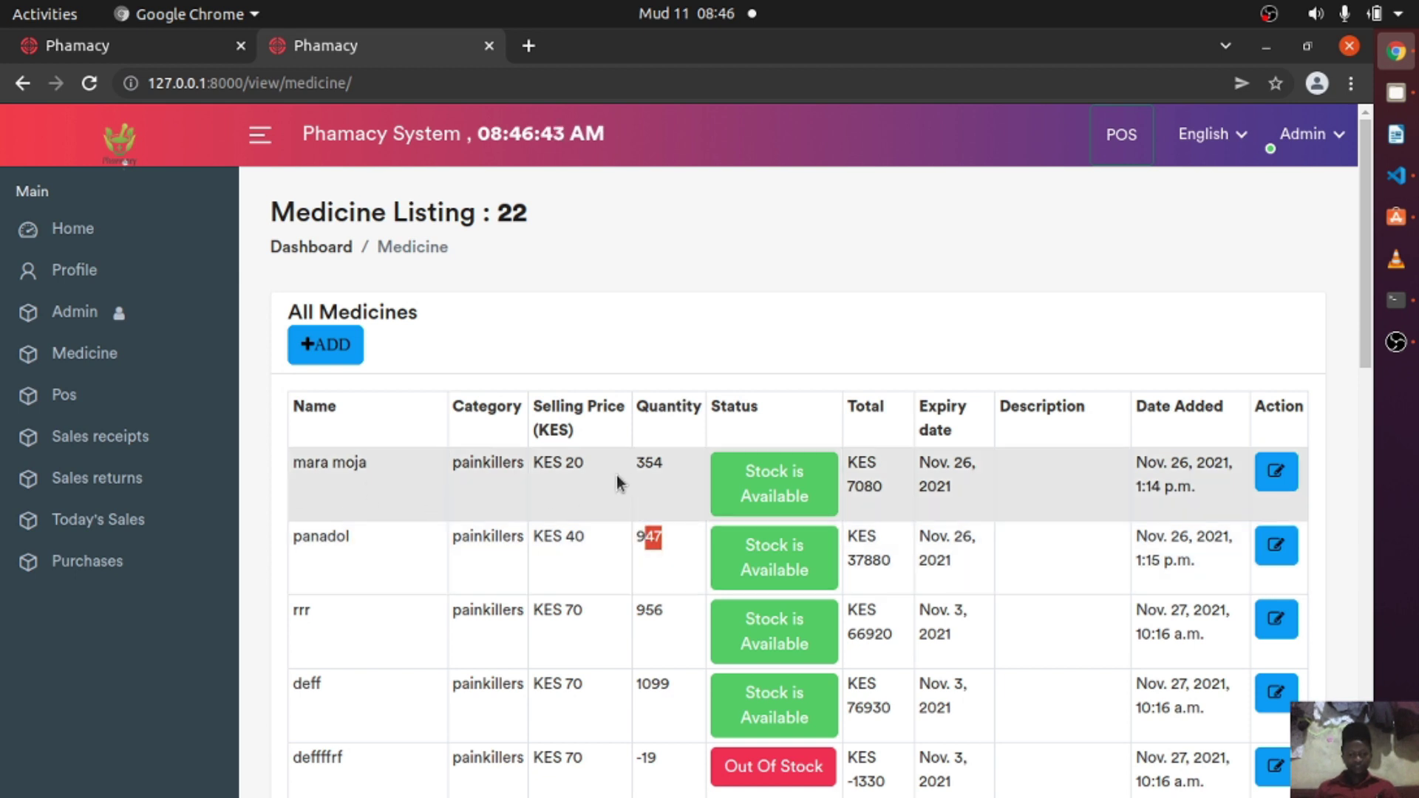
left_click_drag(668, 479, 655, 479)
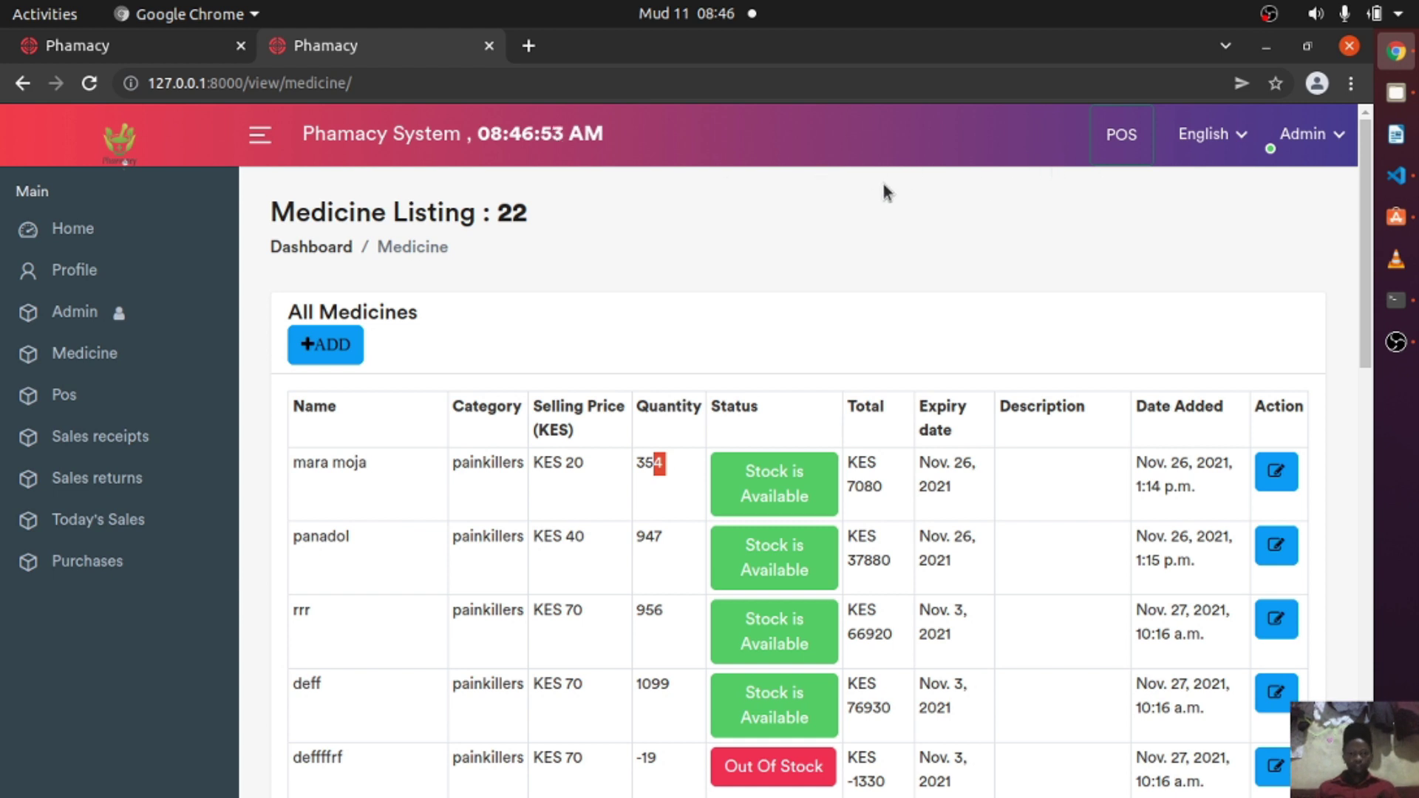
Open the Django site administration and look over its model sections, including the Chemist models.
left_click(118, 314)
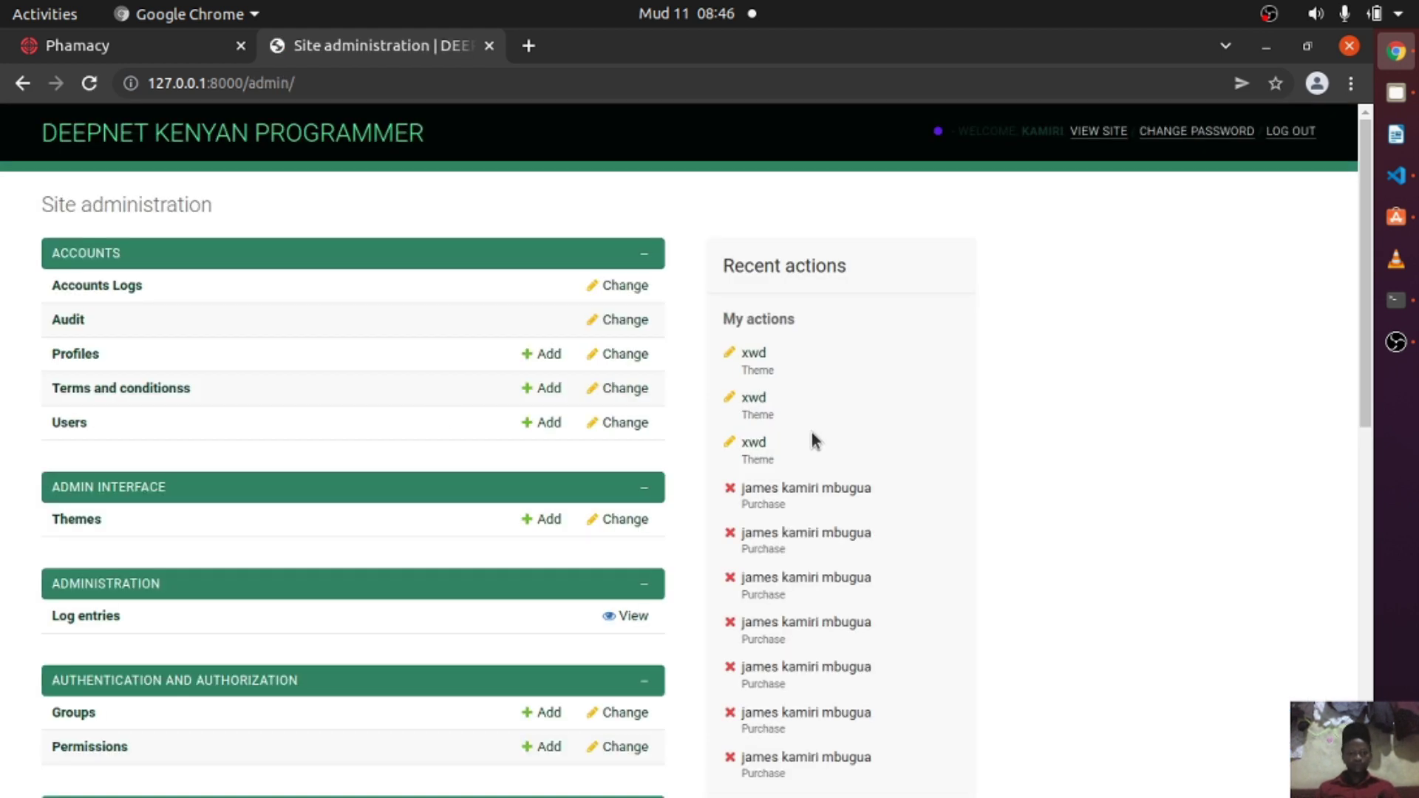
scroll(702, 380, "down", 5)
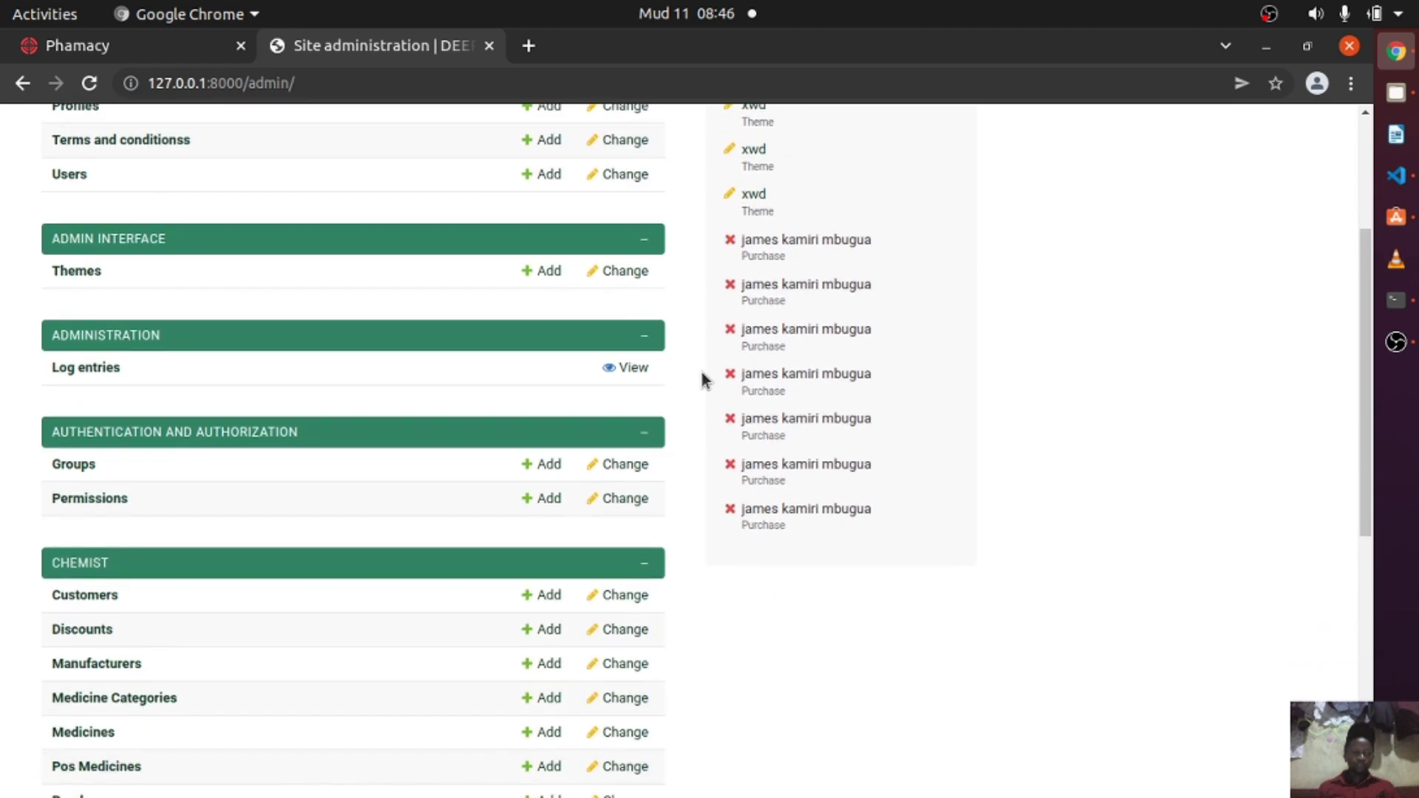
scroll(702, 378, "down", 3)
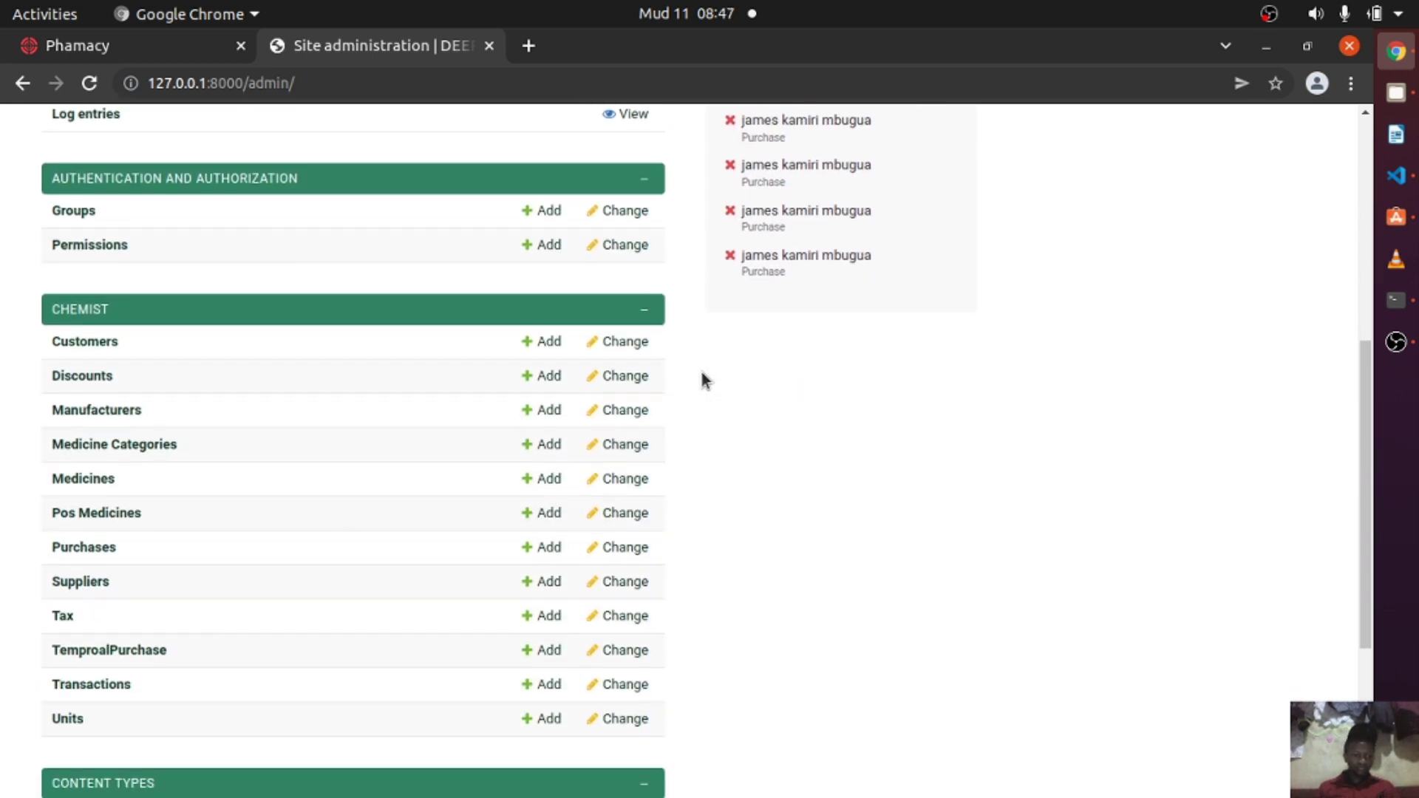
scroll(702, 378, "up", 7)
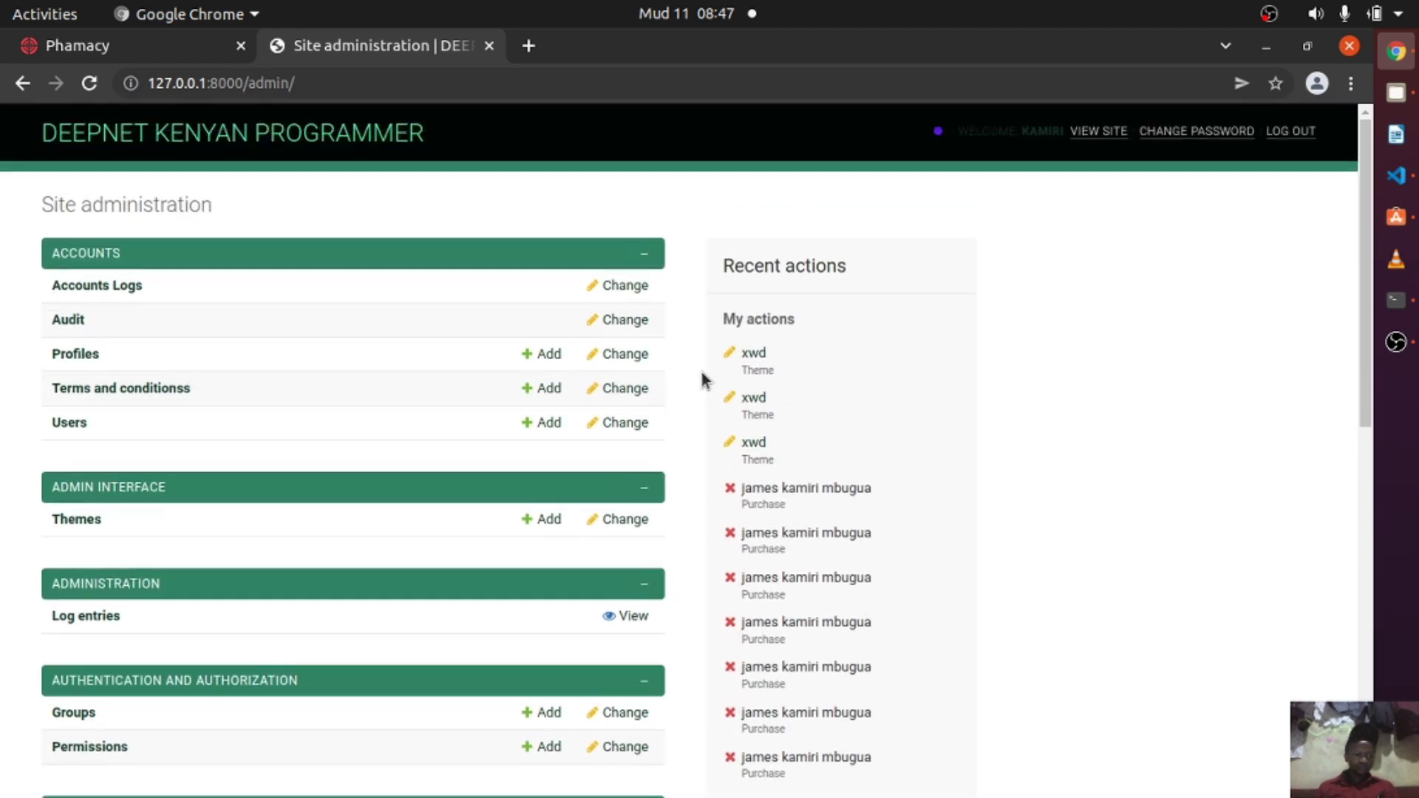
scroll(702, 380, "down", 6)
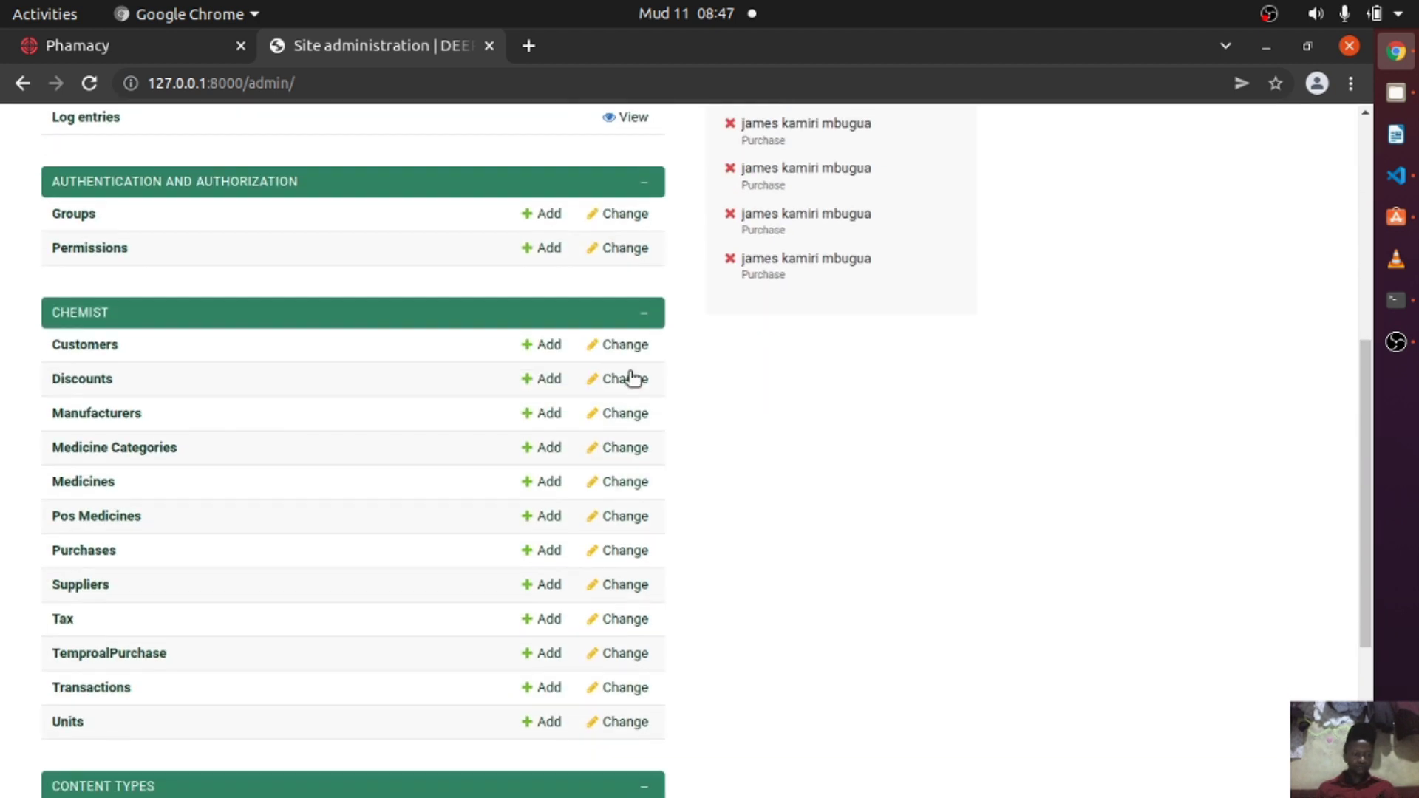
Export the Chemist medicines records from the admin site in xls format.
left_click(95, 484)
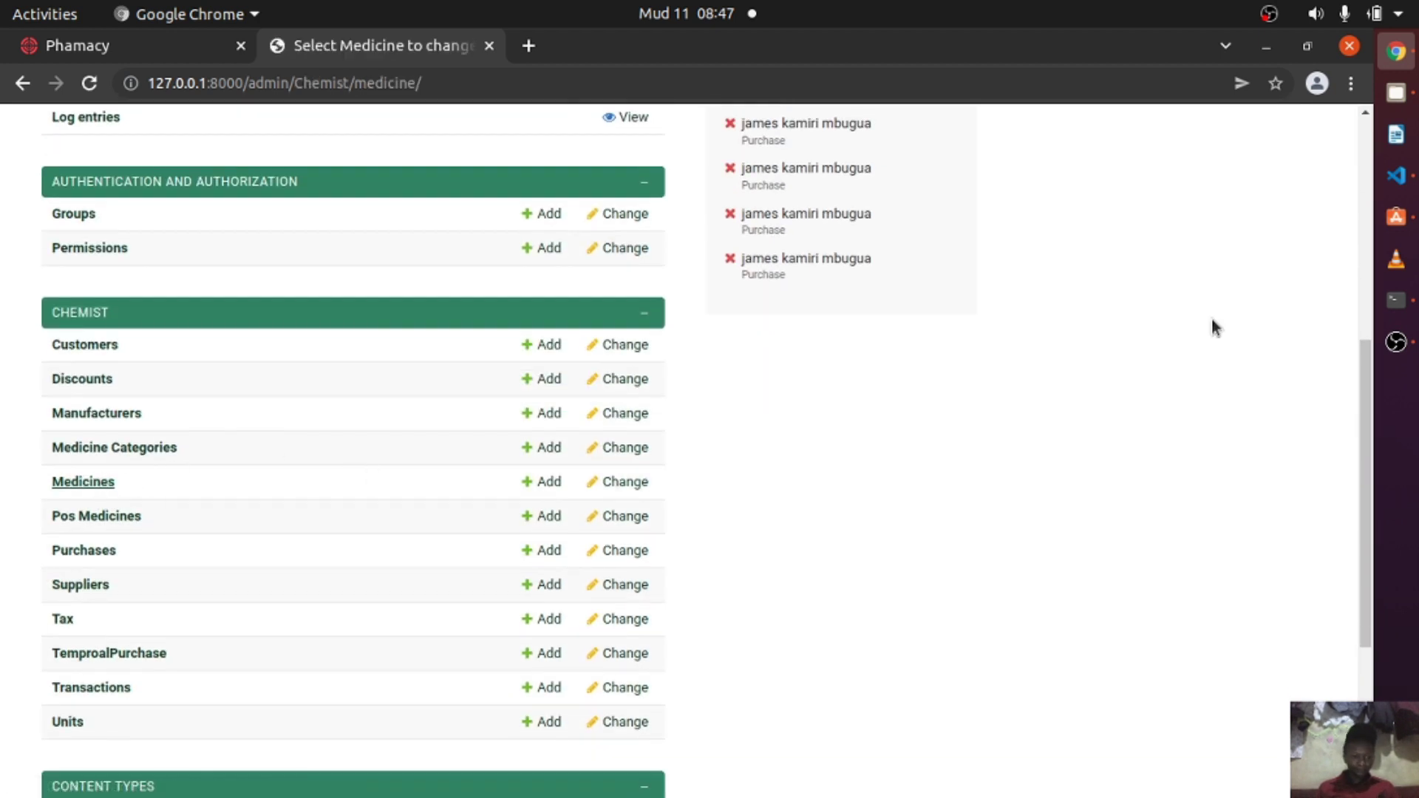
left_click(1149, 231)
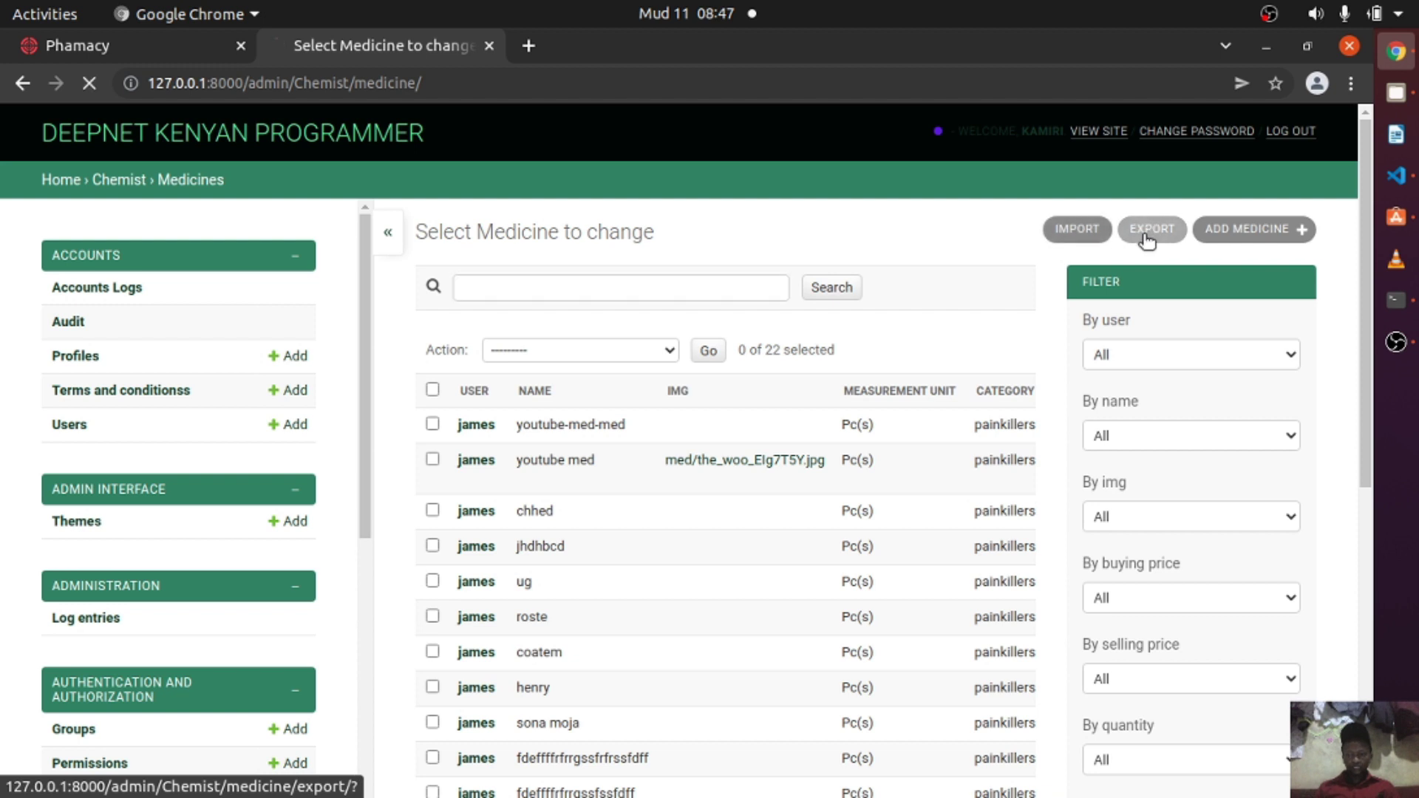
left_click(702, 295)
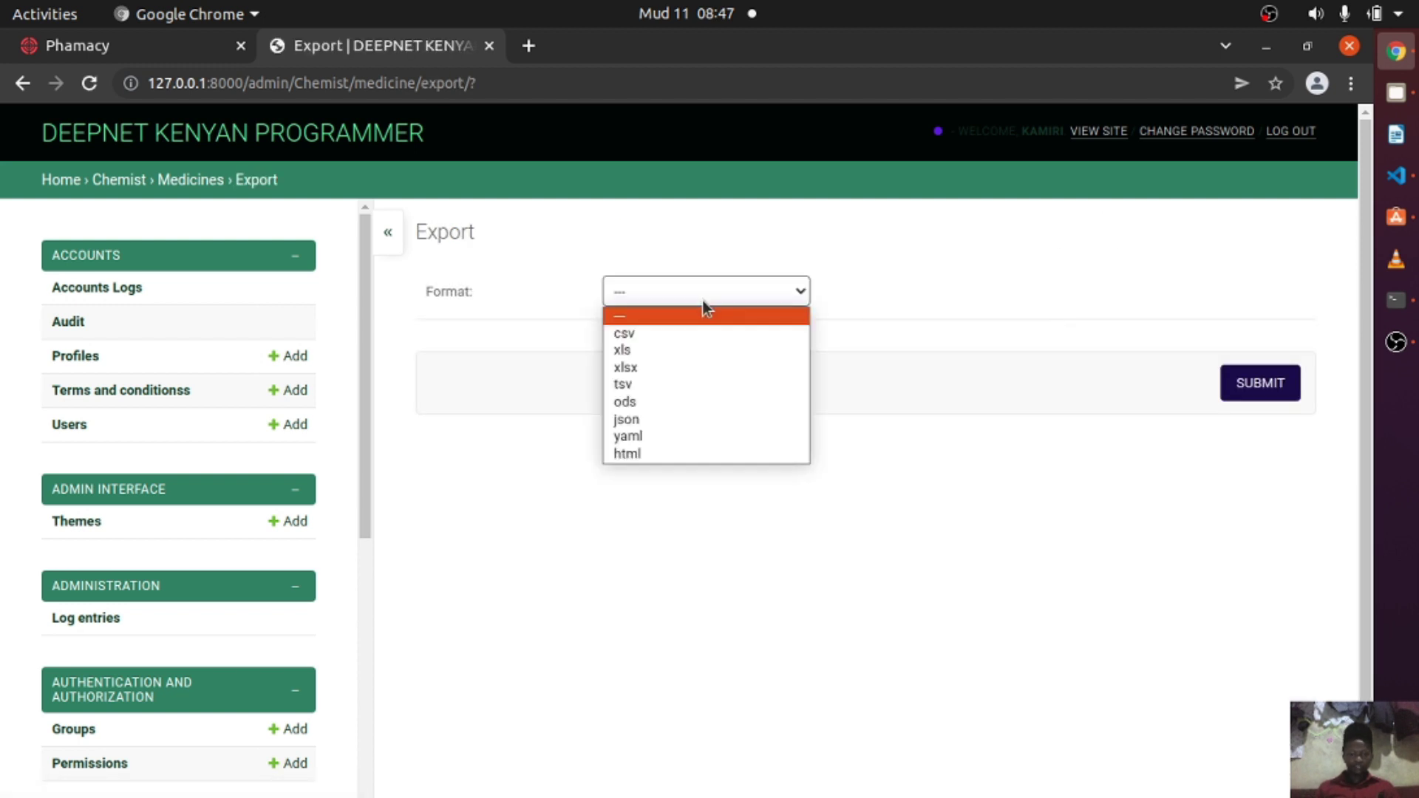
left_click(620, 350)
left_click(1258, 387)
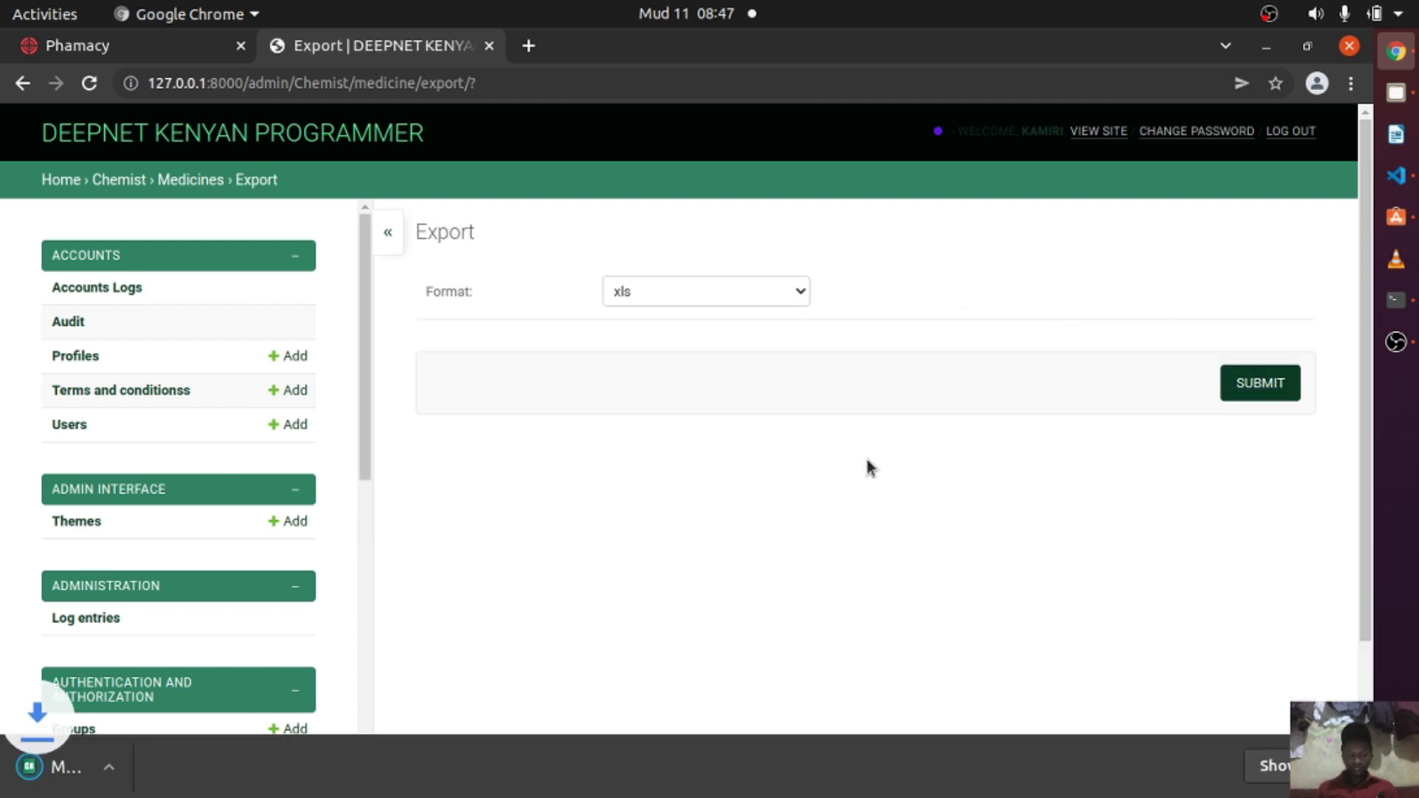
Open the exported medicine spreadsheet in LibreOffice Calc and replace the first two medicine names with scsc and csfc.
left_click(104, 748)
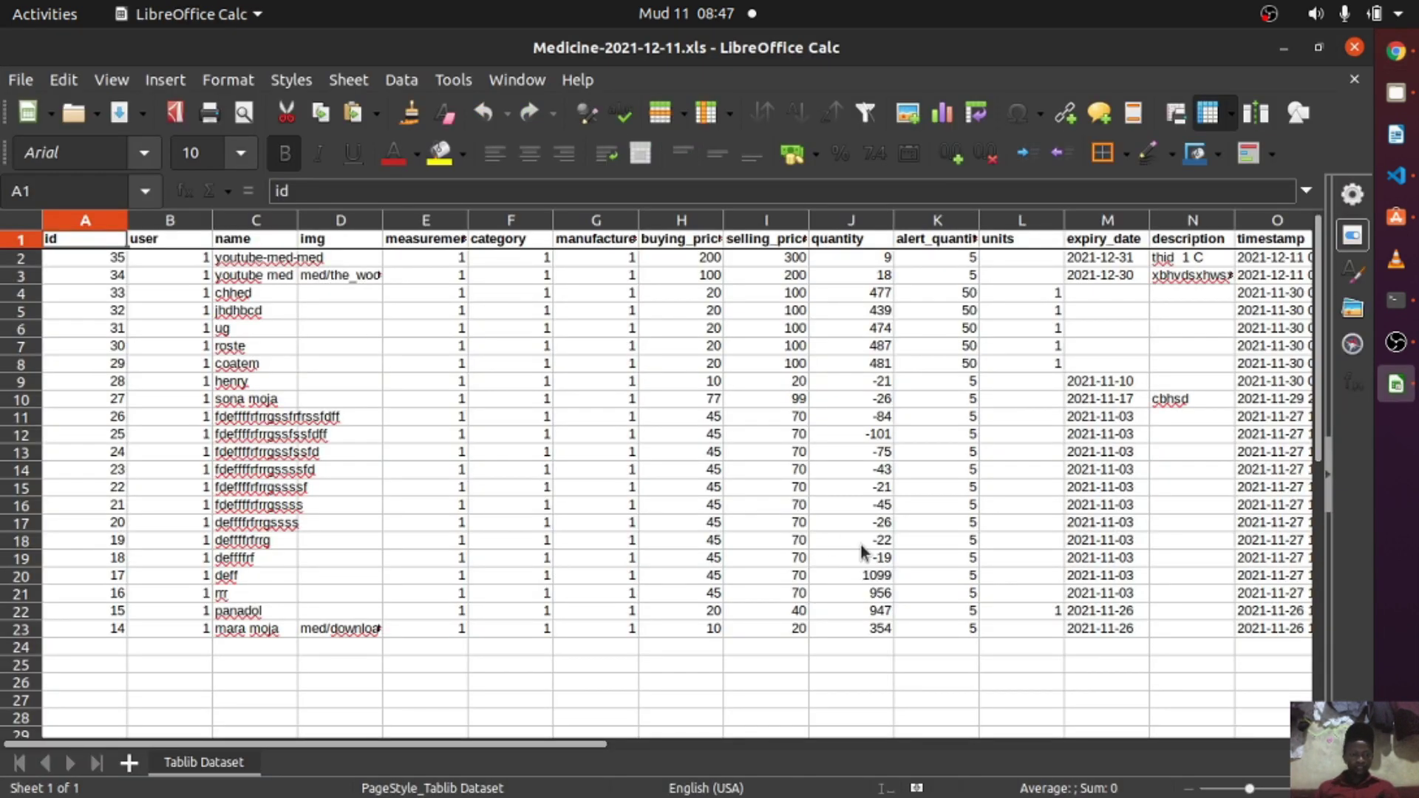
left_click(862, 544)
left_click(540, 365)
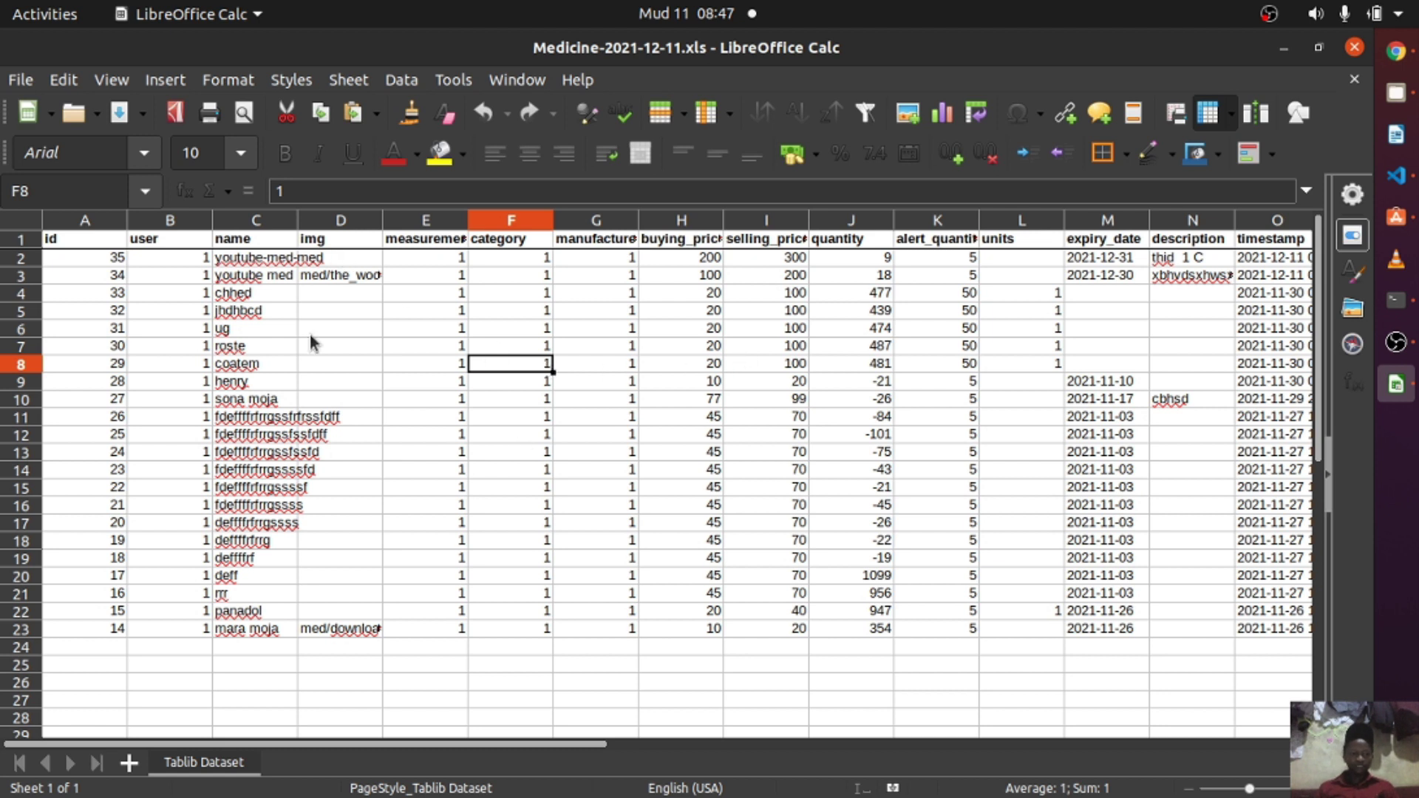
left_click(253, 257)
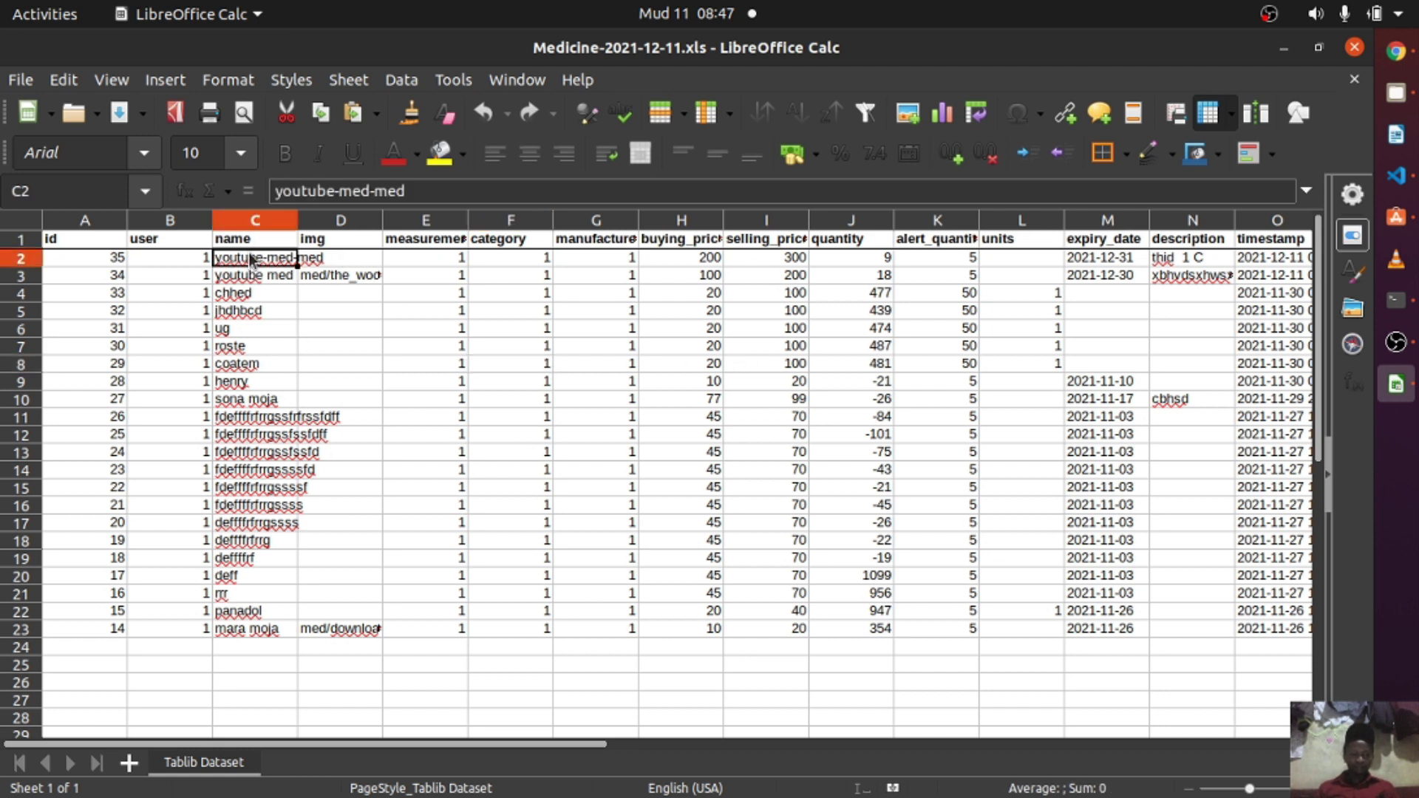
type("s")
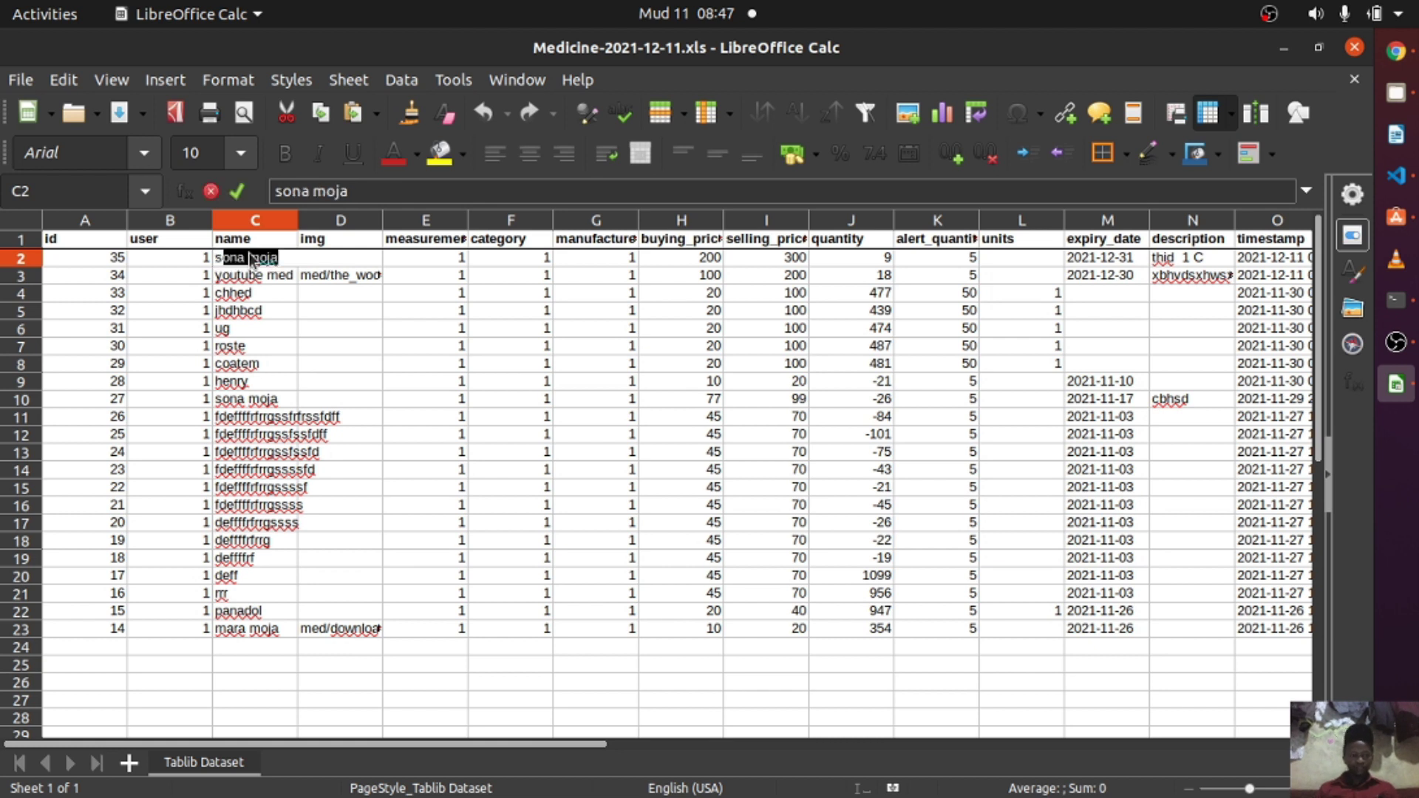
type("csc")
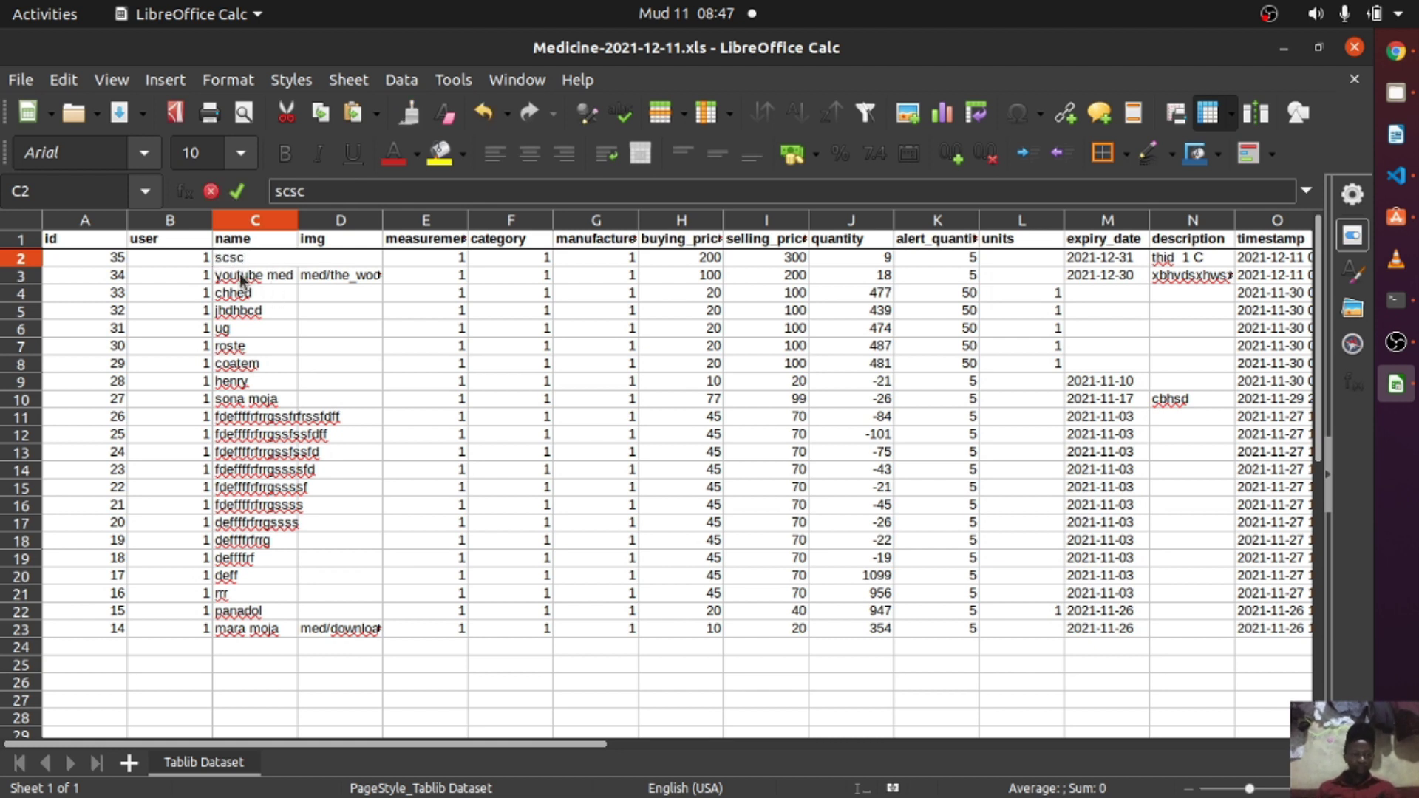
key("Return")
type("csfc")
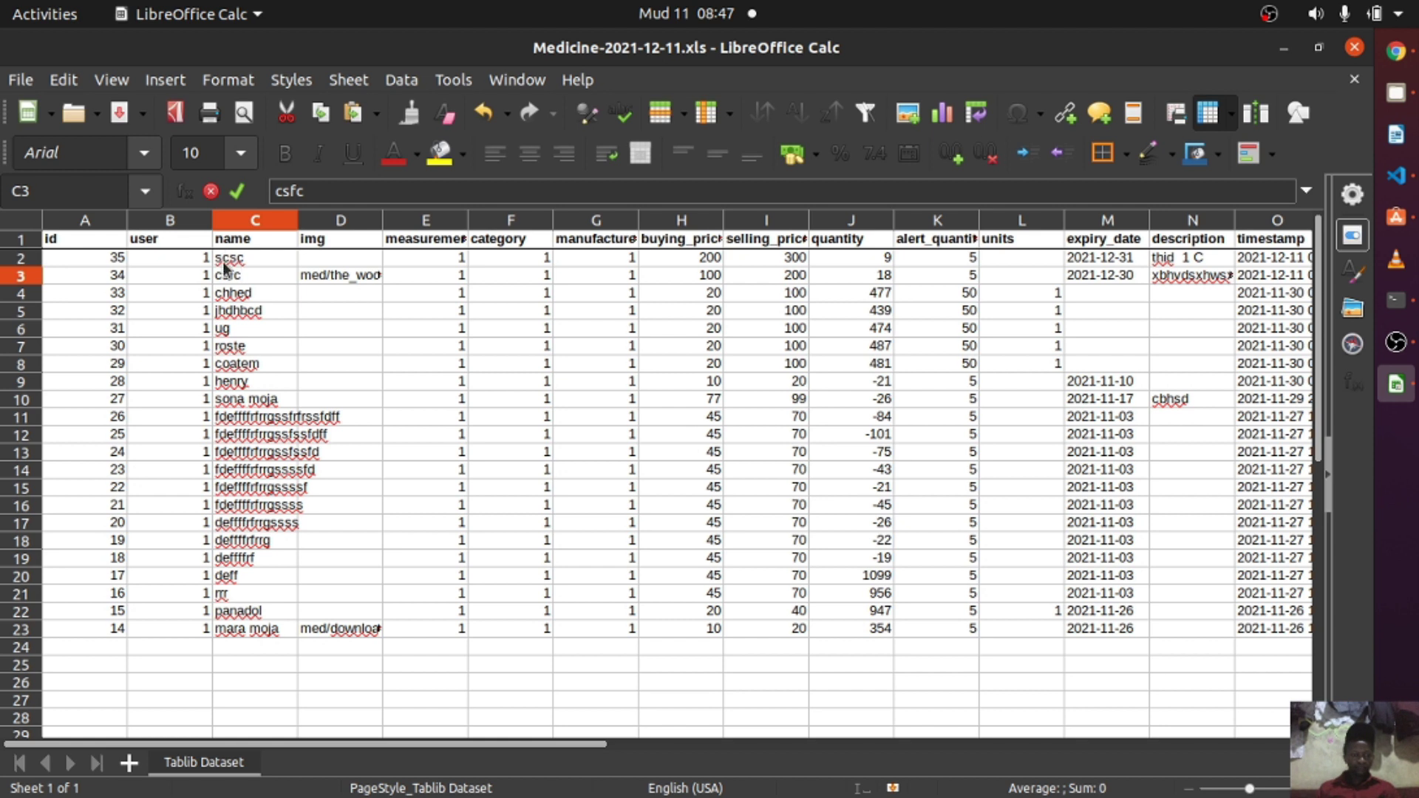
Replace the names in rows 4 to 7 with cdbh, dd, dd and fg, and those through row 23 with fdeffffrfrrgssfrfrssfdff.
left_click(227, 292)
type("cdbh")
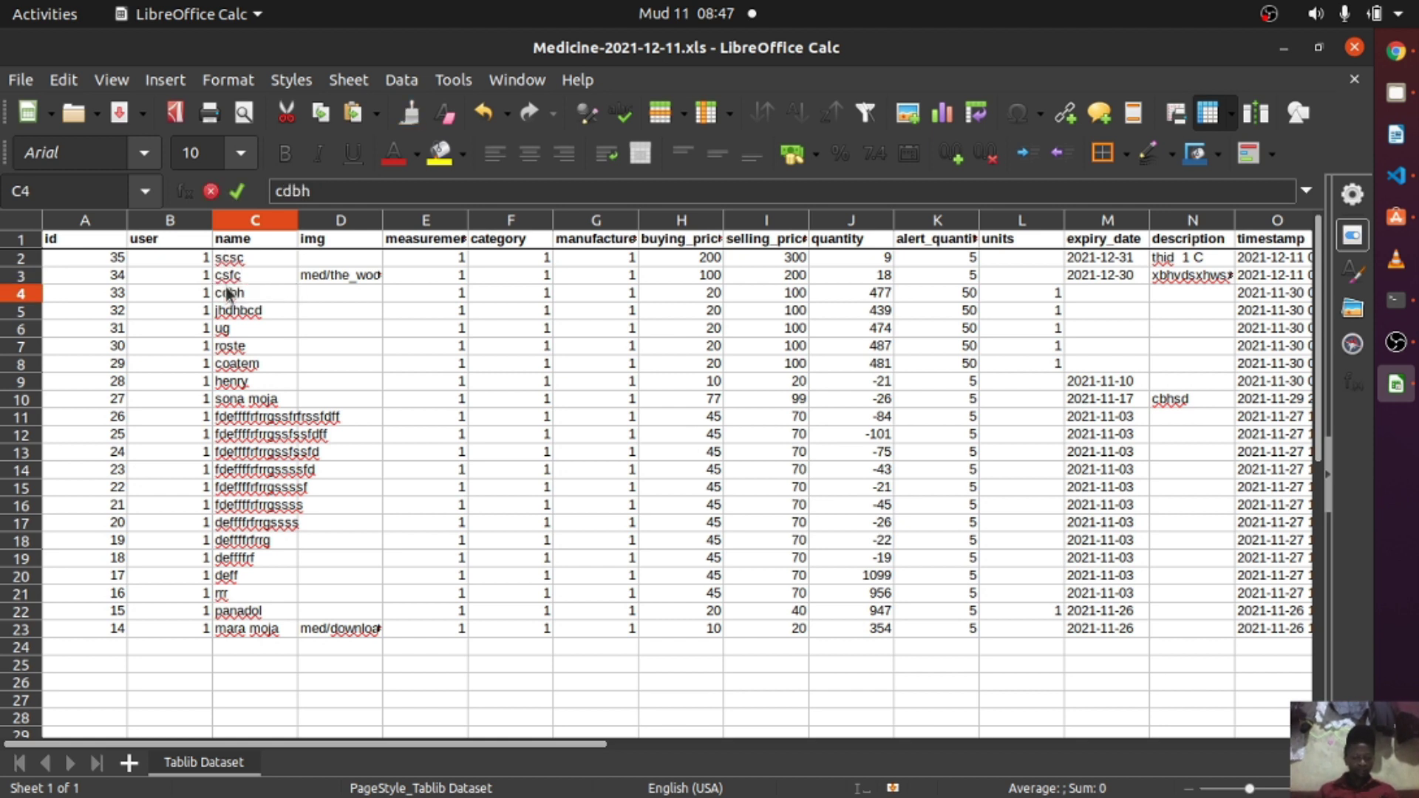
key("Return")
type("dd")
key("Return")
type("dd")
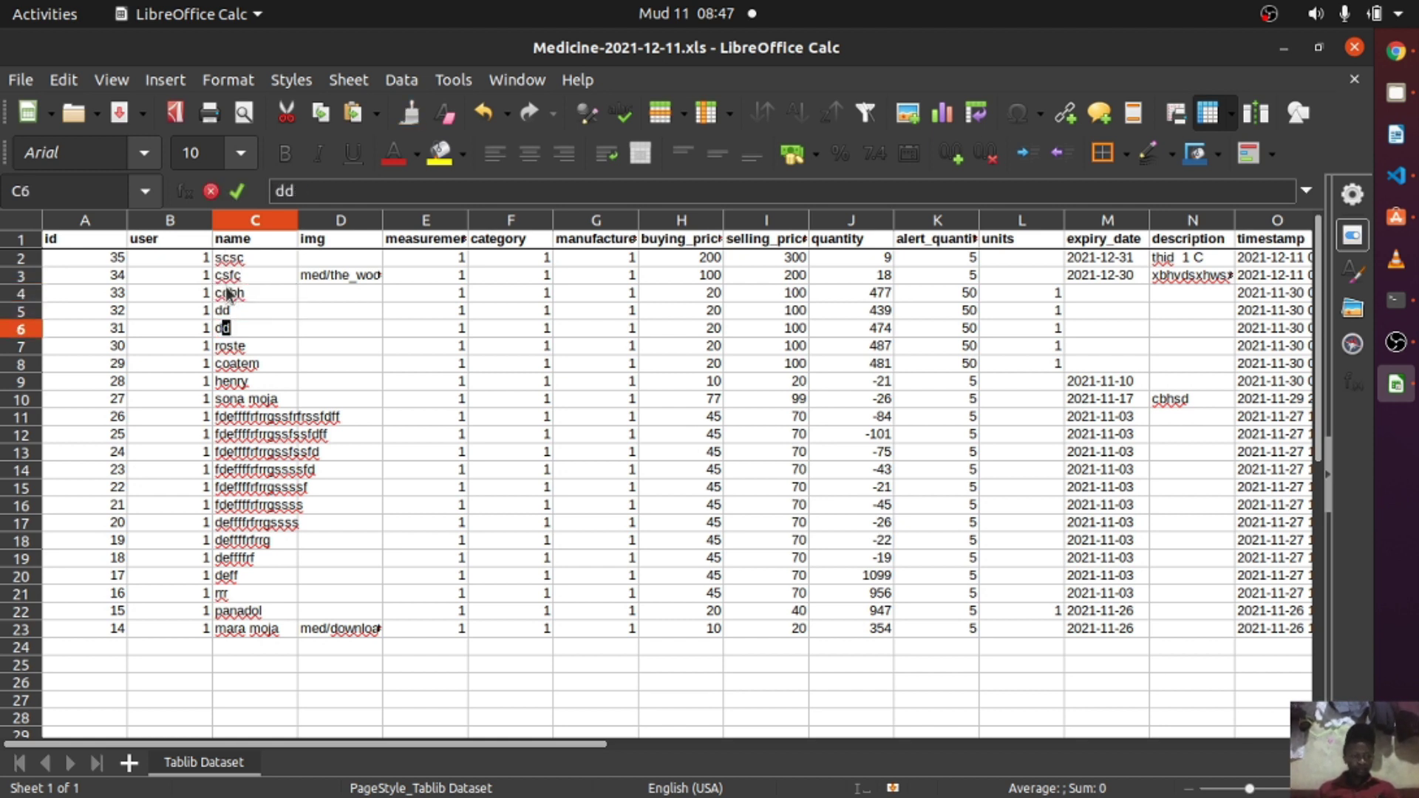
key("Return")
type("fg")
key("Return")
type("f")
key("Return")
type("f")
key("Return")
type("f")
key("Return")
type("f f f f f f")
key("Return")
type("f f f f f f")
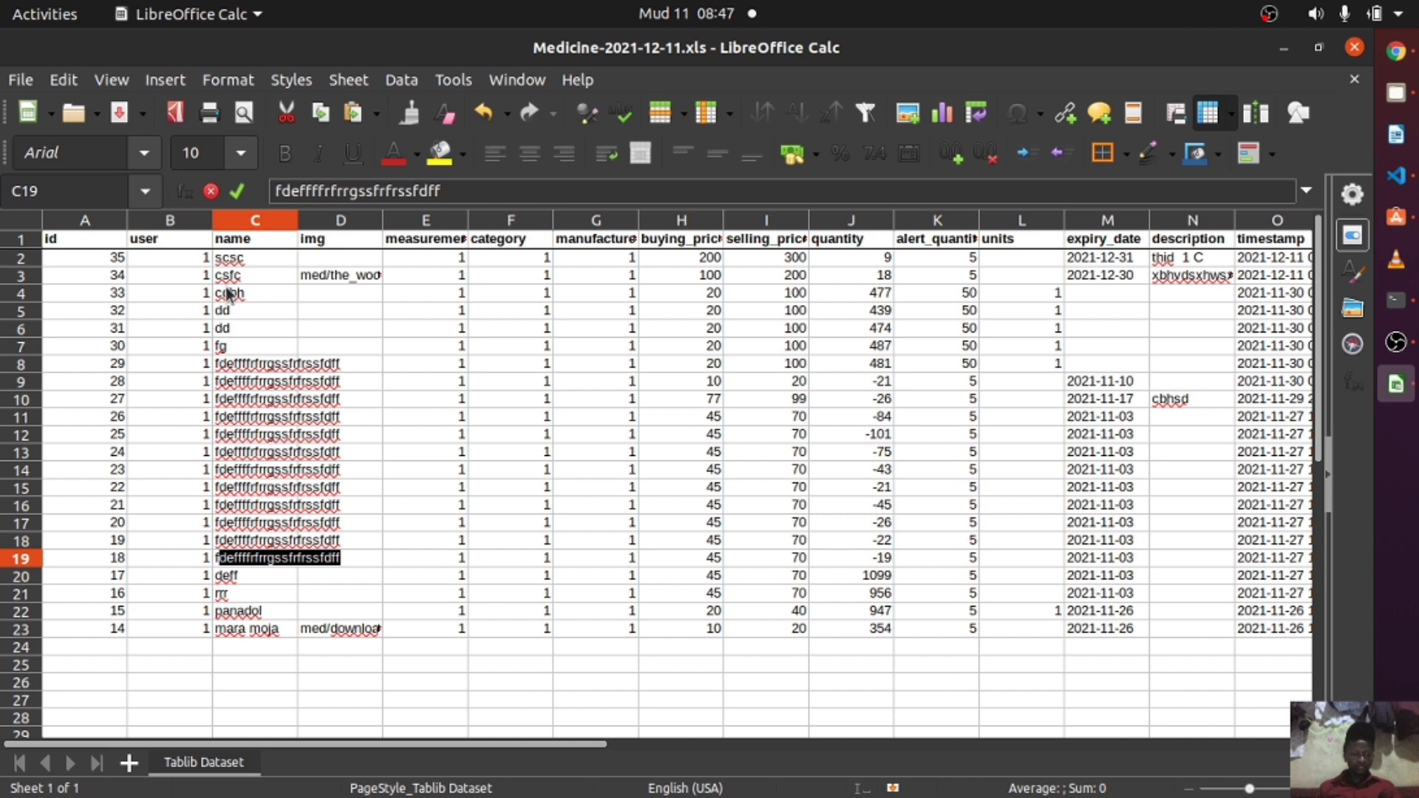
key("Return")
type("fdefffffrfrrgssfrfrssfdff")
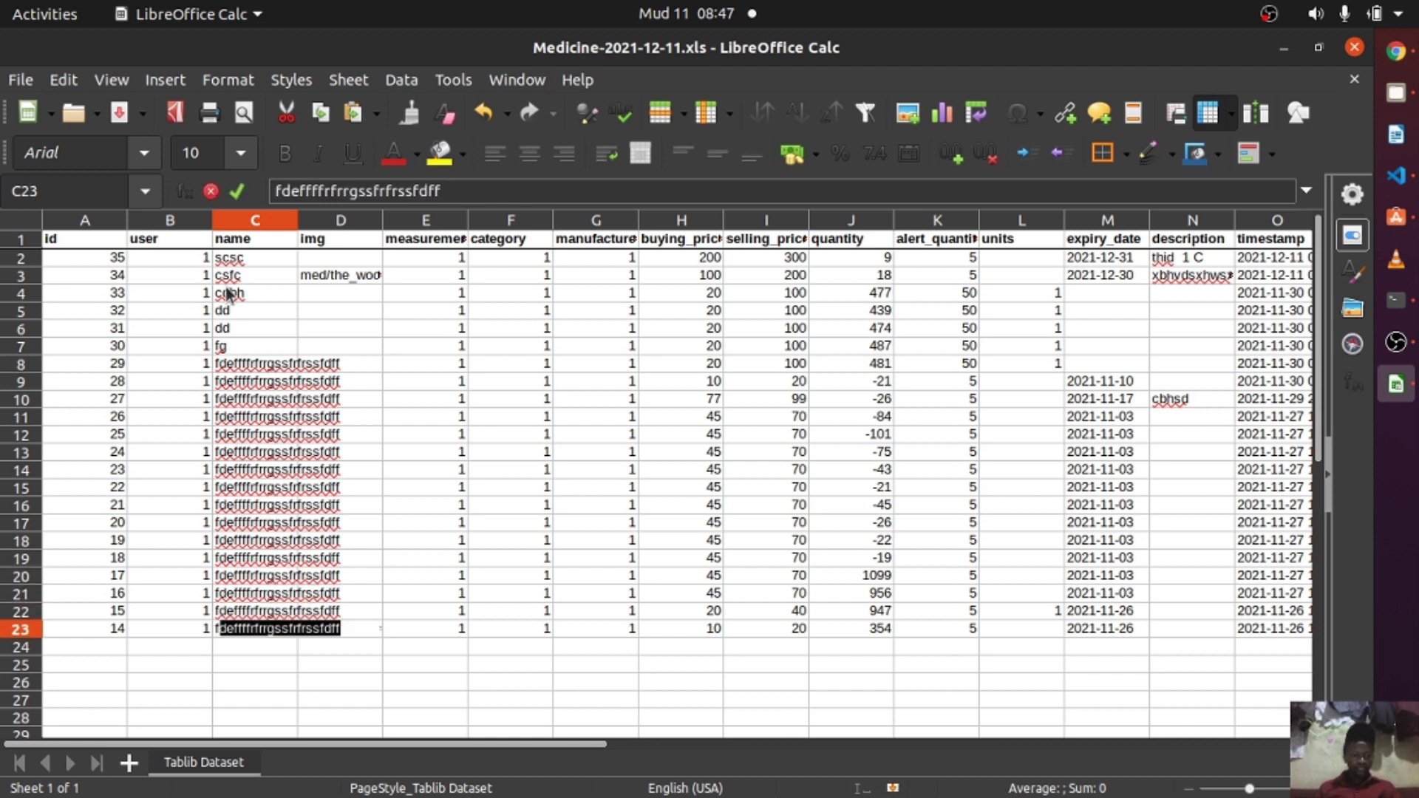
Save the edited medicine spreadsheet in Excel 97–2003 format and close it.
left_click(520, 717)
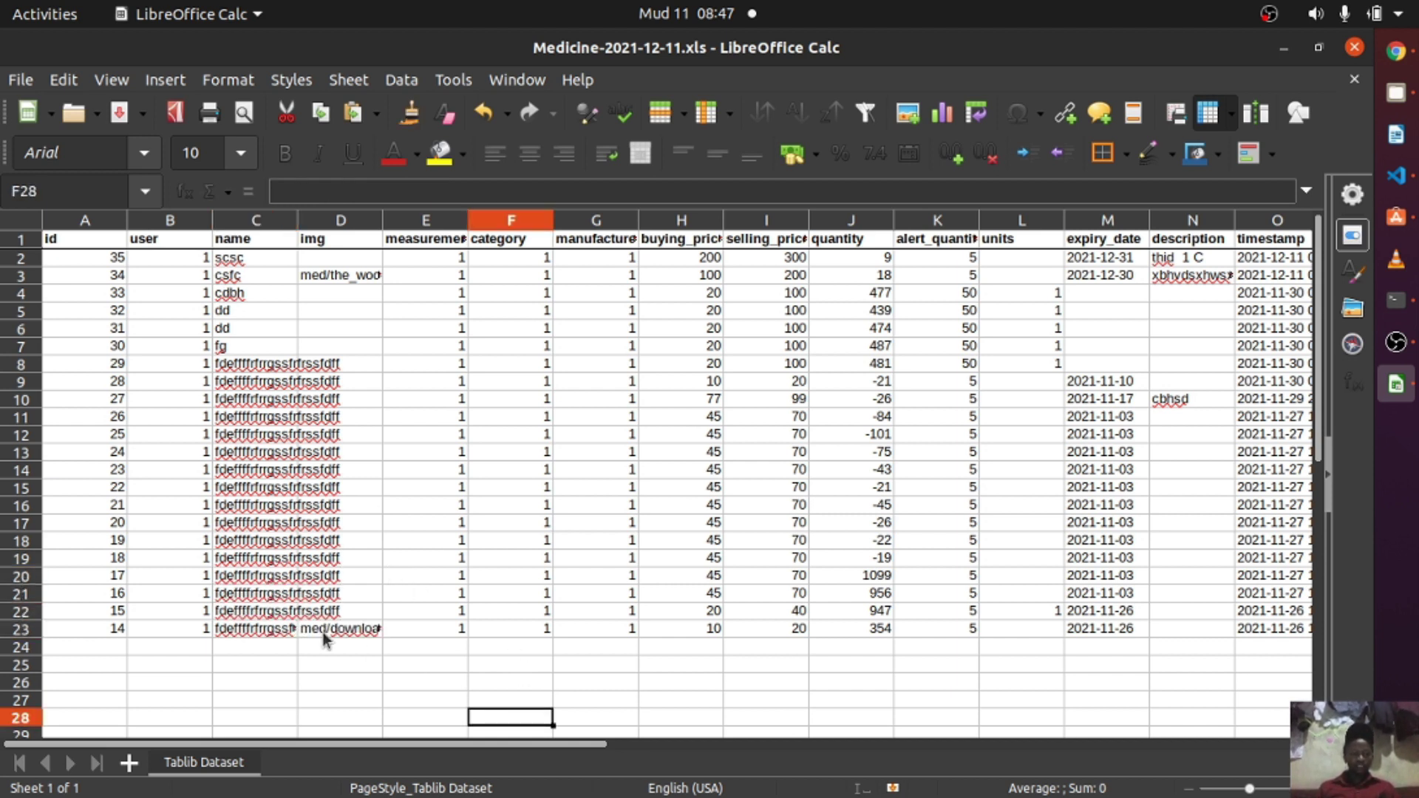
key("ctrl+s")
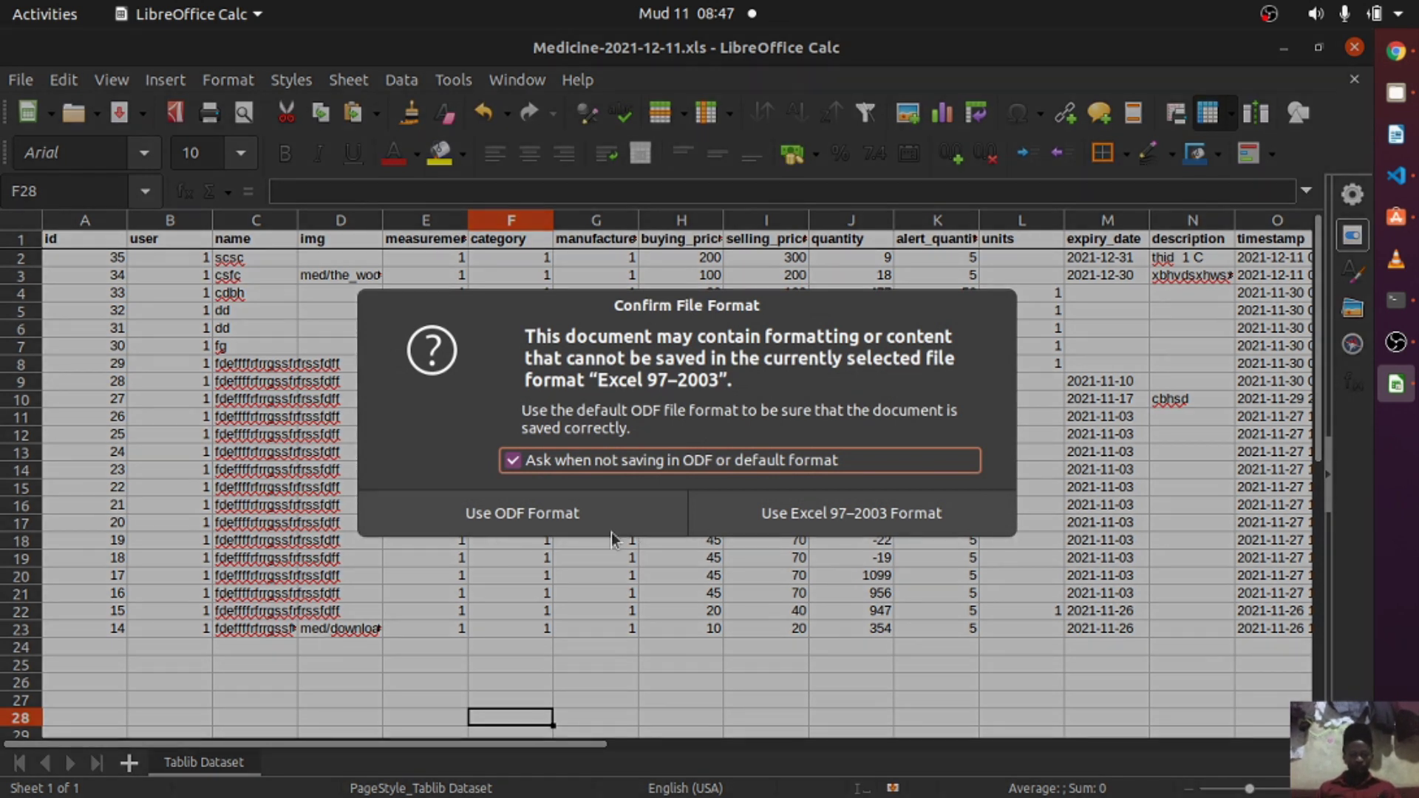
left_click(800, 517)
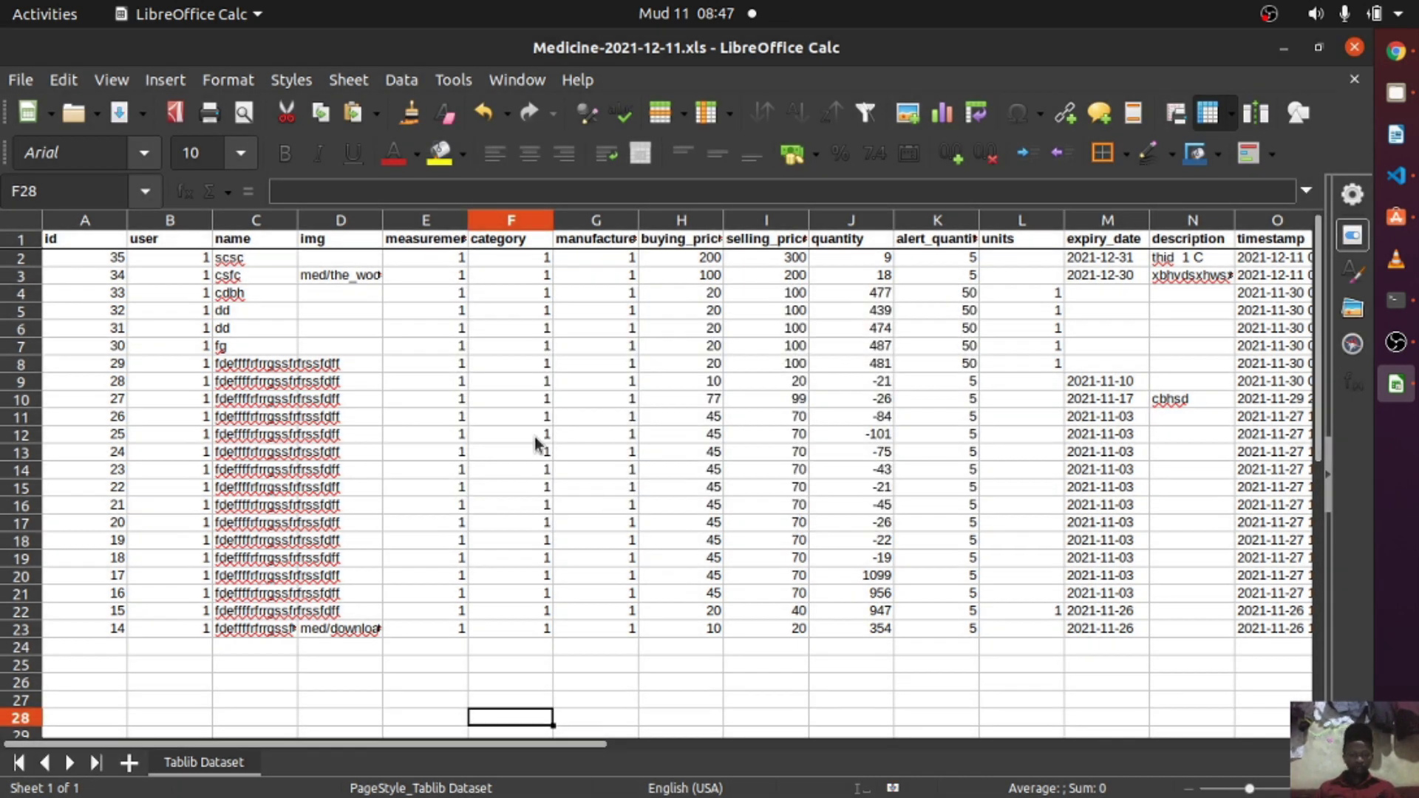
left_click(1355, 49)
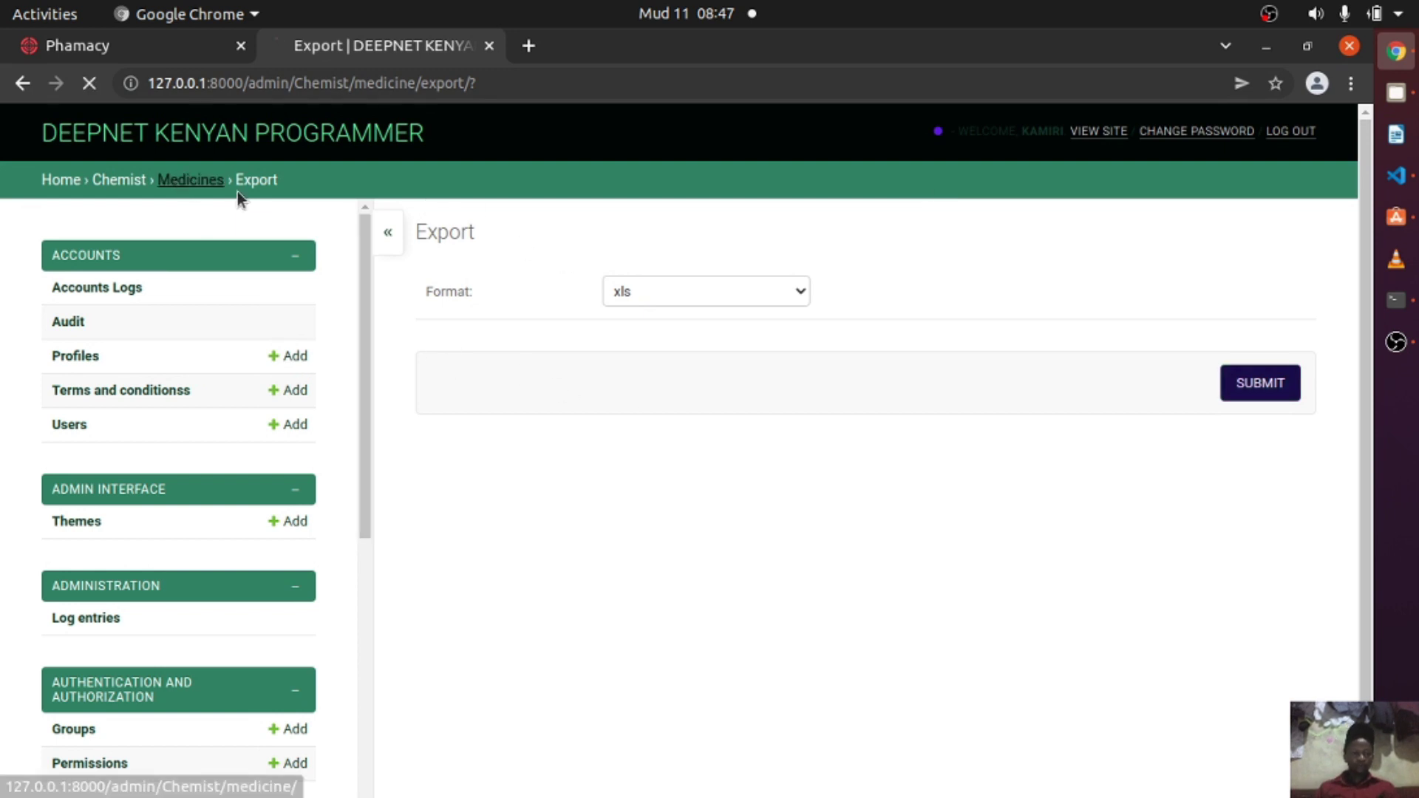
Open the import form for the Chemist medicines and choose Medicine-2021-12-11.xls from the Downloads folder.
left_click(218, 181)
left_click(1077, 229)
left_click(636, 346)
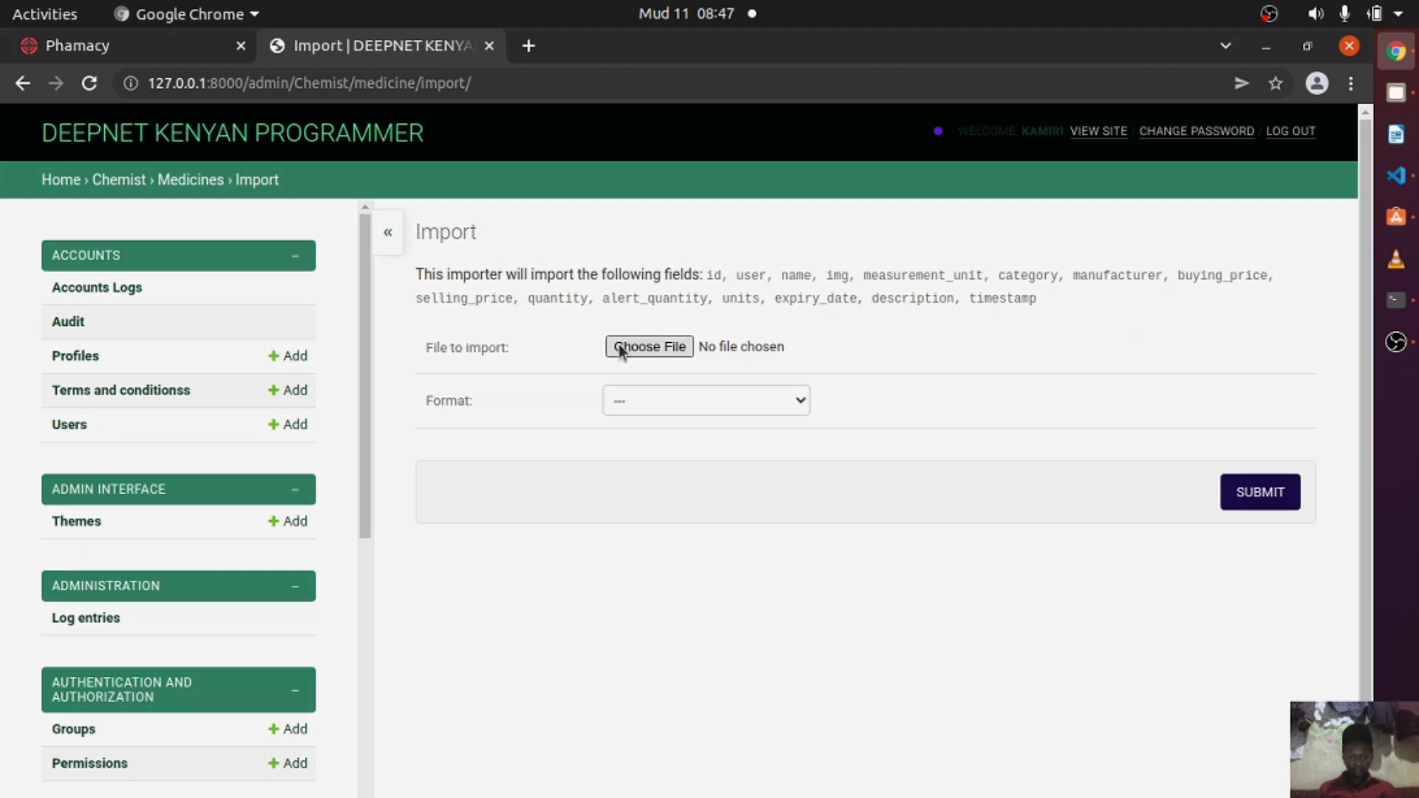
left_click(108, 219)
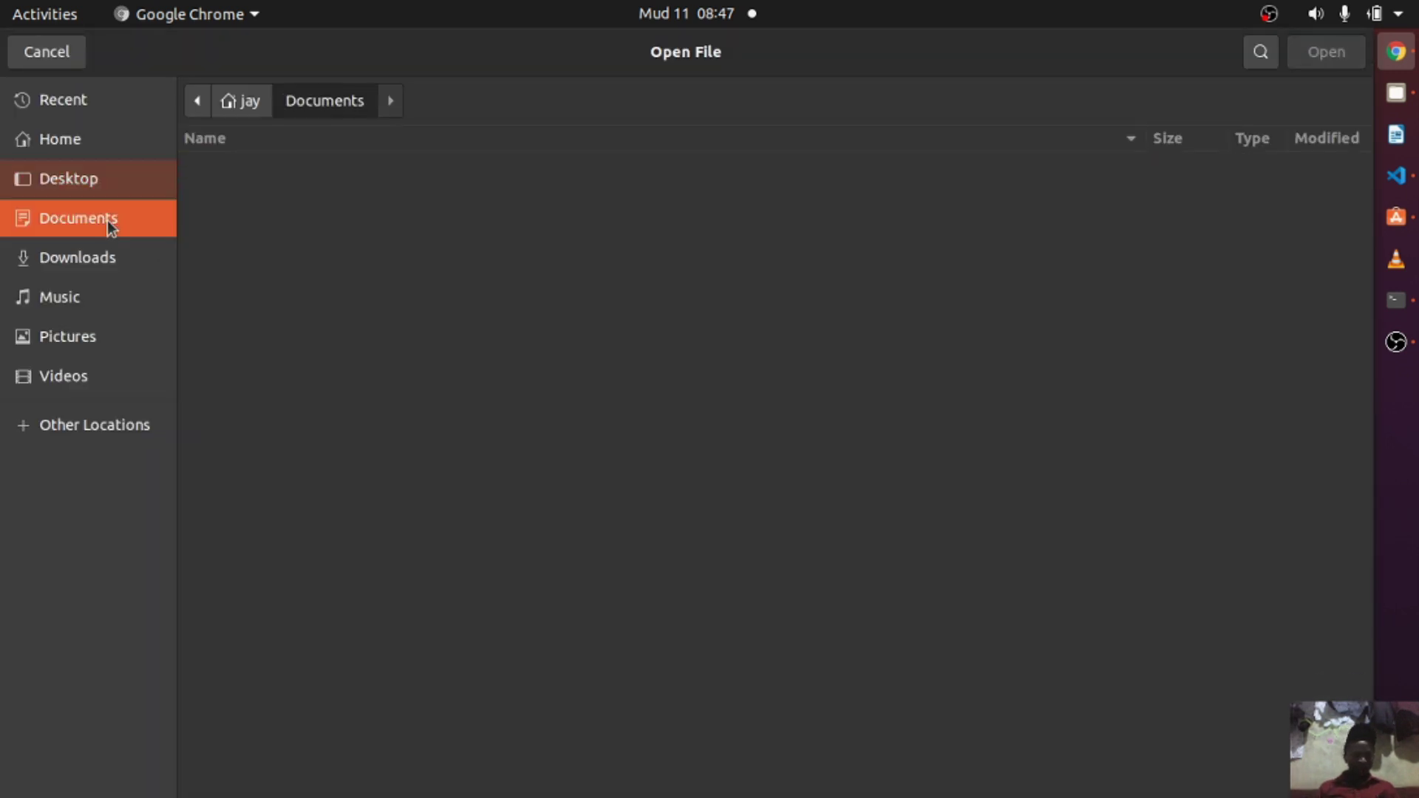
left_click(108, 258)
left_click(340, 219)
key("Up")
key("Return")
Try to submit the medicine import with the xls format and review the output on the import page.
left_click(792, 393)
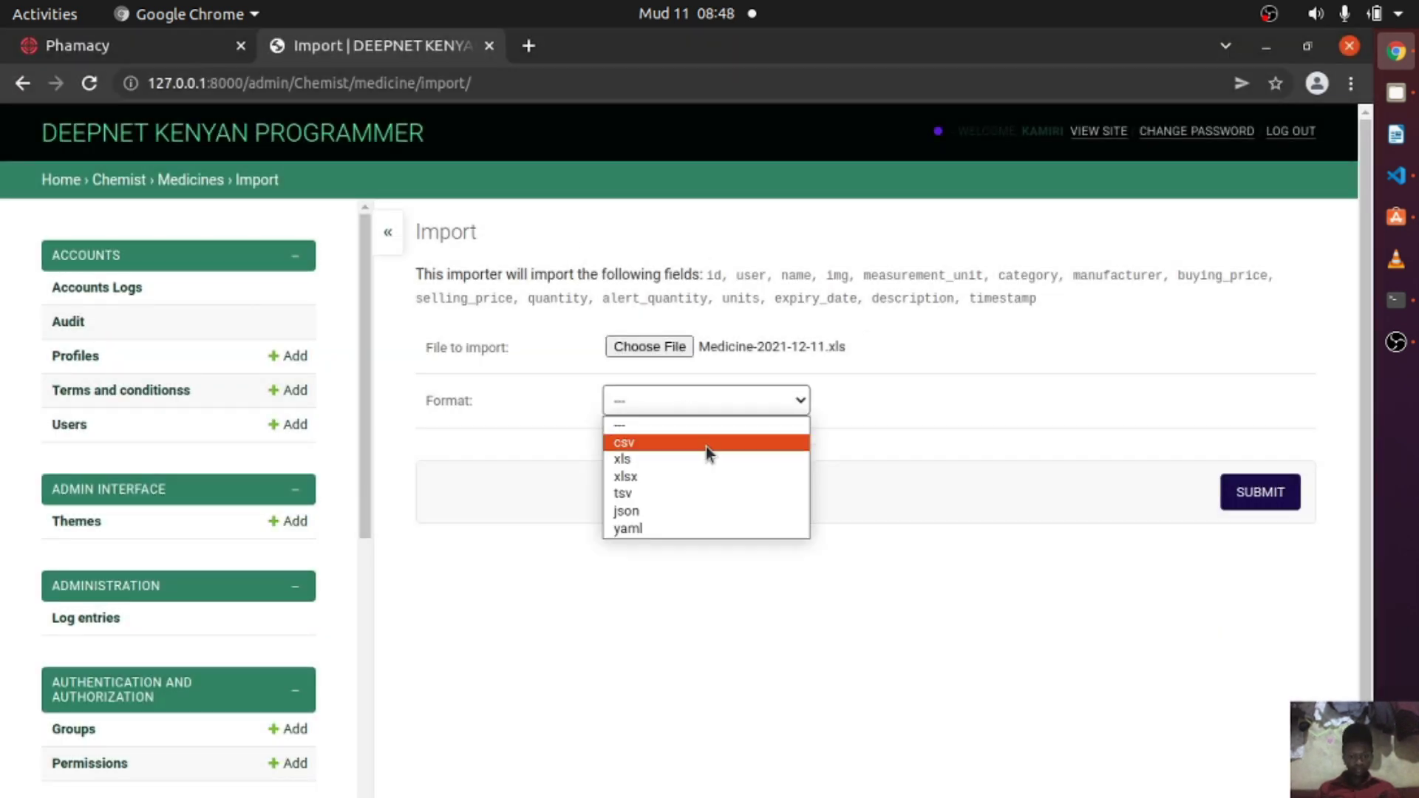
left_click(633, 464)
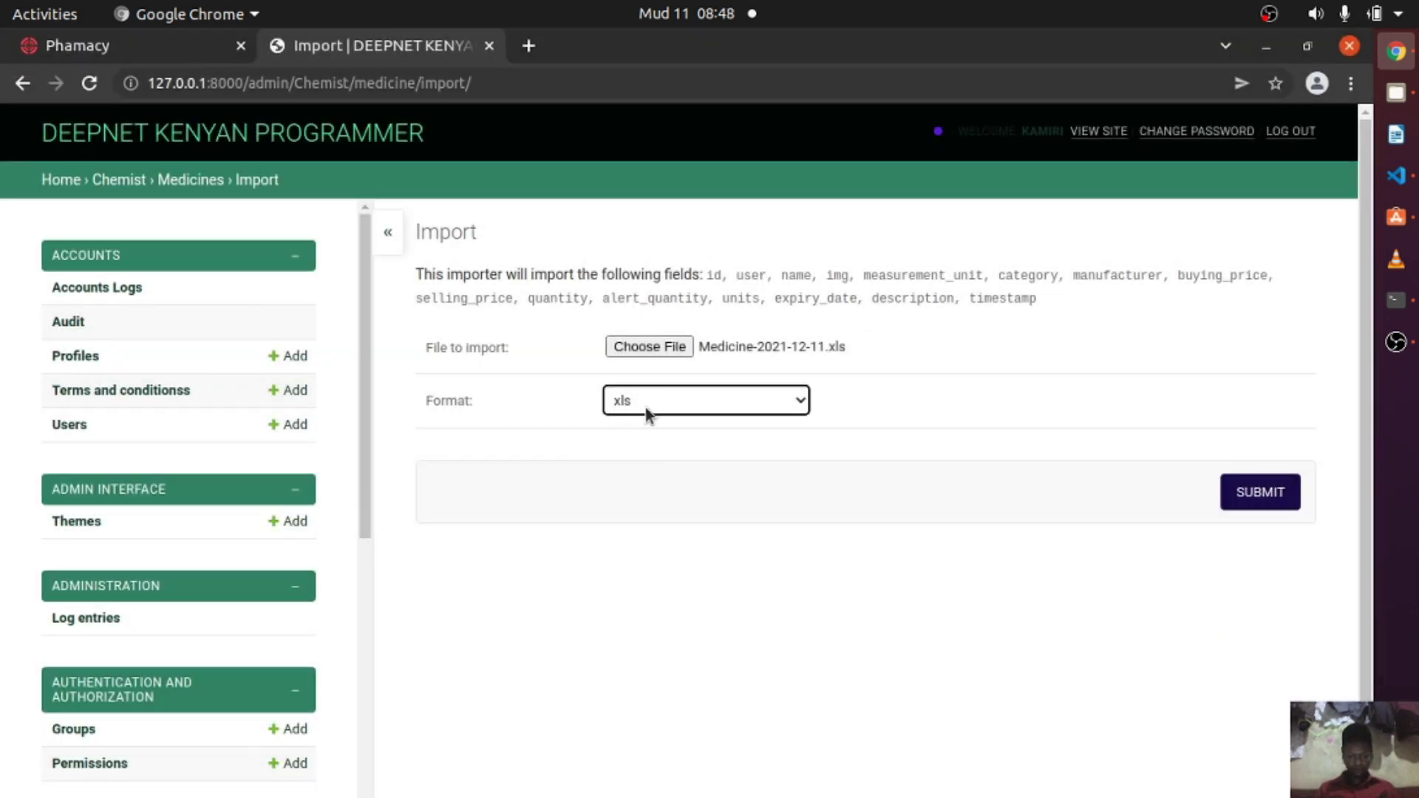
left_click(1266, 490)
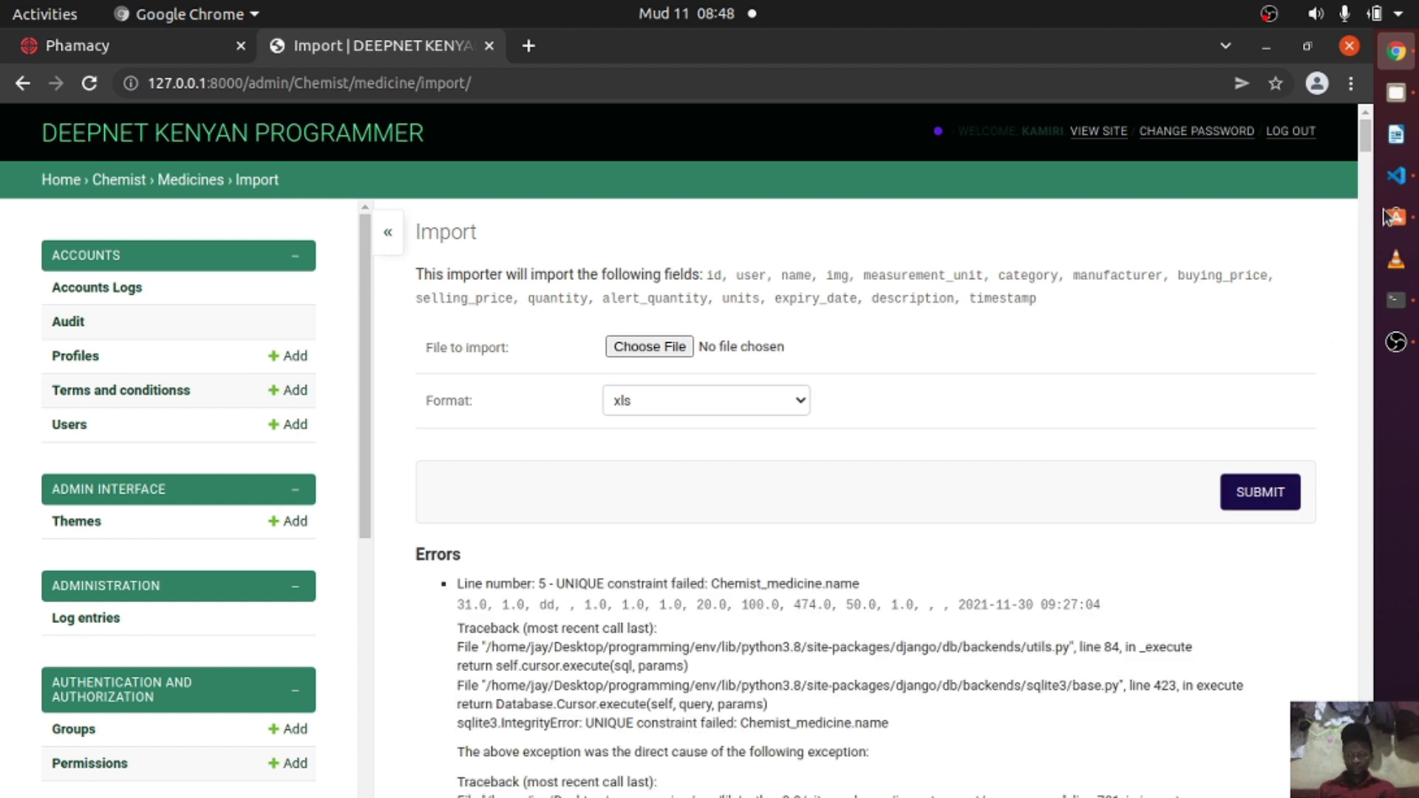
mouse_move(1368, 139)
left_mouse_down()
mouse_move(1367, 194)
mouse_move(1368, 133)
left_mouse_up()
left_click_drag(456, 612, 545, 582)
left_click(882, 569)
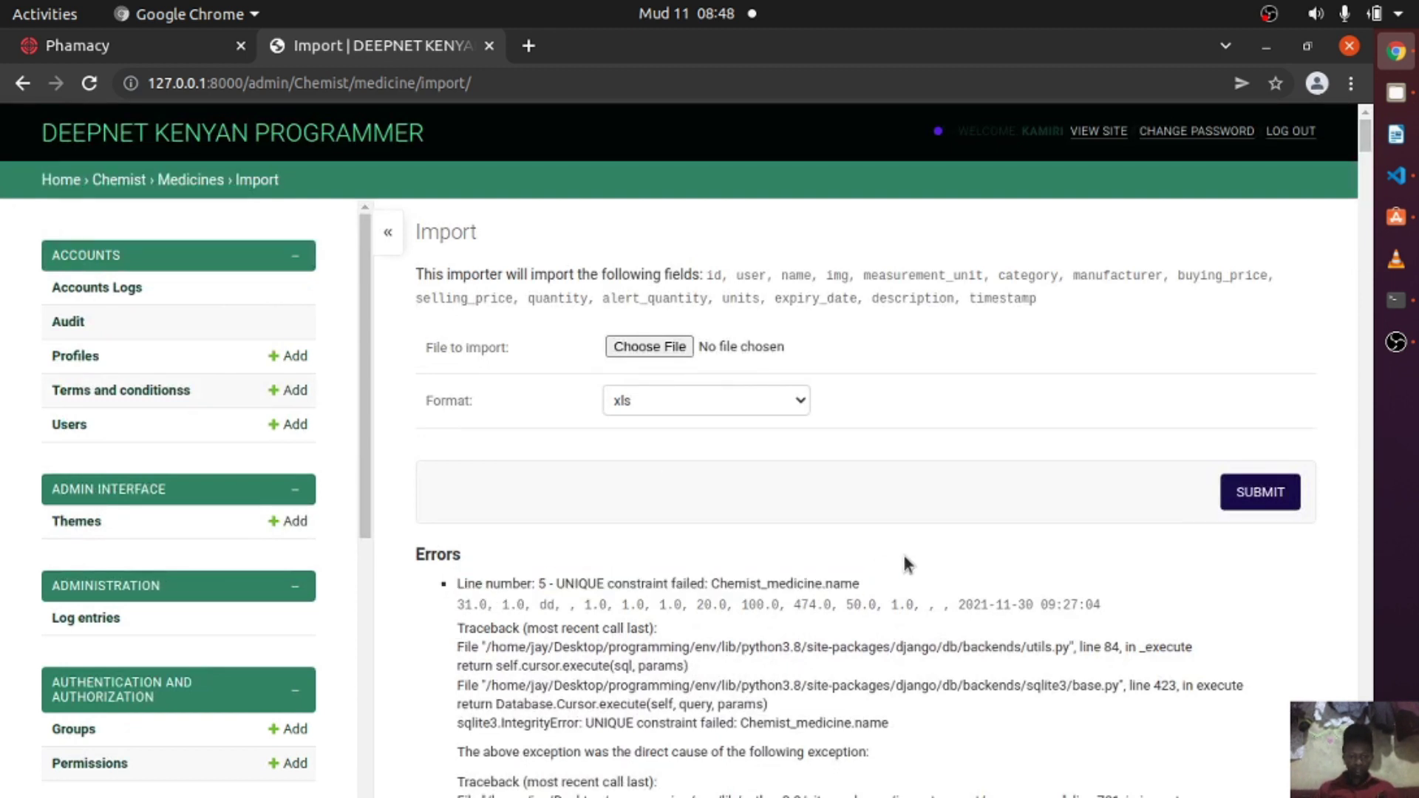
Switch to the file manager and reopen Medicine-2021-12-11.xls from the Downloads folder.
left_click(1396, 175)
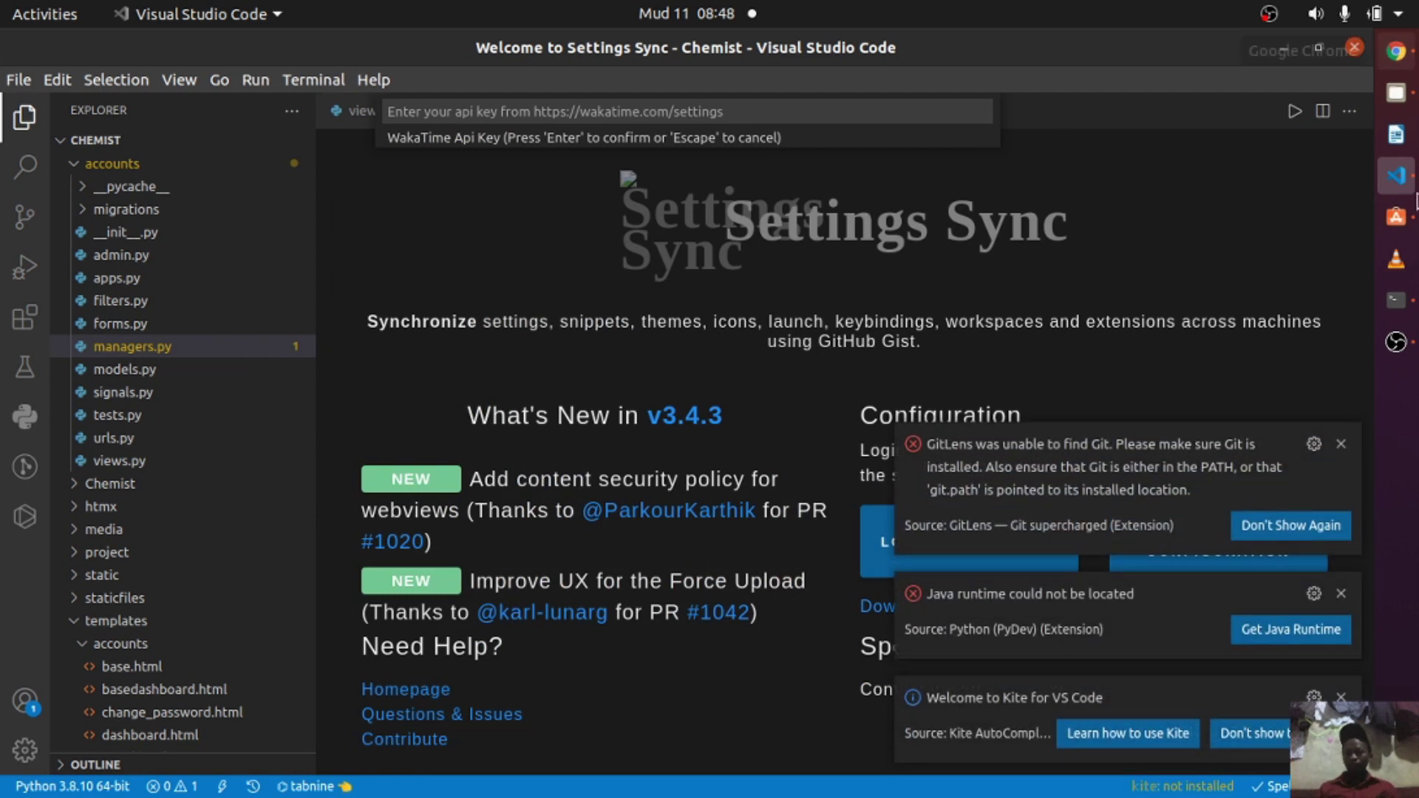
left_click(1396, 93)
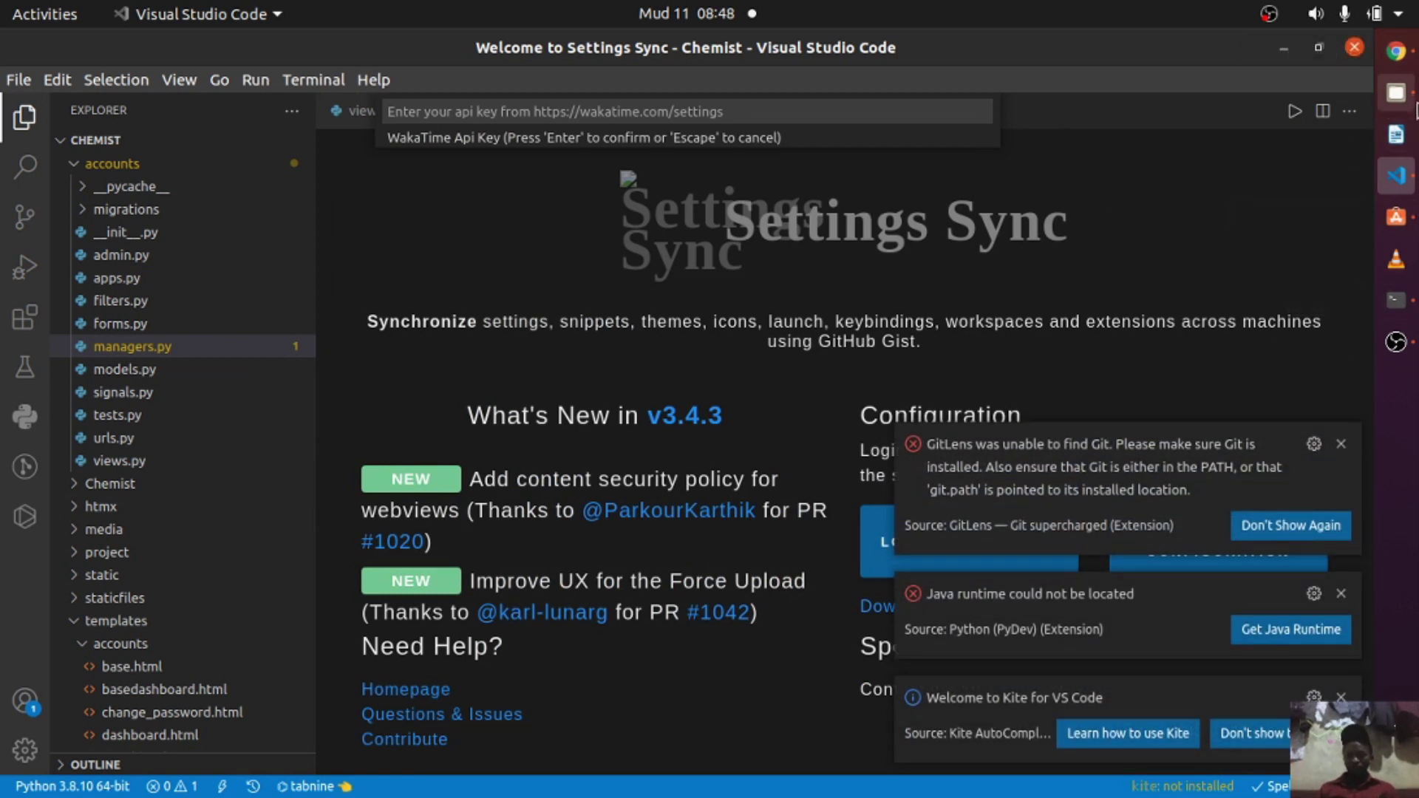
left_click(313, 210)
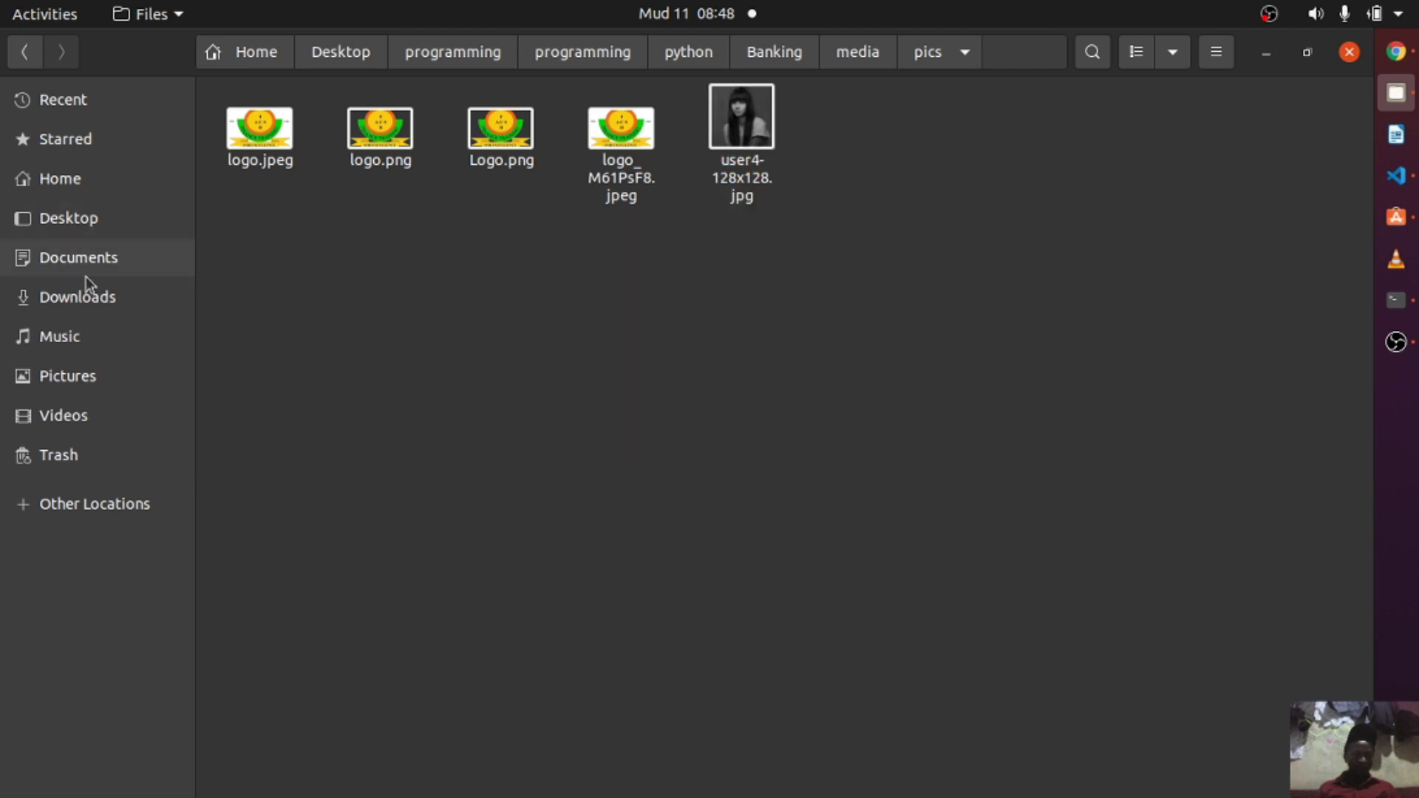
left_click(70, 294)
double_click(244, 117)
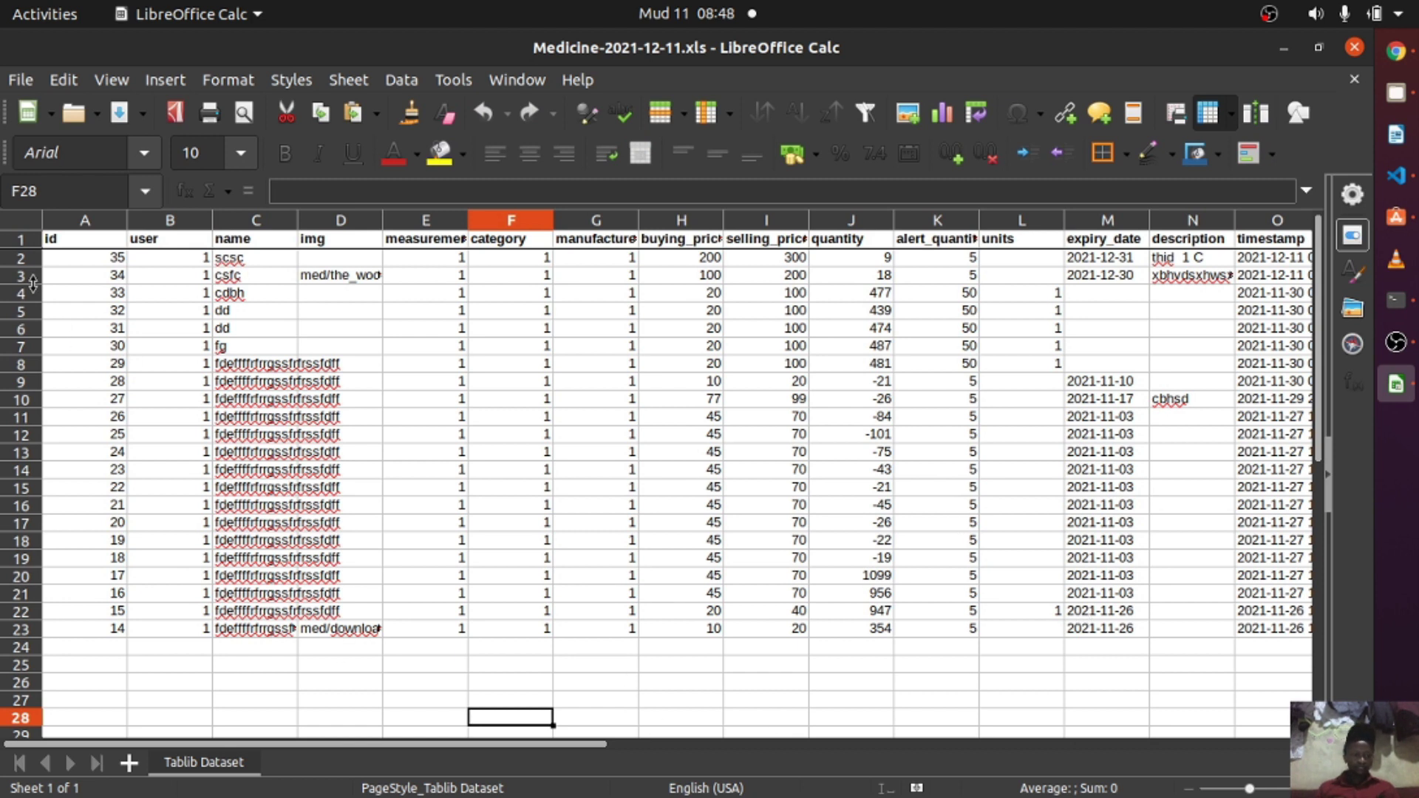
left_click_drag(59, 296, 858, 490)
left_click_drag(968, 528, 1197, 595)
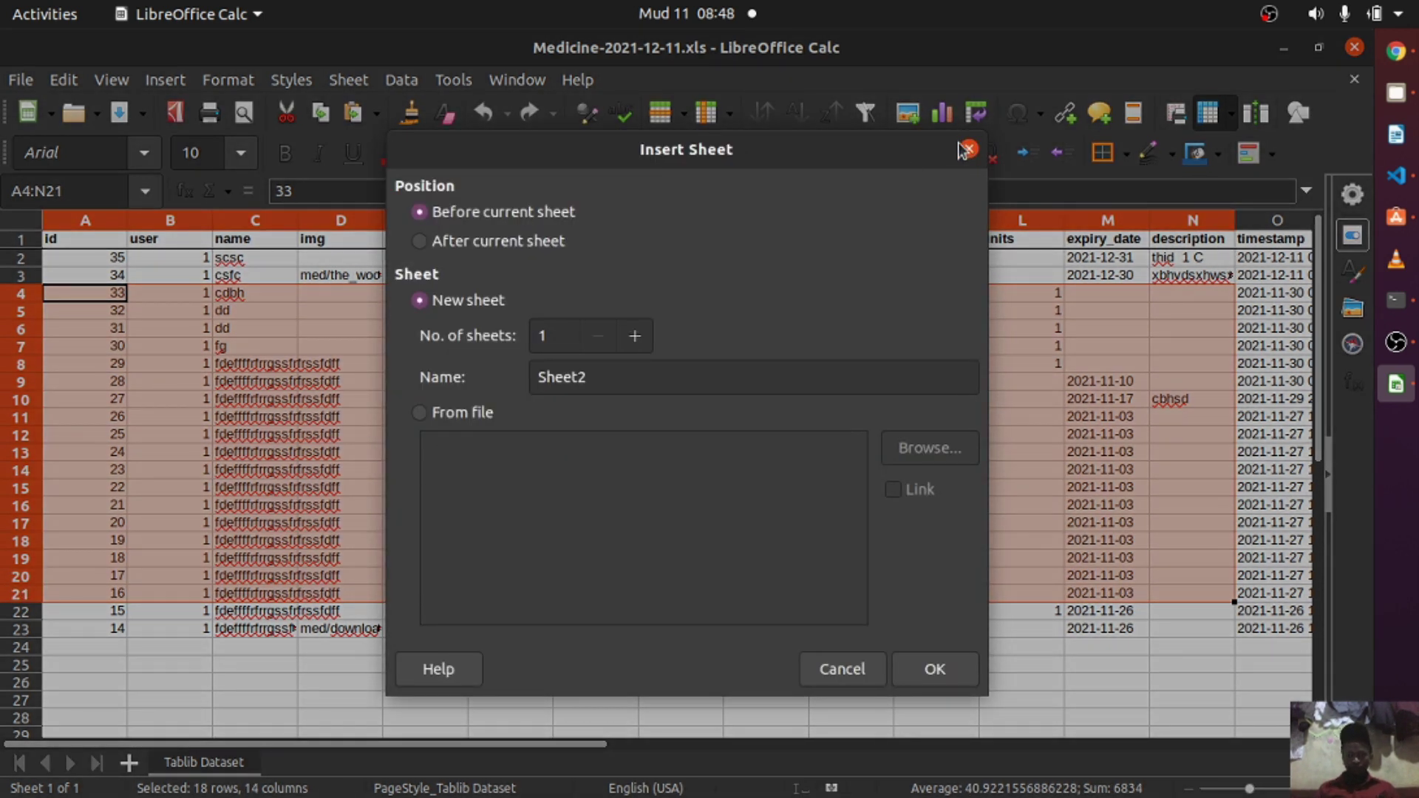
left_click(964, 150)
Clear the contents of cells A4:P25 and save the spreadsheet in Excel 97–2003 format.
left_click(89, 328)
left_click_drag(67, 306, 1126, 665)
key("Delete")
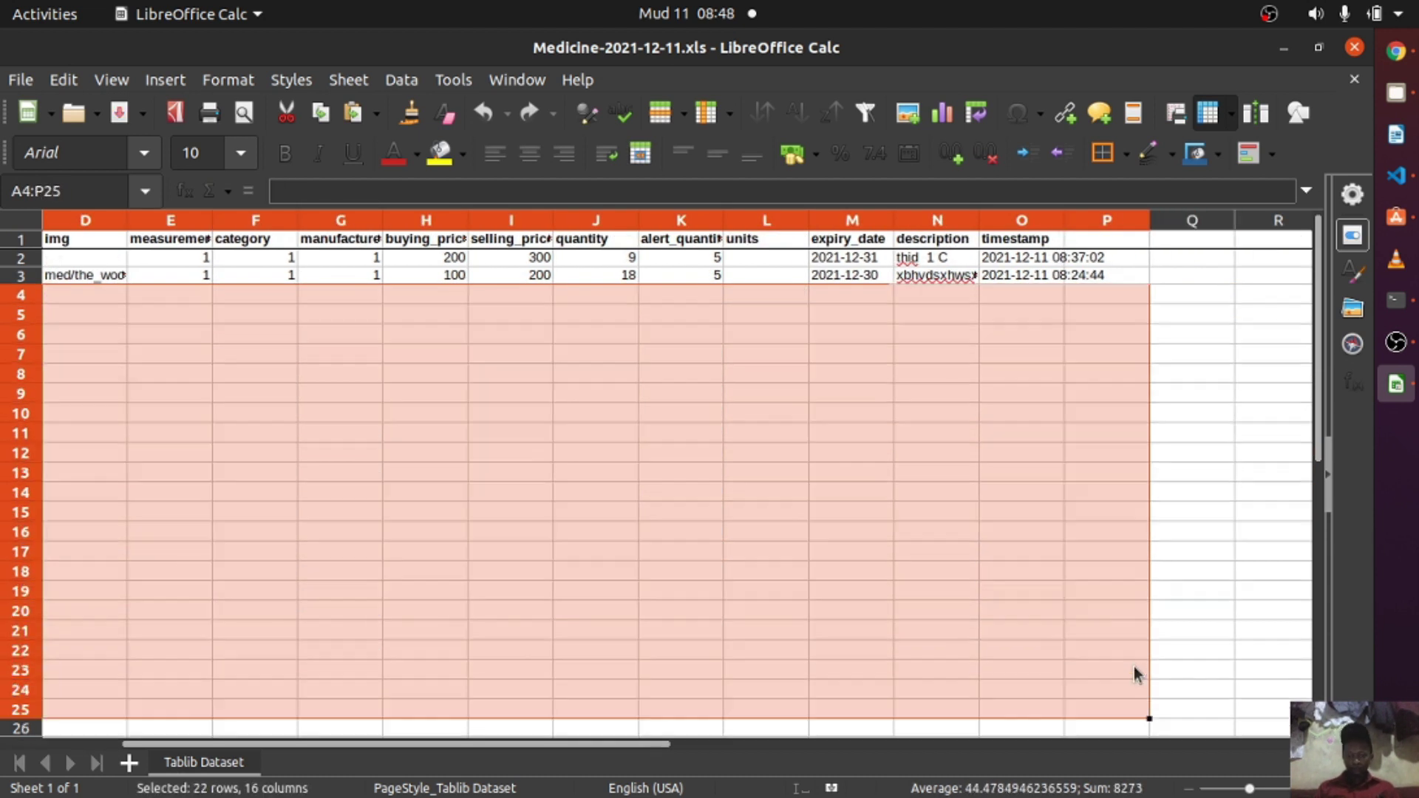
key("ctrl+s")
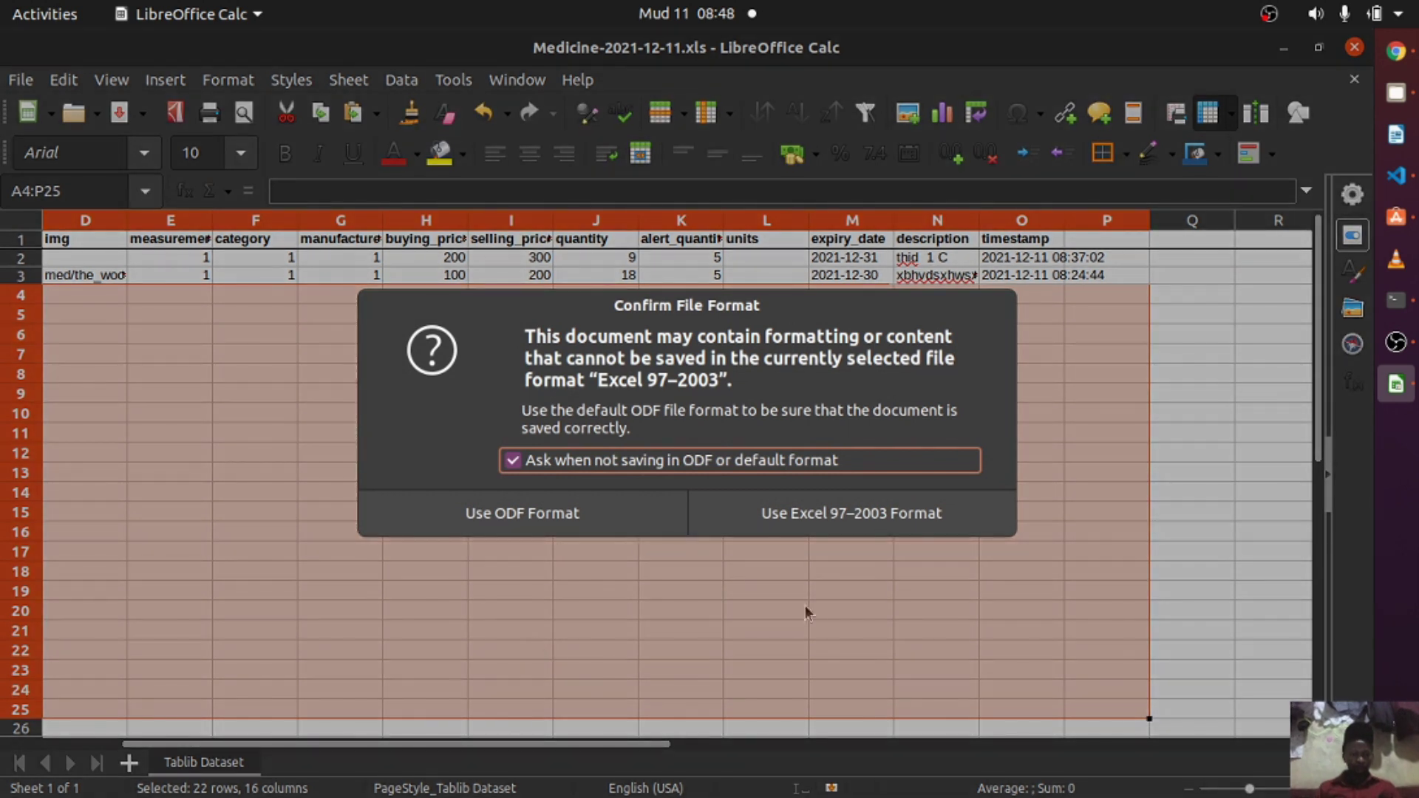
left_click(903, 534)
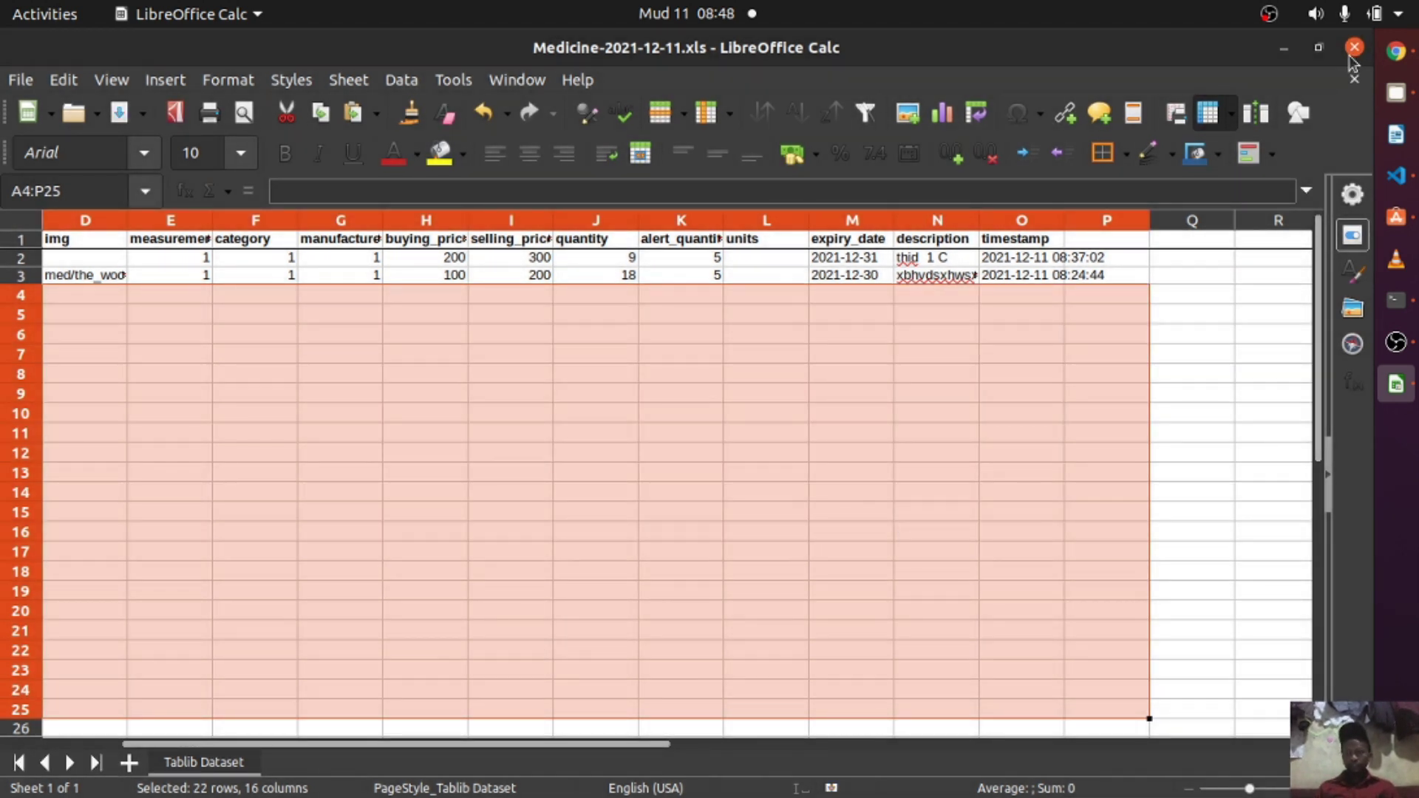
Close the spreadsheet, return to the browser and submit Medicine-2021-12-11.xls from Downloads for import in xls format.
left_click(1396, 51)
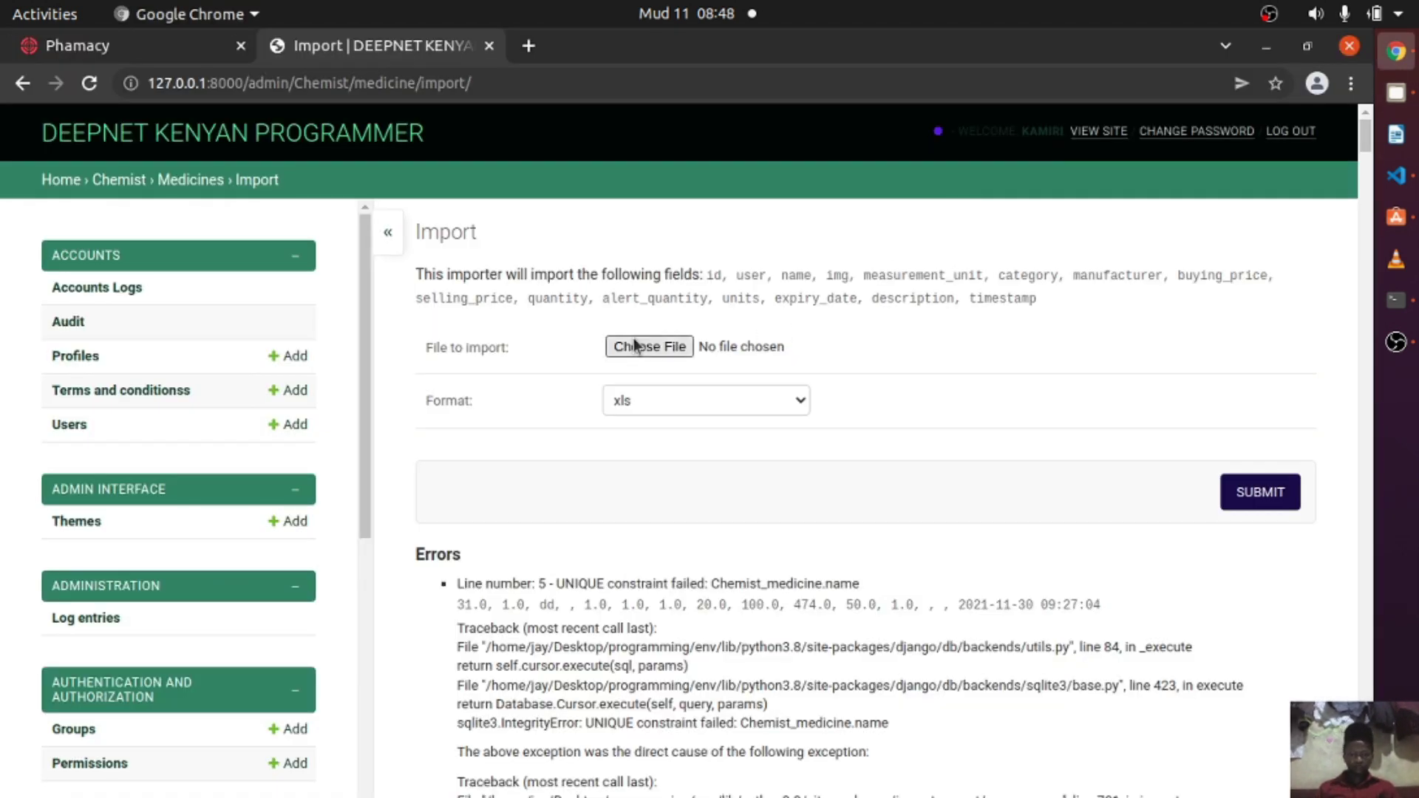
left_click(636, 348)
left_click(260, 211)
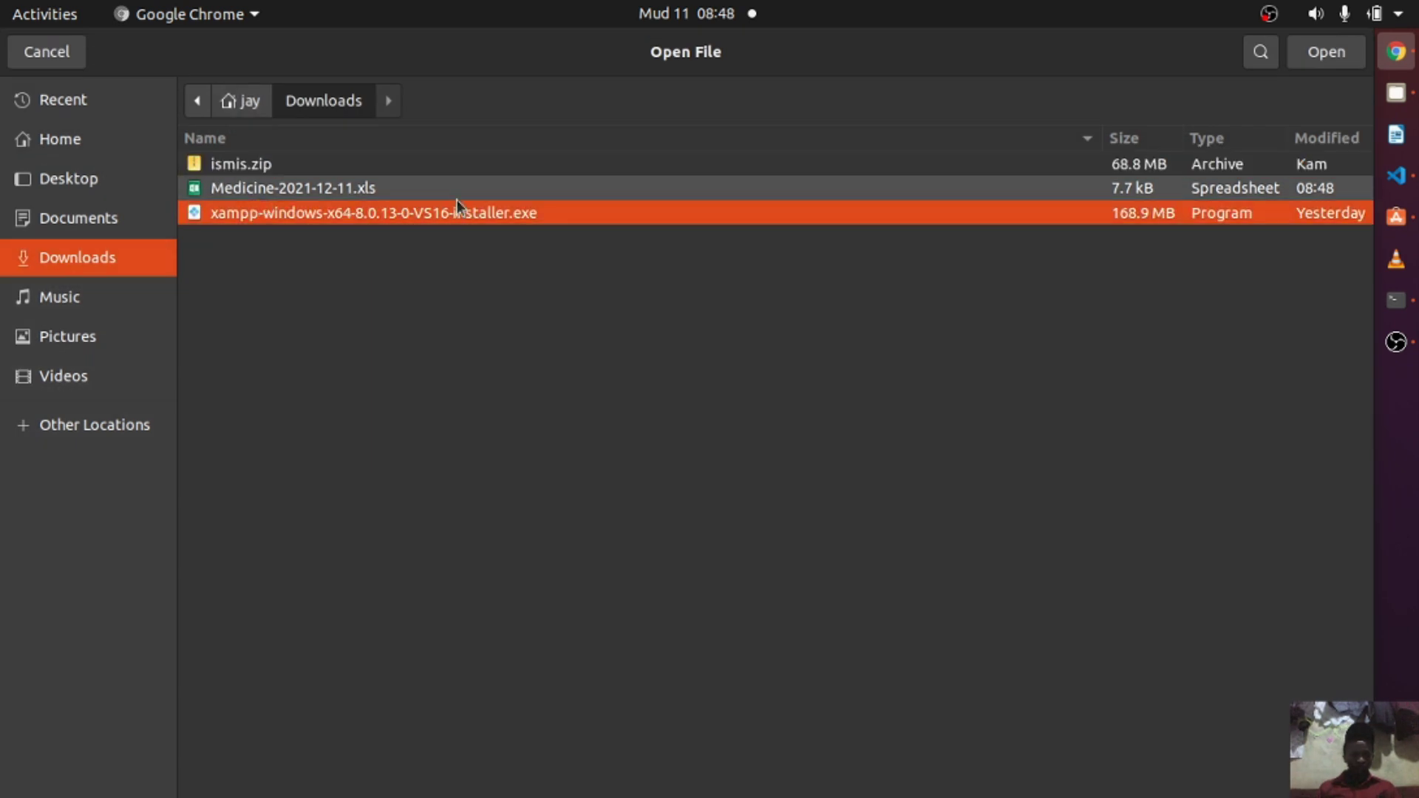
double_click(354, 193)
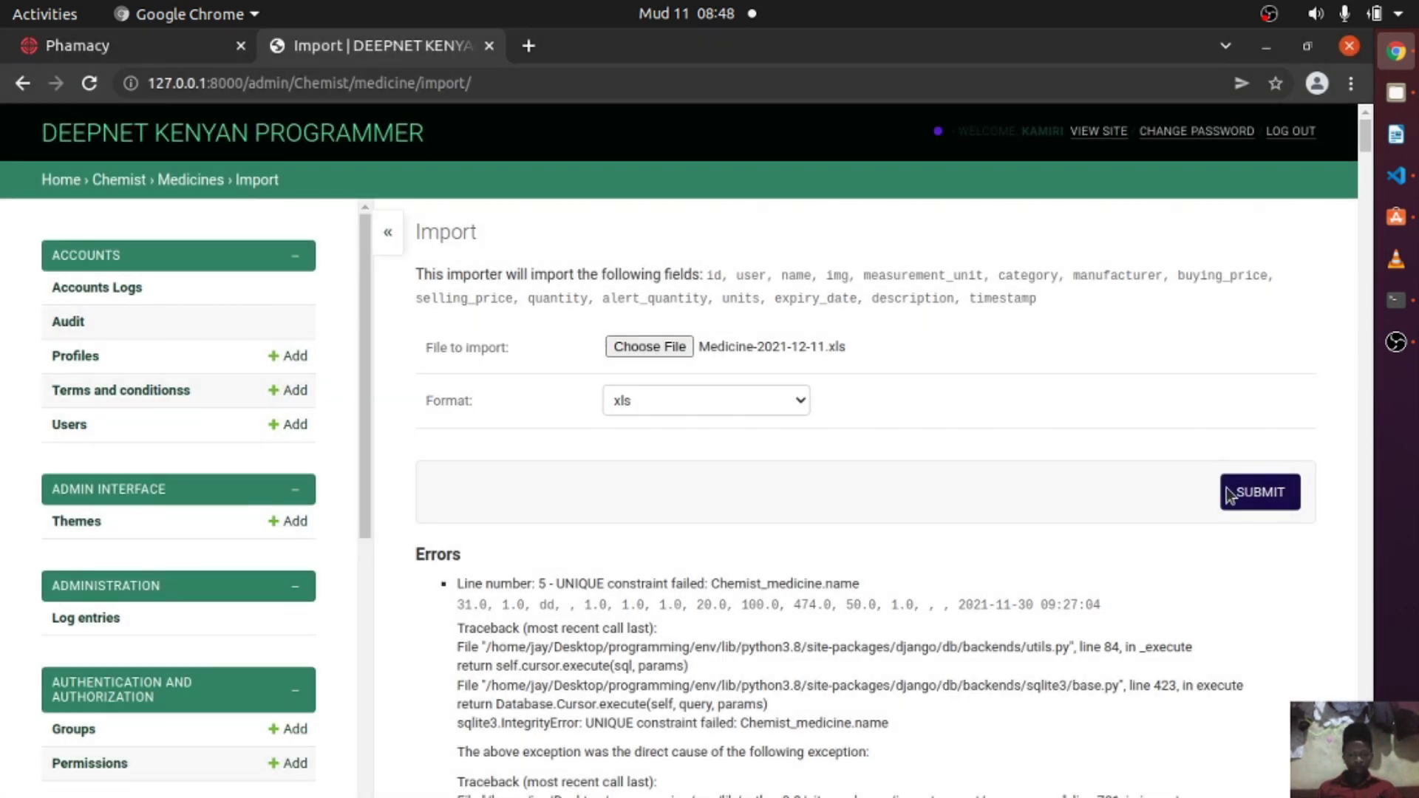
left_click(1243, 482)
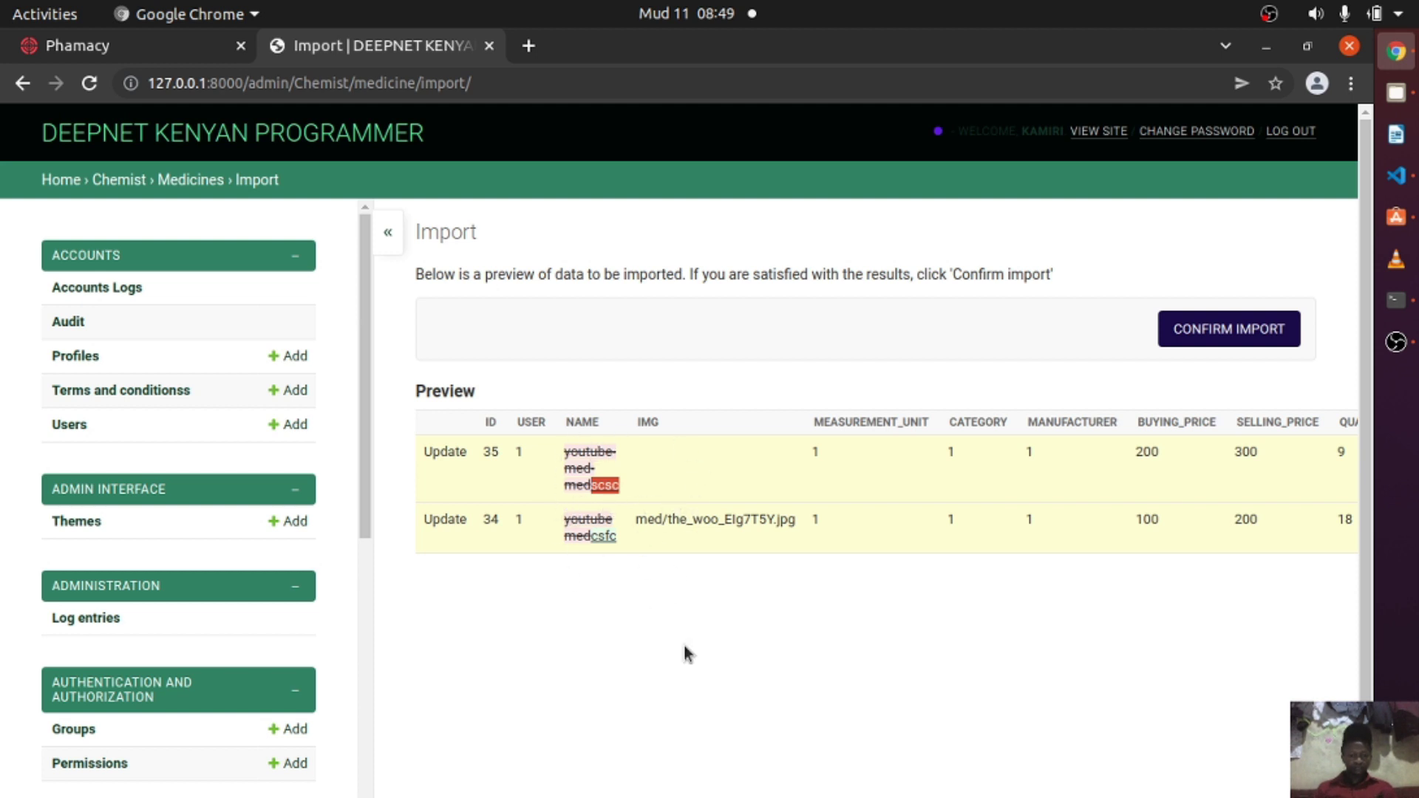
Review the two medicine name updates in the import preview and confirm the import.
left_click_drag(459, 454, 396, 448)
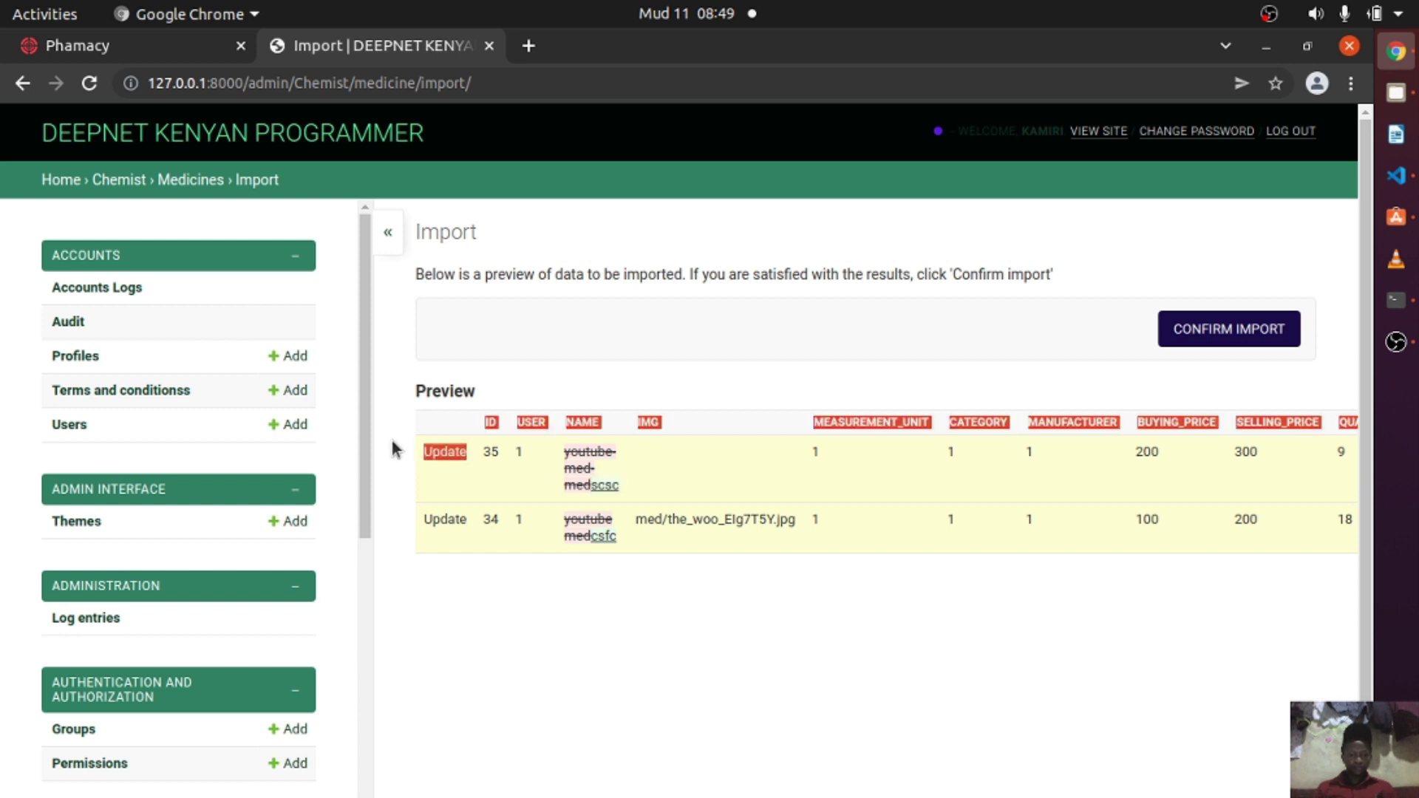
left_click(508, 584)
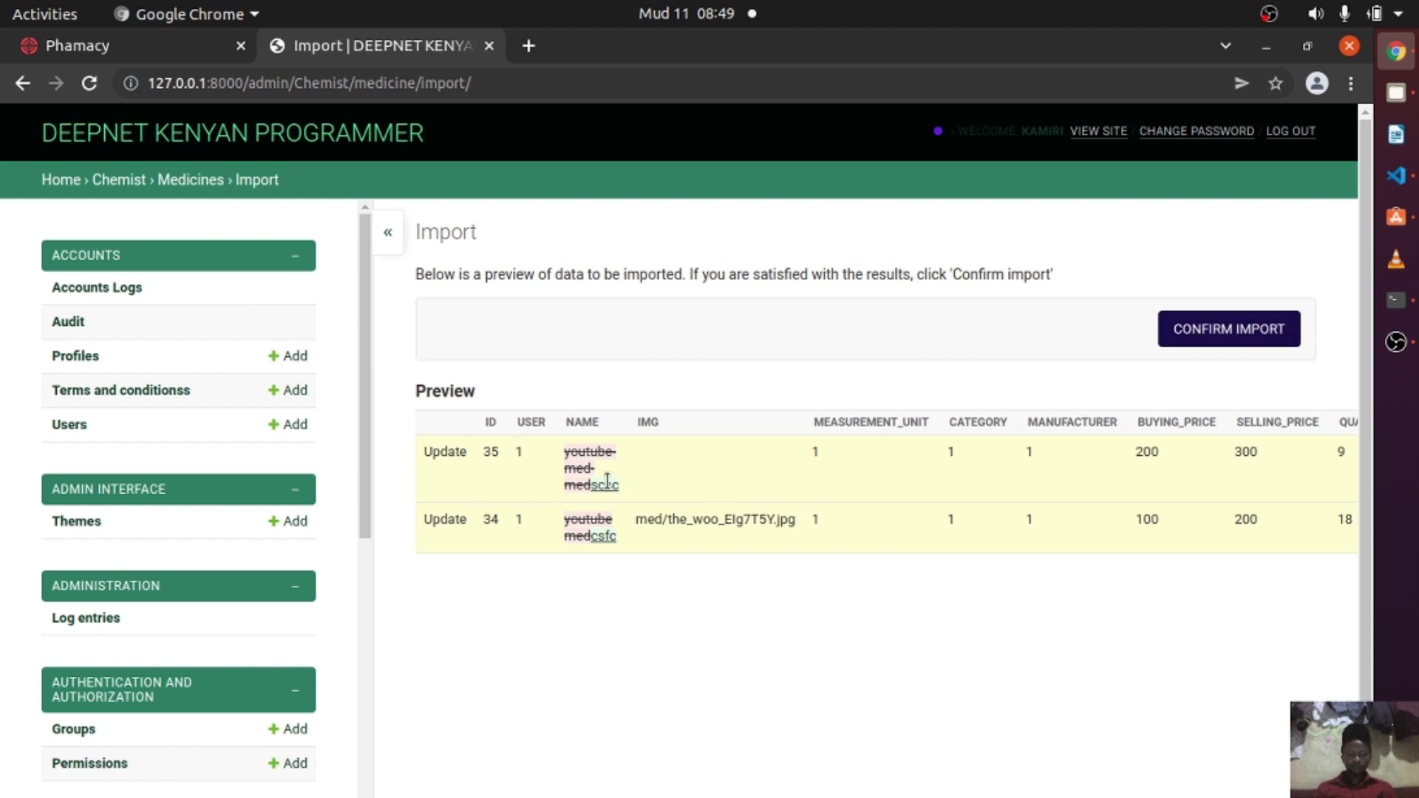
left_click(1205, 339)
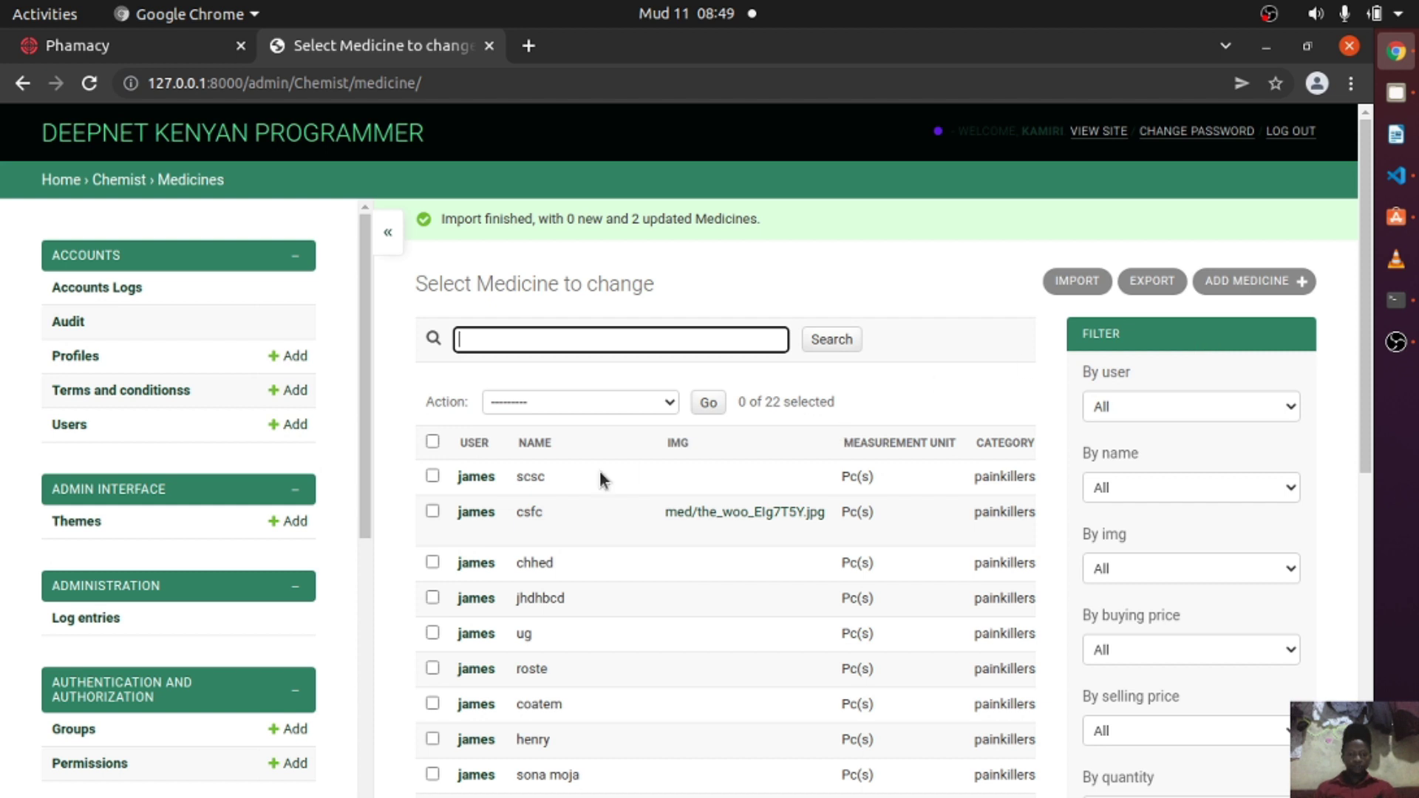
Leave the admin medicine list for the pharmacy system's dashboard at 127.0.0.1:8000 and open the POS terminal.
left_click_drag(551, 490, 507, 472)
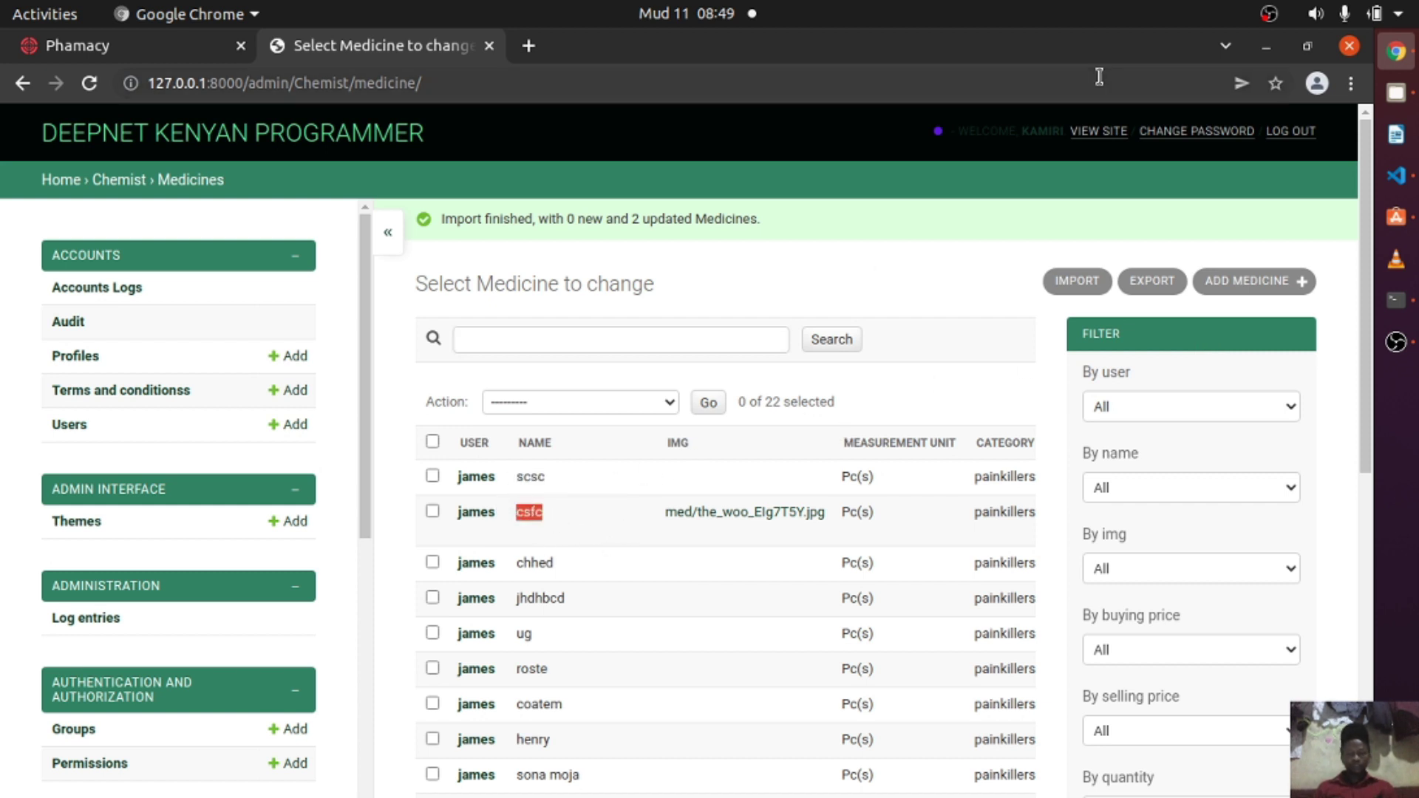
left_click(535, 92)
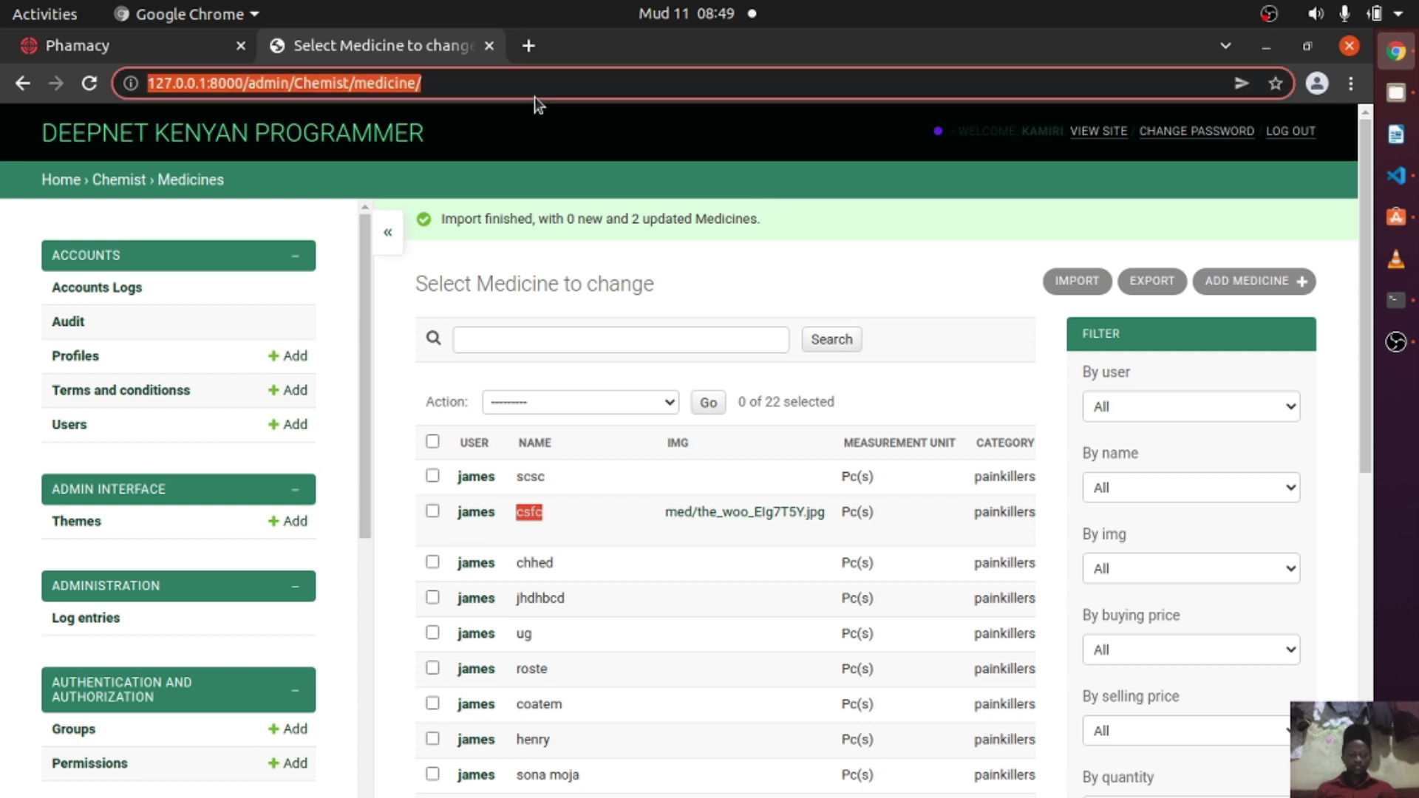
type("1")
key("Return")
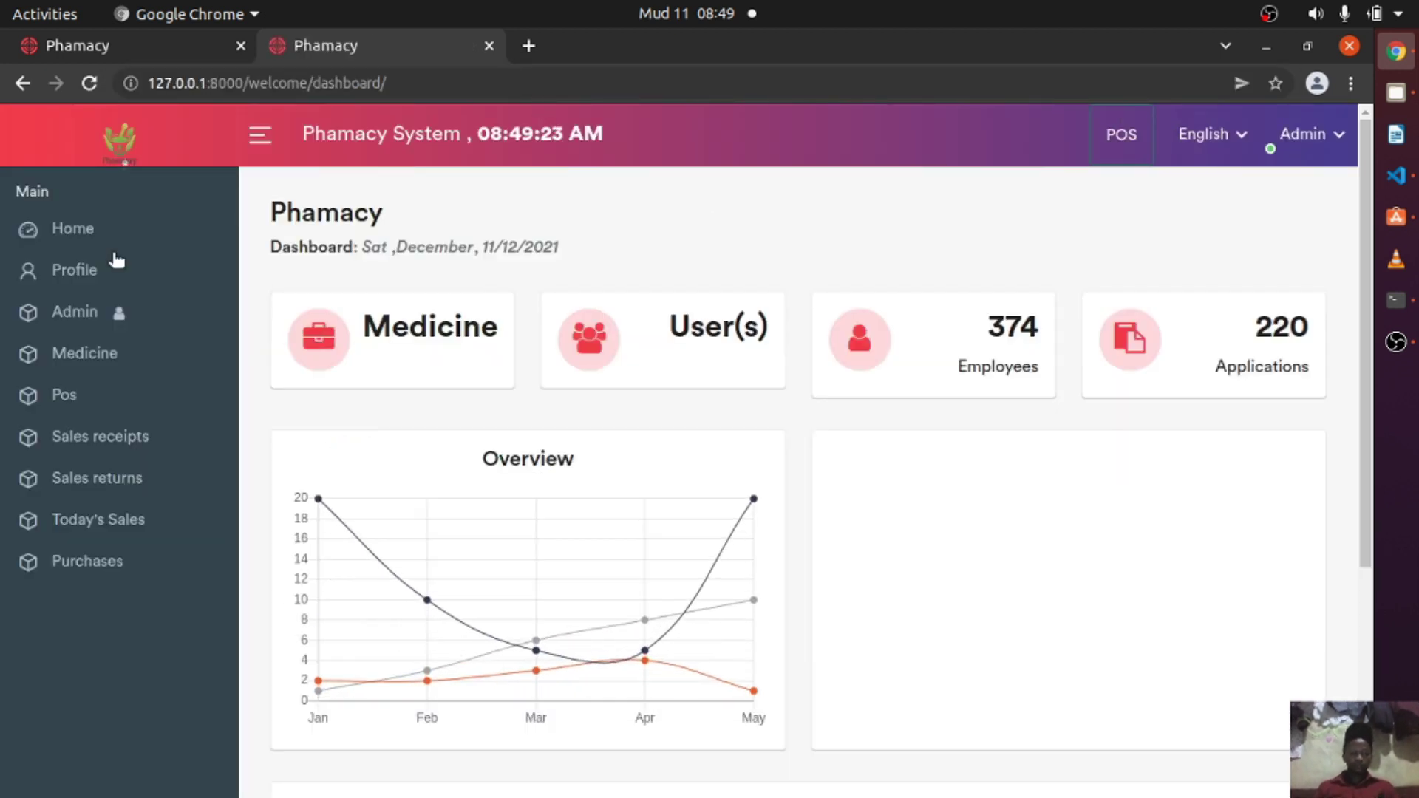
left_click(1131, 139)
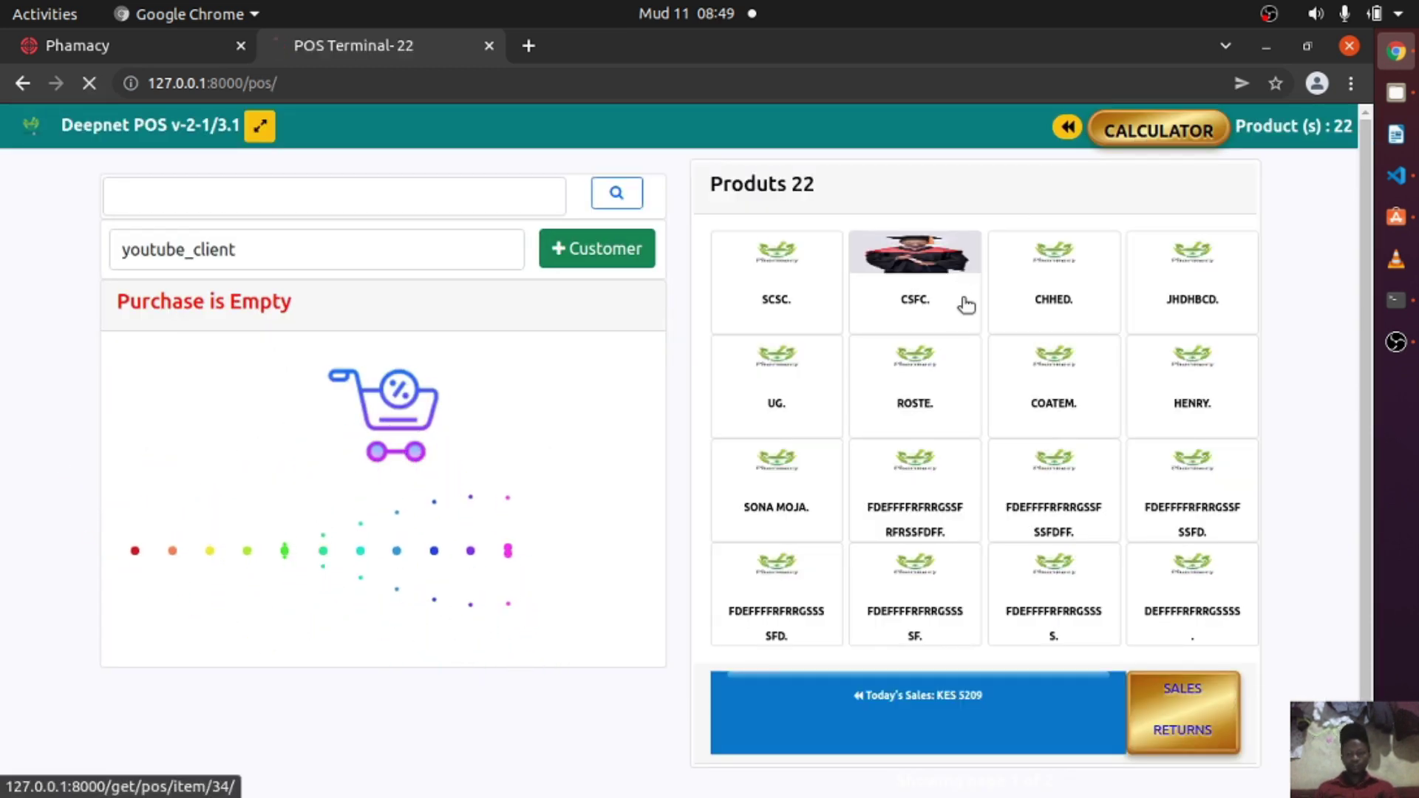
Add one unit each of csfc, chhed, jhdhbcd, henry, ug and coatem to the POS sale.
left_click(1043, 303)
left_click(1175, 296)
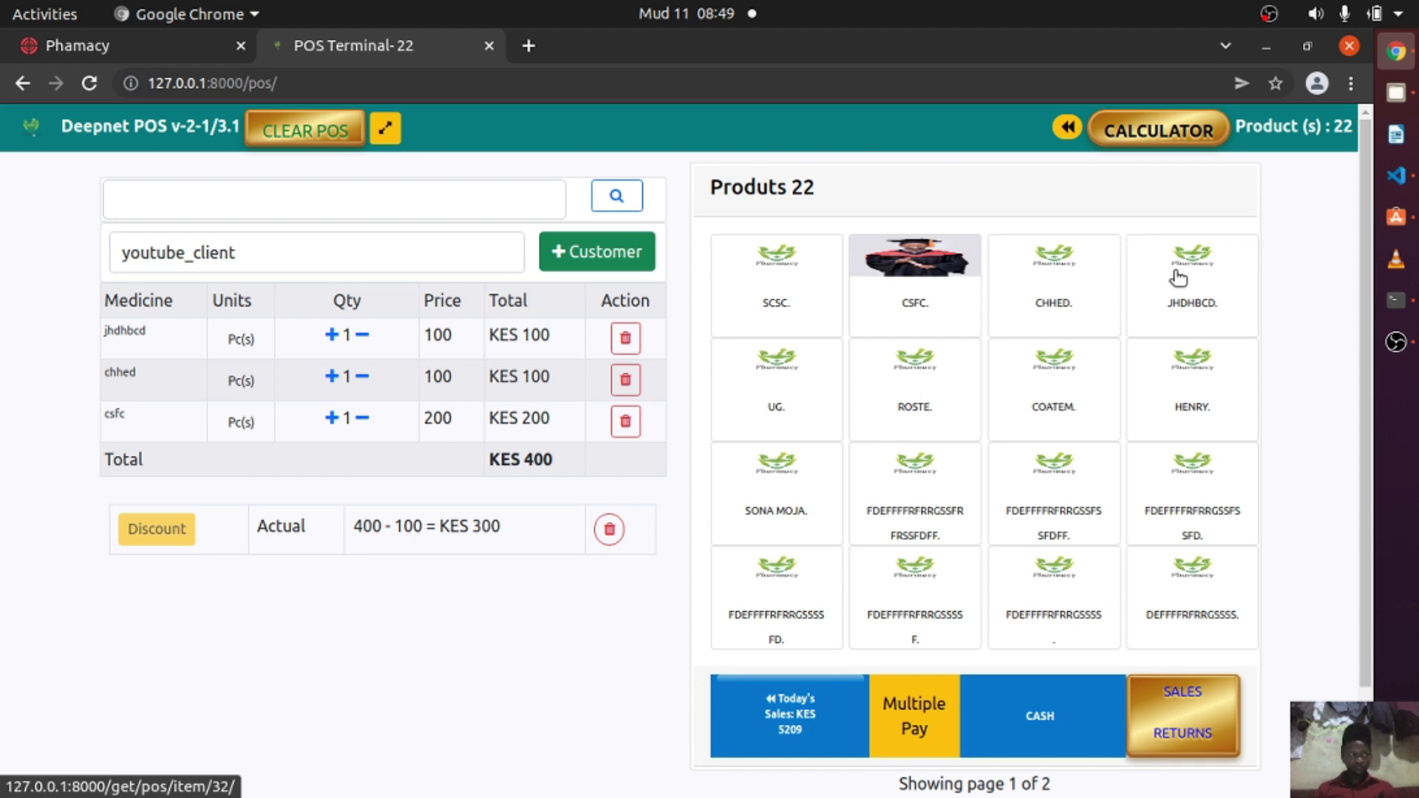
left_click(1145, 403)
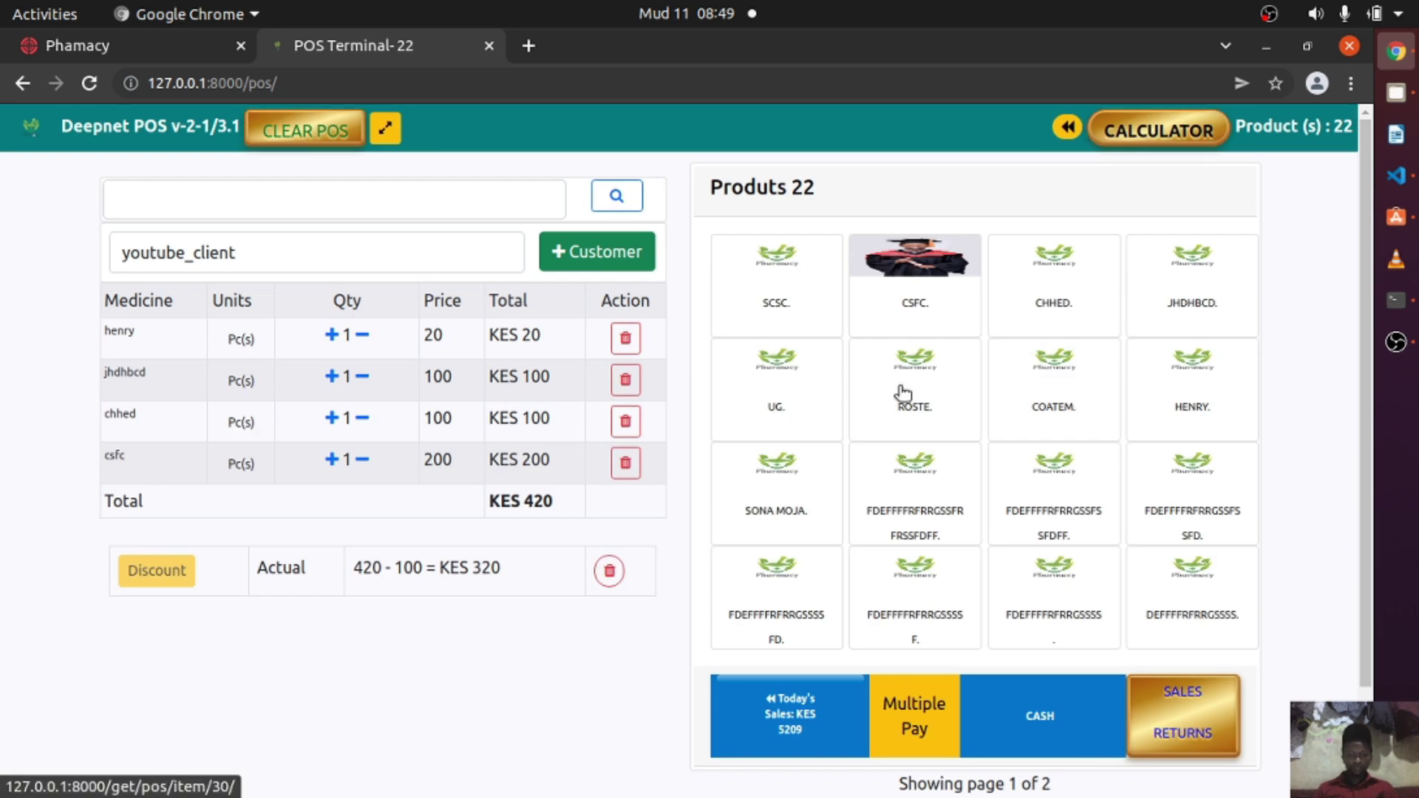
left_click(776, 380)
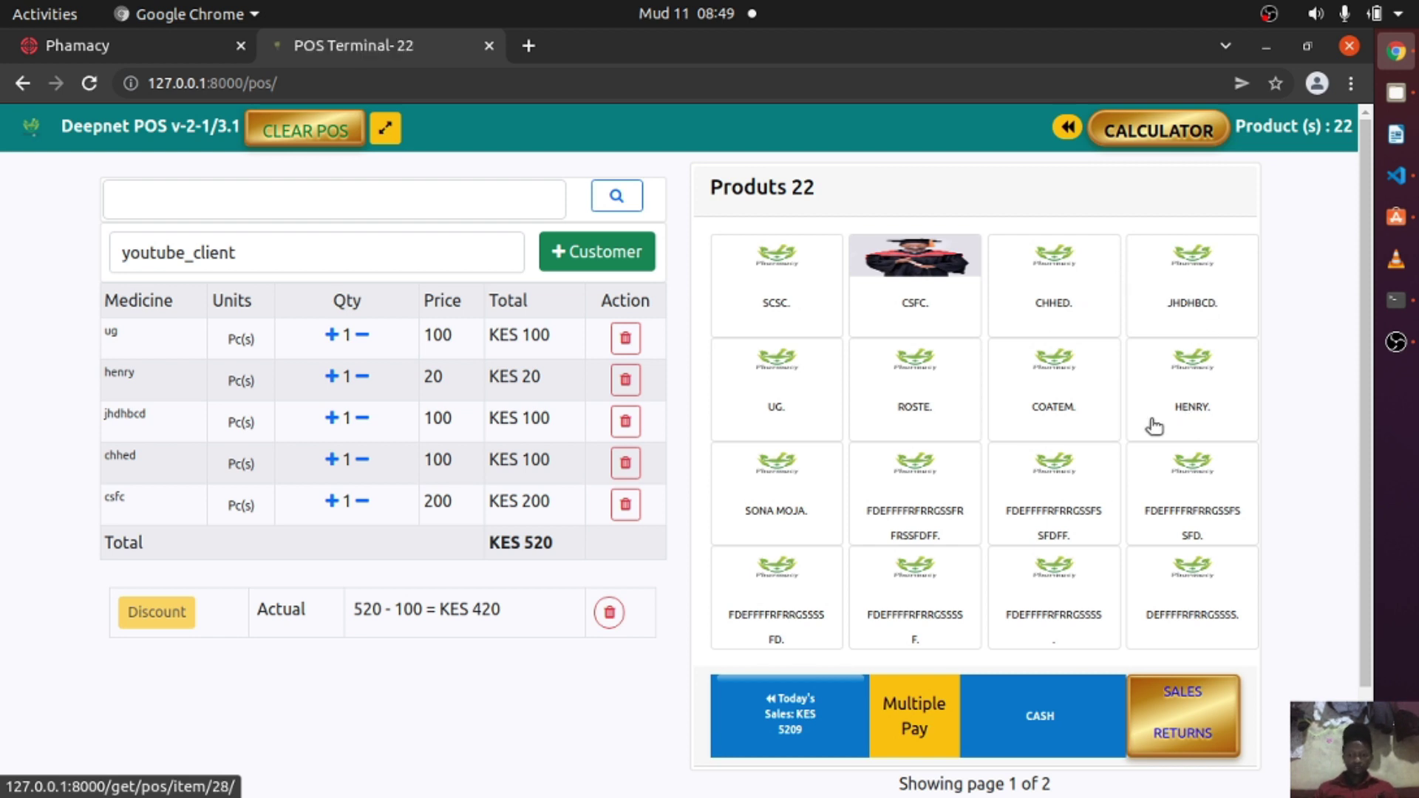
left_click(1065, 386)
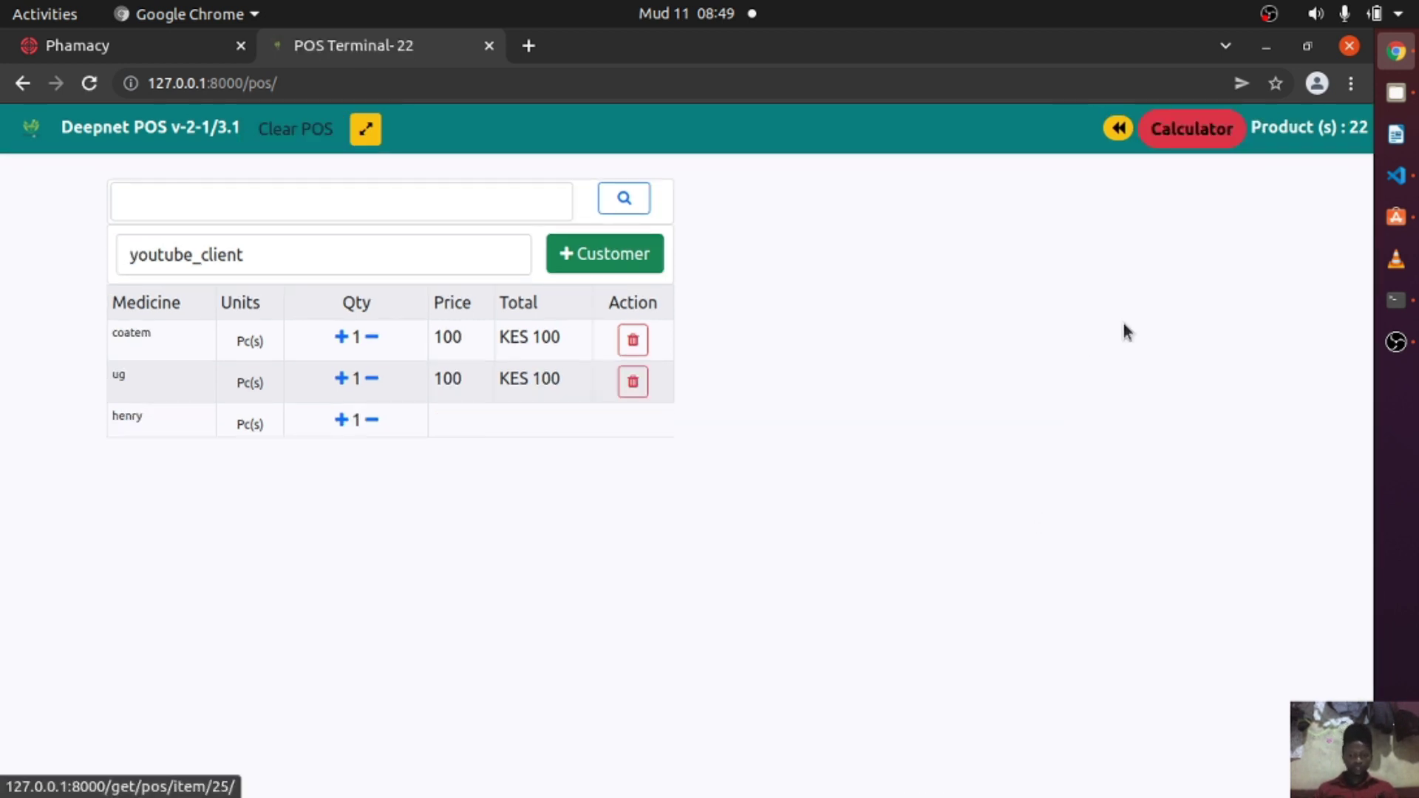